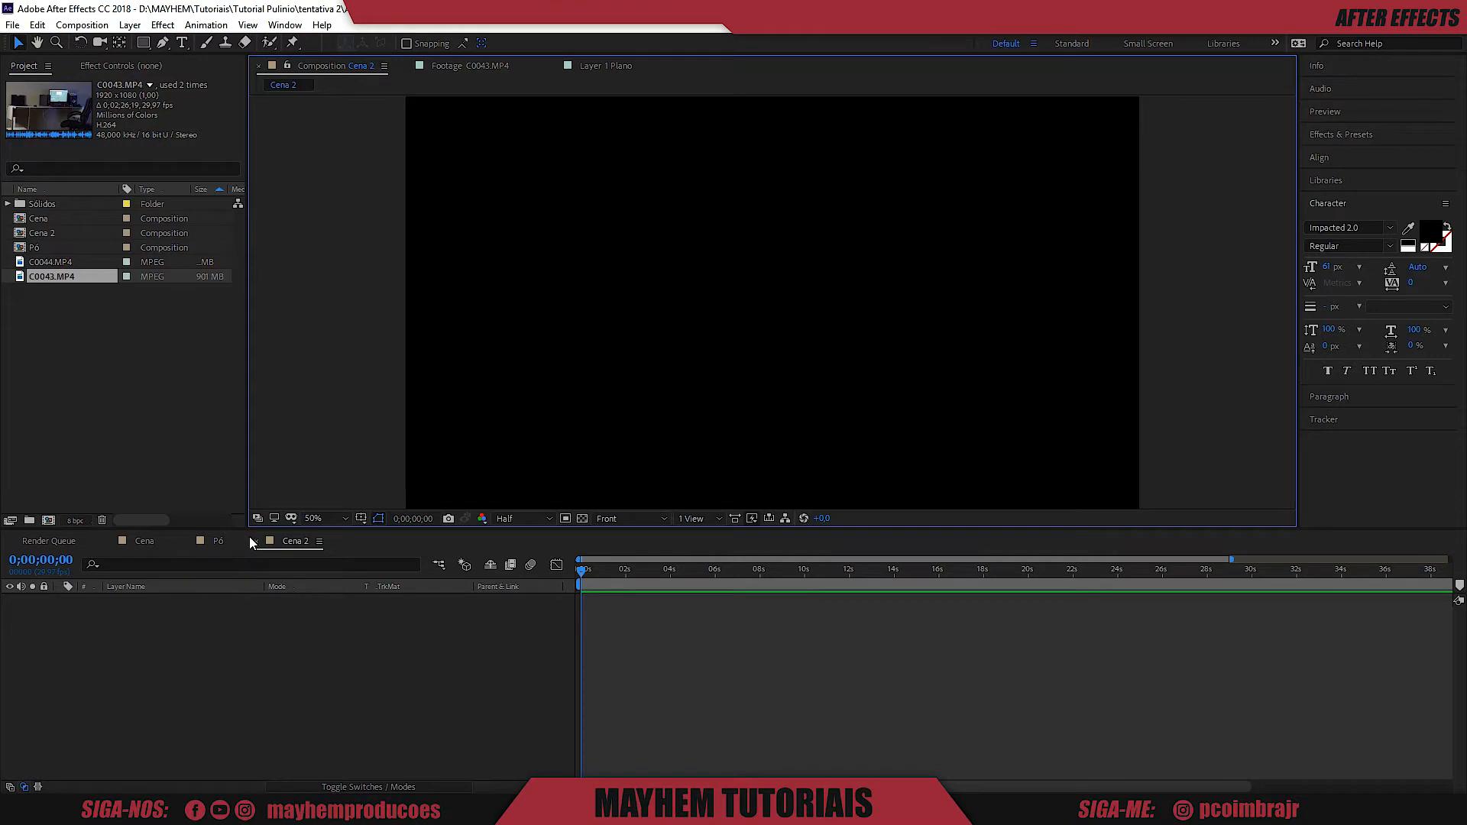
Create a new composition with the HDTV 1080 29.97 preset, 1920 x 1080 px and a duration of 0;00;51;24.
right_click(91, 370)
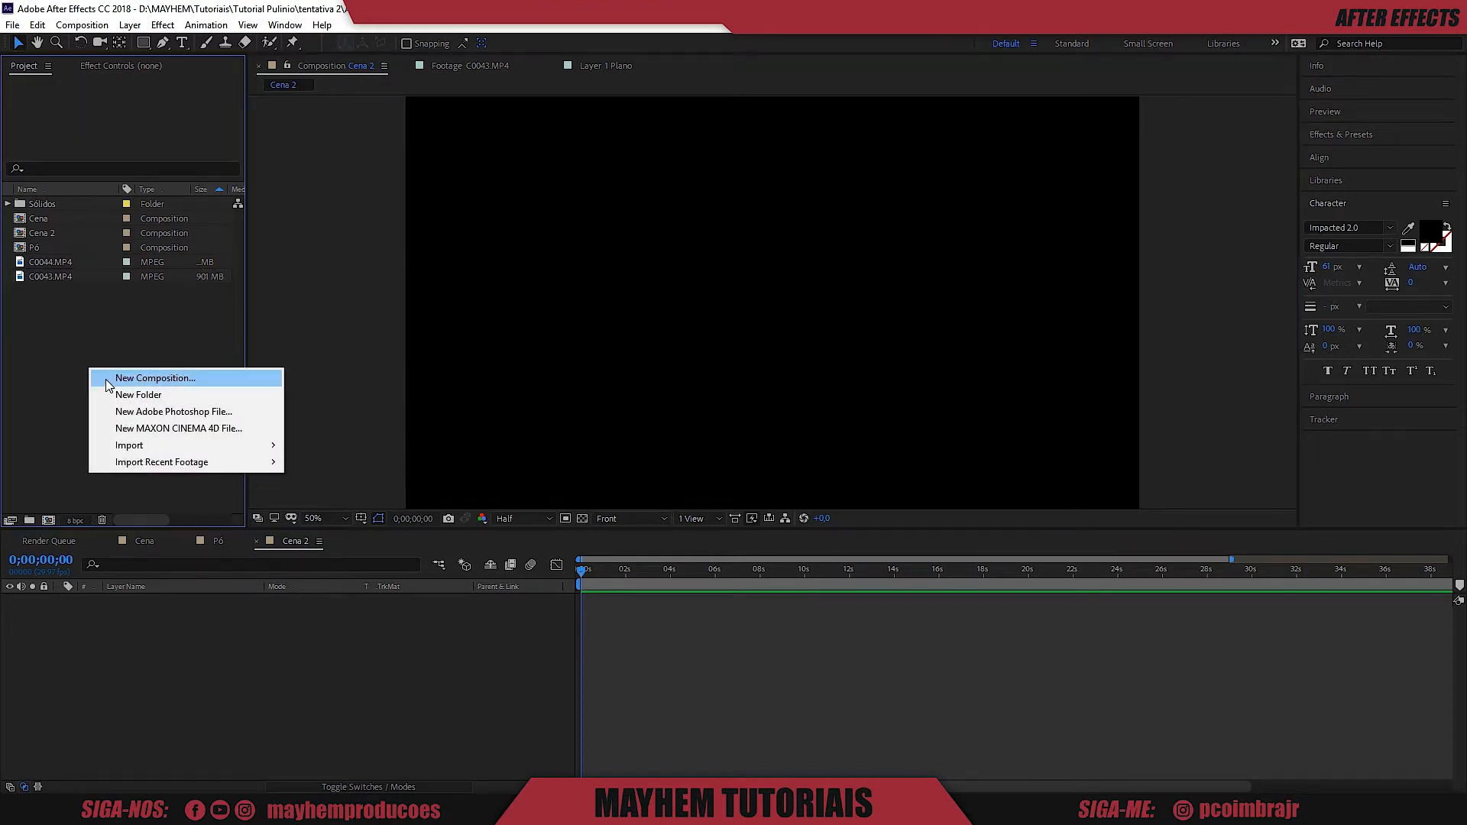
click(102, 378)
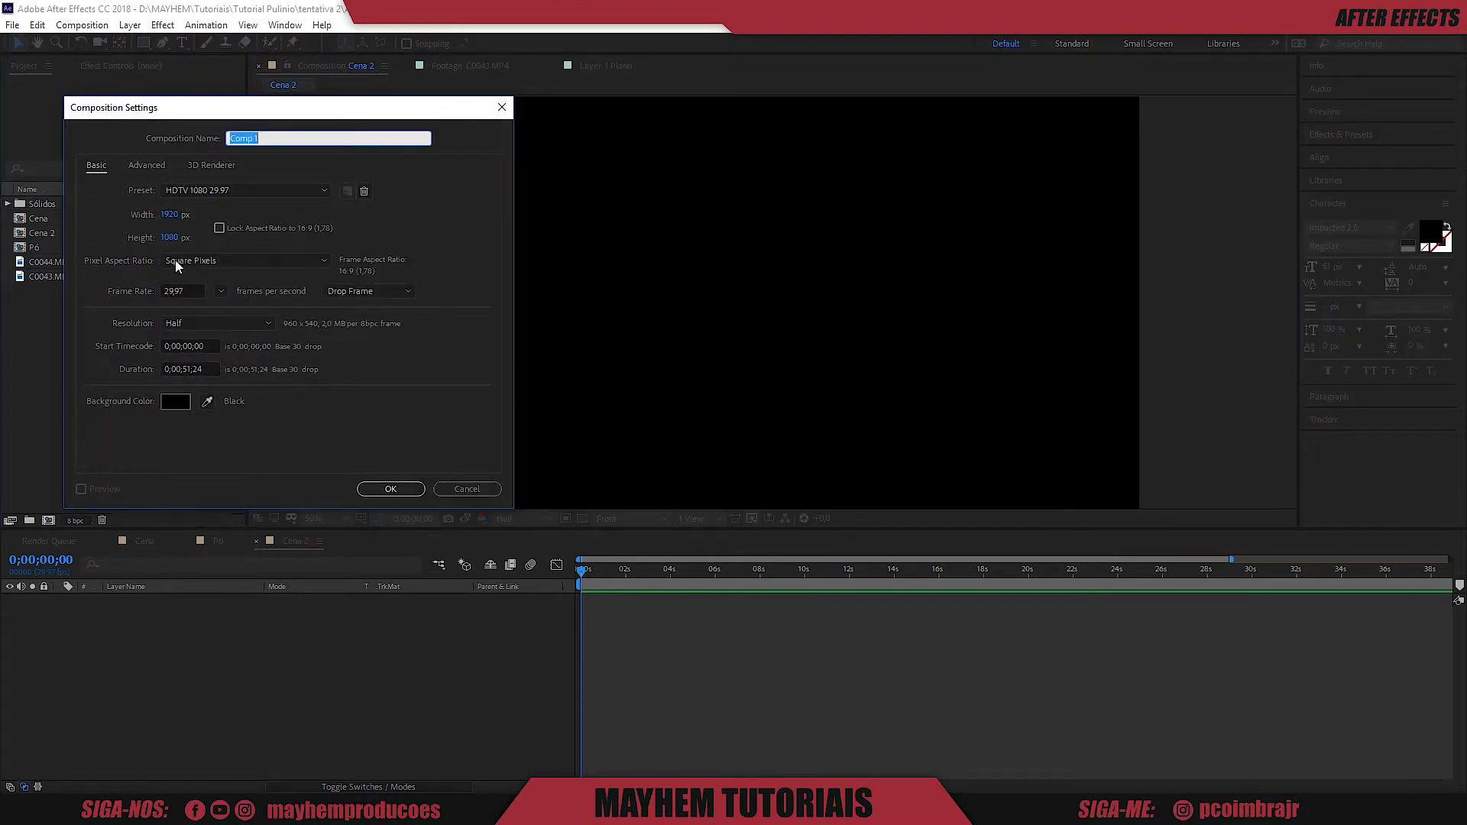
click(385, 484)
Review the trimmed ranges of the C0043.MP4 and C0044.MP4 footage and add C0044.MP4 to the Comp 1 timeline.
double_click(23, 295)
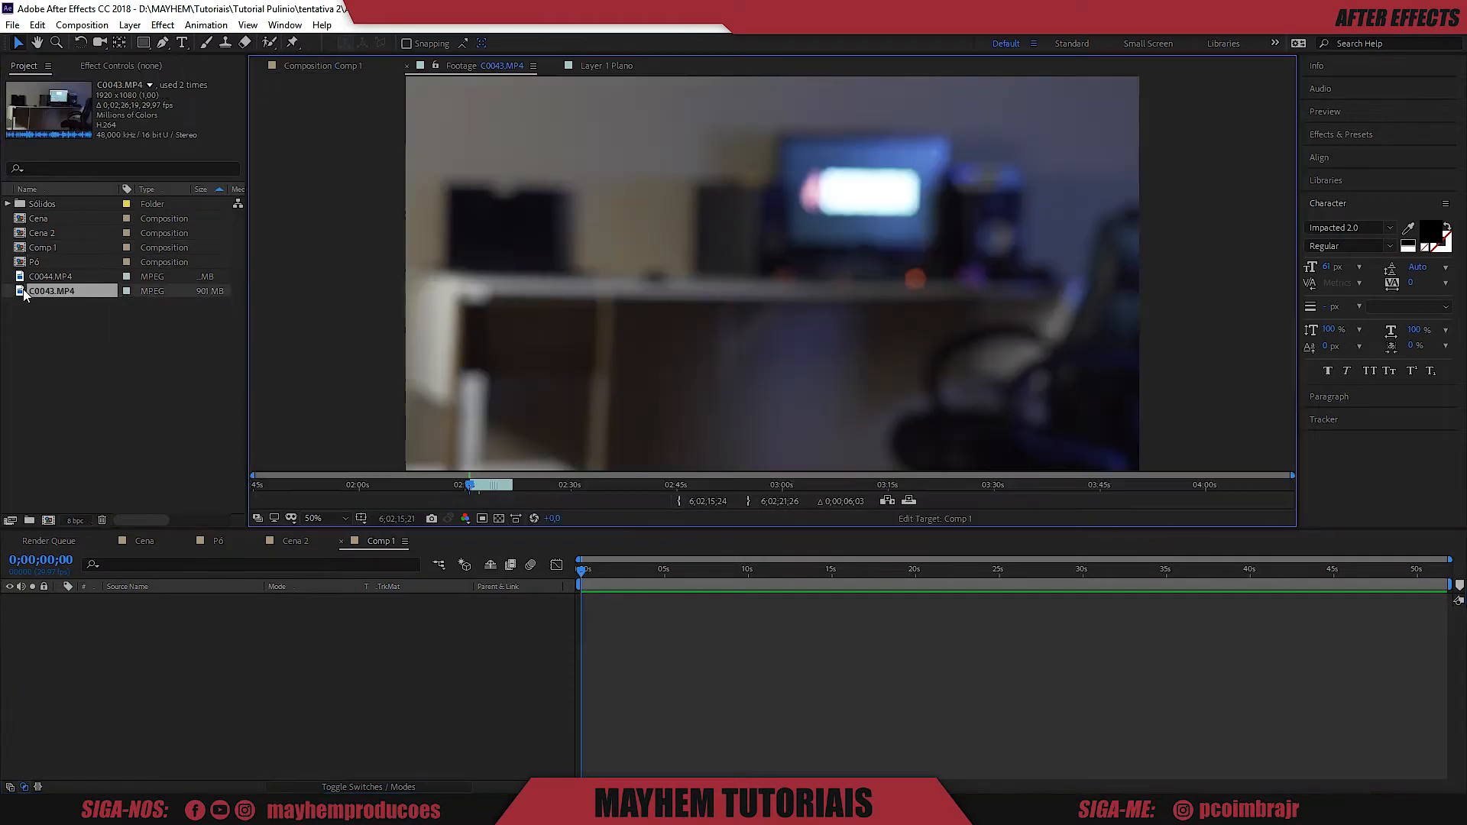
click(470, 484)
drag(472, 484, 512, 484)
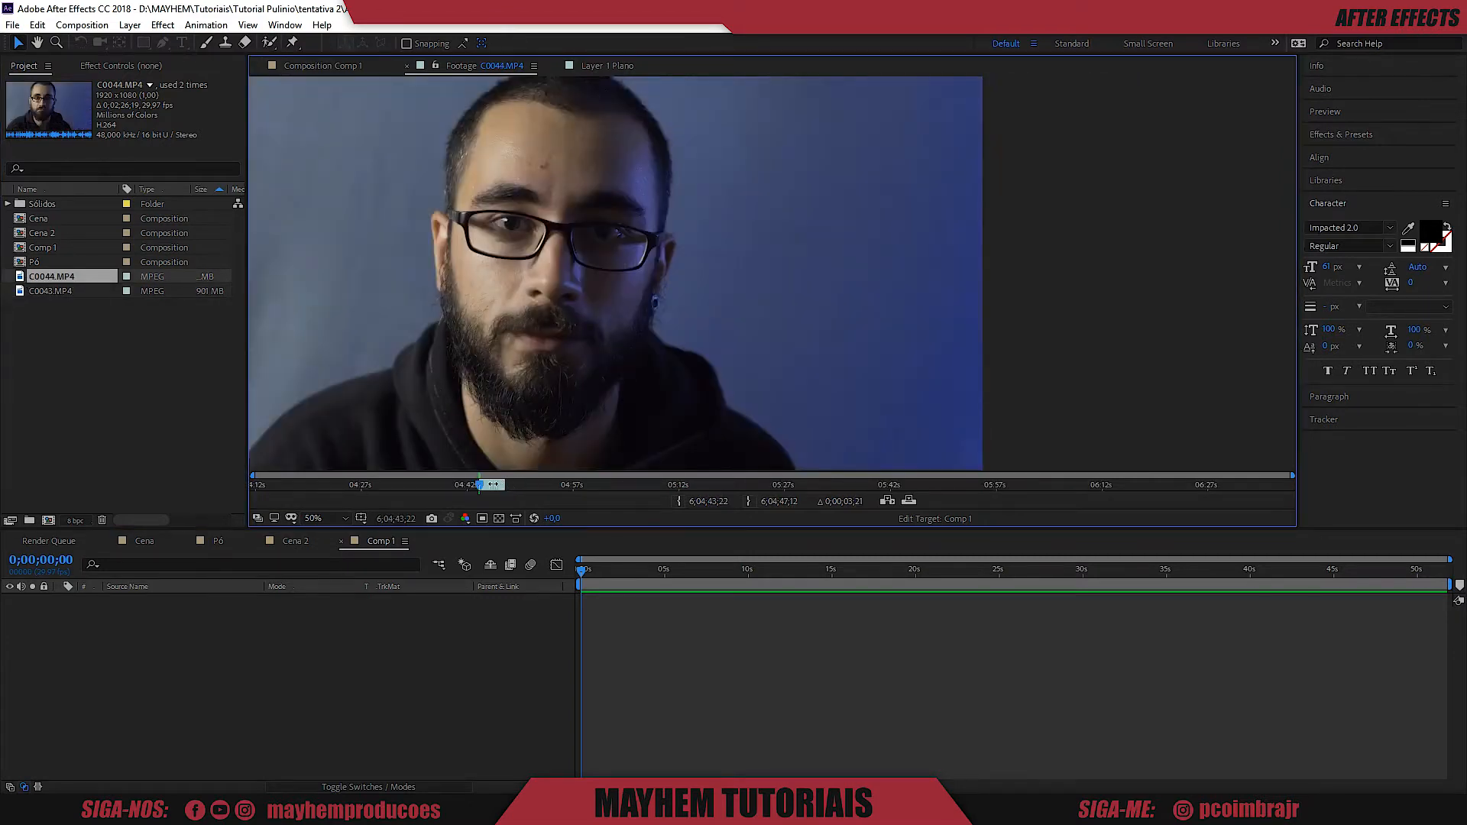
drag(482, 493, 506, 494)
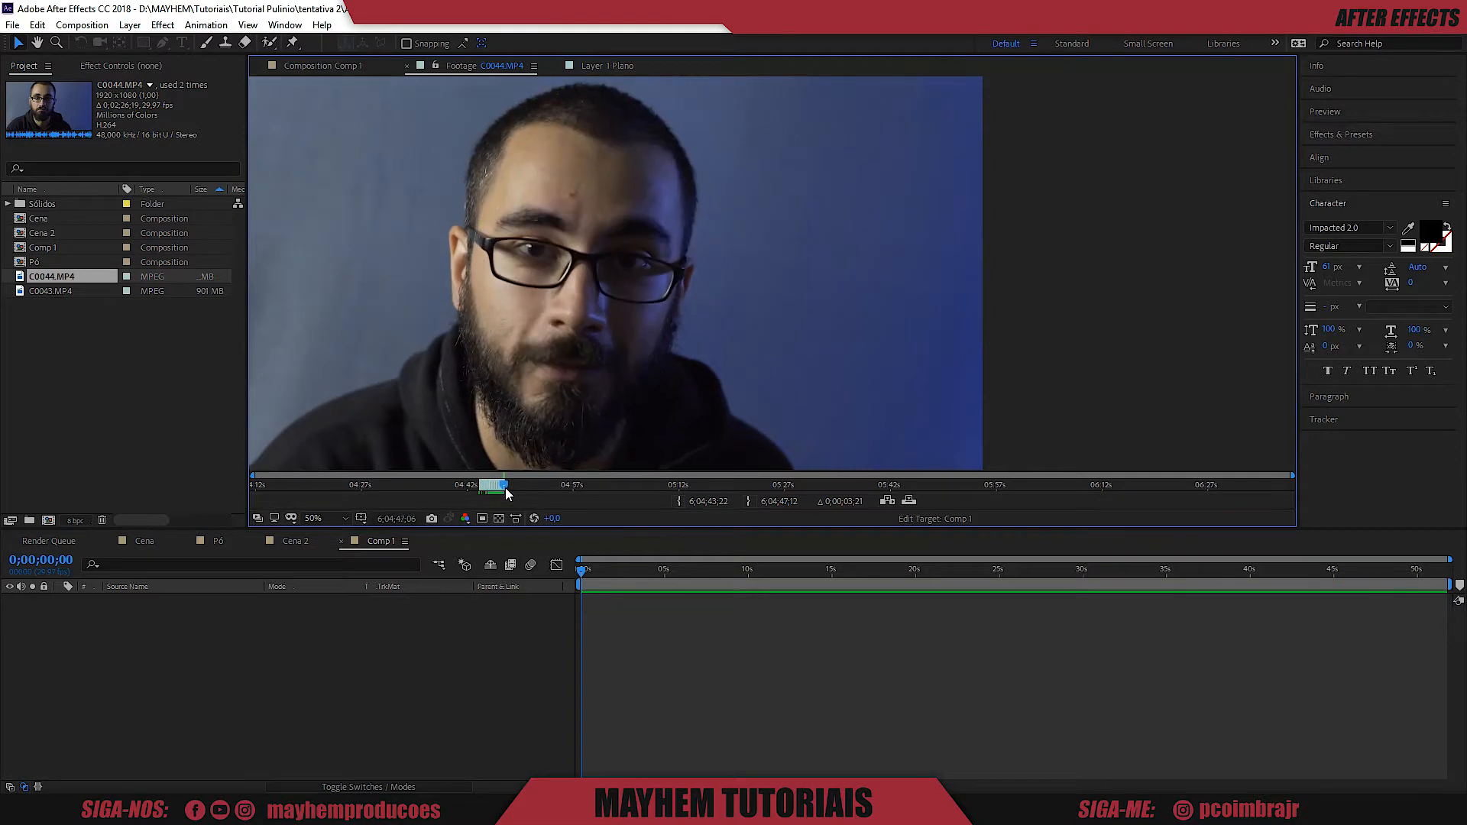
drag(29, 277, 545, 579)
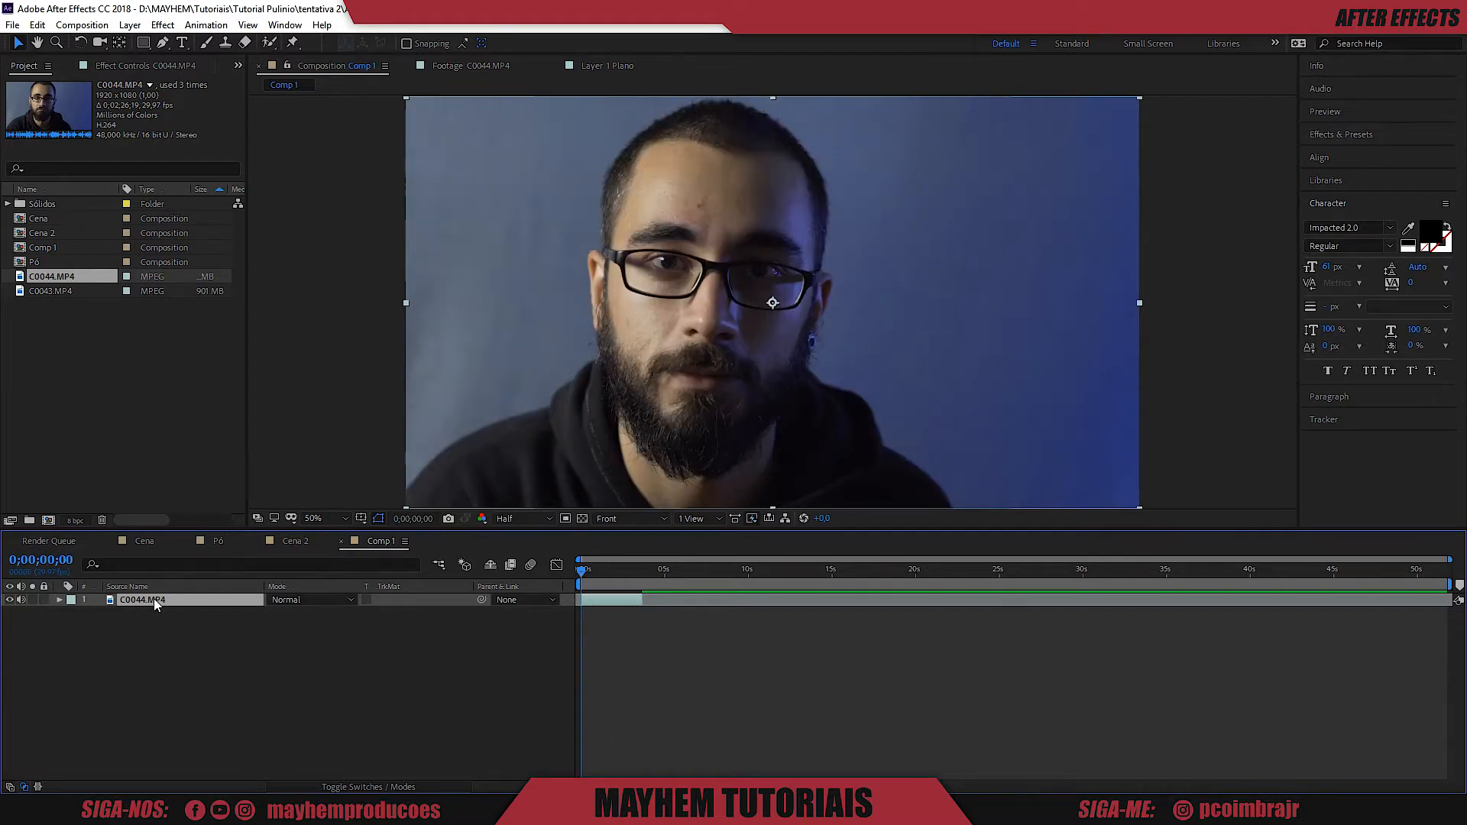
Apply the Keylight (1.2) effect to the C0044.MP4 layer.
key(F3)
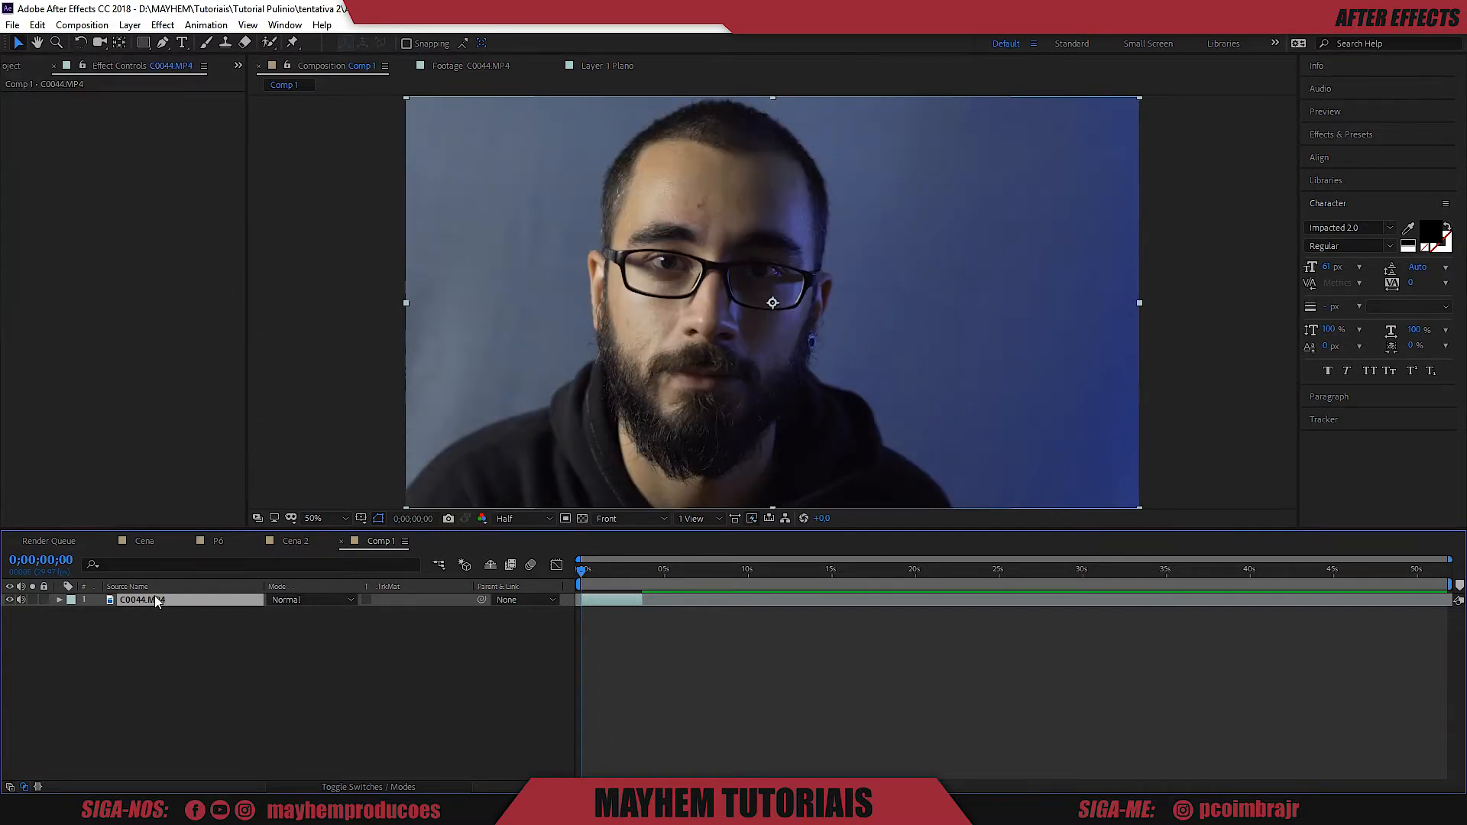
key(ctrl+space)
text(keyl)
key(Return)
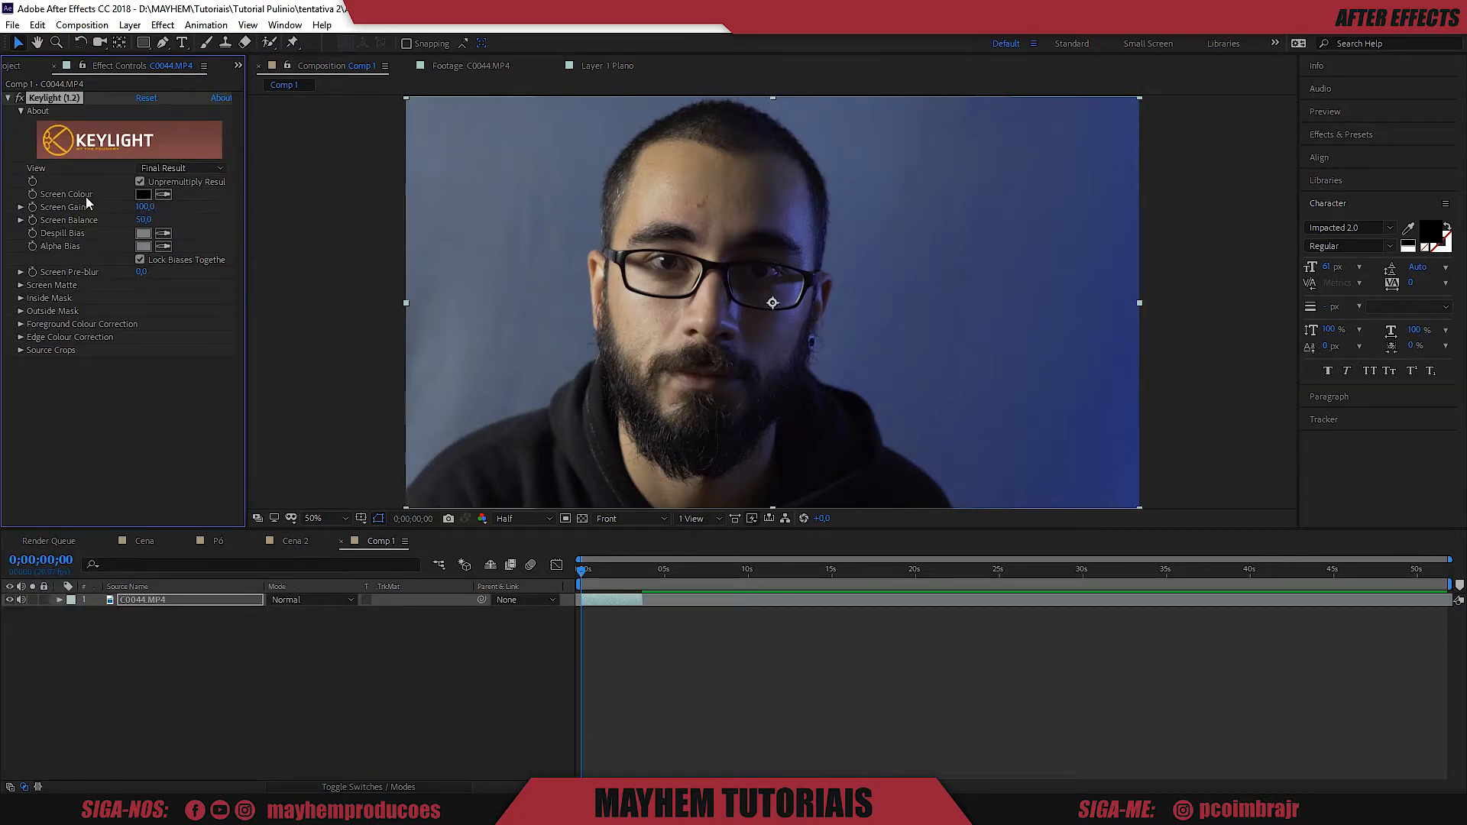
Sample the blue backdrop as Keylight's Screen Colour, set Screen Balance to 0 and Screen Pre-blur to 7, and lower the Screen Gain.
click(162, 194)
click(1100, 249)
drag(143, 221, 75, 220)
click(22, 286)
drag(143, 301, 182, 300)
mouse_move(140, 210)
mouse_down()
mouse_move(210, 219)
mouse_move(155, 220)
mouse_up()
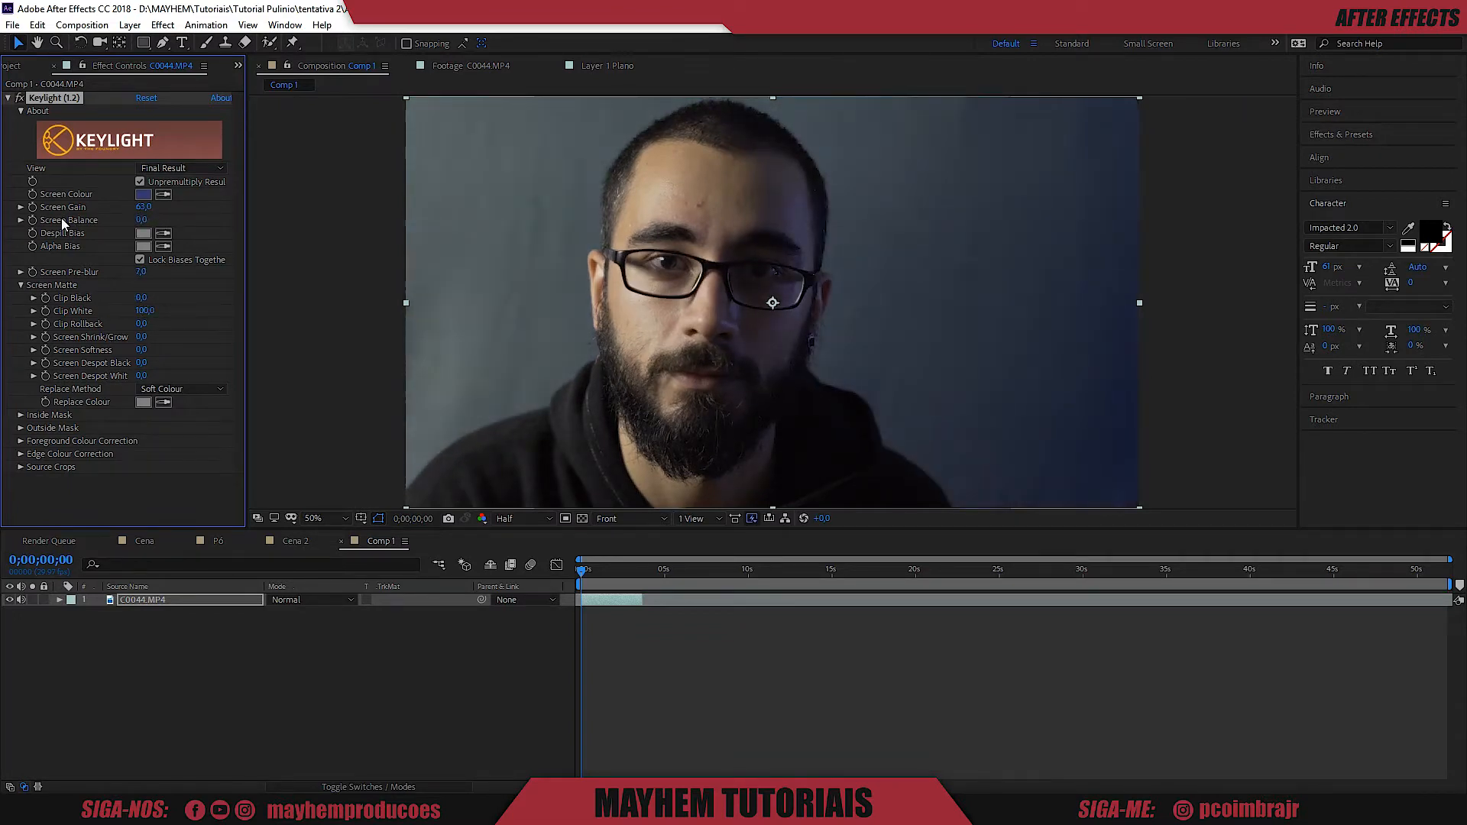
drag(142, 208, 104, 206)
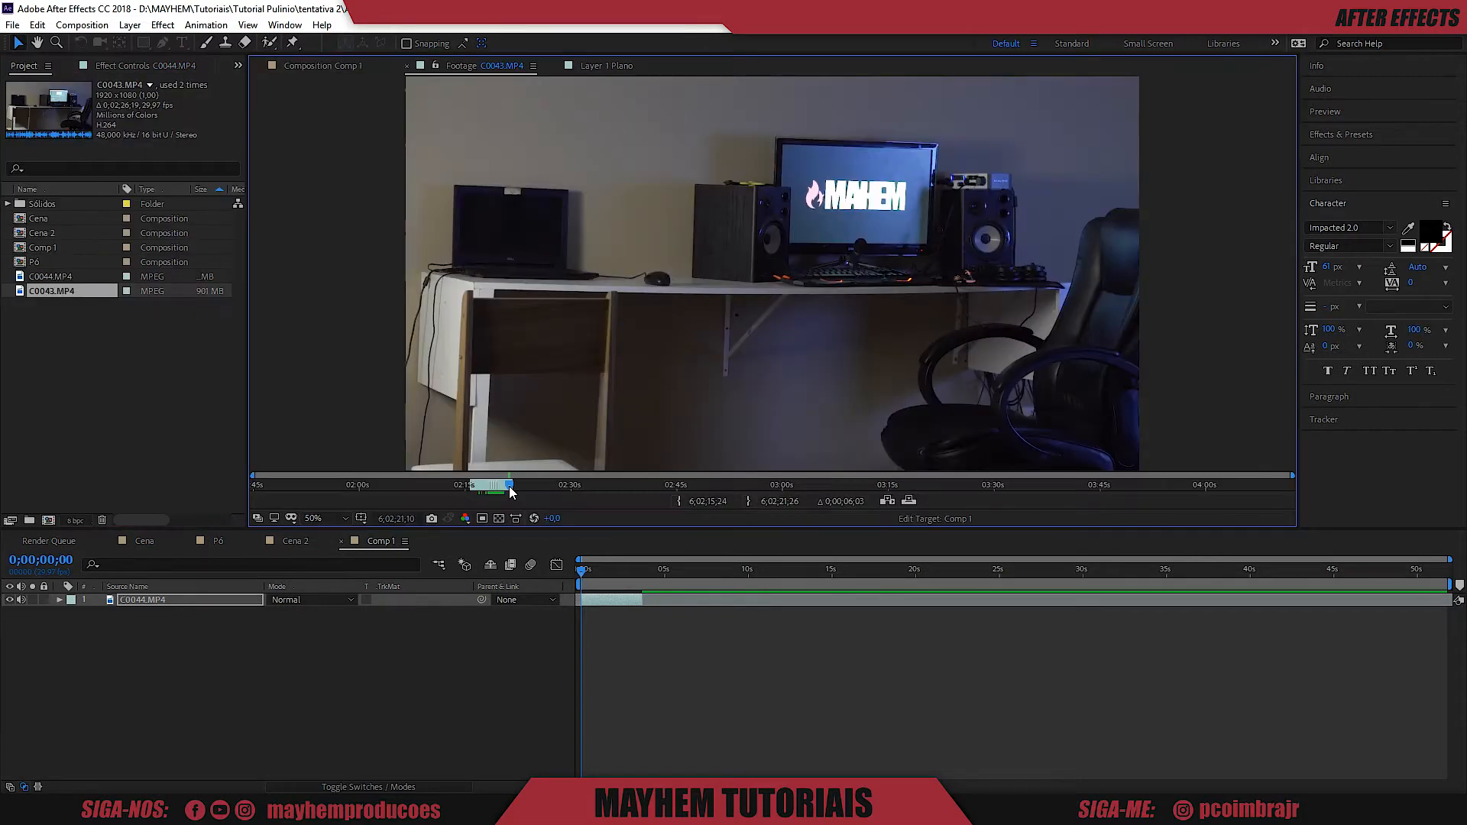
Place the C0043.MP4 desk footage beneath the C0044.MP4 layer in Comp 1 and preview the opening seconds.
drag(23, 294, 153, 645)
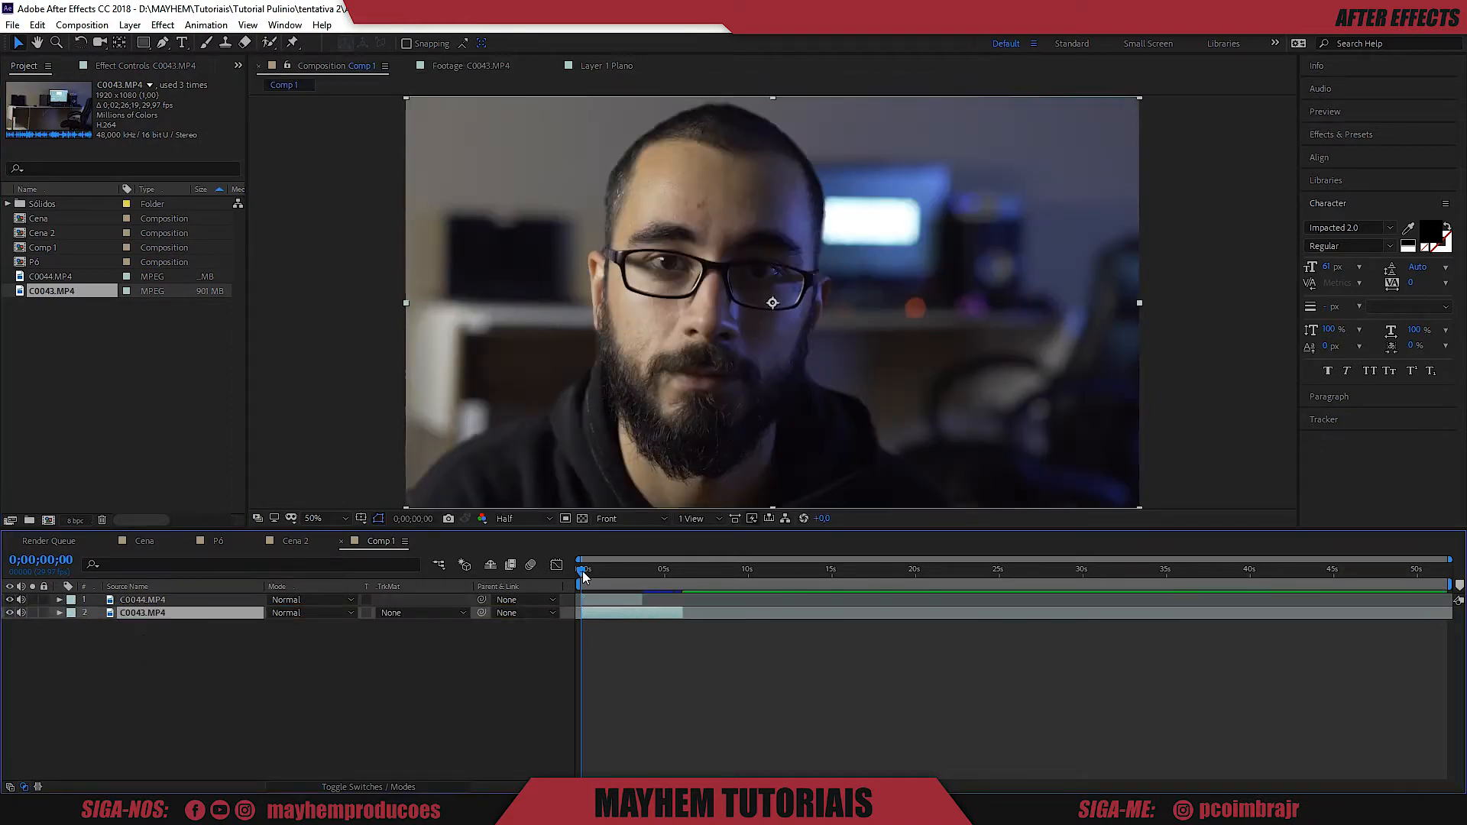
drag(582, 571, 607, 577)
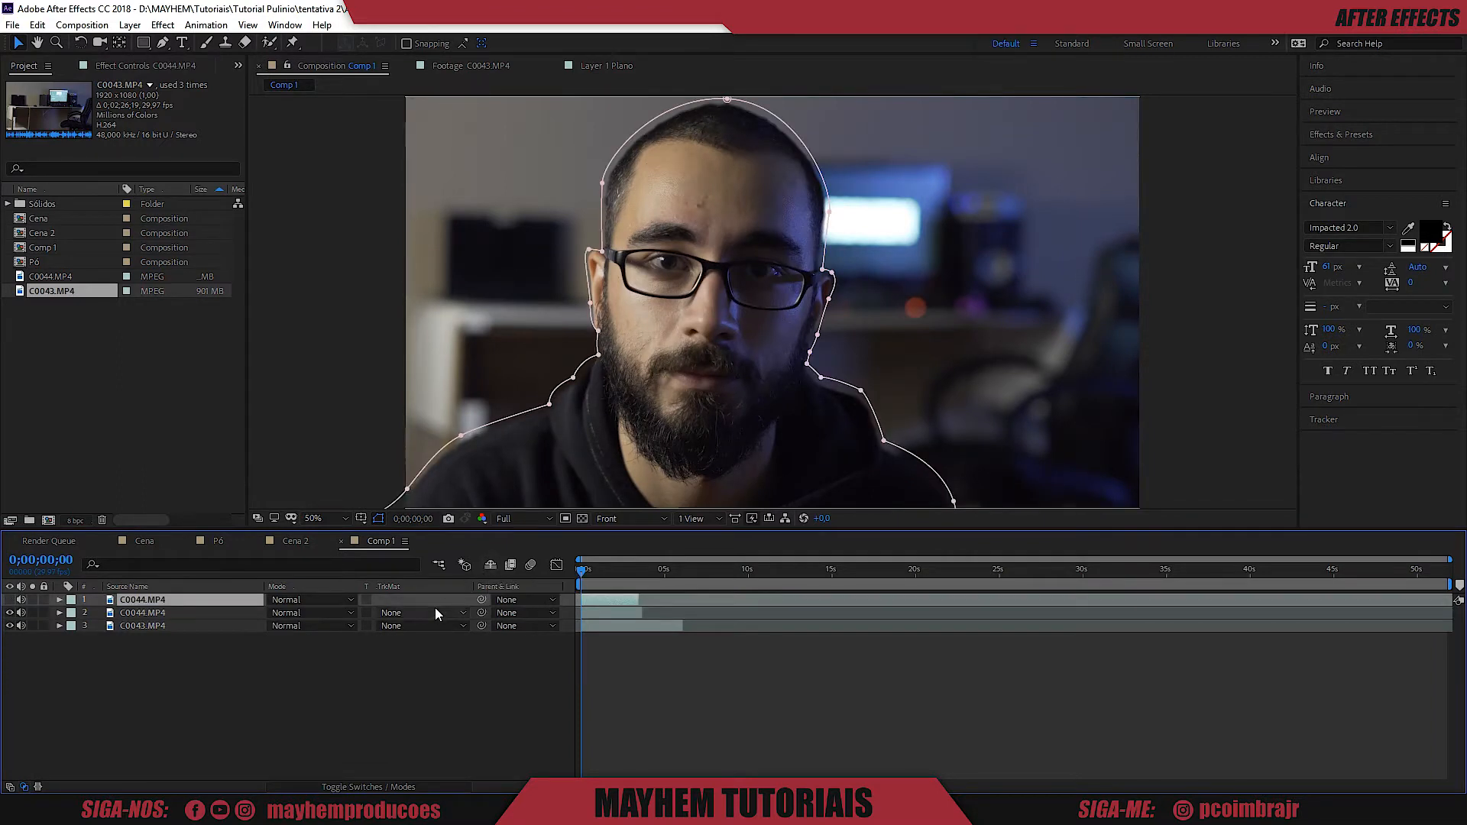
Show only the masked C0044.MP4 layer, hiding the two layers beneath it, and select its Mask 1 path keyframes.
click(9, 625)
click(9, 612)
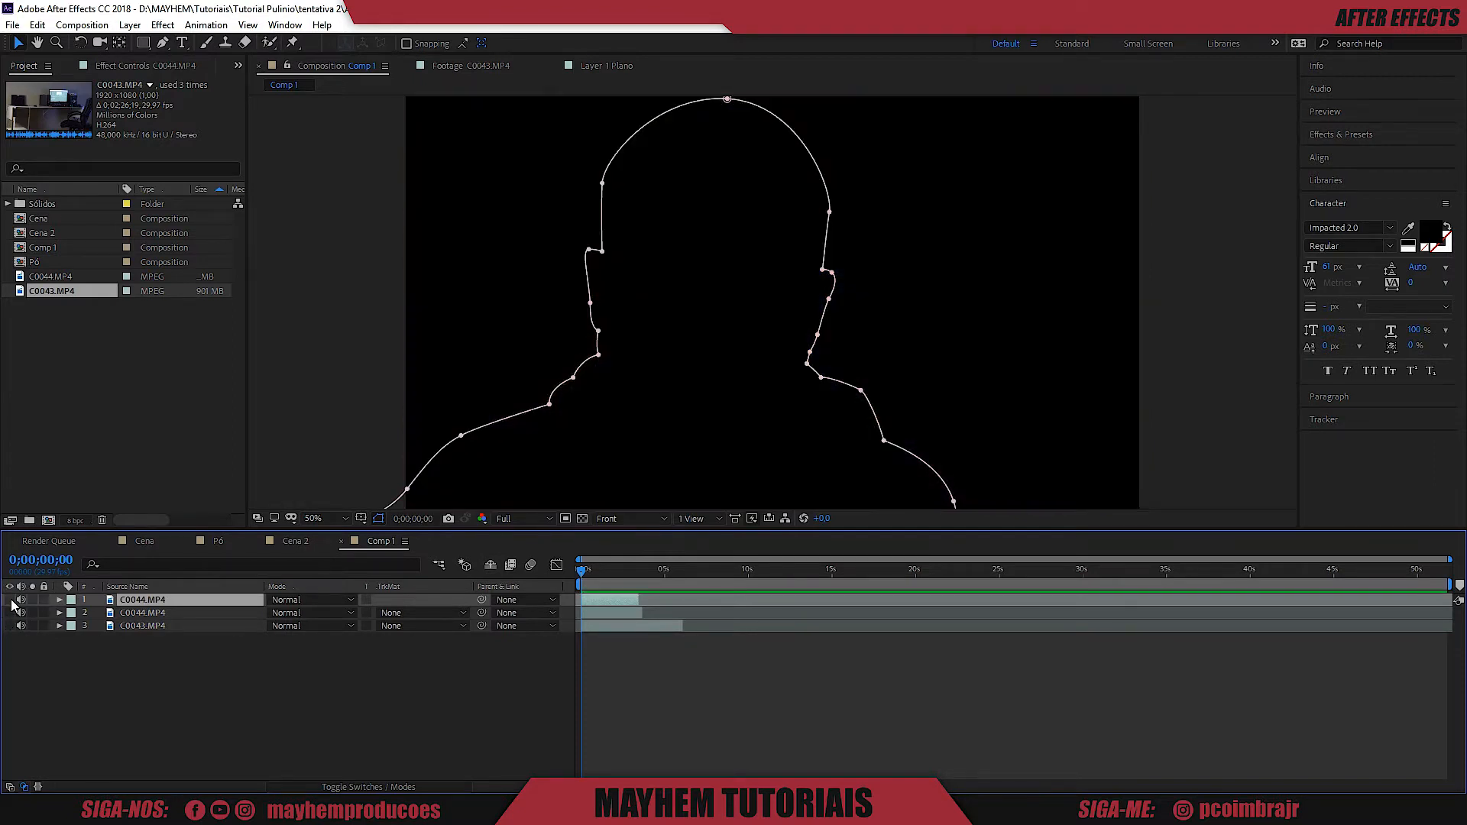
click(59, 600)
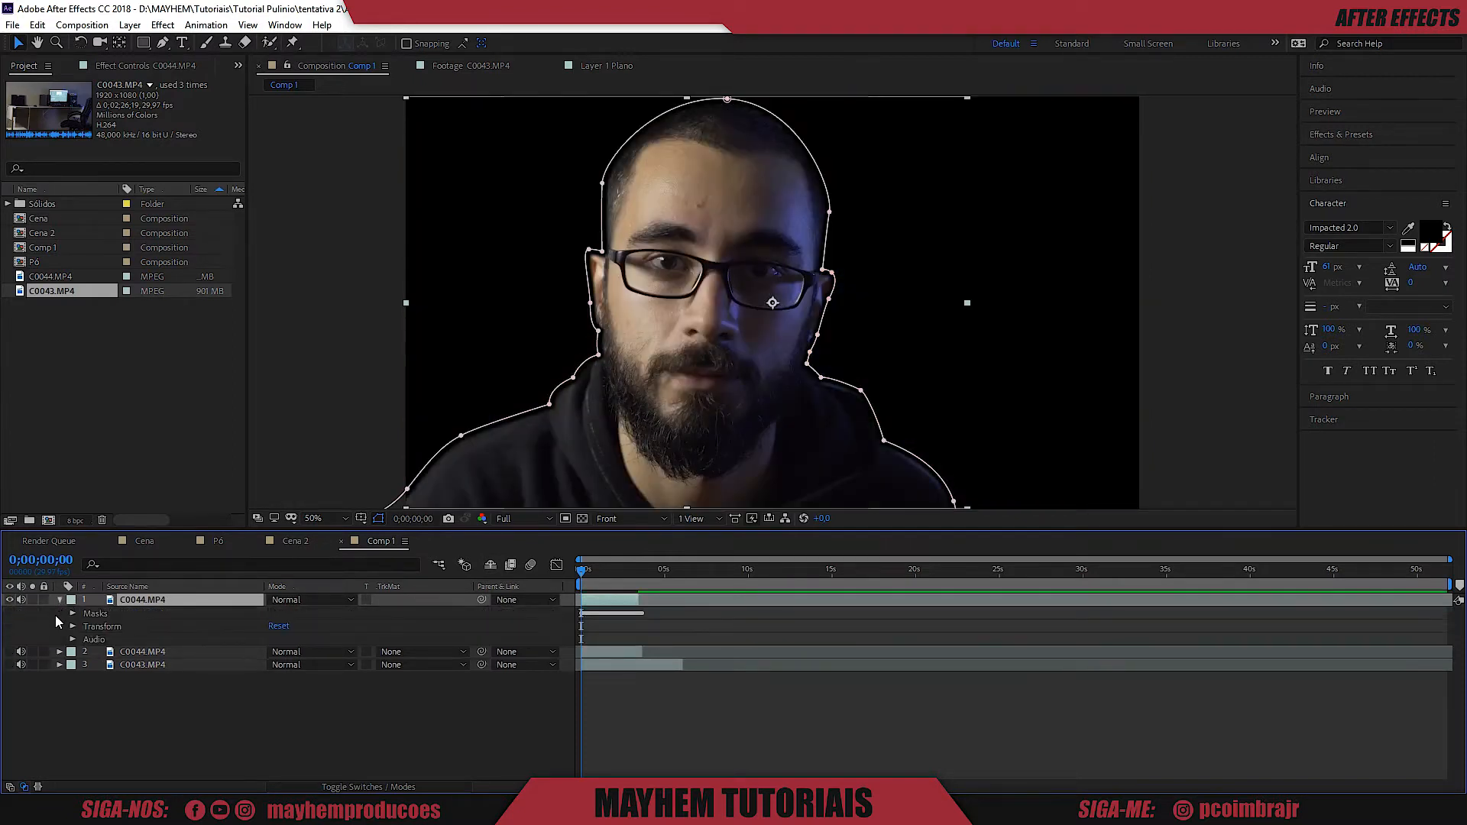
click(72, 614)
click(153, 640)
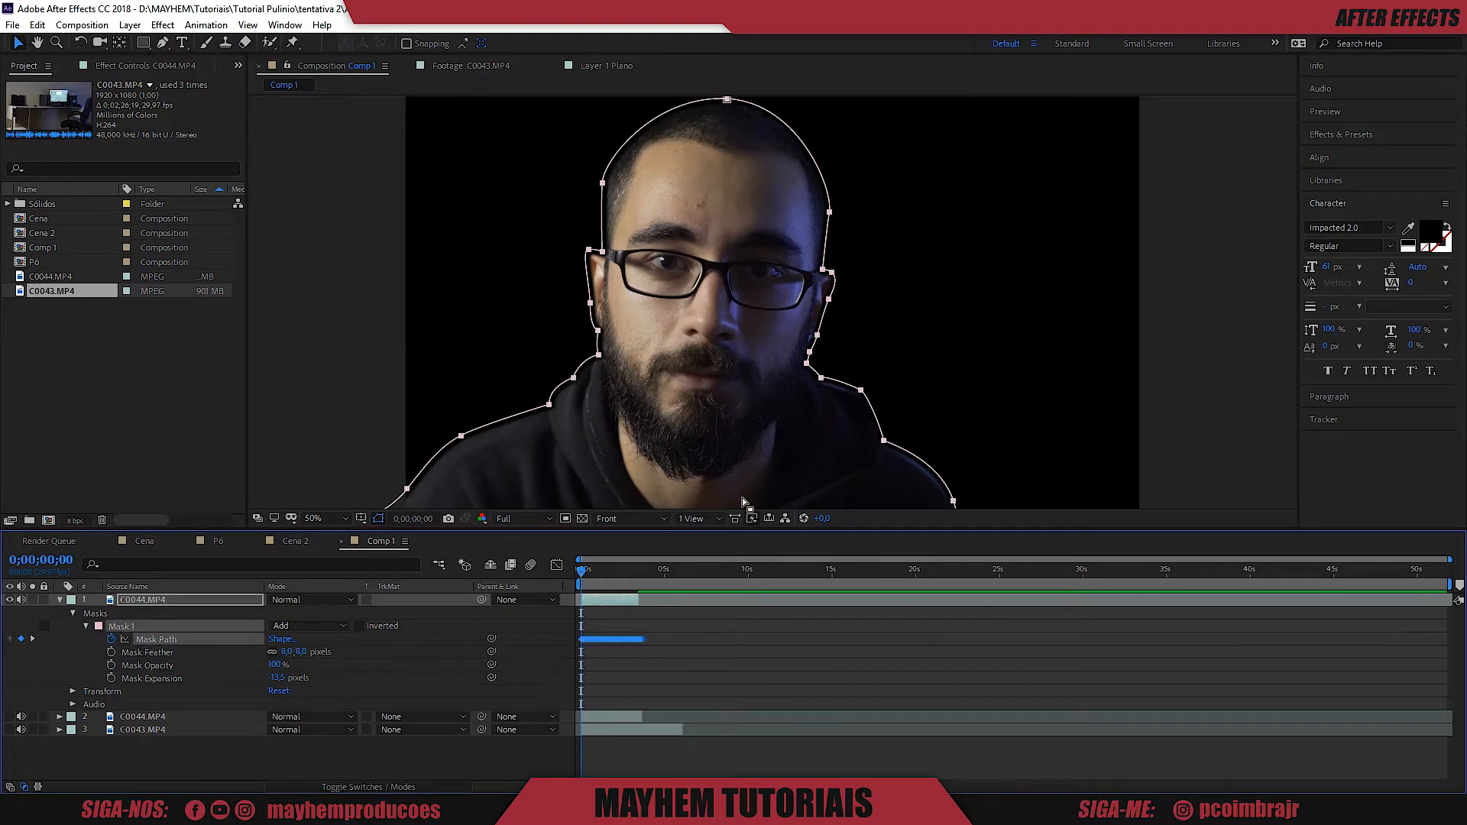
Step through the masked C0044.MP4 layer frame by frame to check how the mask path follows the head movement.
key(Page_Down)
key(Page_Down)
key(Page_Down)
key(Page_Down)
key(Page_Down)
key(Page_Down)
key(Page_Down)
key(Page_Down)
key(Page_Down)
key(Page_Down)
key(Page_Down)
key(Page_Down)
key(Page_Down)
key(Page_Down)
key(Page_Down)
key(Page_Down)
key(Page_Down)
key(Page_Down)
key(Page_Down)
key(Page_Down)
key(Page_Down)
key(Page_Down)
key(Page_Down)
drag(640, 578, 630, 580)
key(Page_Down)
drag(639, 365, 544, 290)
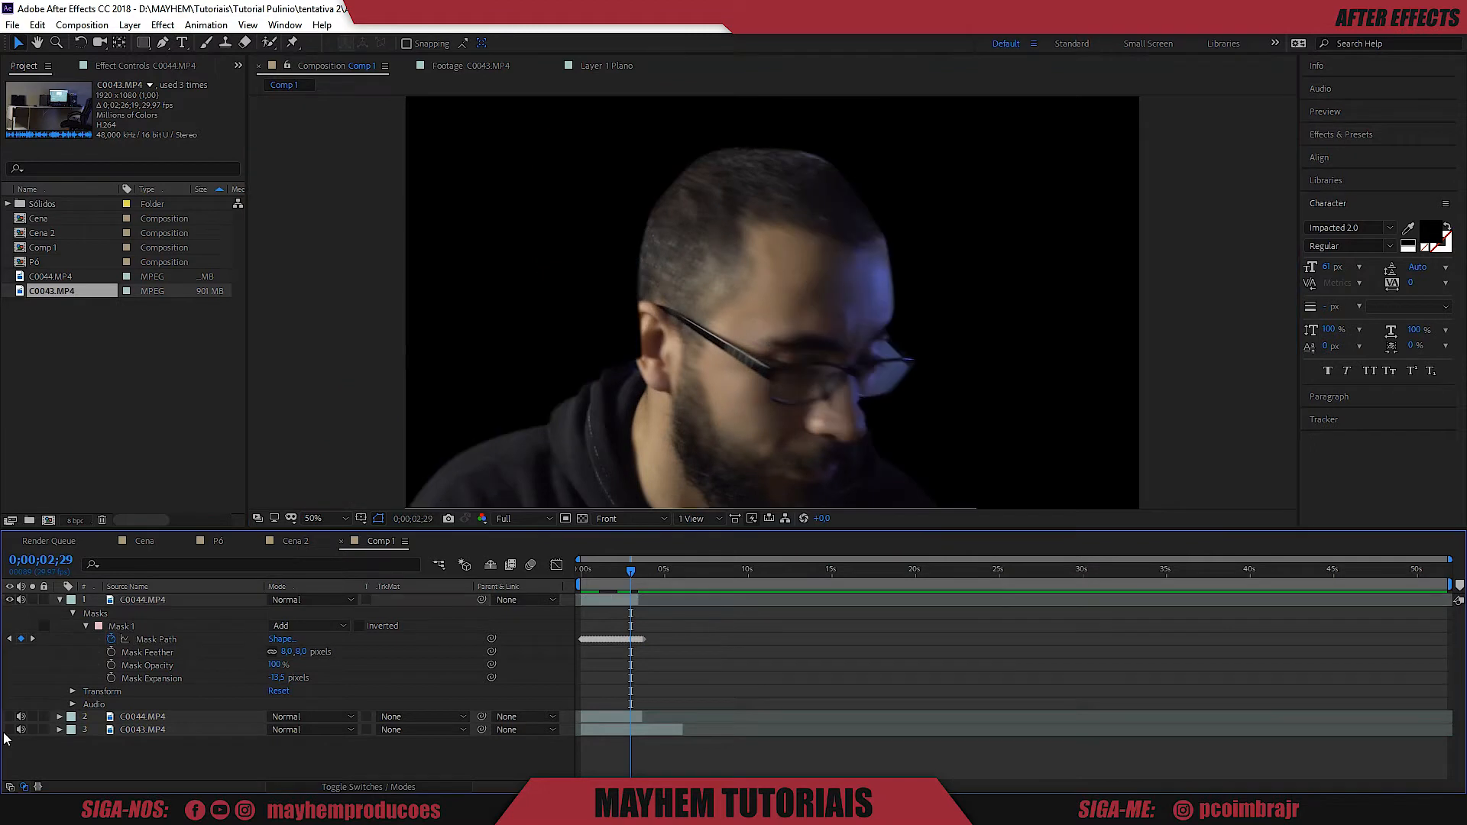
Turn the C0043.MP4 background layer back on and preview the masked subject over it.
click(9, 731)
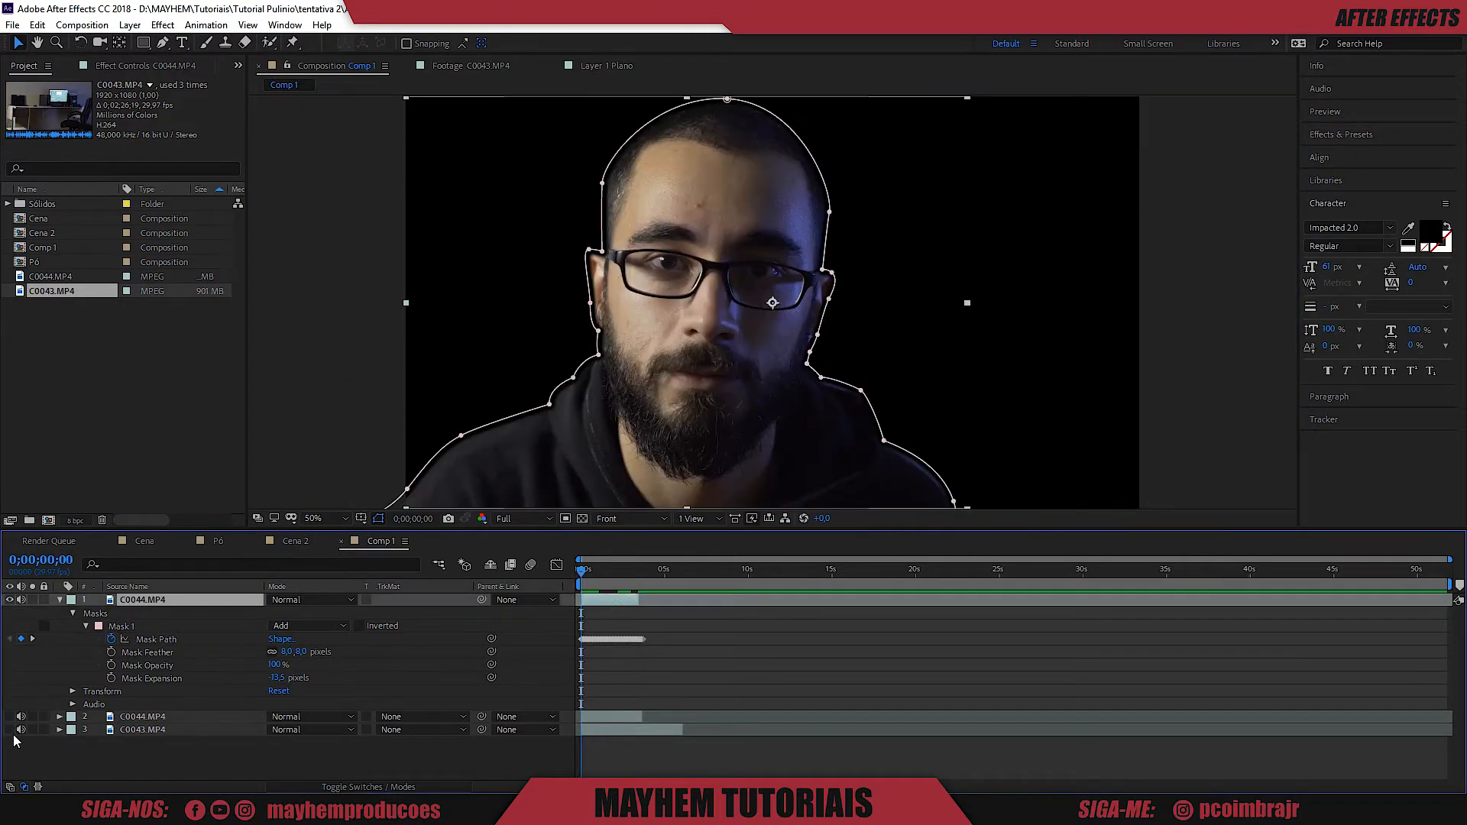
click(9, 730)
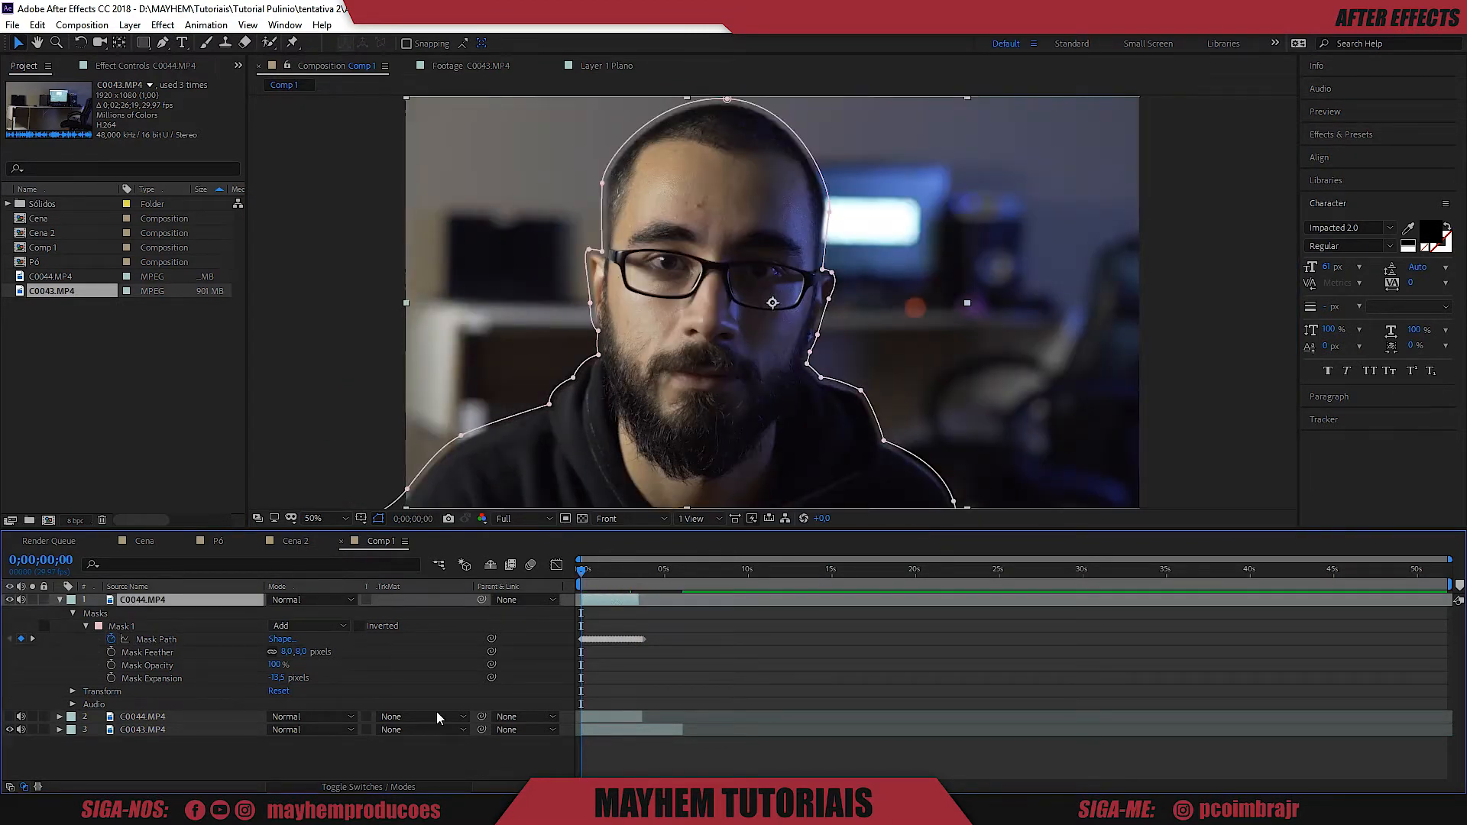
click(1226, 460)
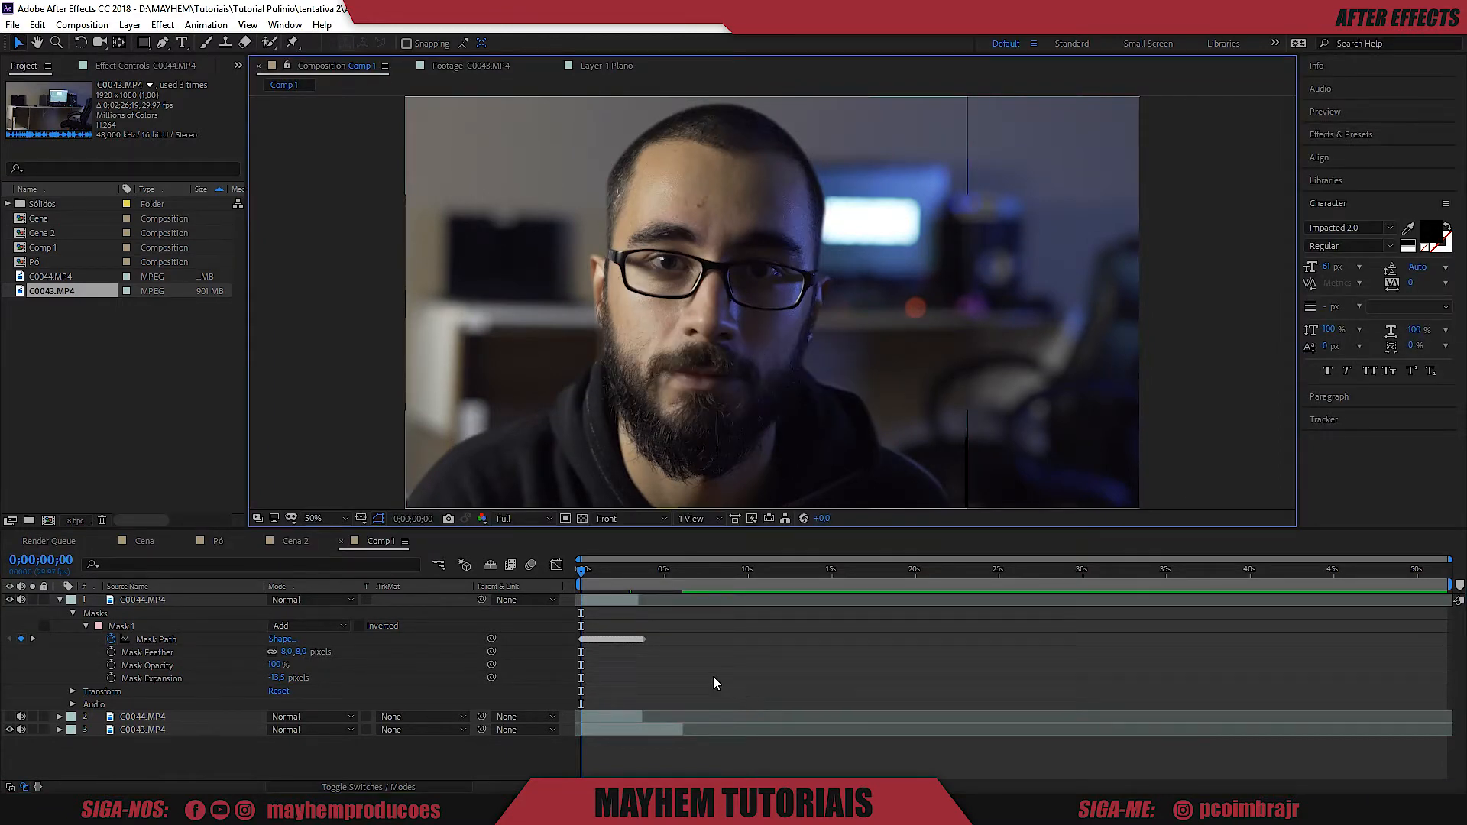
click(612, 583)
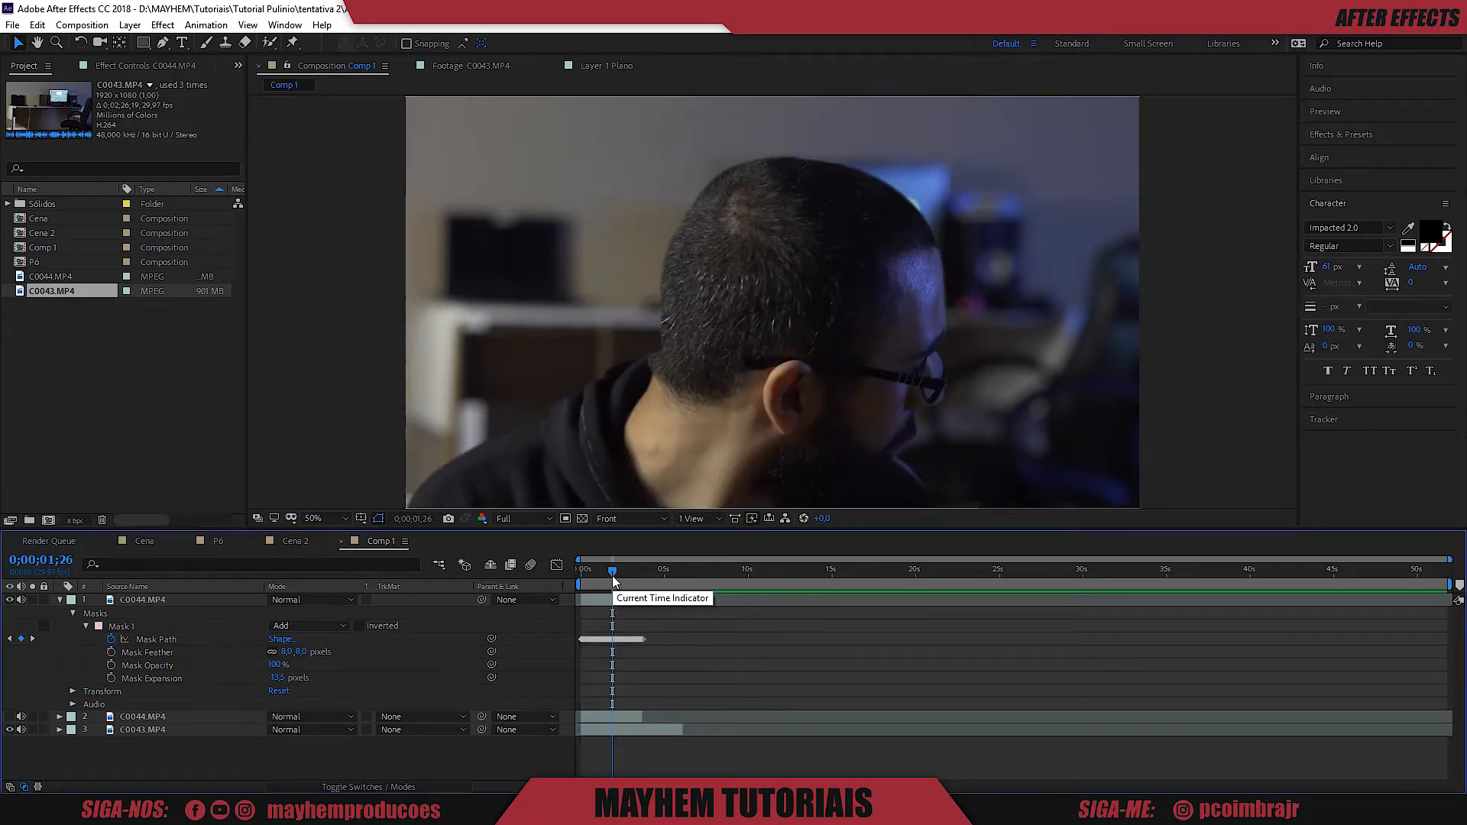
mouse_move(612, 582)
mouse_down()
mouse_move(624, 581)
mouse_move(601, 581)
mouse_up()
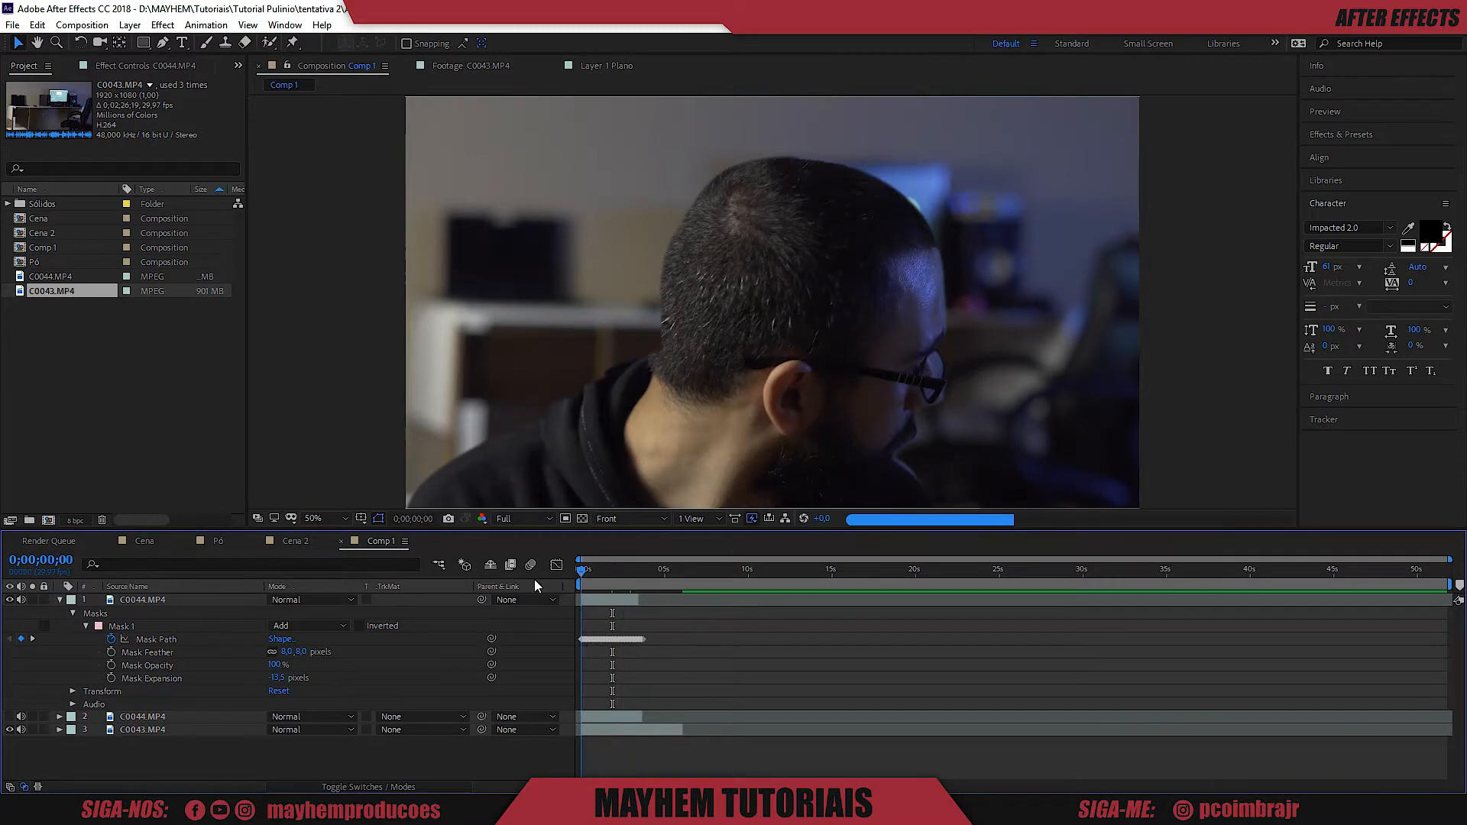
Delete the masked C0044.MP4 layer and scrub through the remaining background clip.
click(137, 599)
key(Delete)
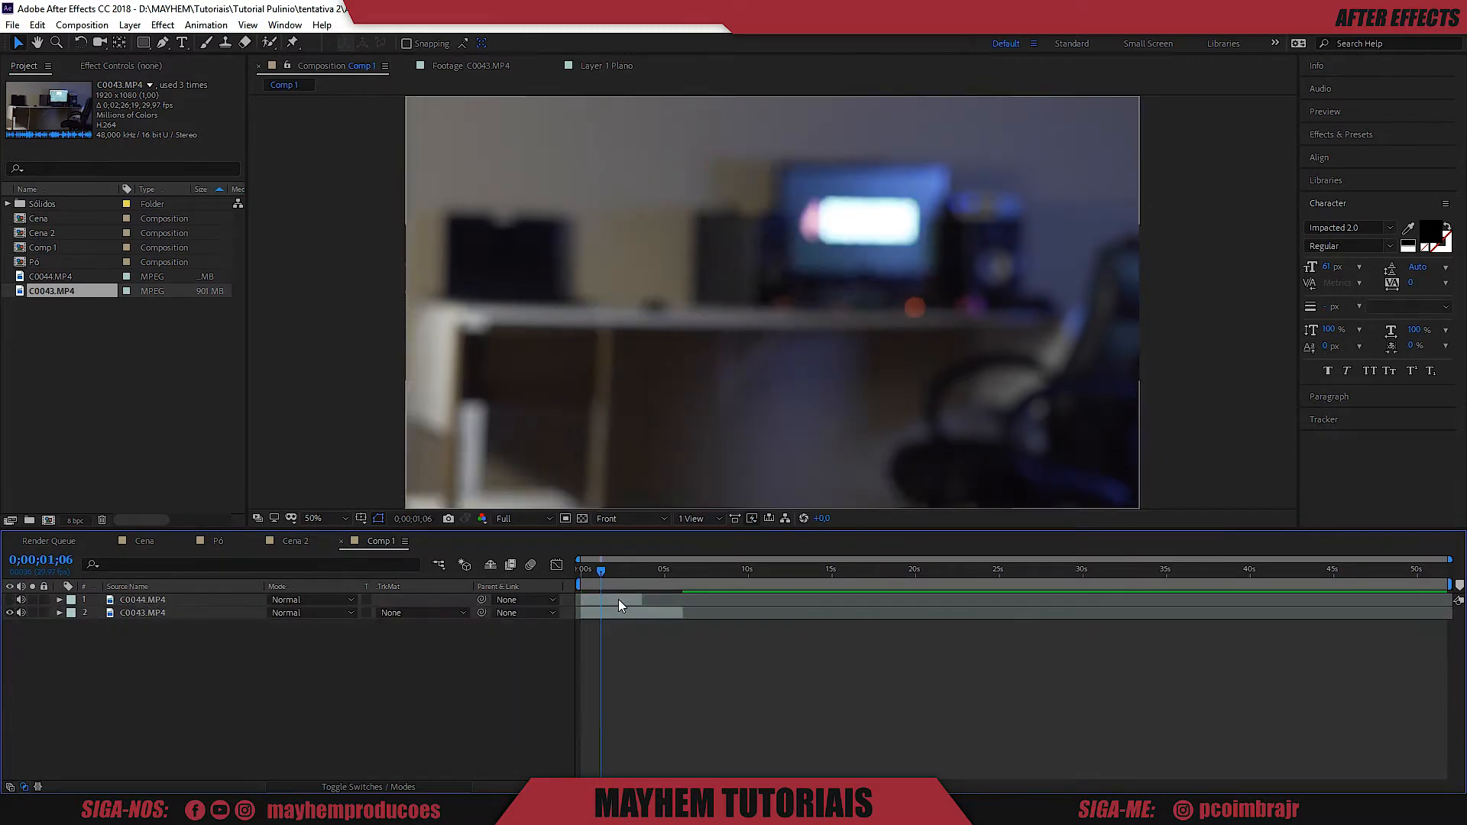
drag(604, 575, 675, 573)
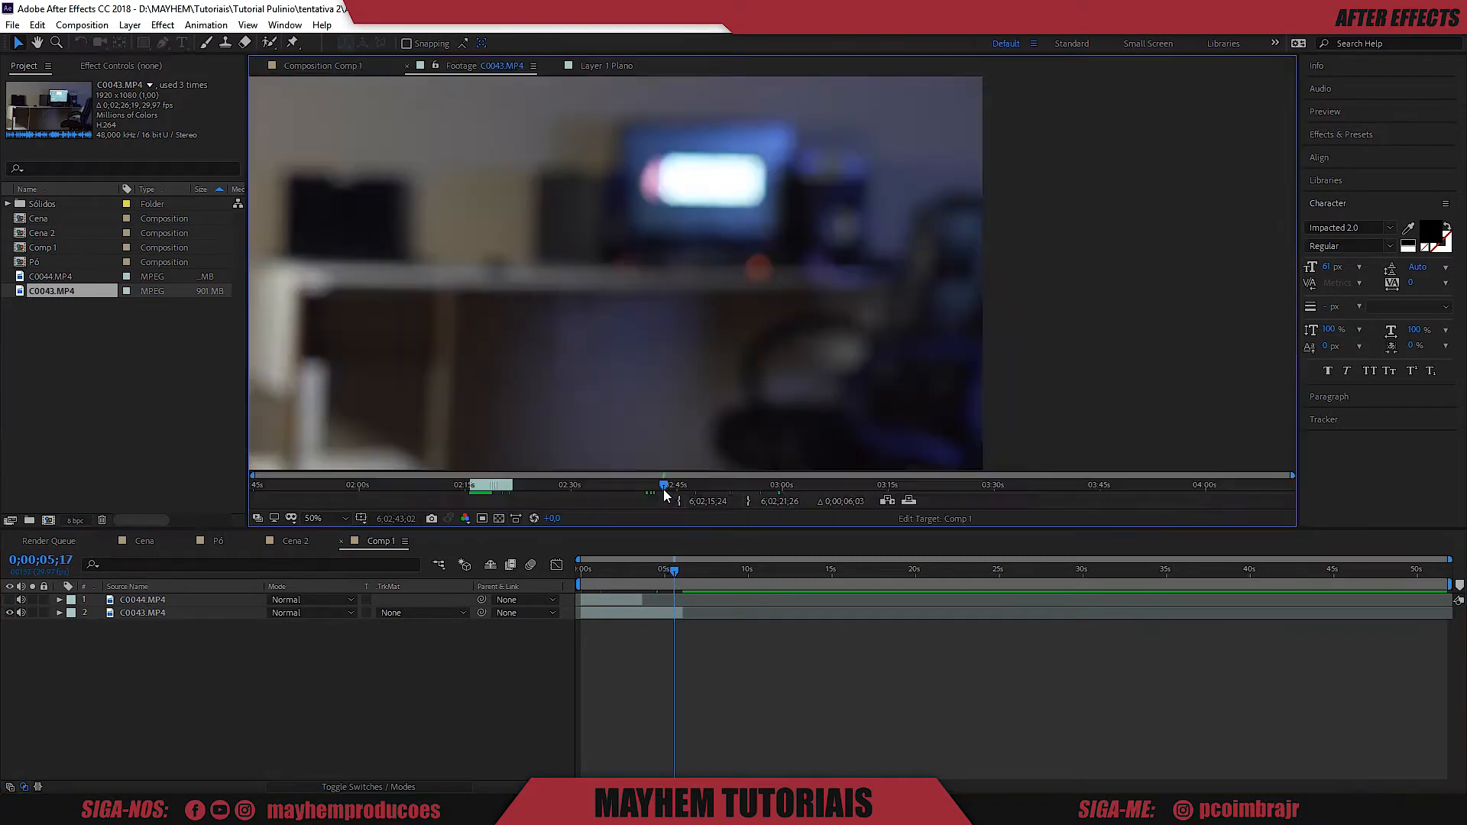
Find the shot of the person sitting at the desk in C0043.MP4 and mark it from 6;02;47;15 to 6;02;53;20.
drag(665, 495, 737, 490)
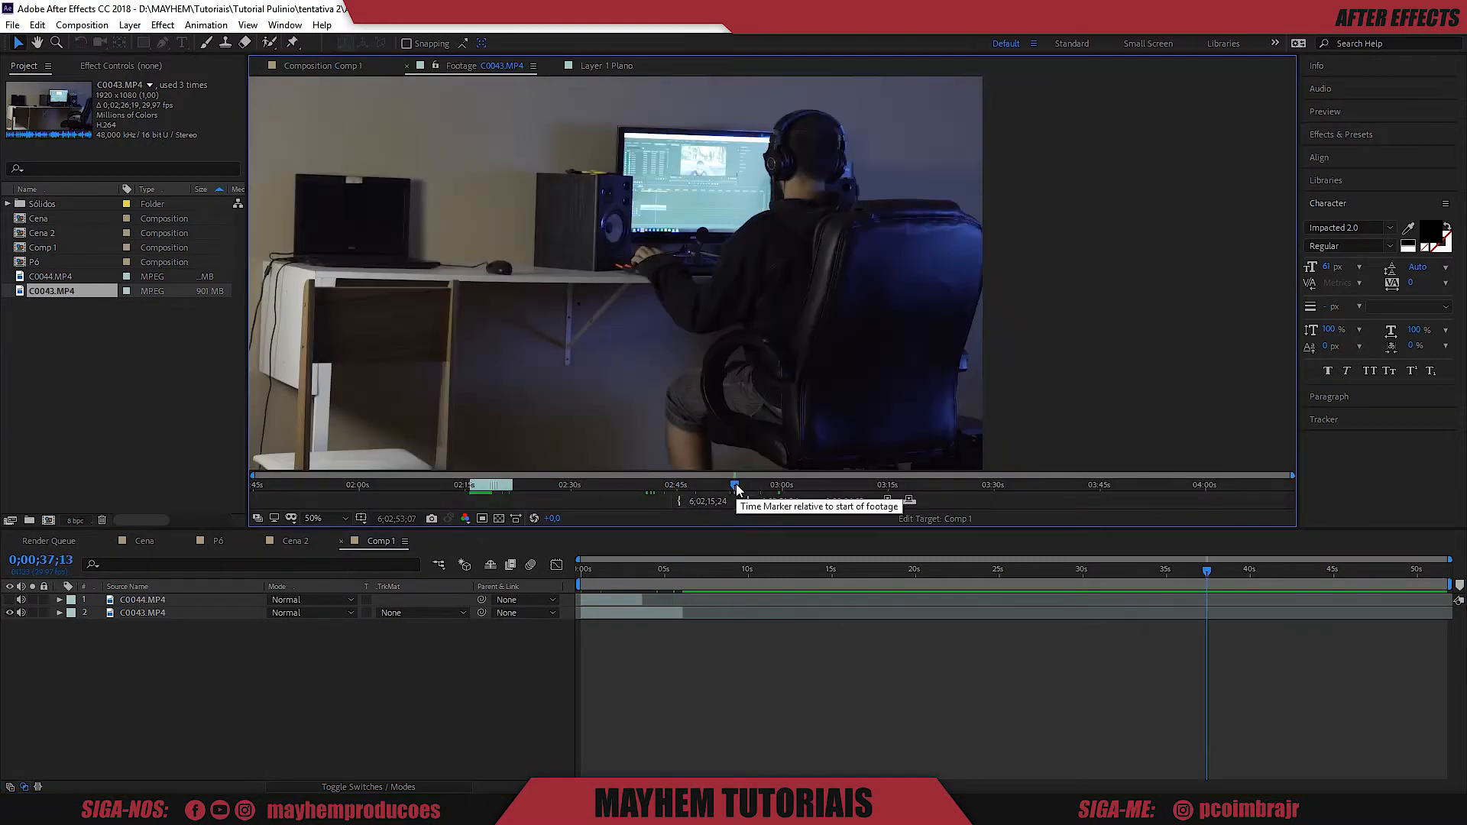
click(898, 490)
click(658, 489)
drag(662, 489, 695, 488)
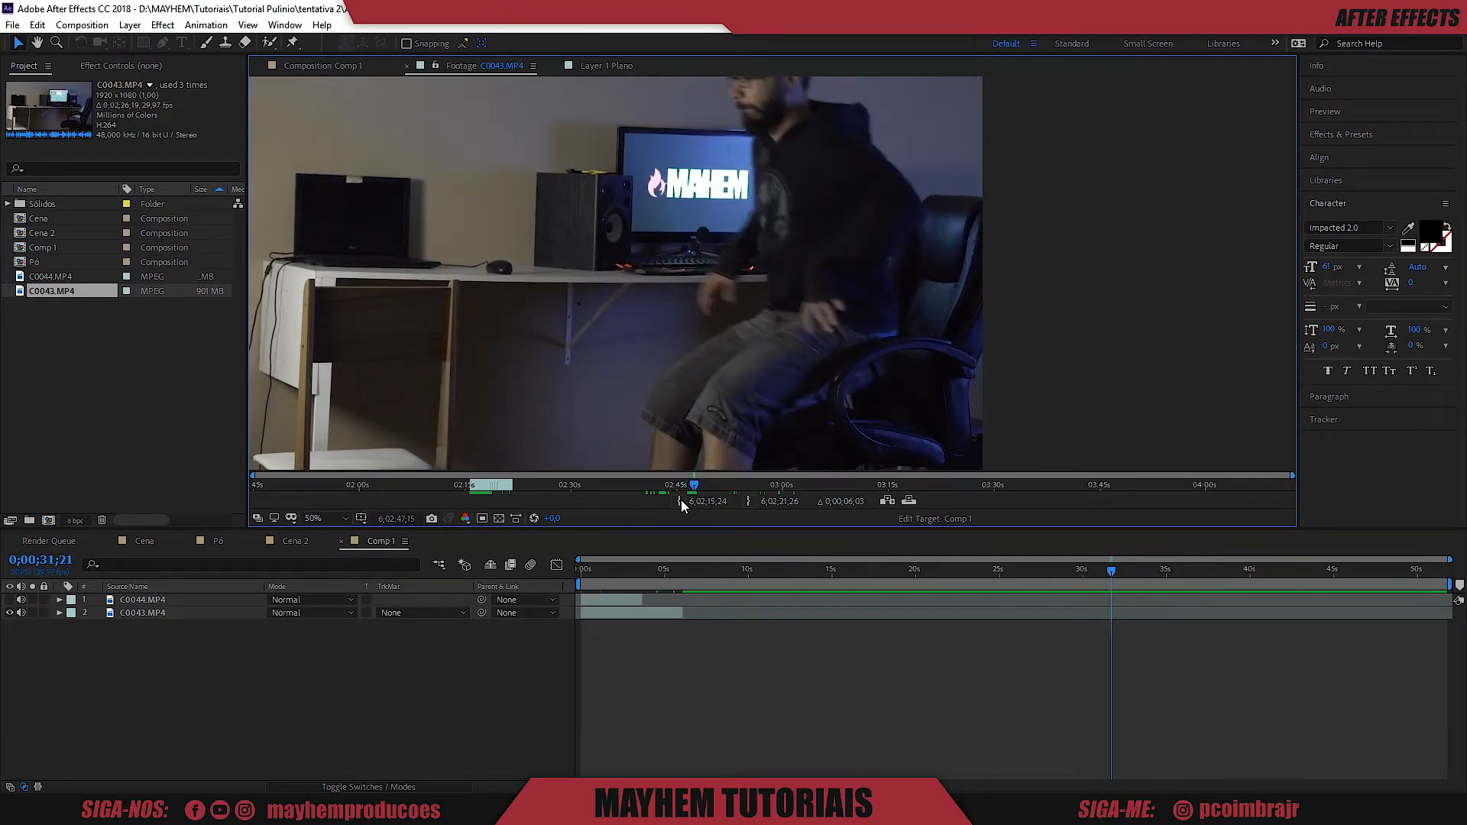
click(680, 502)
drag(692, 489, 742, 489)
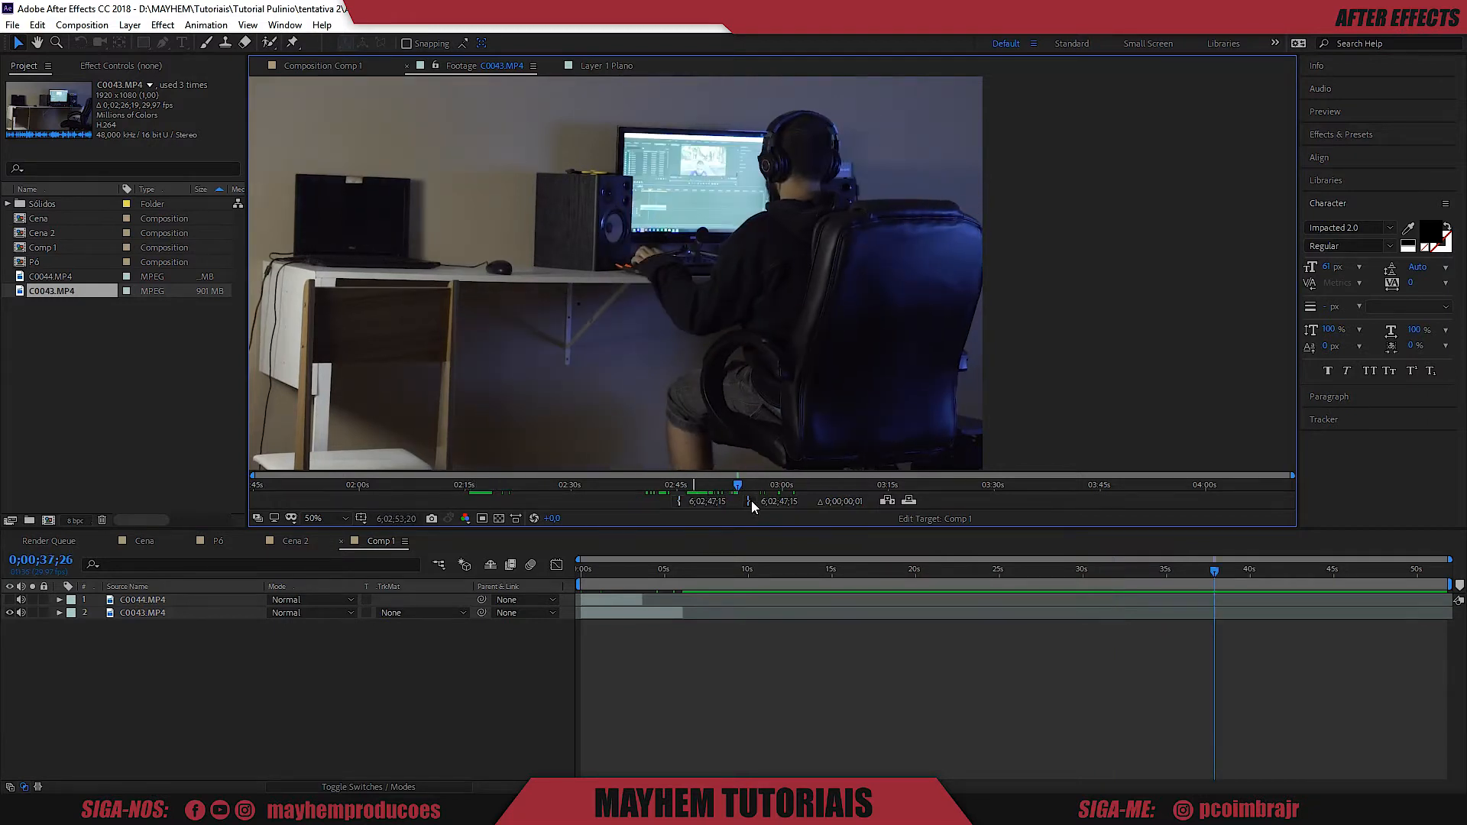
click(750, 501)
Add the marked C0043.MP4 segment as the middle layer of Comp 1, starting where the background clip ends, and play the transition.
drag(30, 292, 179, 606)
drag(616, 615, 688, 573)
key(=)
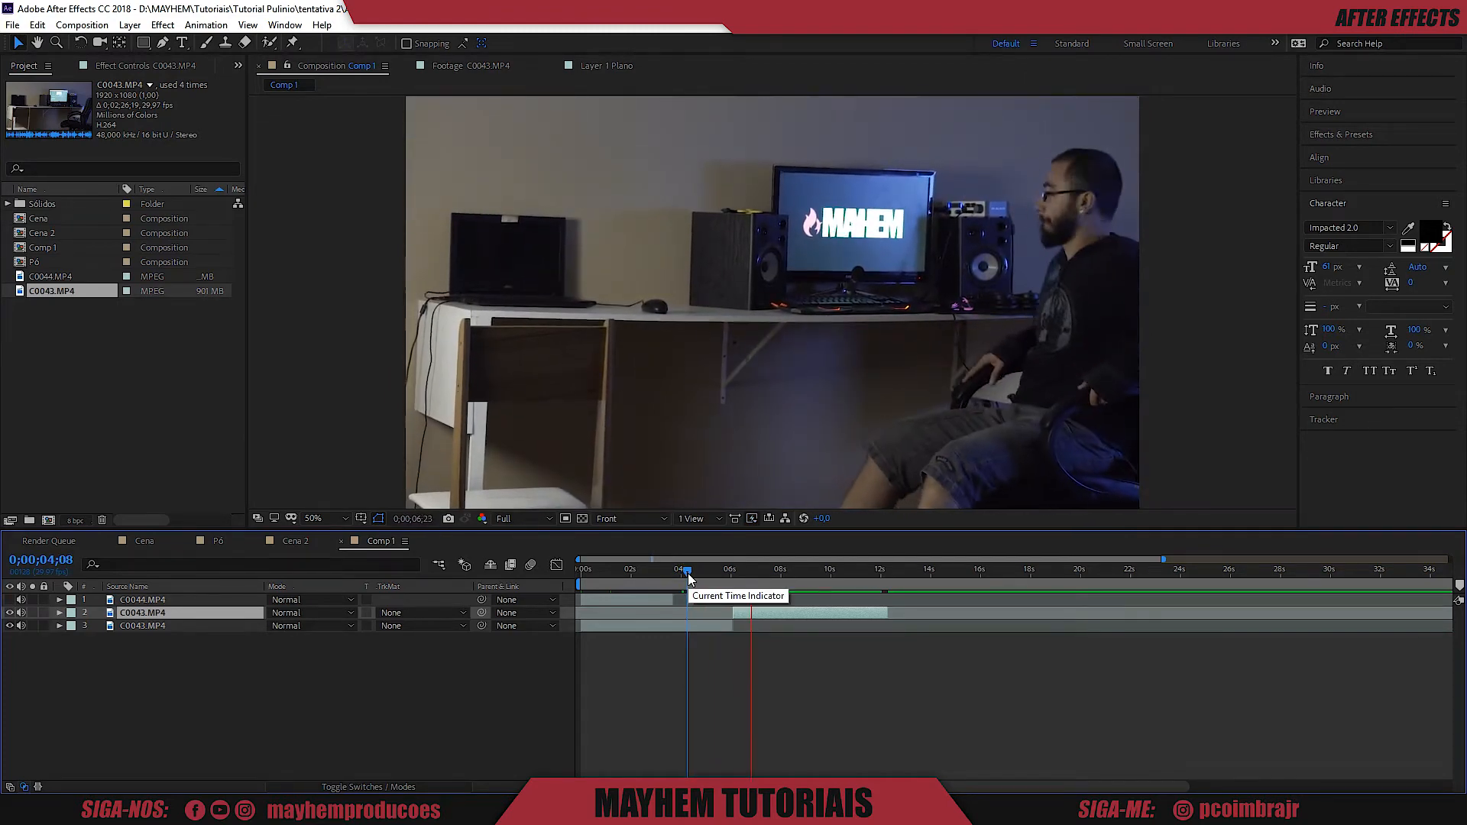
key(space)
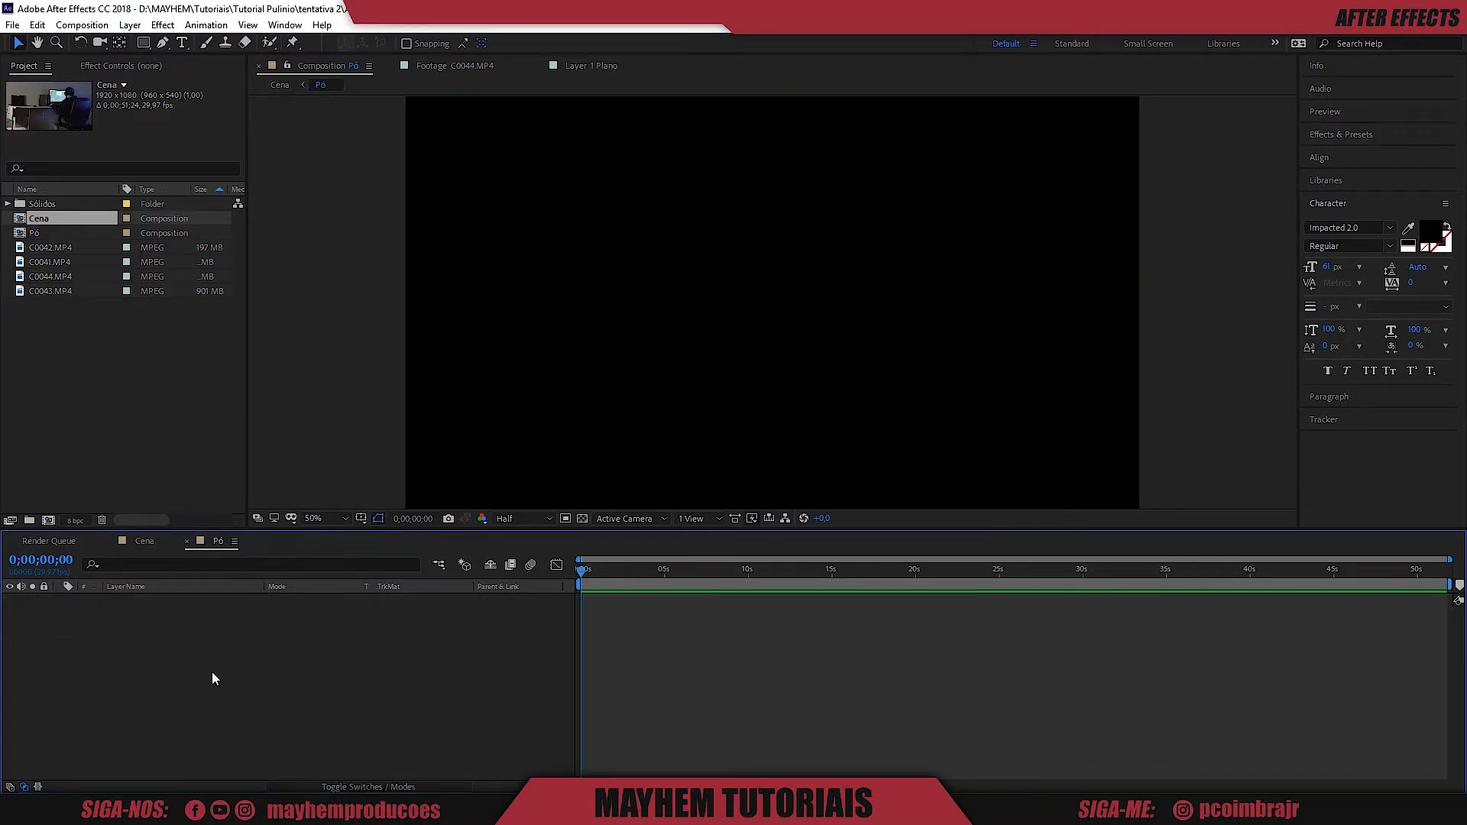
Create a black 1920 x 1080 px solid layer in the Pó composition.
right_click(202, 640)
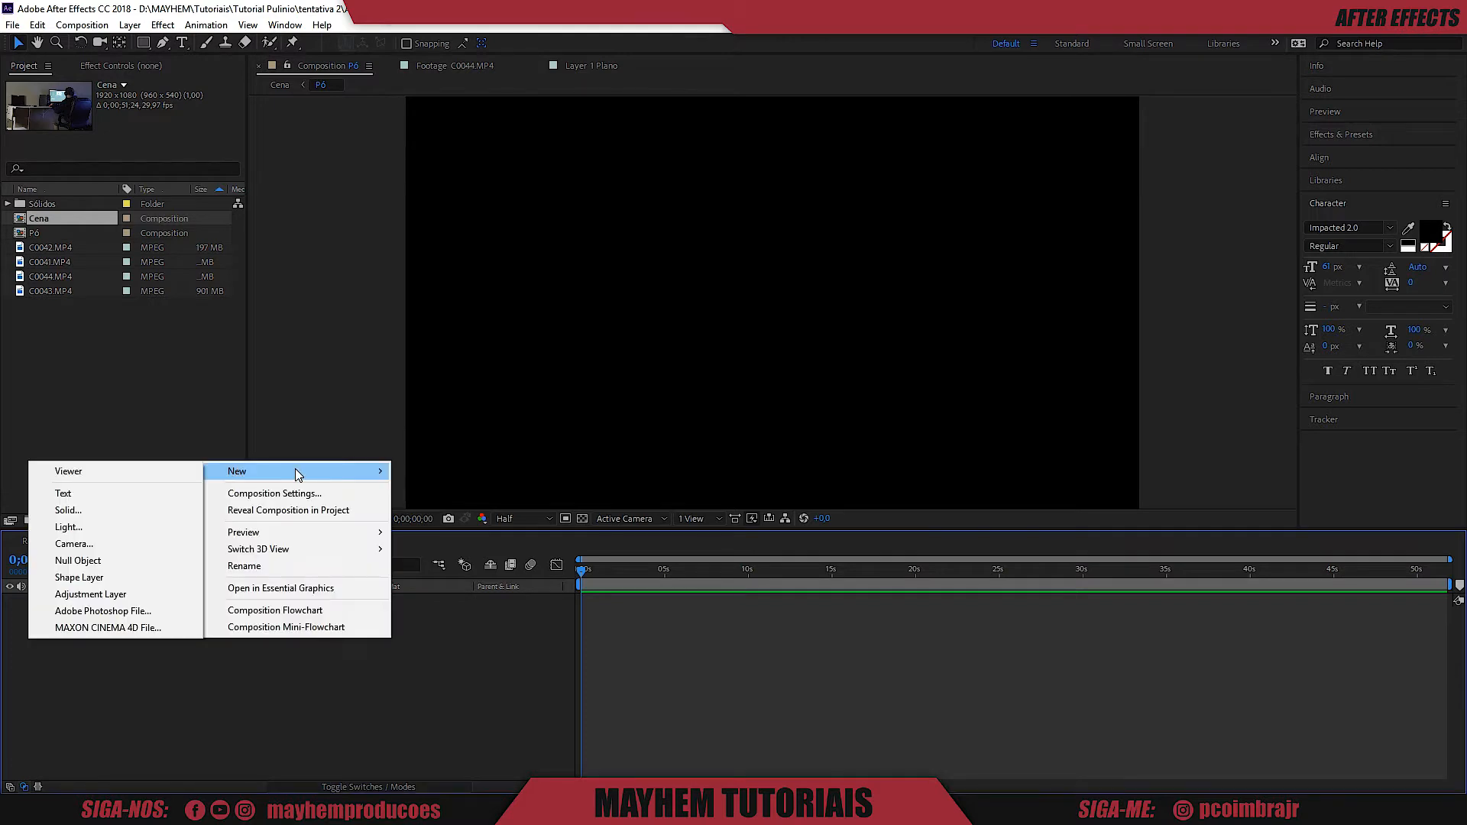
right_click(264, 682)
mouse_move(317, 515)
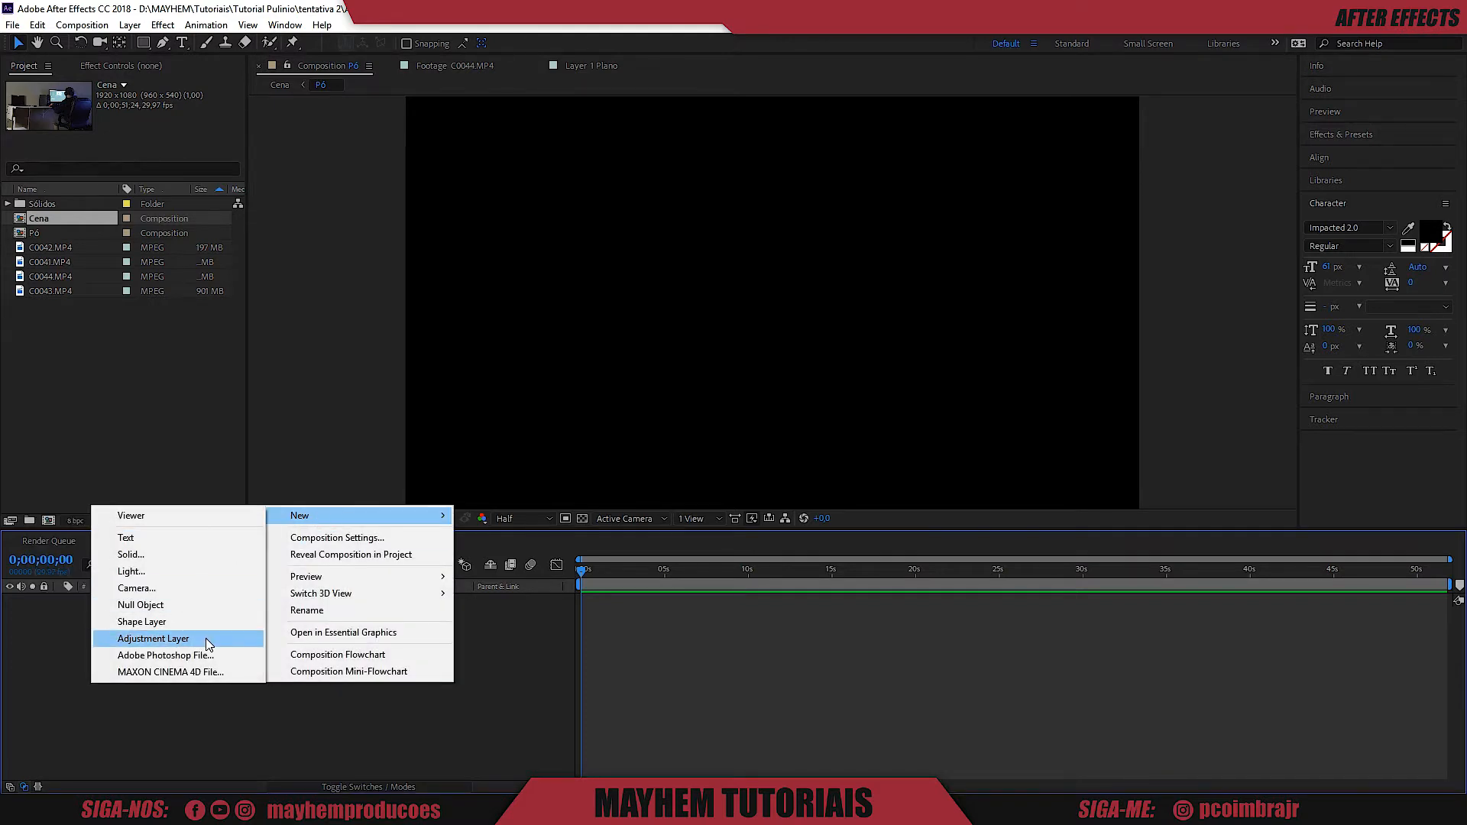
click(173, 553)
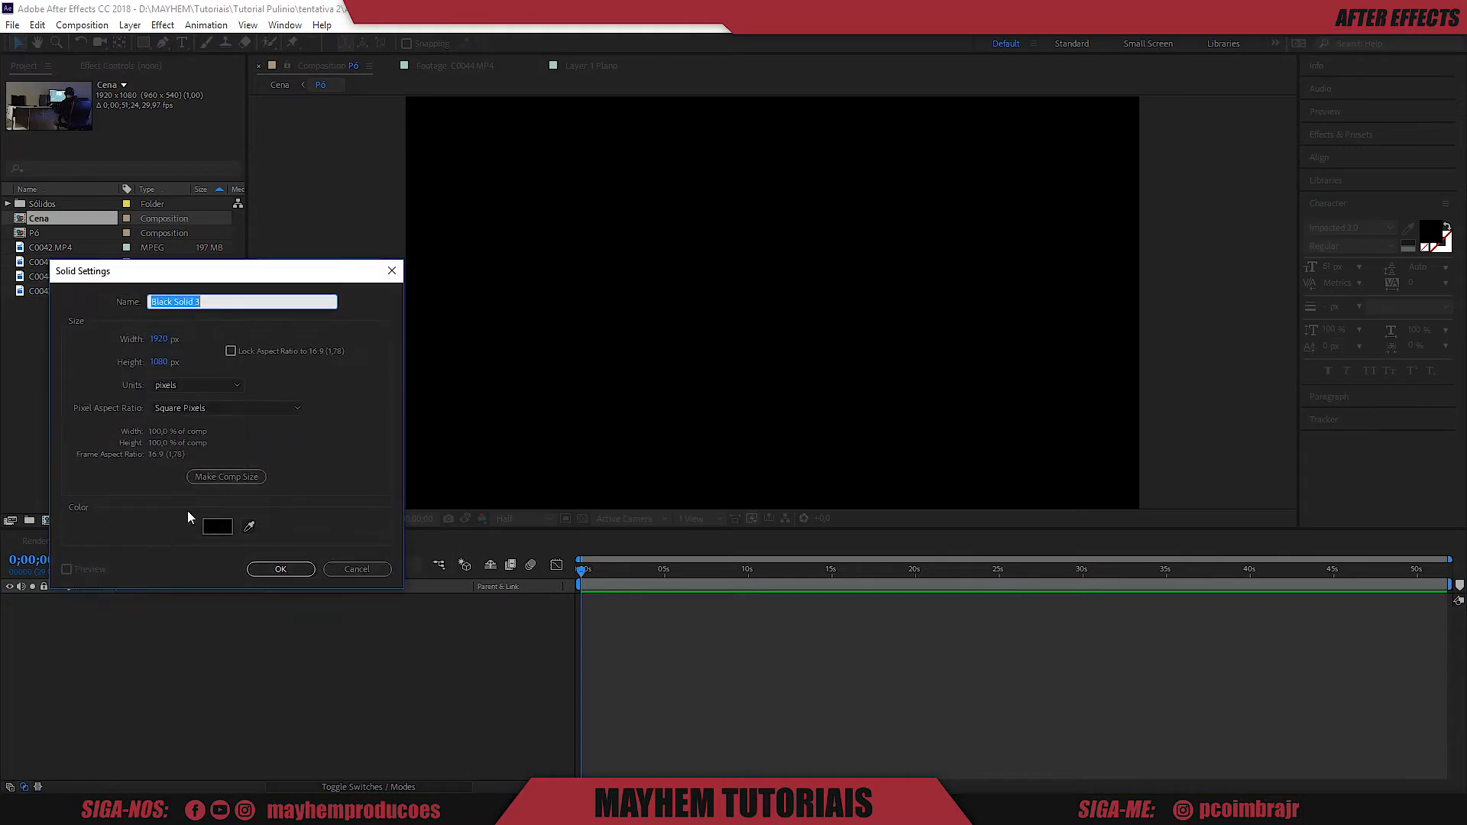
click(280, 569)
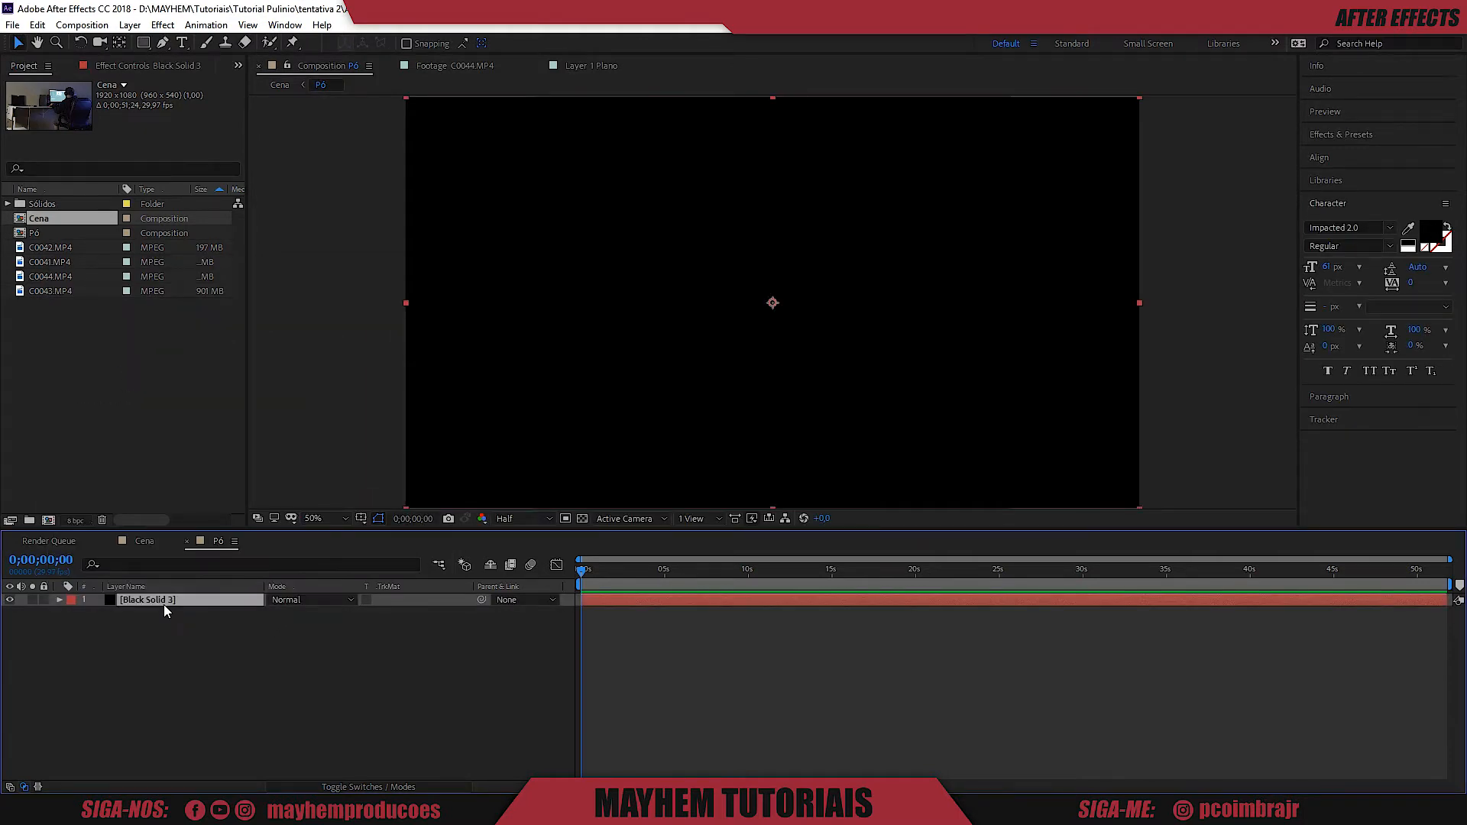
Apply the Fractal Noise effect to the black solid layer.
right_click(164, 604)
click(150, 604)
key(ctrl+space)
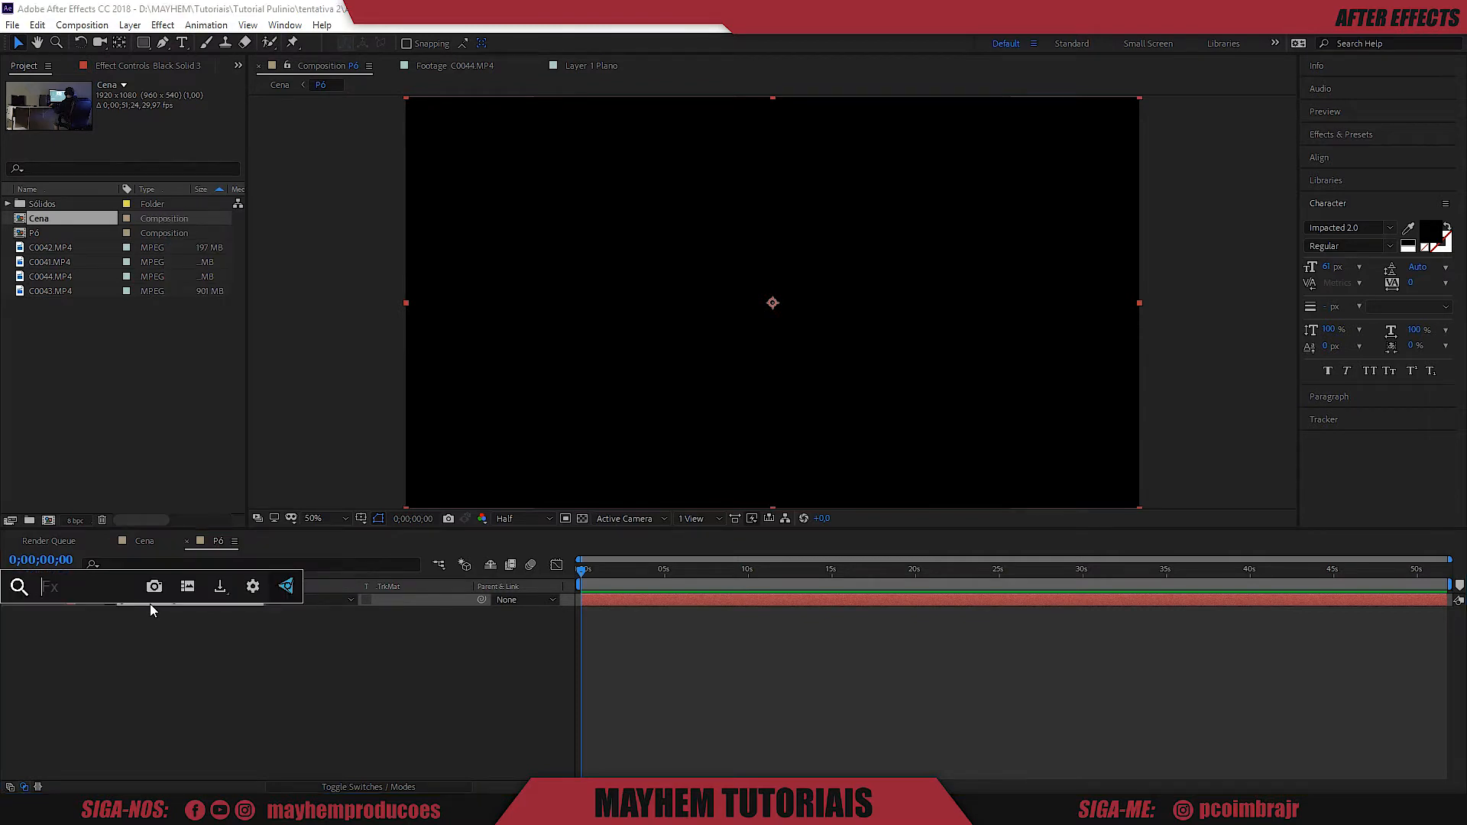
text(fractal)
key(Down)
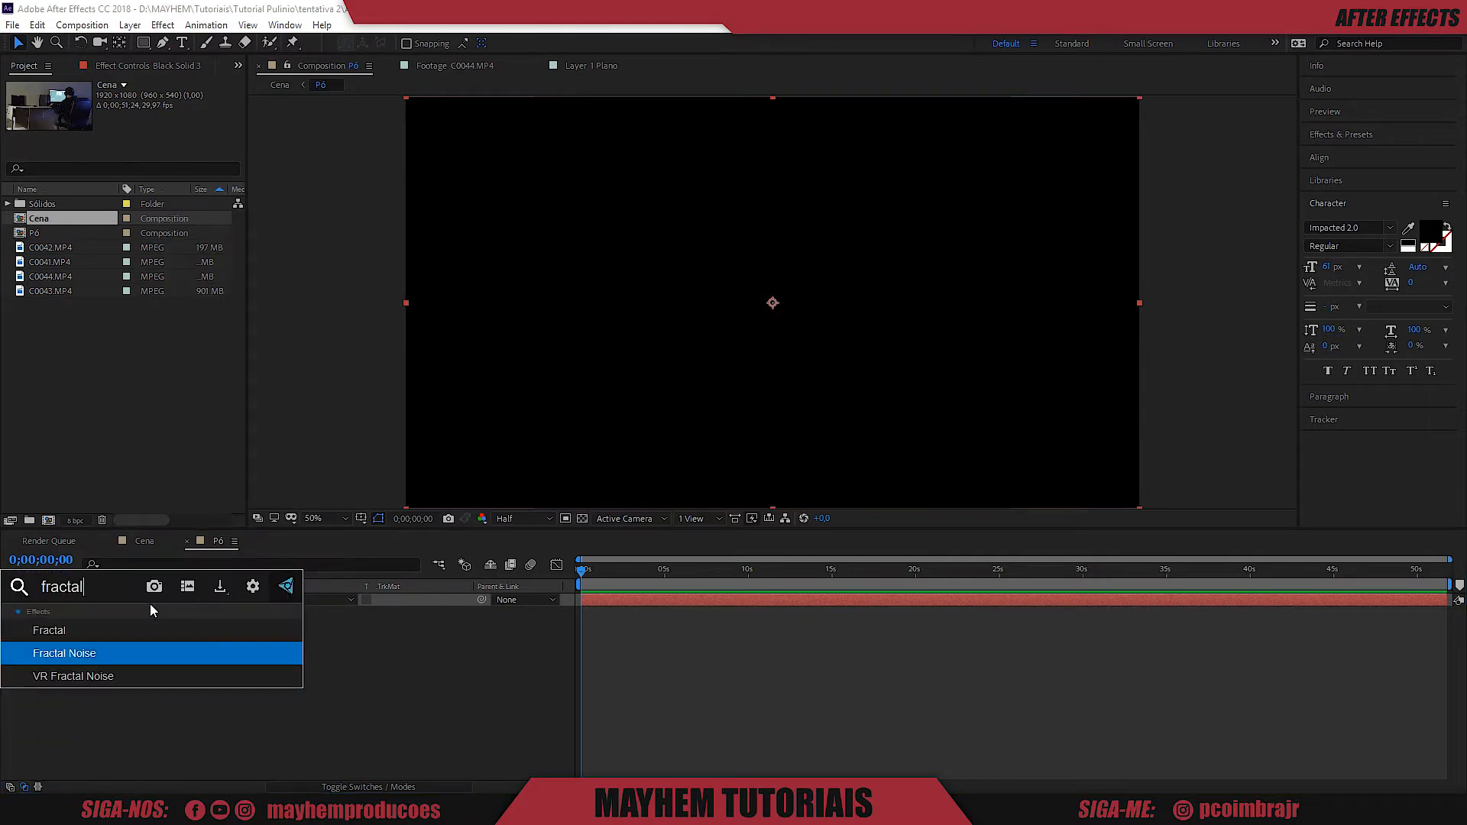
key(Return)
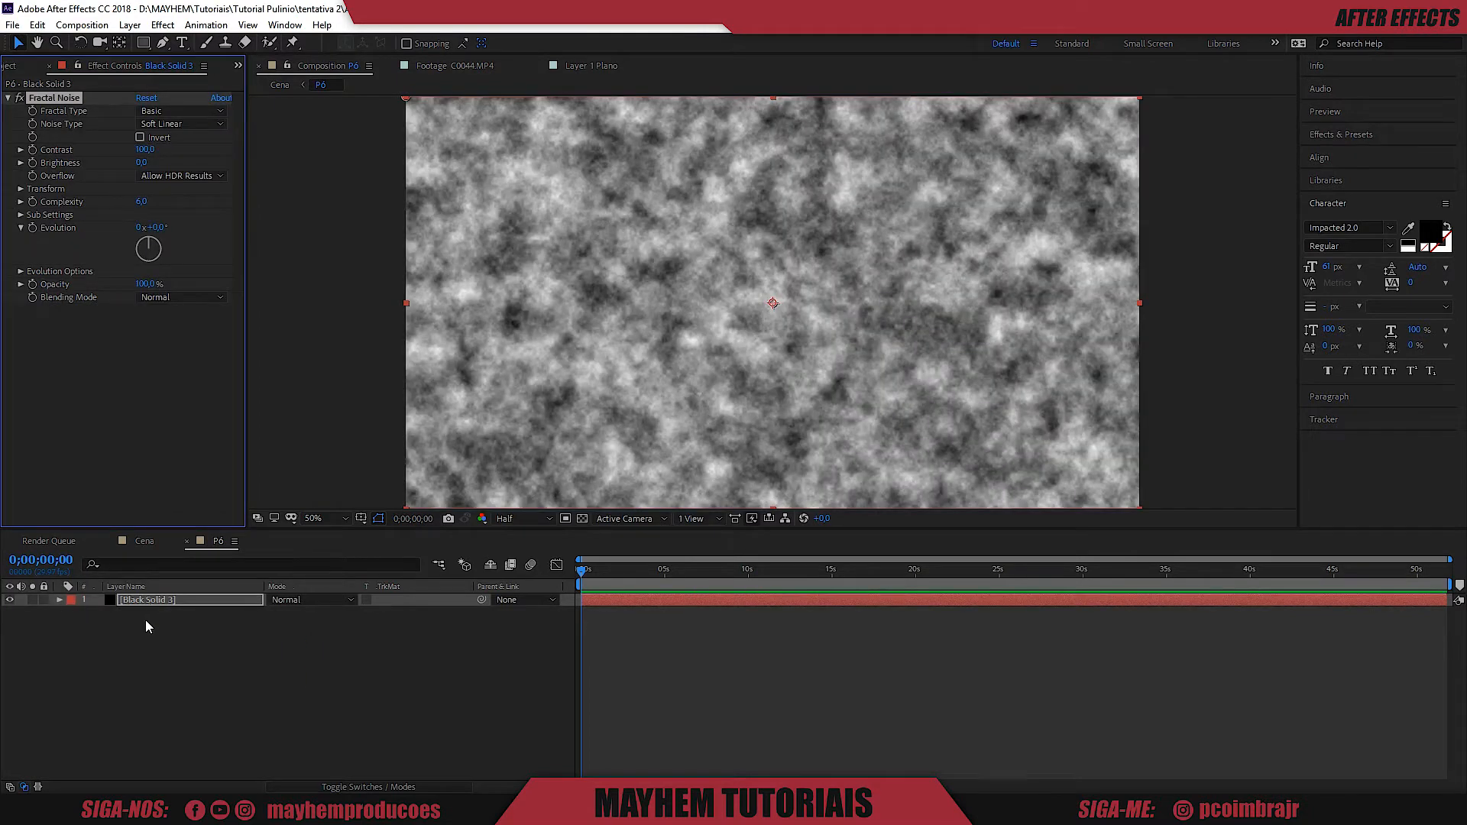
key(ctrl+space)
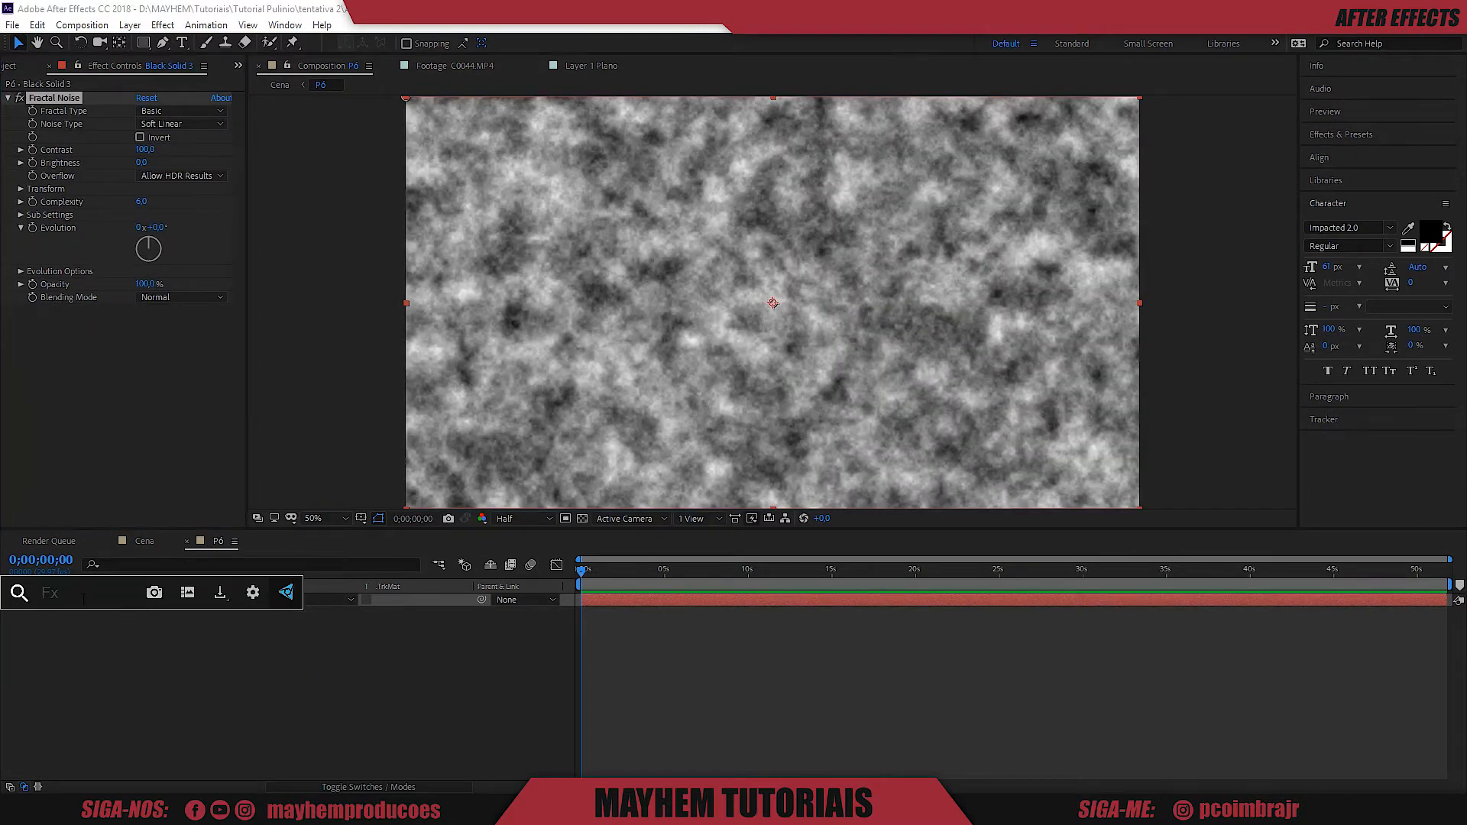
click(197, 671)
click(141, 600)
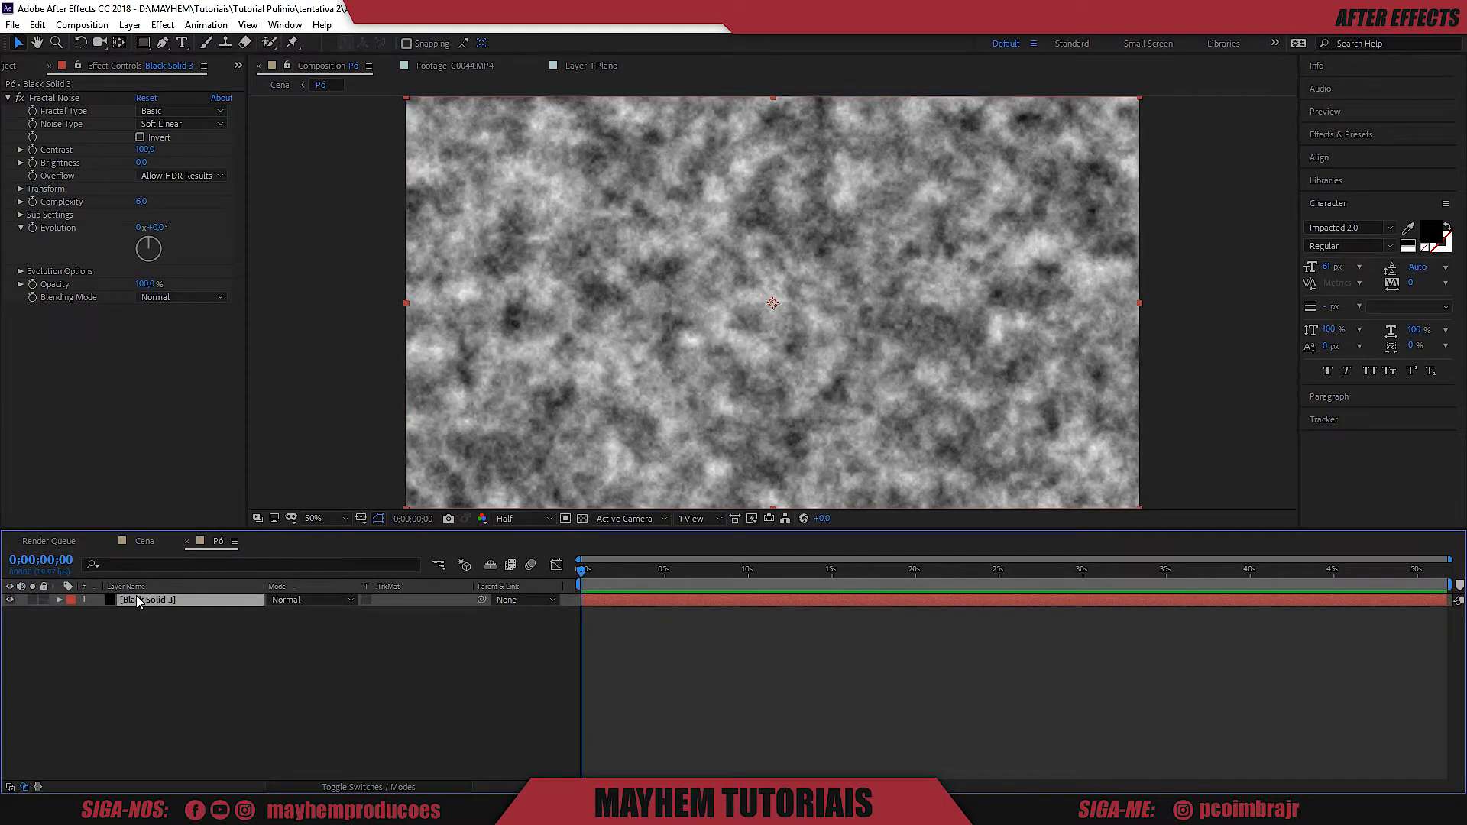
right_click(139, 599)
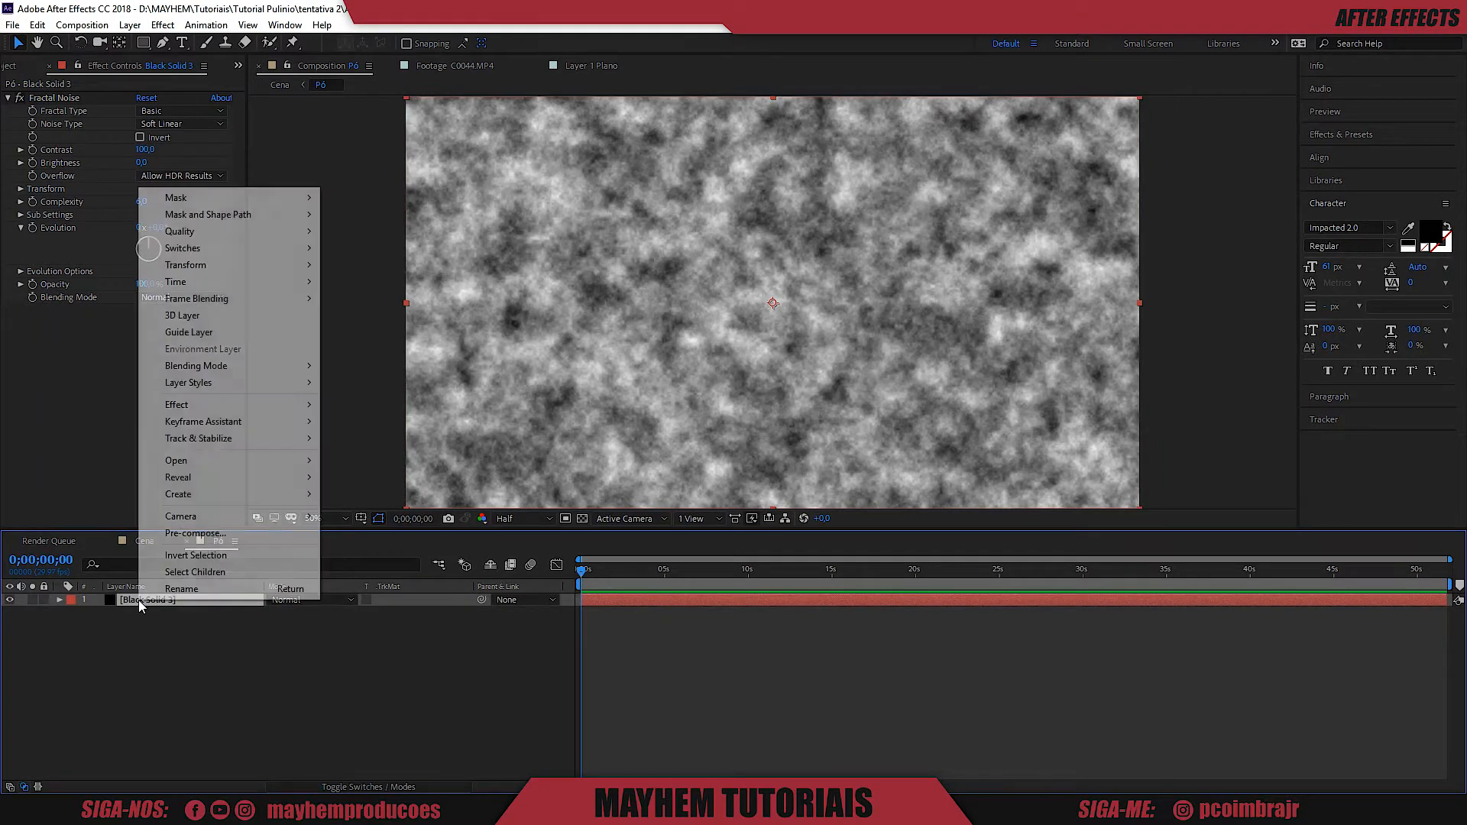
mouse_move(262, 406)
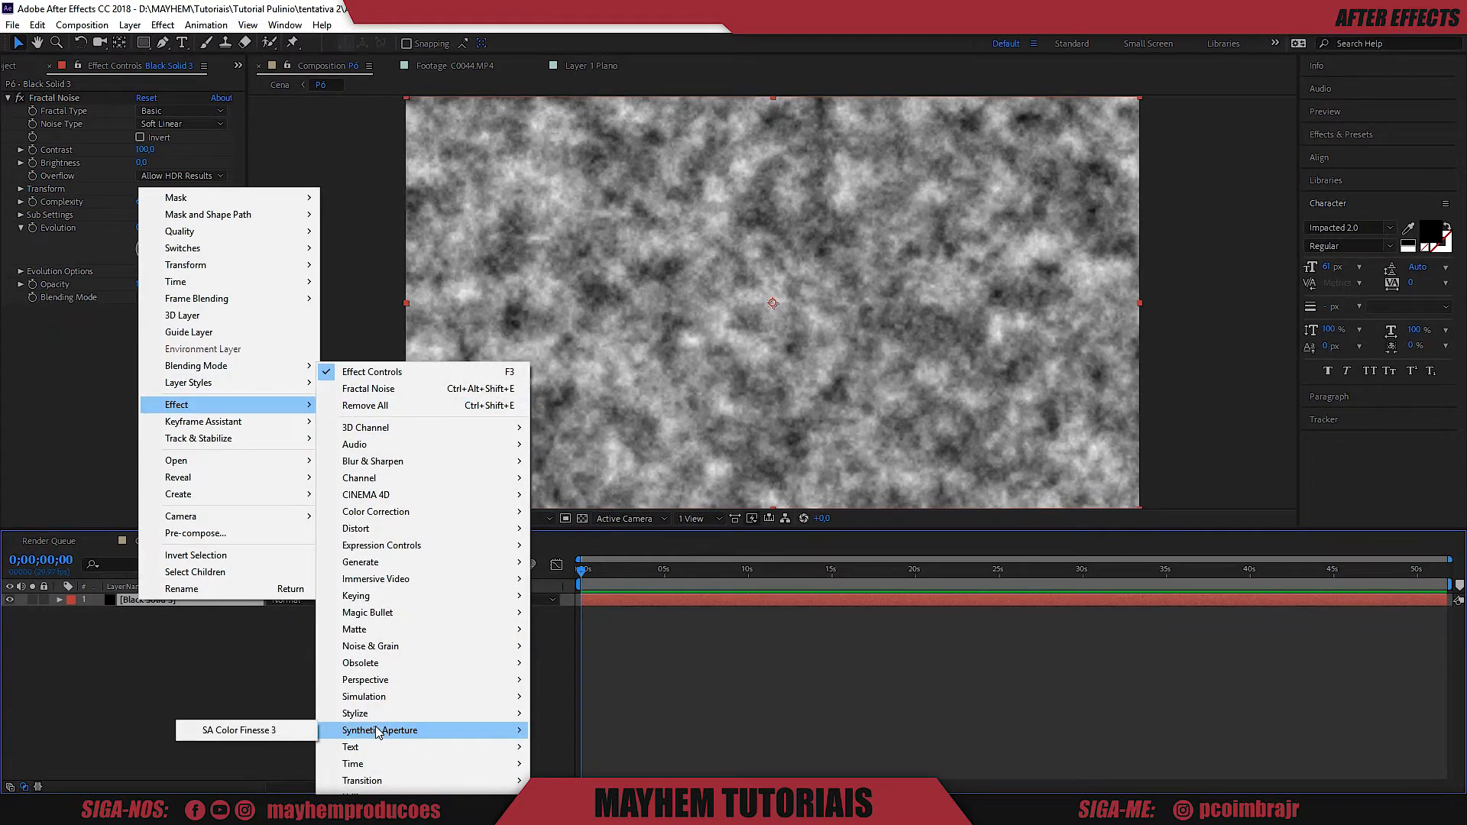
key(Escape)
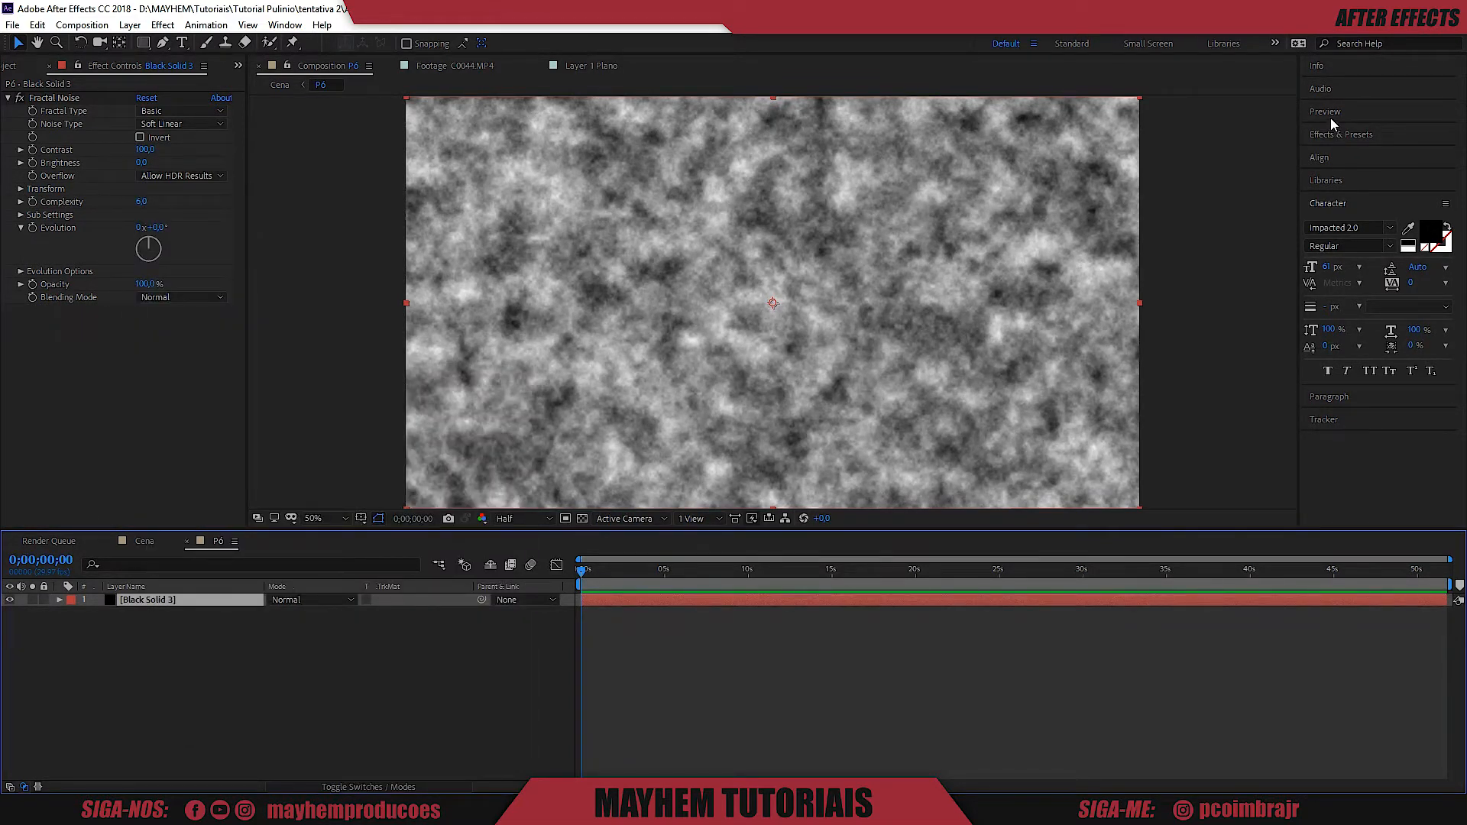
click(285, 25)
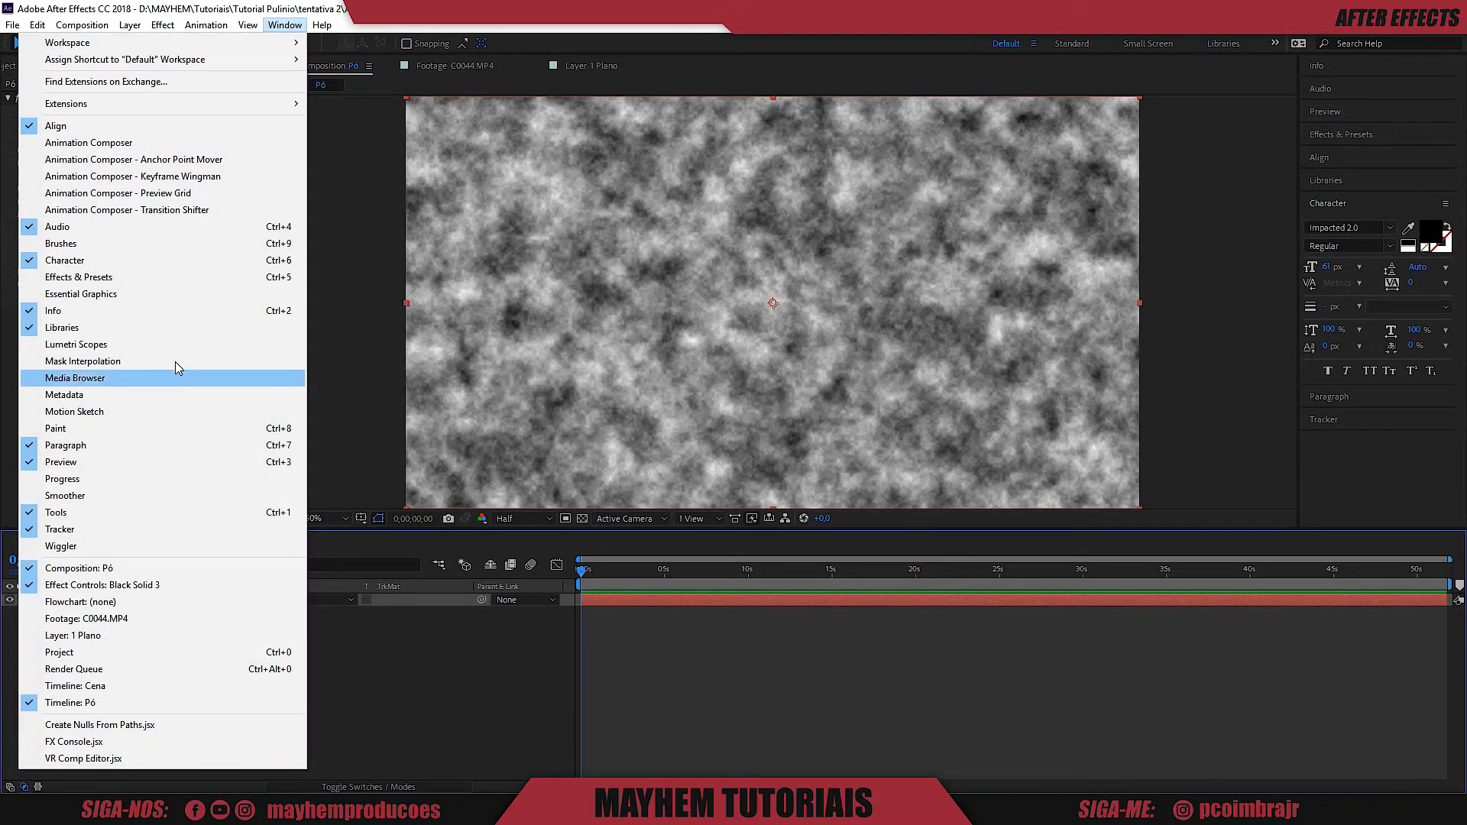
click(145, 277)
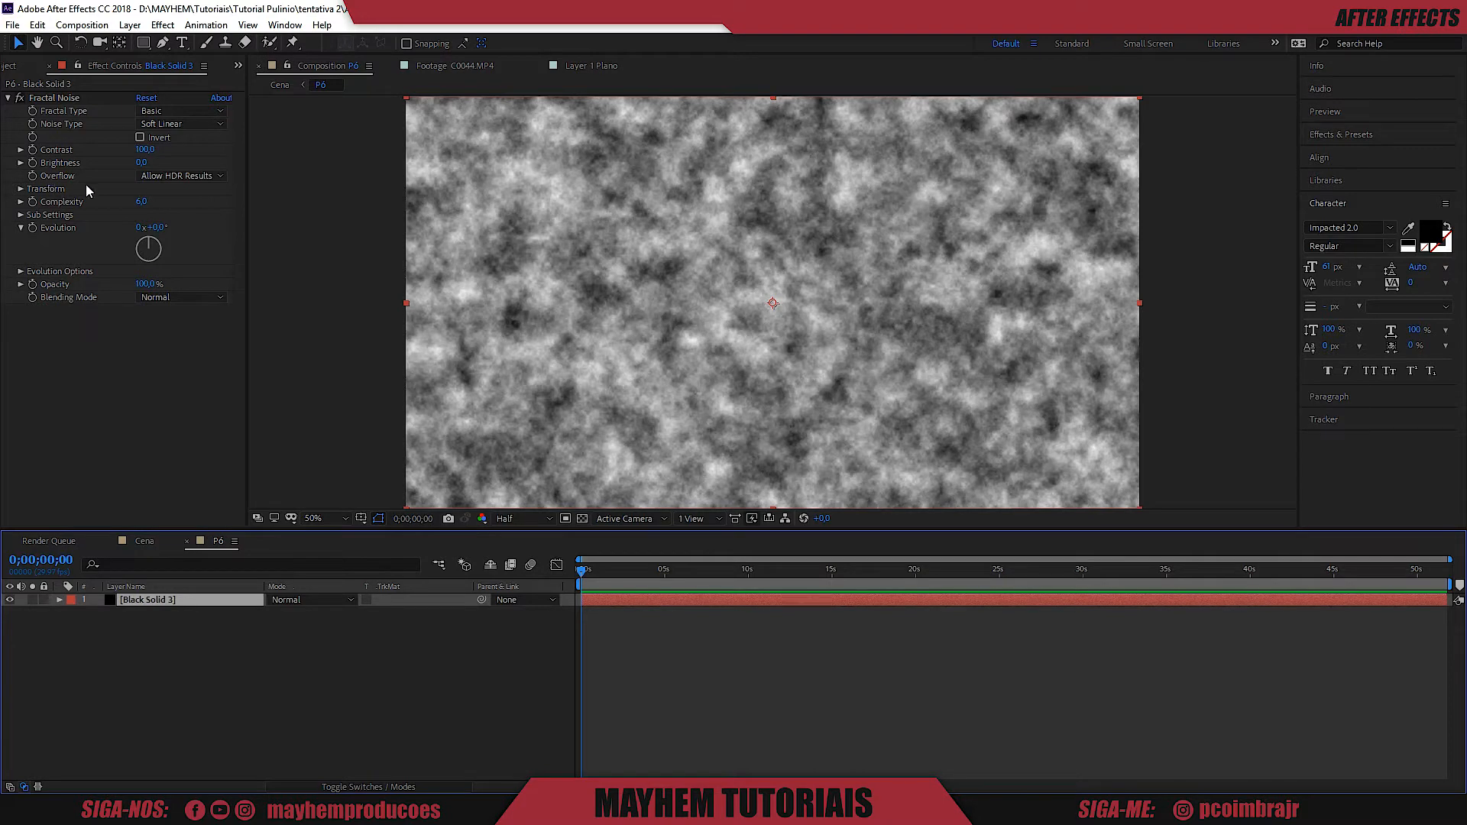
Set the Fractal Noise type to Dynamic Progressive, invert the noise, raise its contrast to 104, and preview it.
click(177, 112)
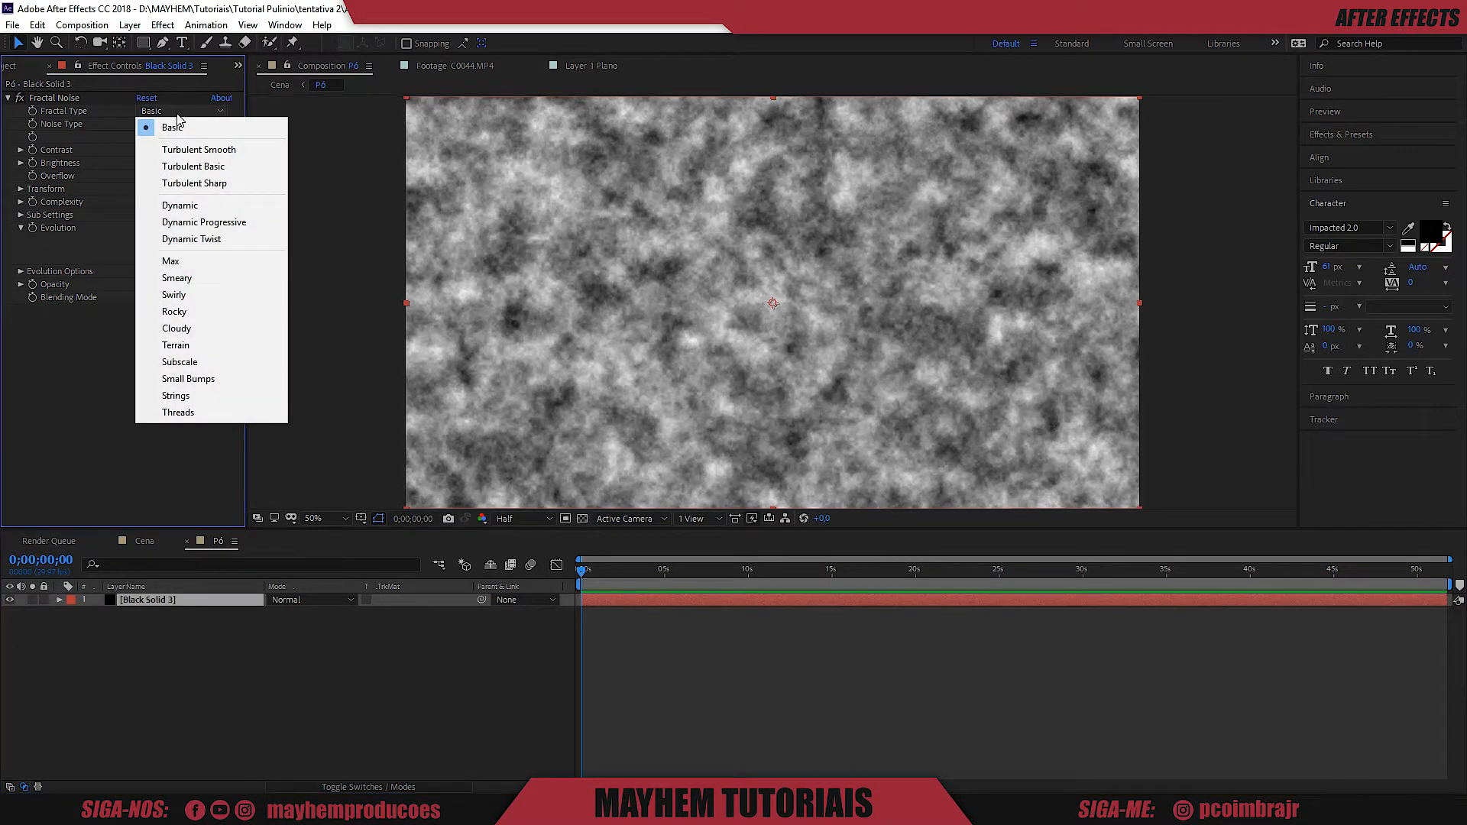
click(200, 222)
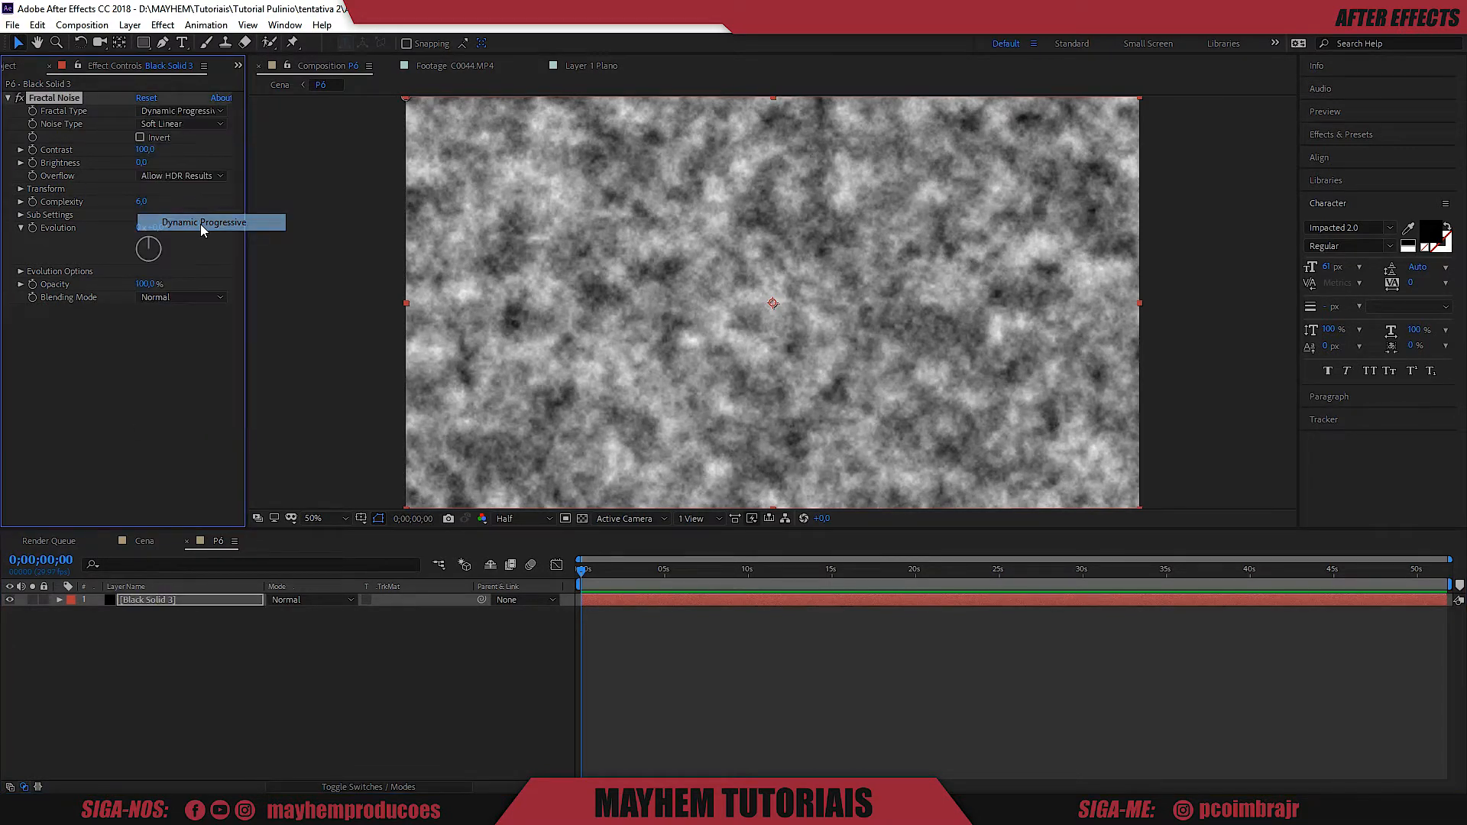
click(140, 138)
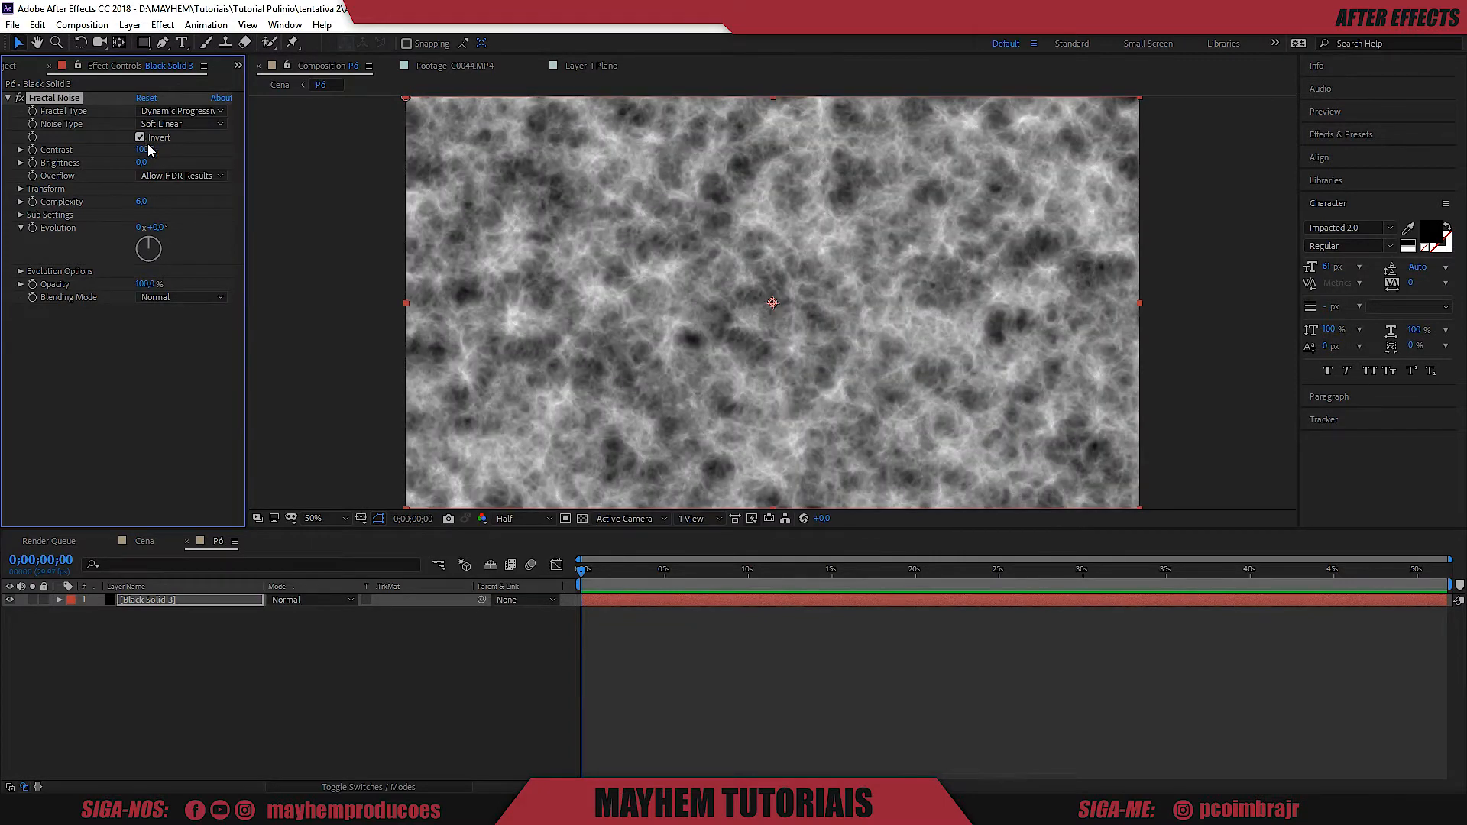
drag(146, 149, 143, 162)
key(space)
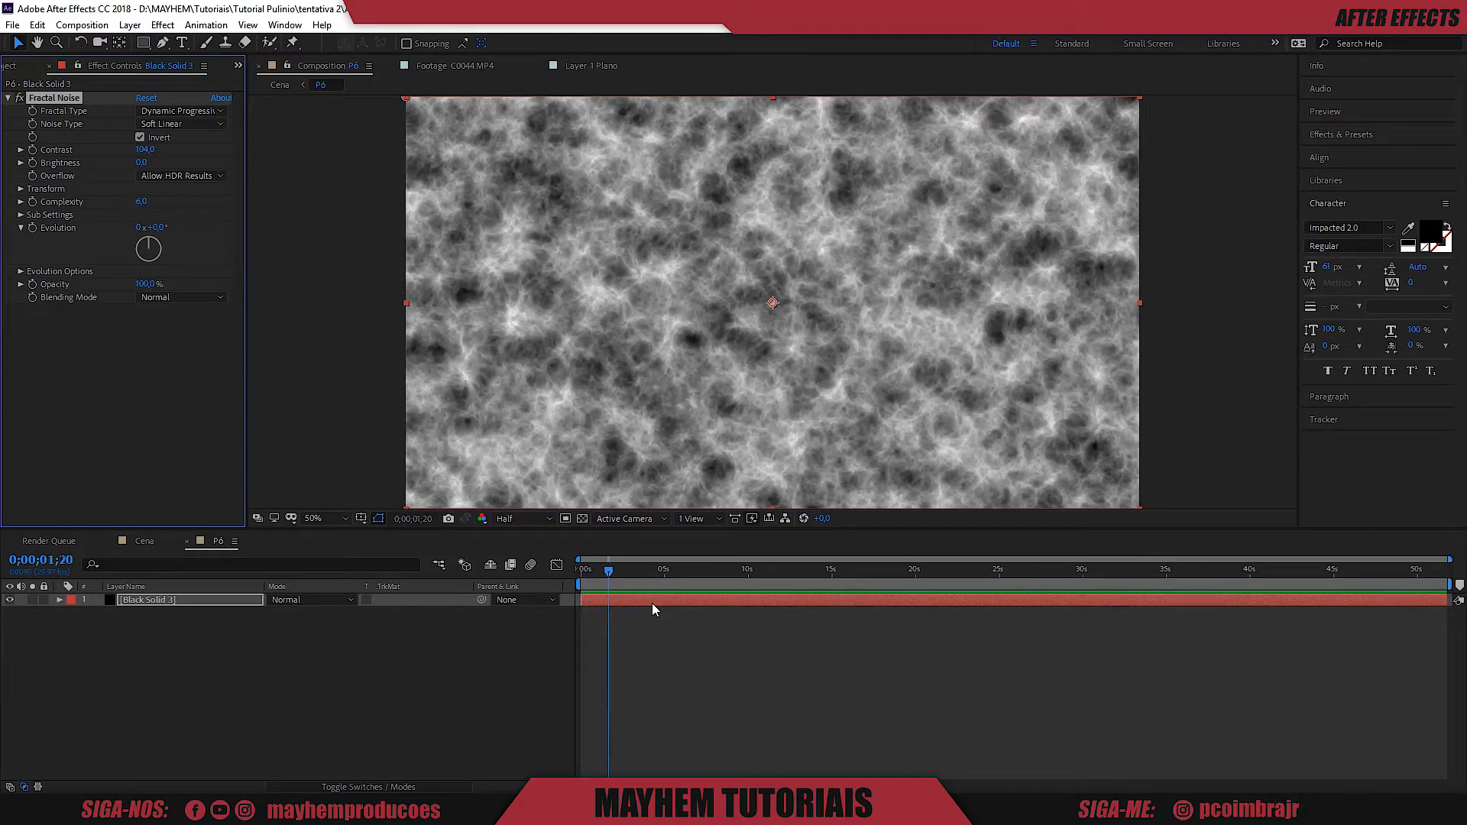
Keyframe the Fractal Noise Evolution from 0° at the first frame to 120° at one second.
key(shift+Page_Up)
key(shift+Page_Up)
key(shift+Page_Up)
key(shift+Page_Up)
key(shift+Page_Up)
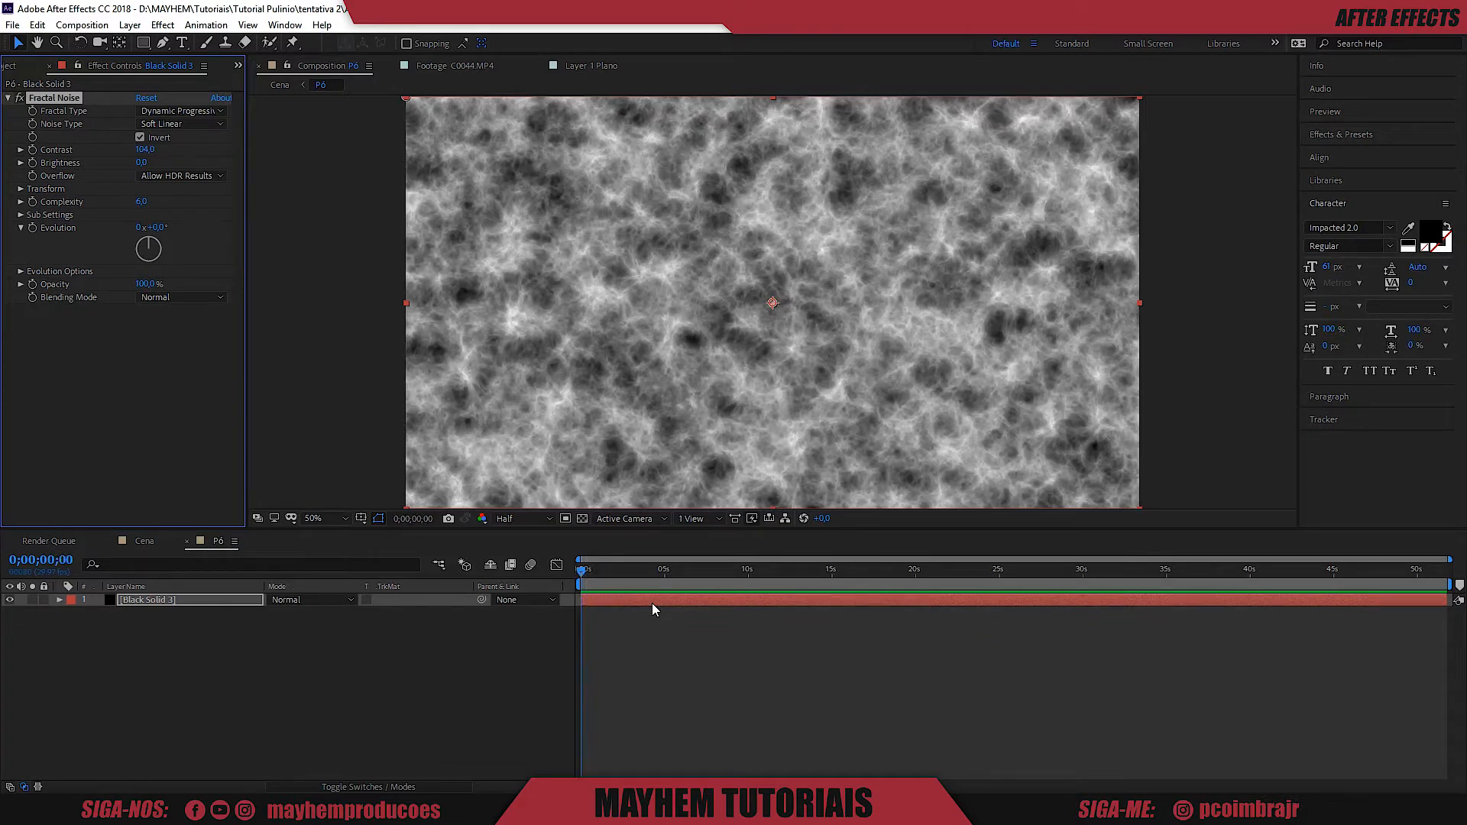
key(shift+Page_Down)
key(shift+Page_Down)
key(shift+Page_Down)
click(32, 228)
click(159, 228)
text(131)
key(Return)
drag(598, 571, 540, 569)
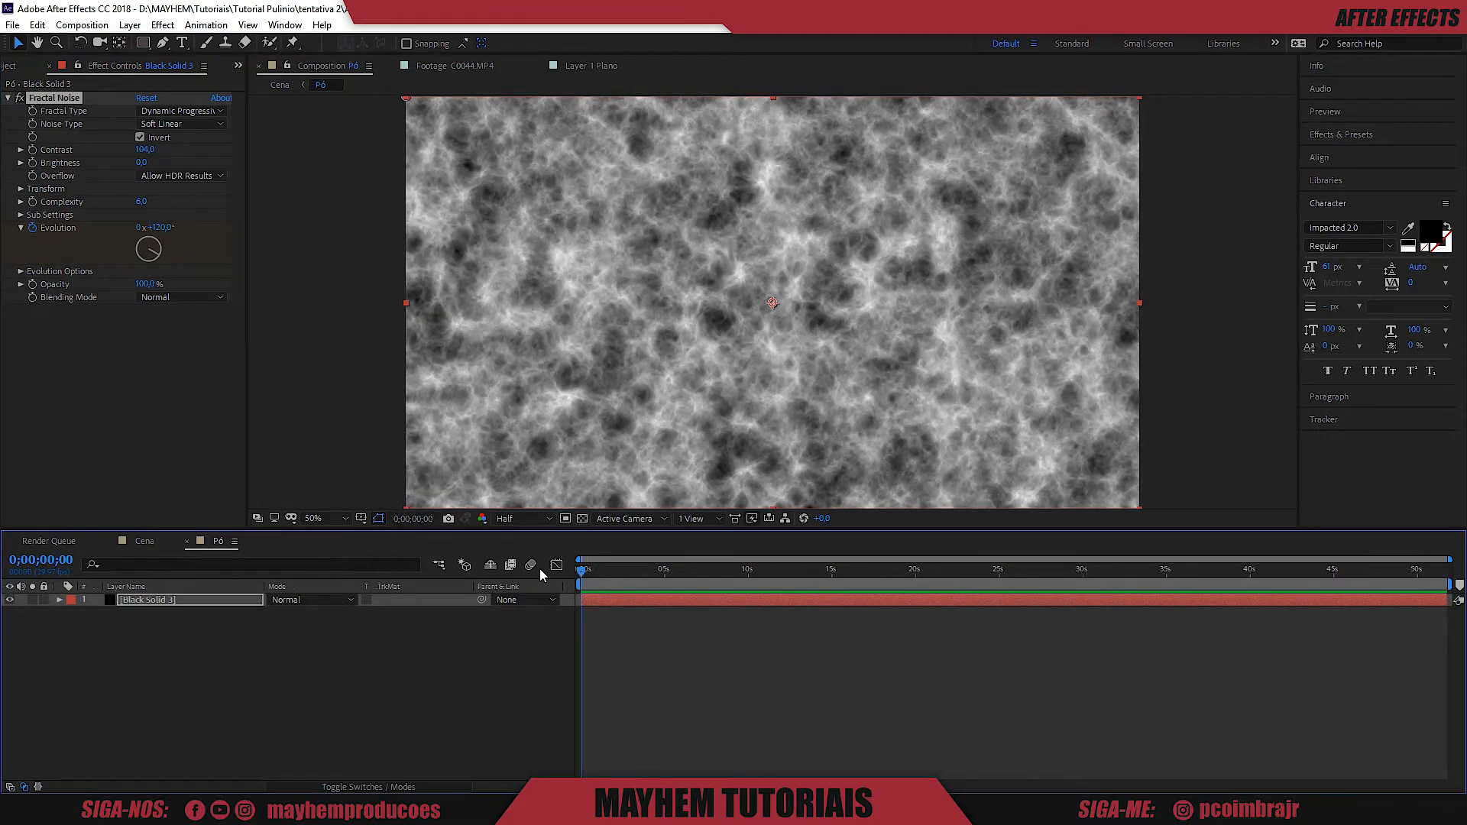
click(156, 234)
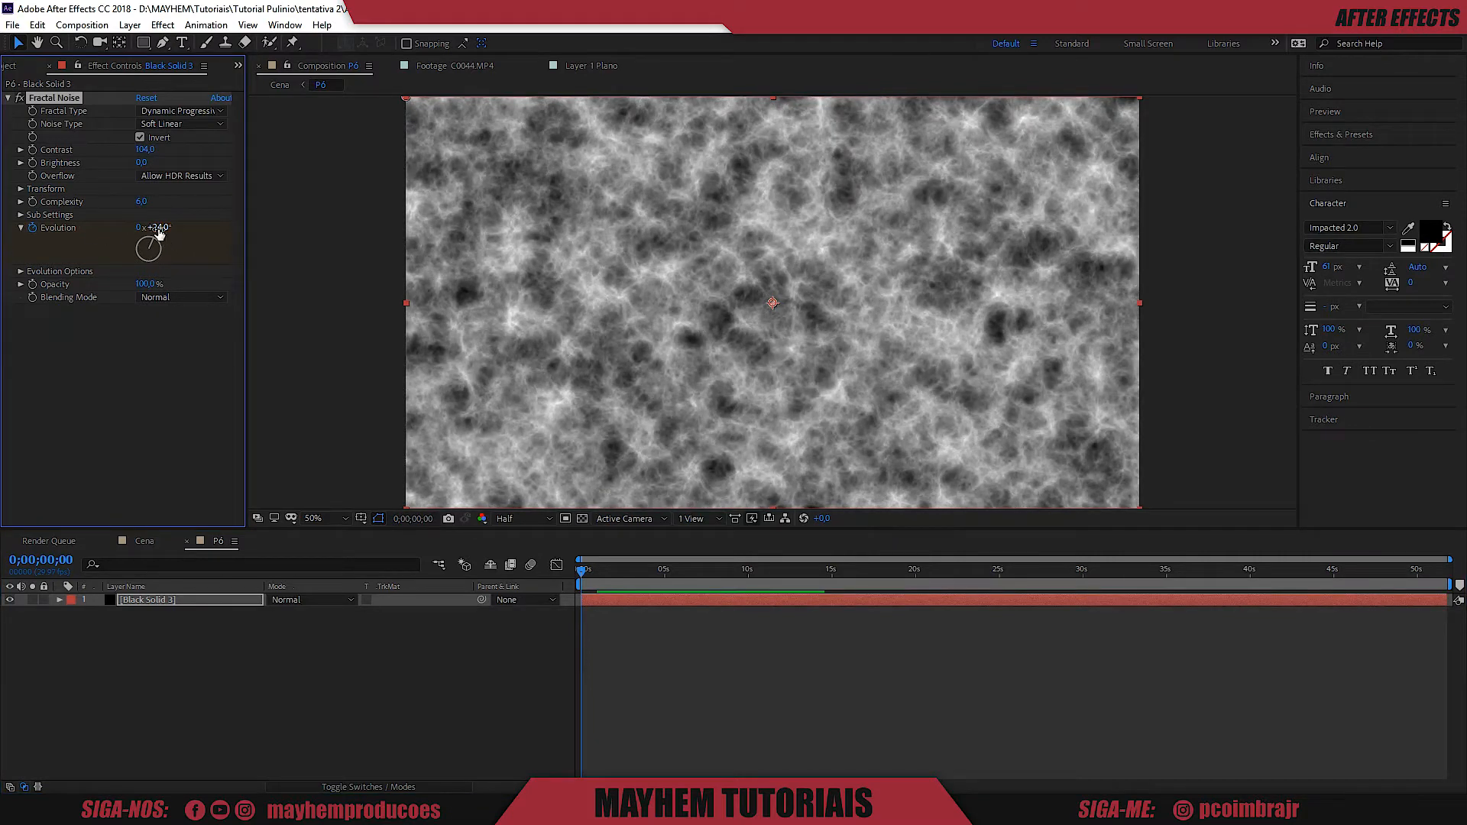
click(149, 237)
End the work area at 0;00;02;00, trim the composition to it, and play it from the start.
click(578, 570)
drag(579, 571, 615, 587)
drag(1454, 585, 612, 585)
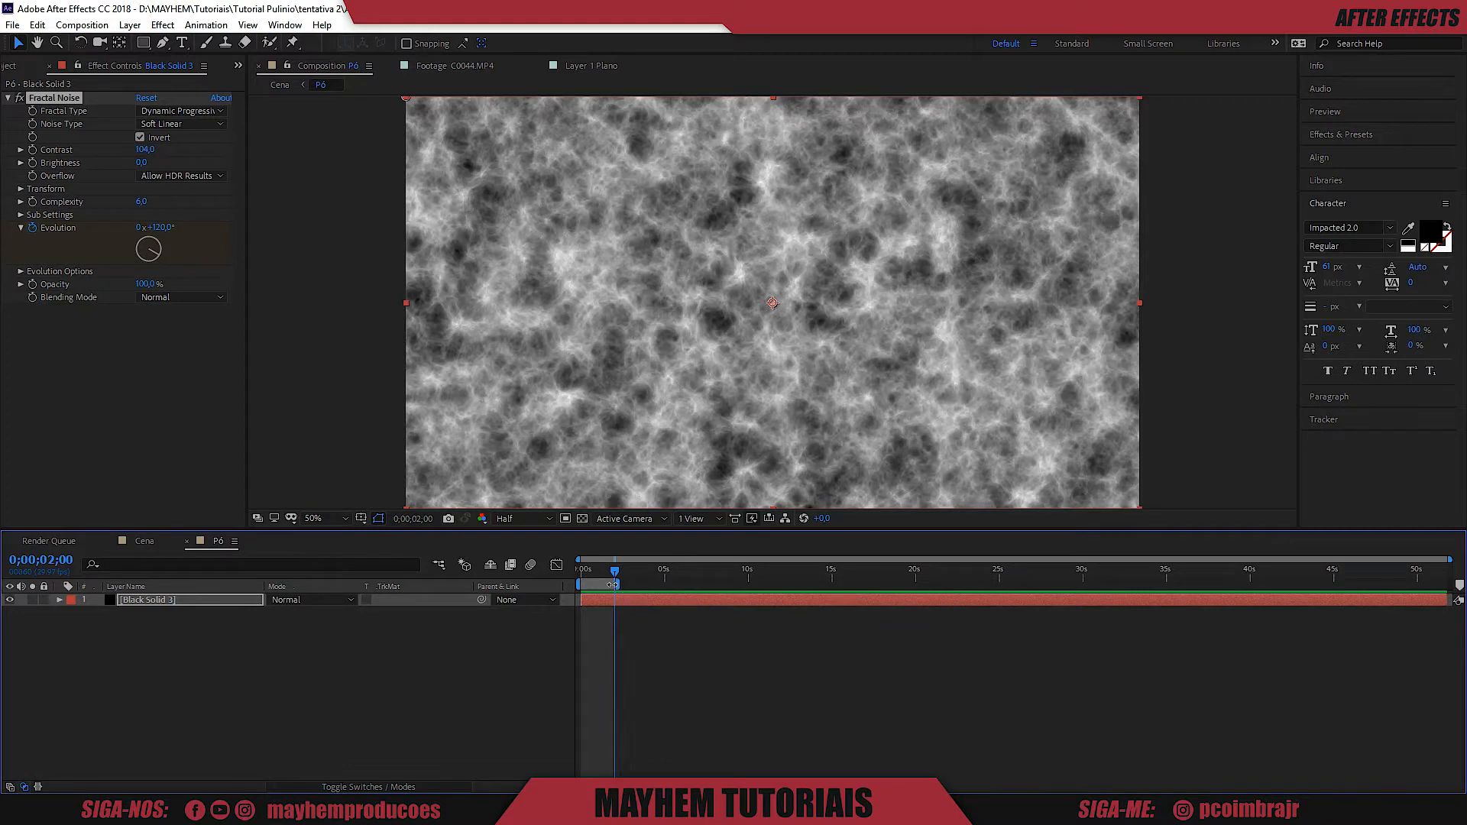
right_click(611, 584)
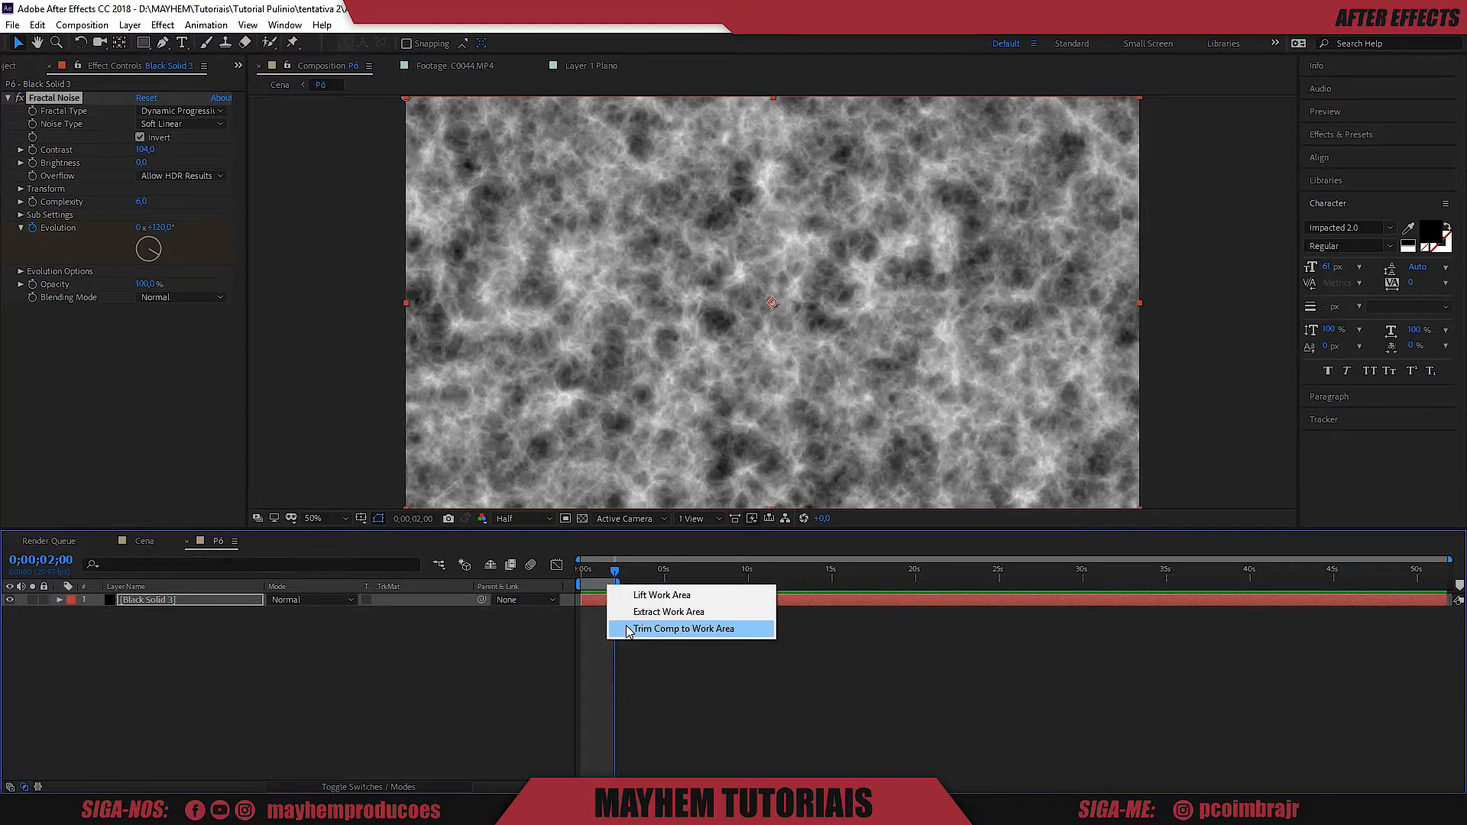
click(628, 629)
click(581, 585)
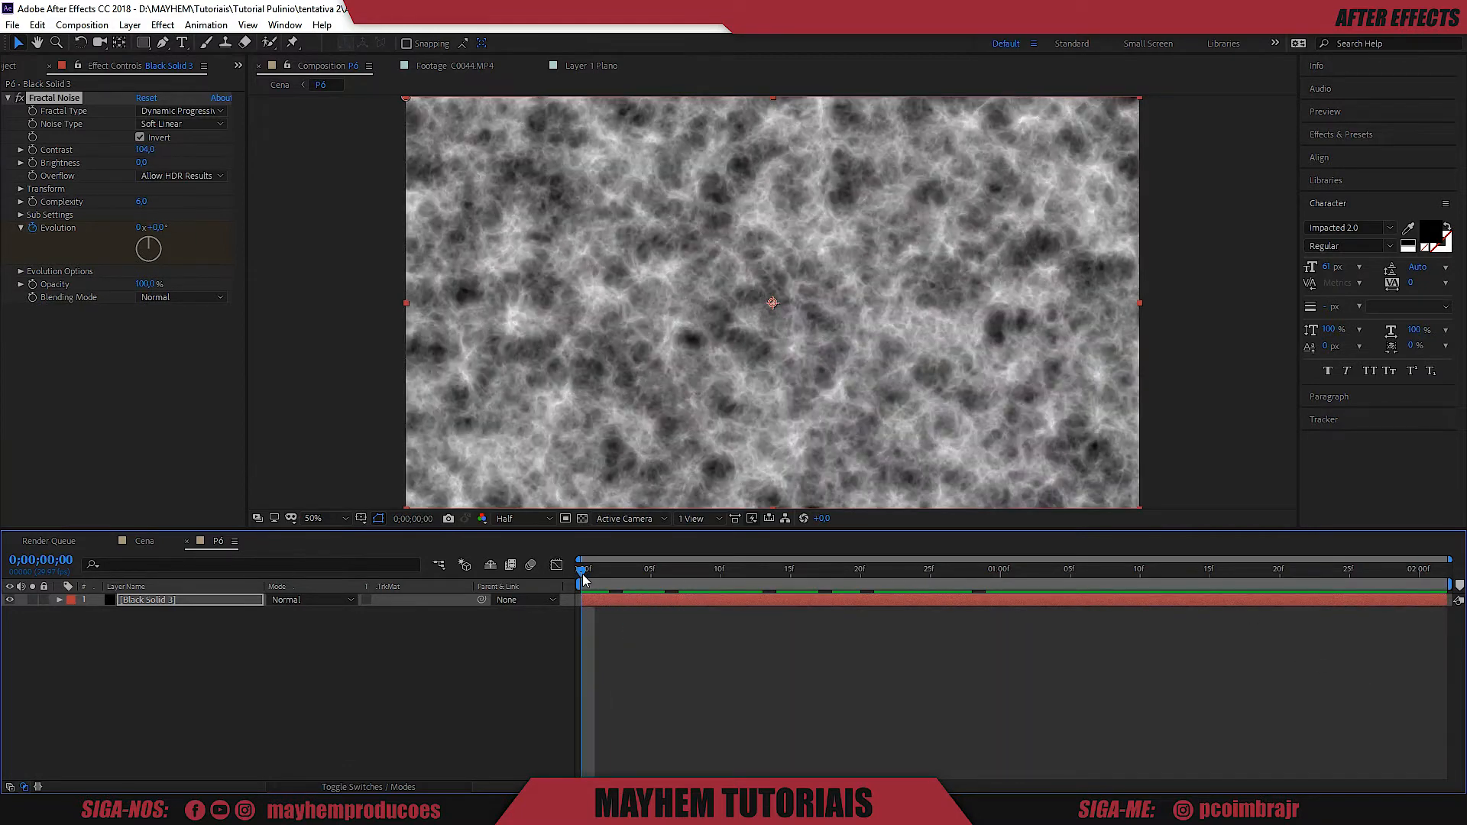
key(space)
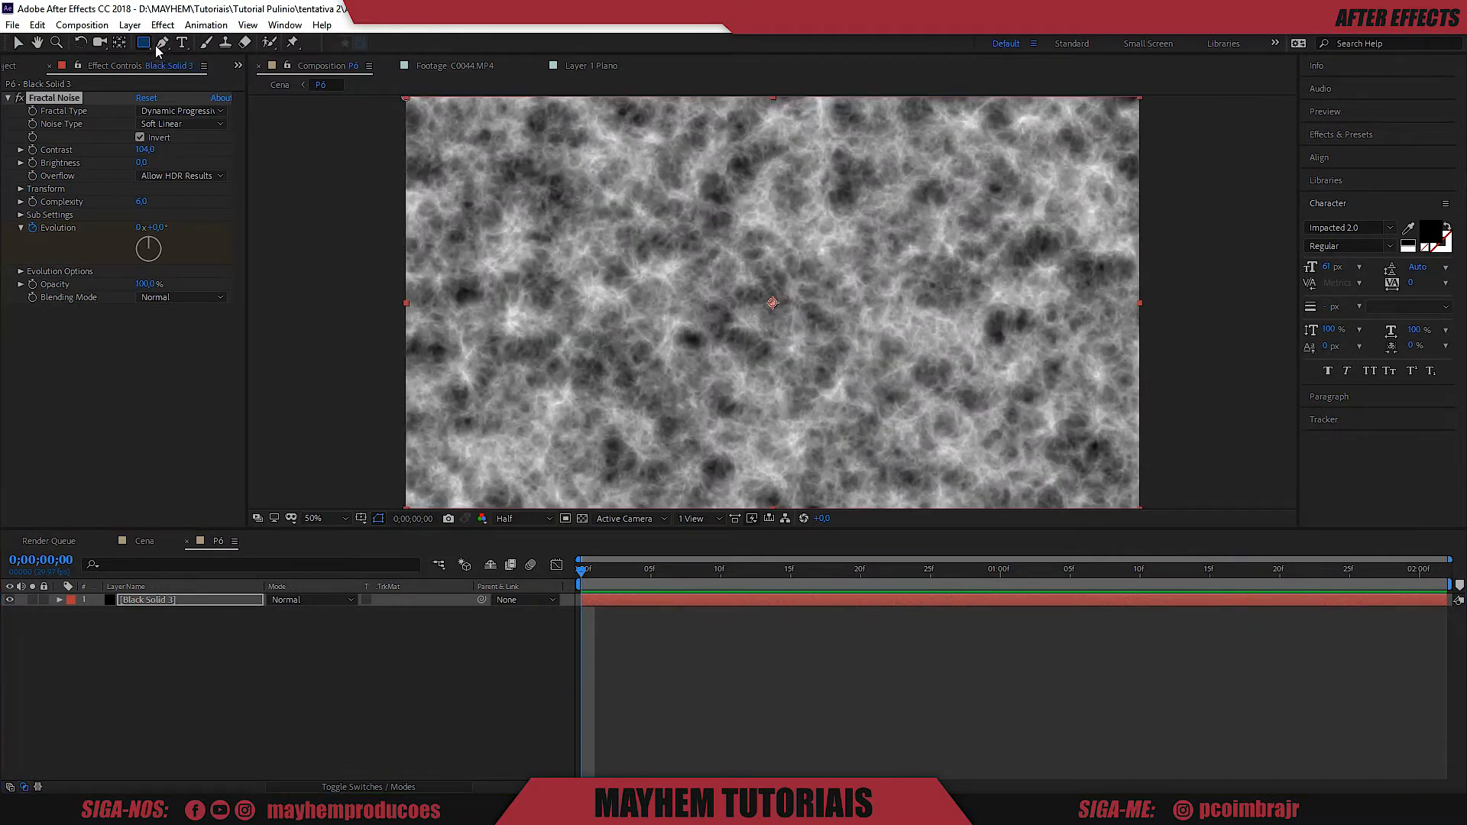
Draw a wide rectangular mask across the upper part of the noise solid and start Mask Path and Mask Feather keyframes at the first frame.
click(143, 42)
drag(390, 113, 1163, 210)
click(86, 626)
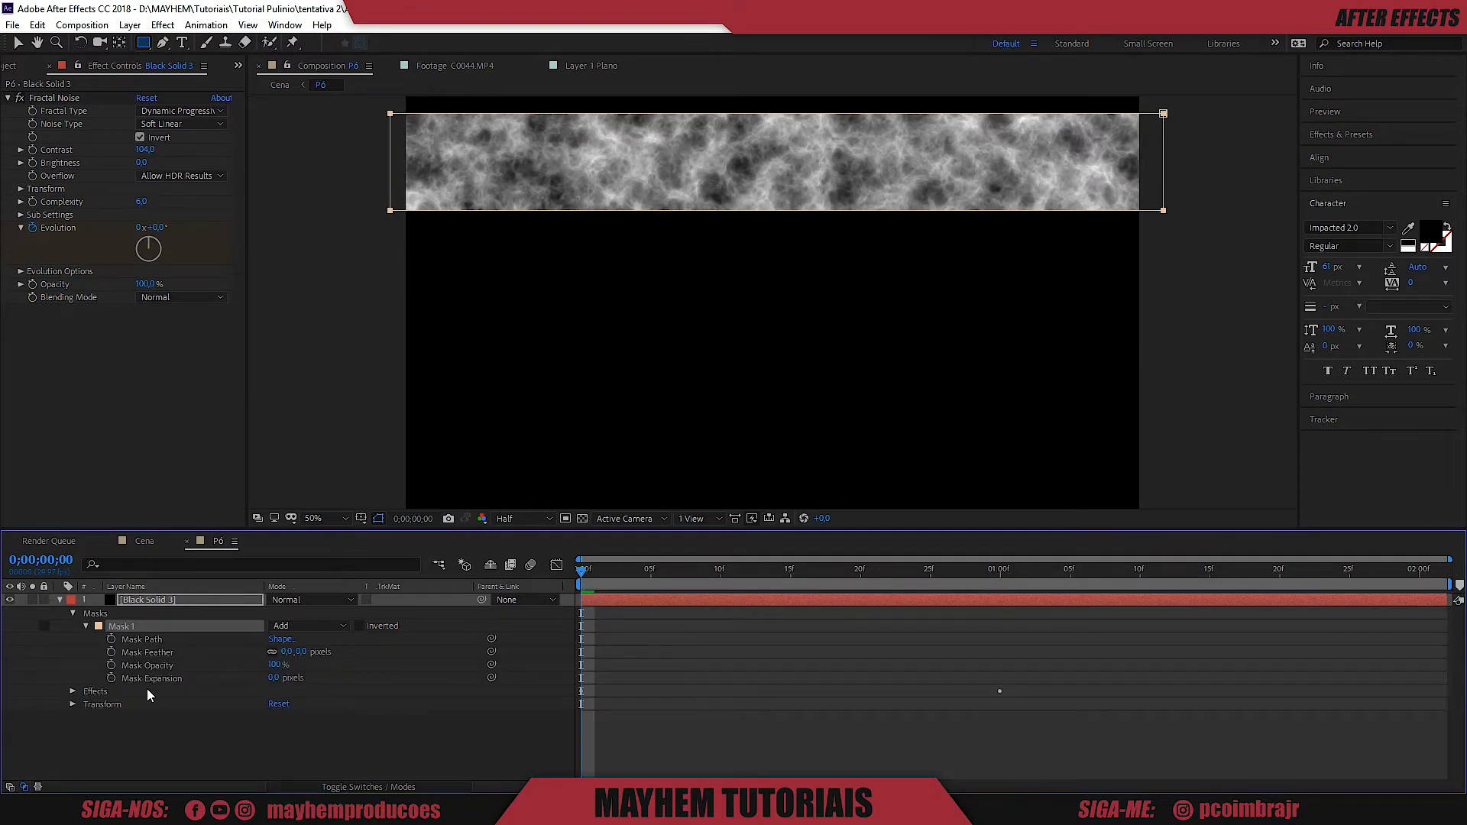
click(112, 652)
click(112, 639)
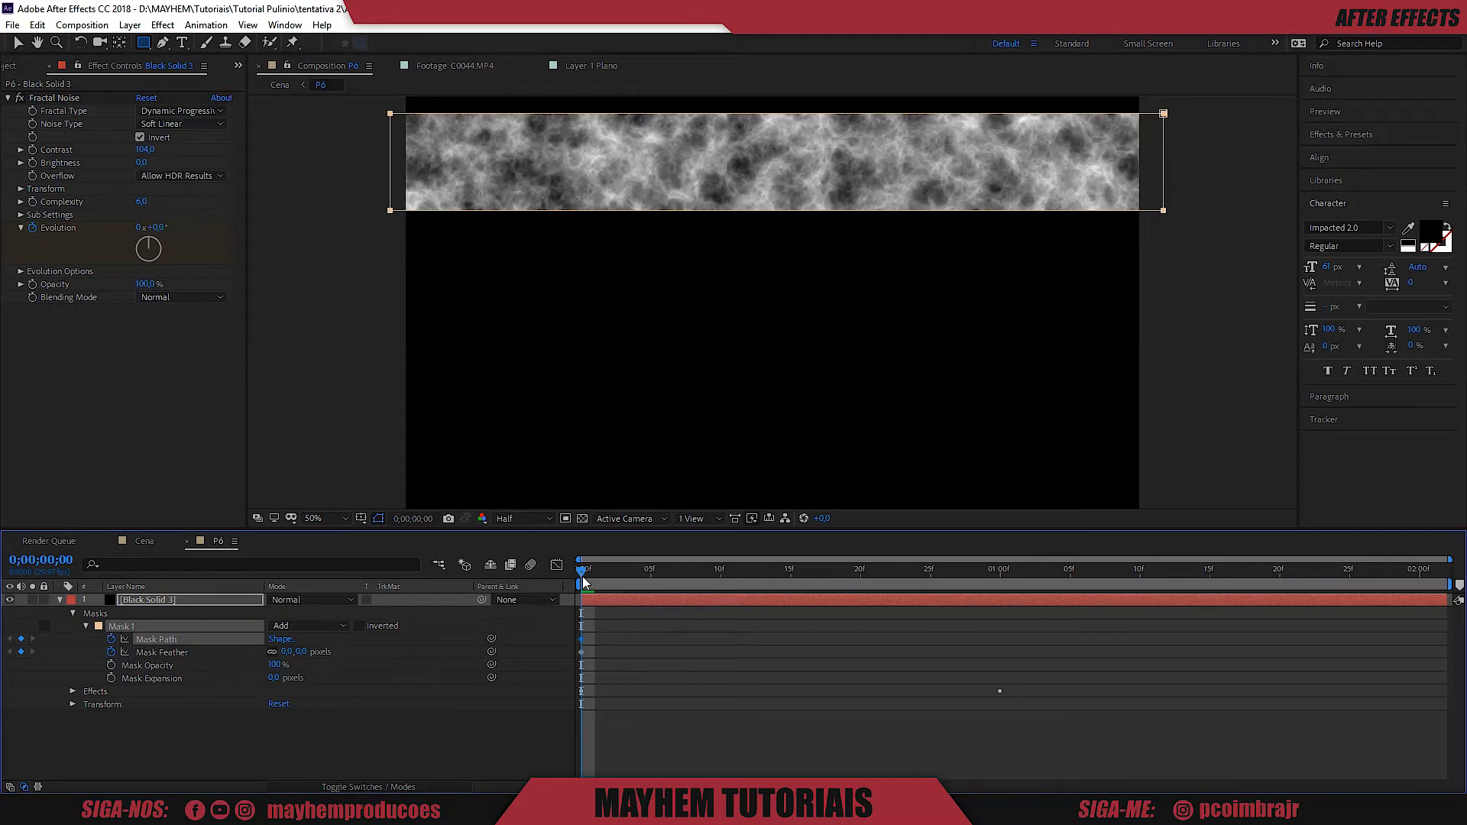
At one second, set the Mask Feather to 80 pixels and move the mask down to just above the frame's centre.
drag(583, 582, 997, 584)
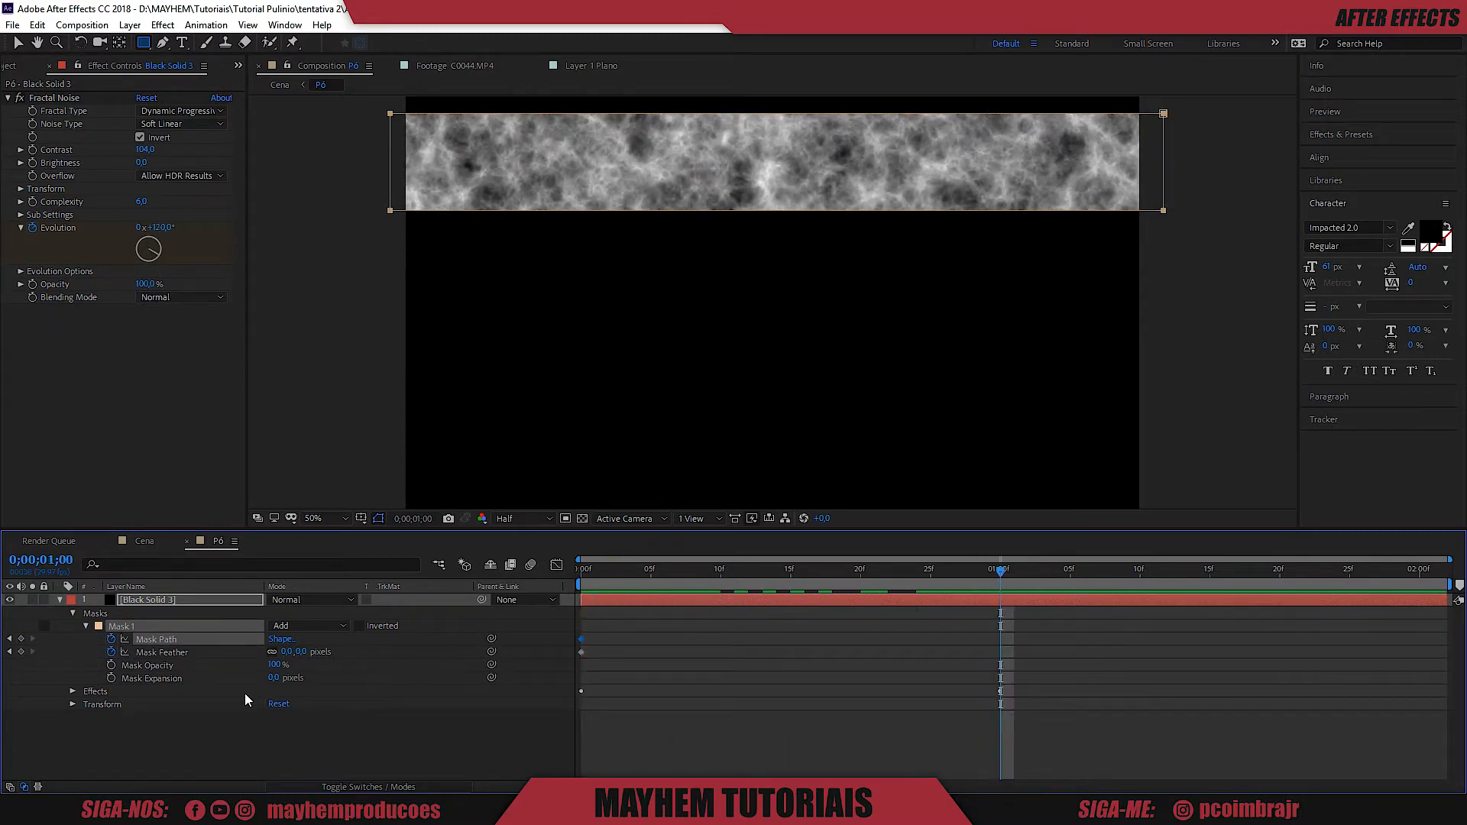
drag(295, 653, 369, 661)
key(v)
drag(719, 216, 721, 330)
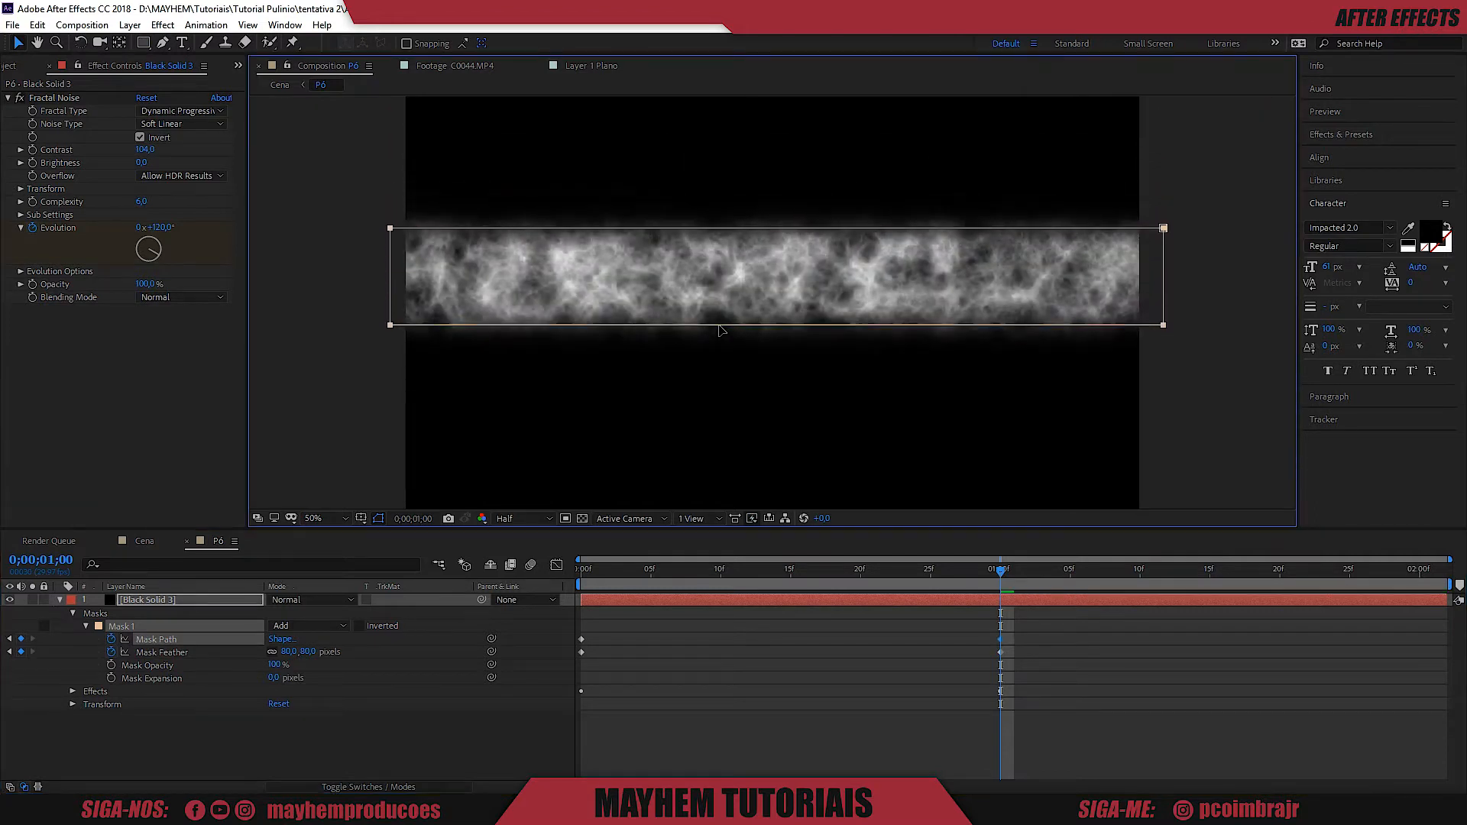
Preview the mask animation from the start and set the Mask Feather at the first frame to 60 pixels.
drag(929, 571, 494, 575)
key(space)
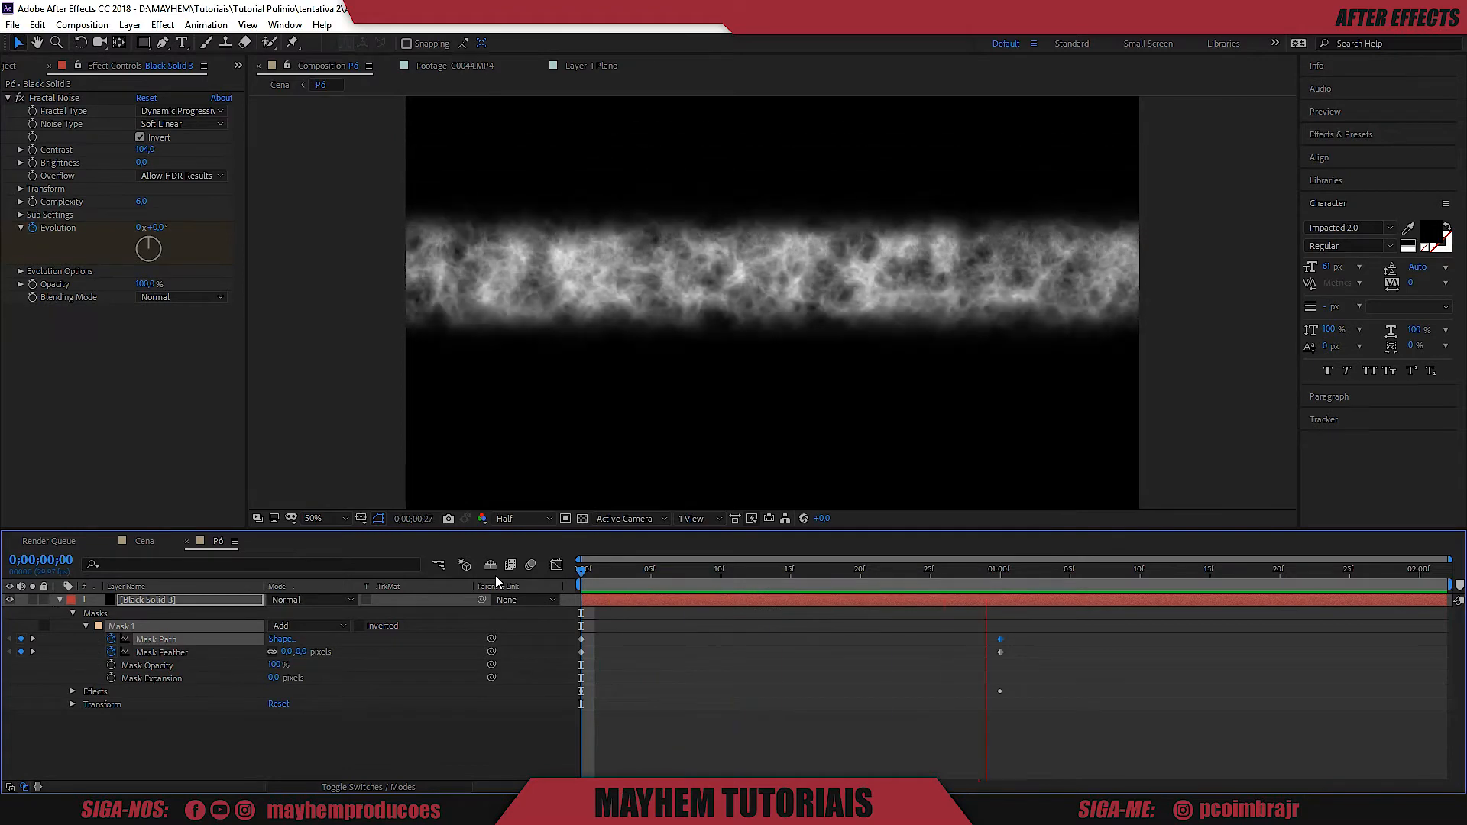
key(space)
drag(655, 584, 511, 584)
key(space)
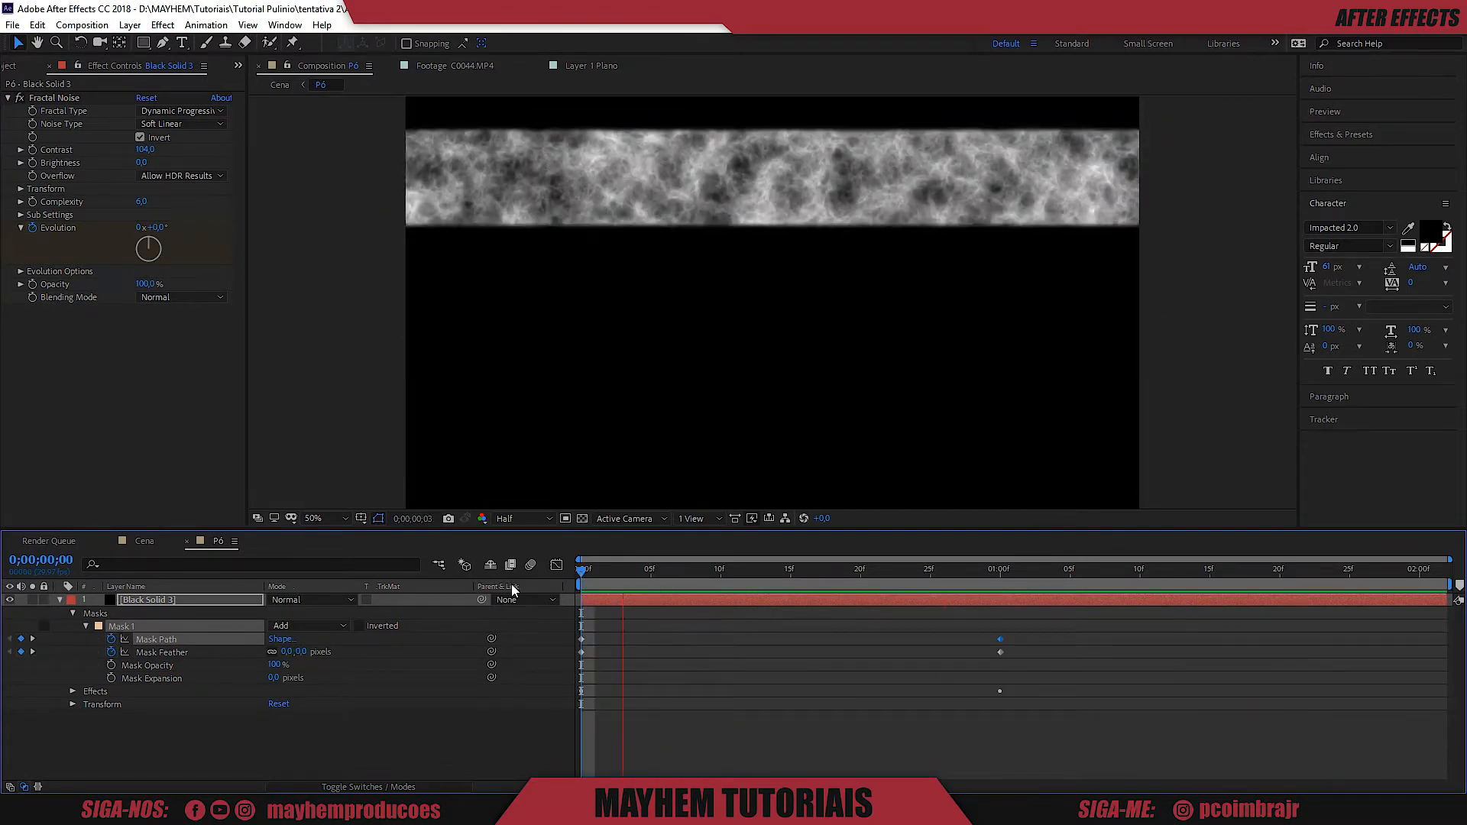
Keyframe Offset Turbulence from 960, 540 at the first frame to 960, 760 at one second, and preview the motion.
click(21, 271)
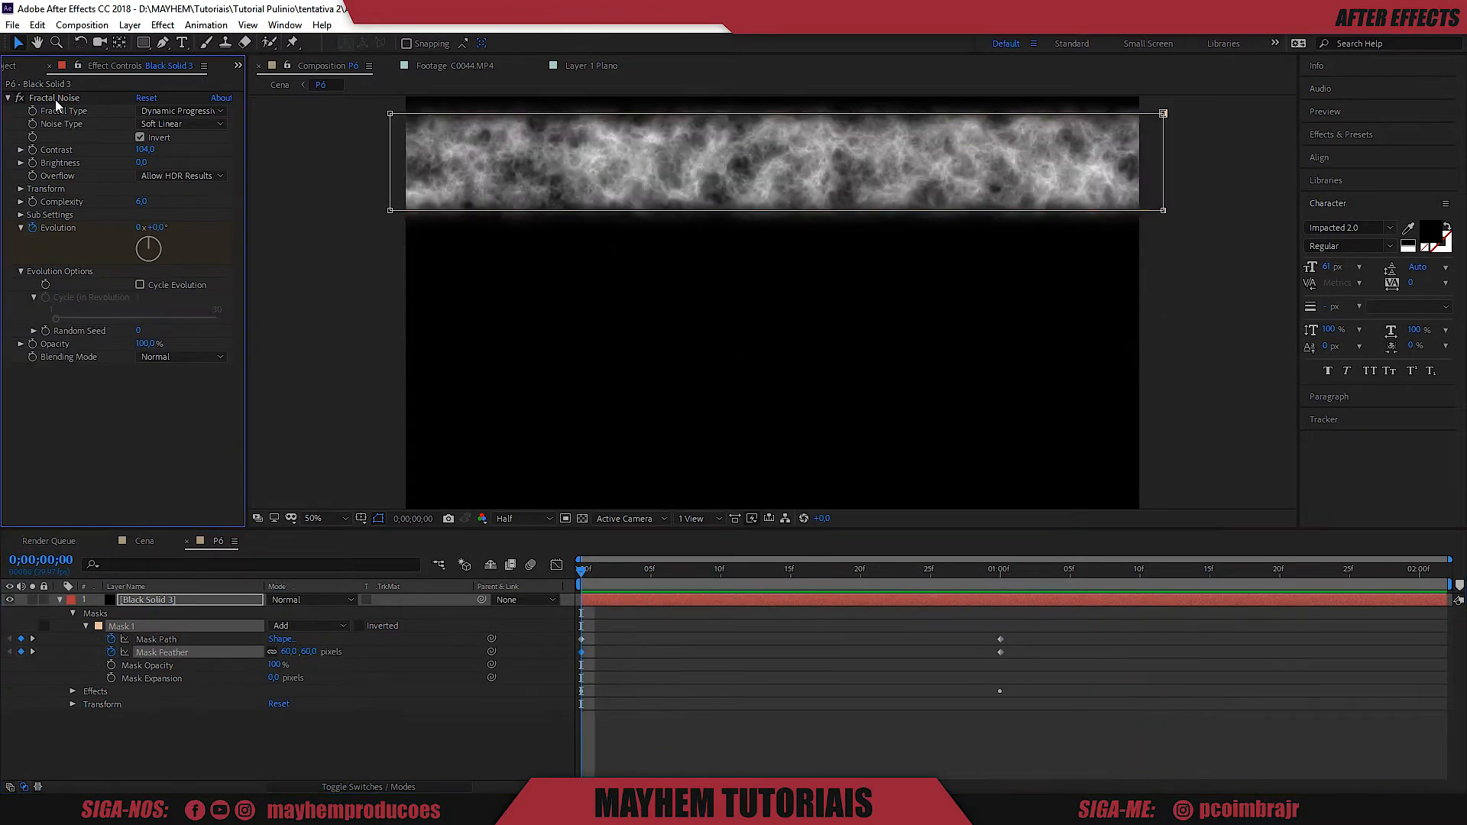
click(22, 191)
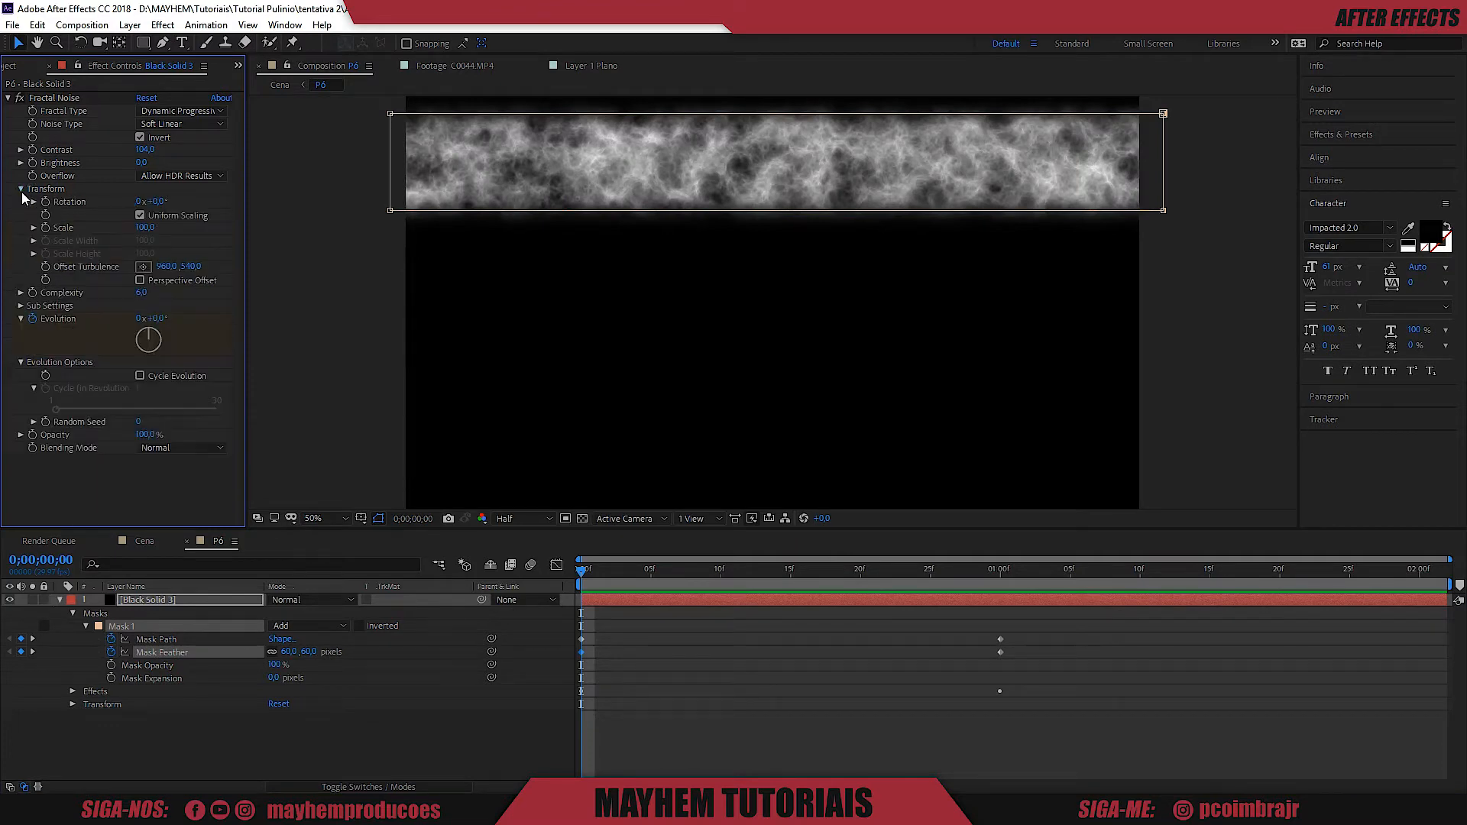
click(45, 267)
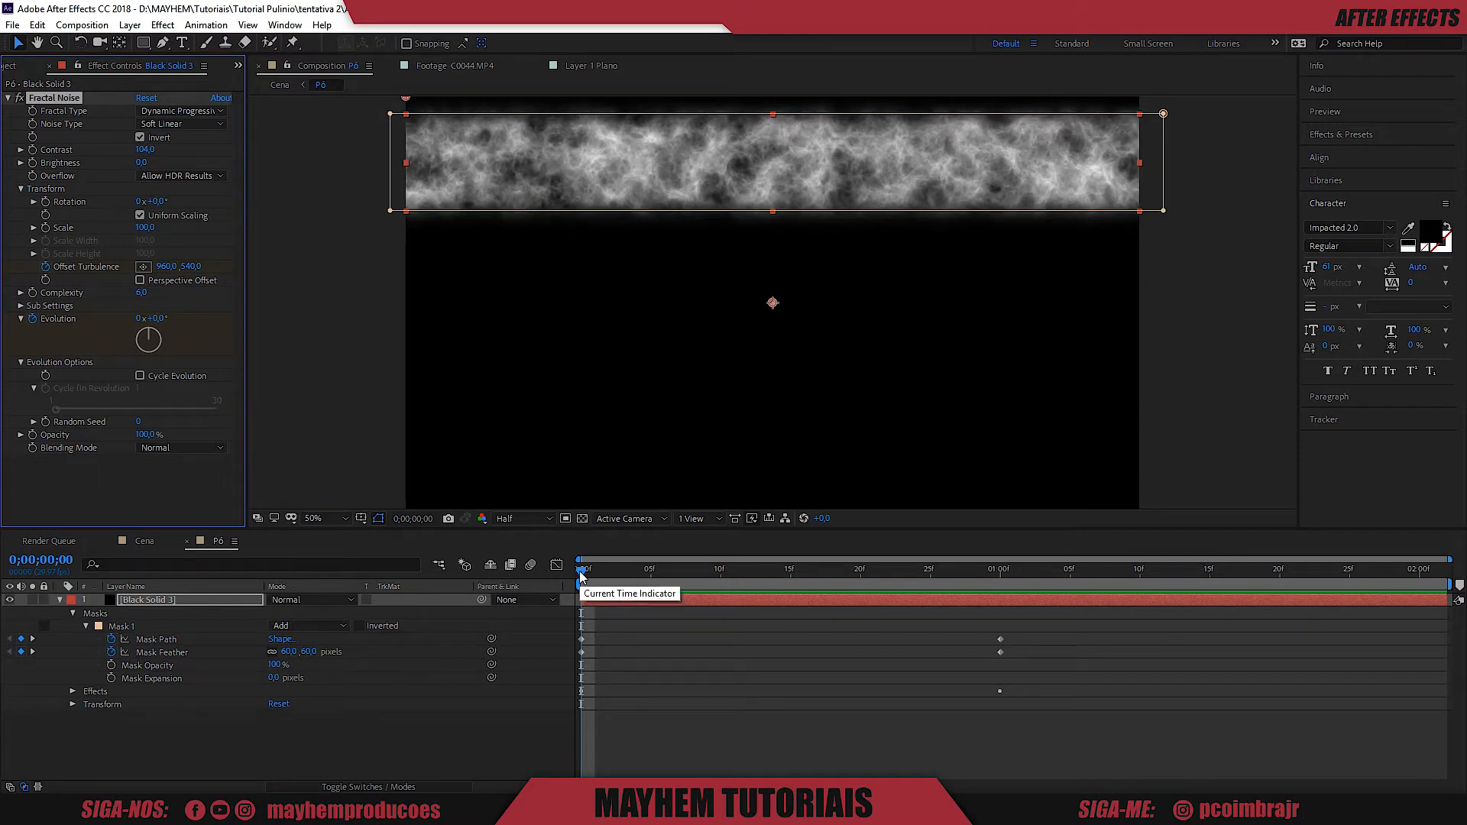
drag(581, 573, 1001, 574)
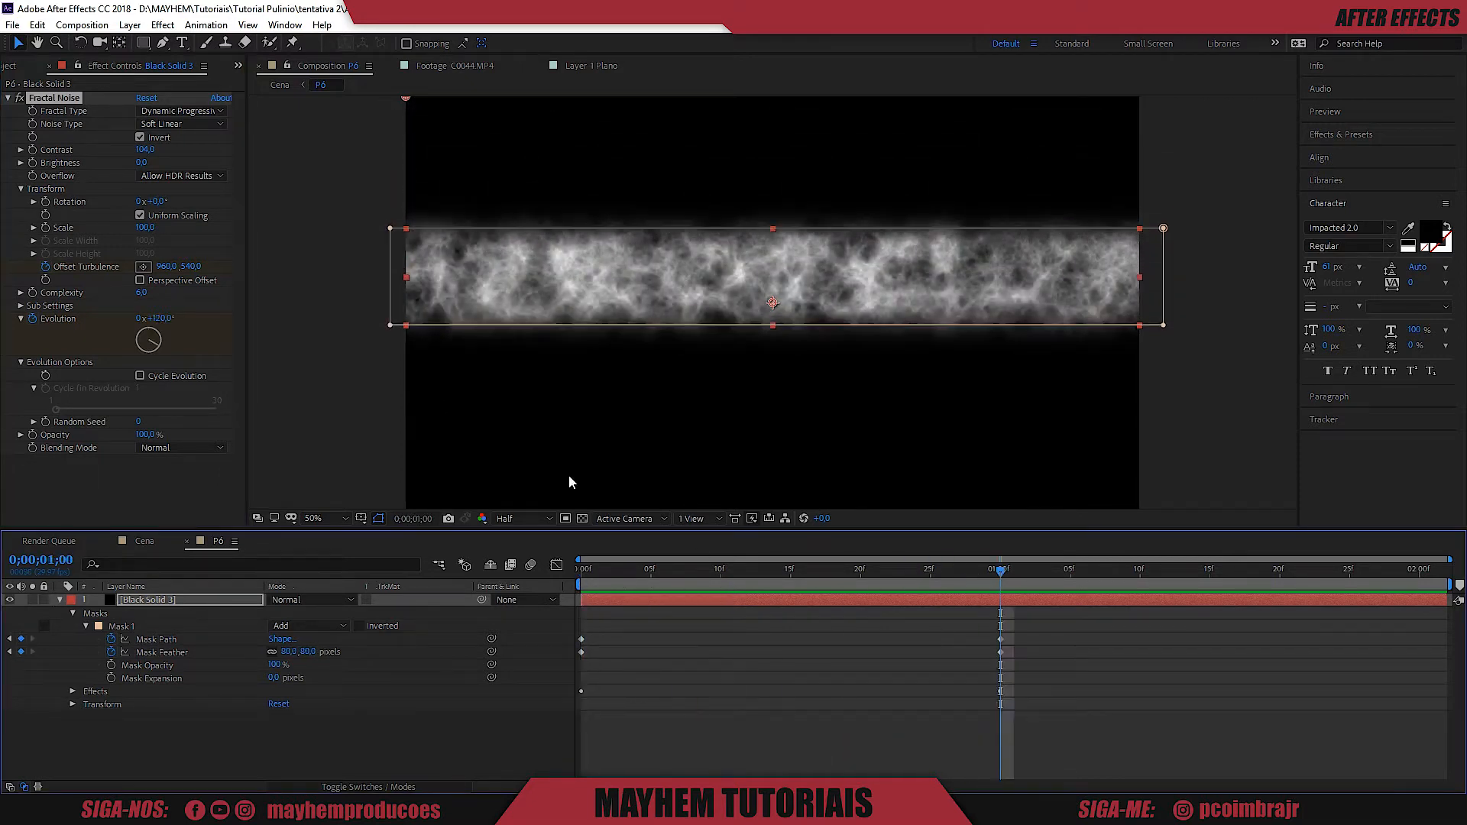
drag(191, 266, 334, 292)
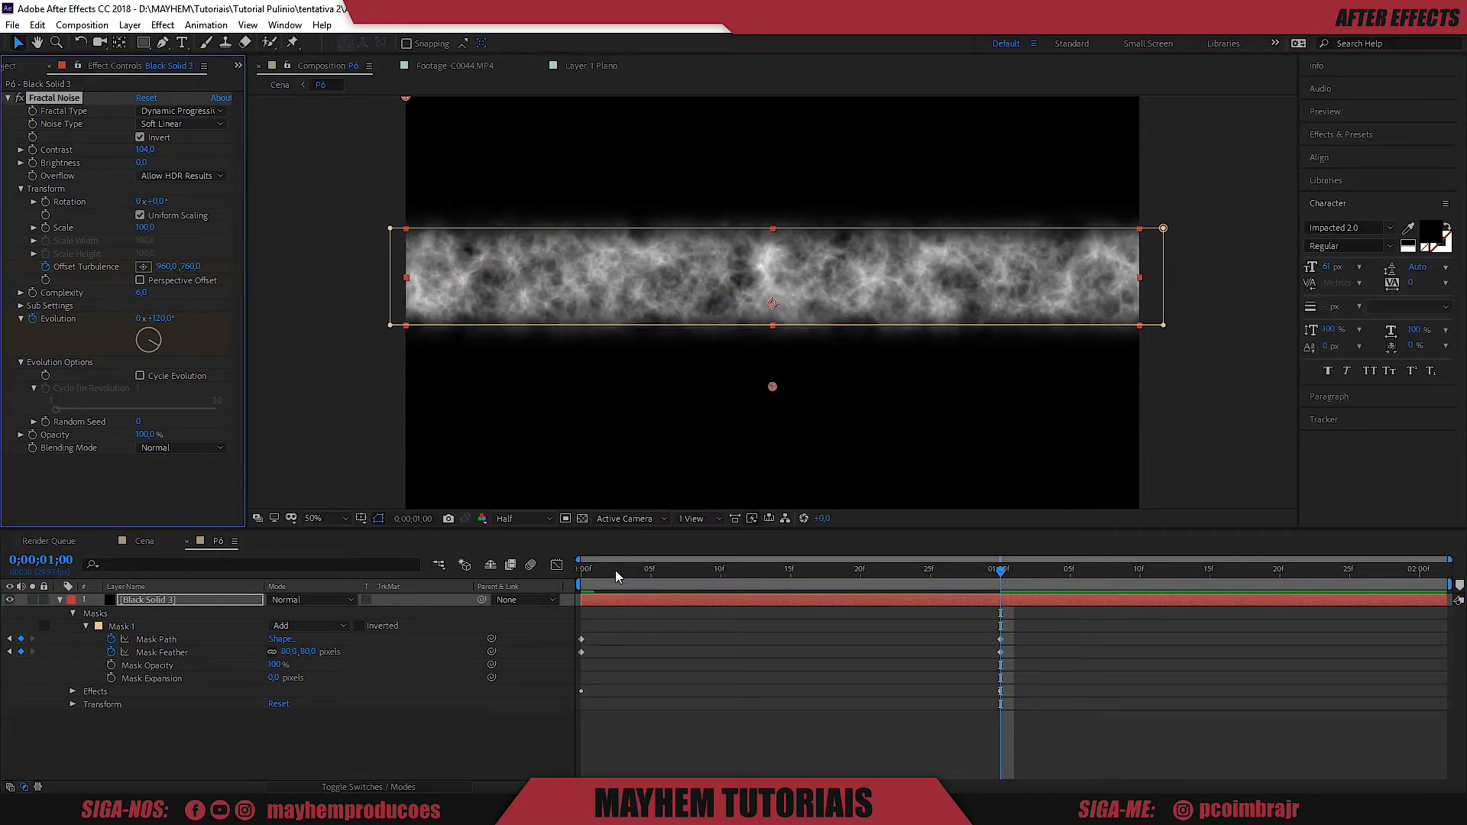
drag(616, 570, 551, 574)
key(space)
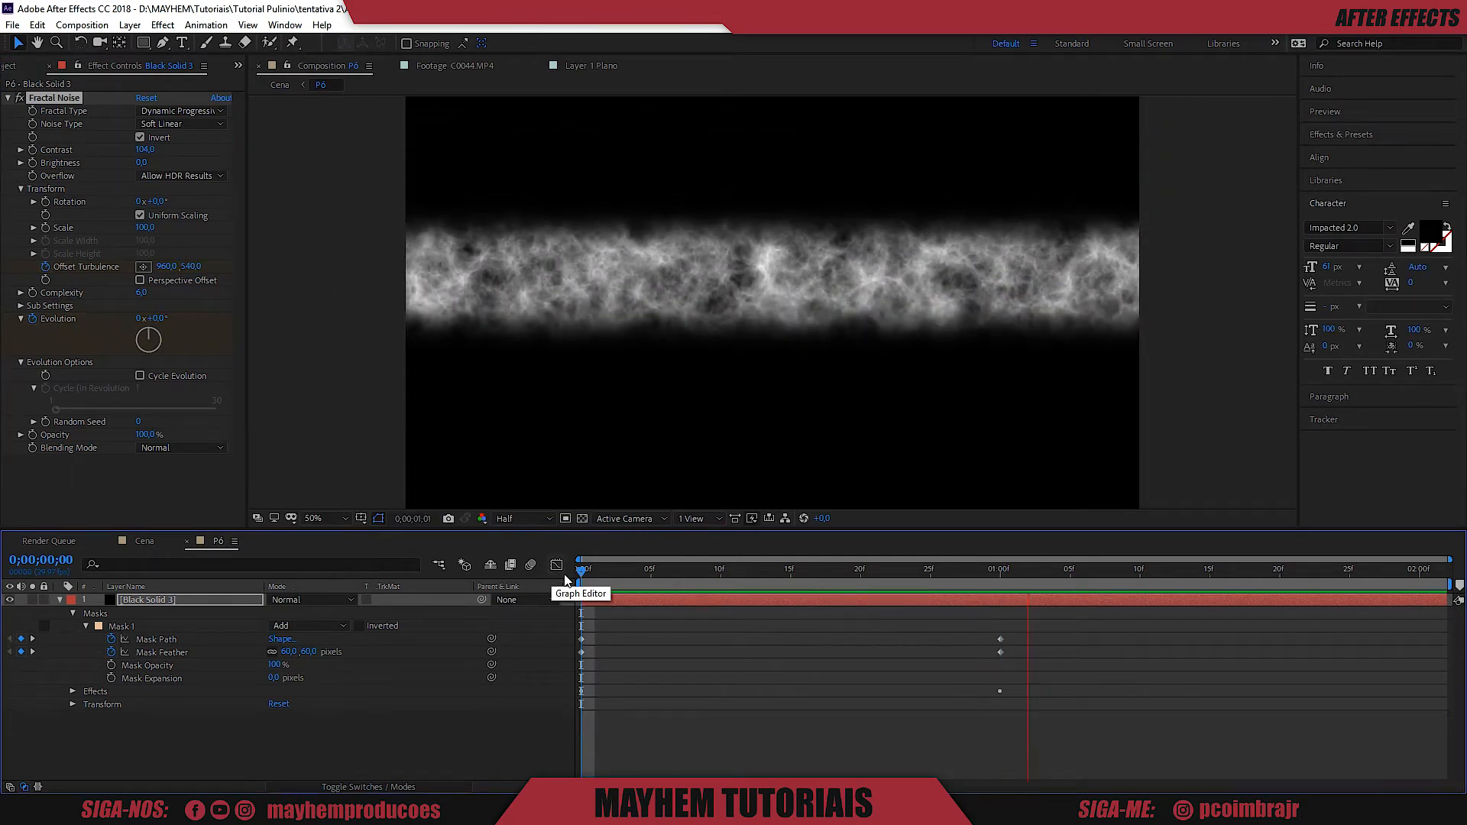
drag(634, 576, 1003, 582)
key(Home)
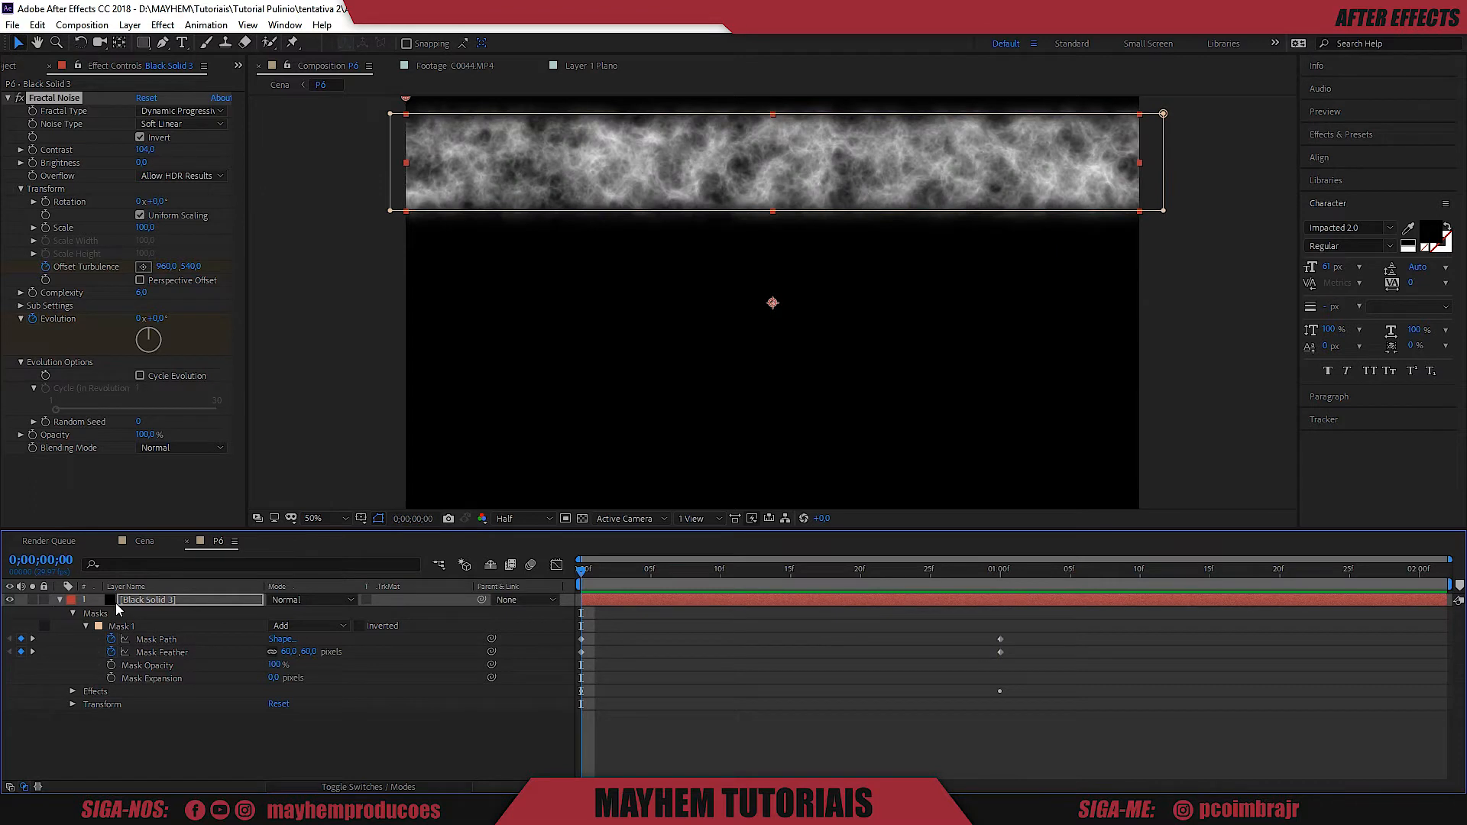
Rename the noise solid layer as Fumaça 1 and duplicate it.
click(133, 597)
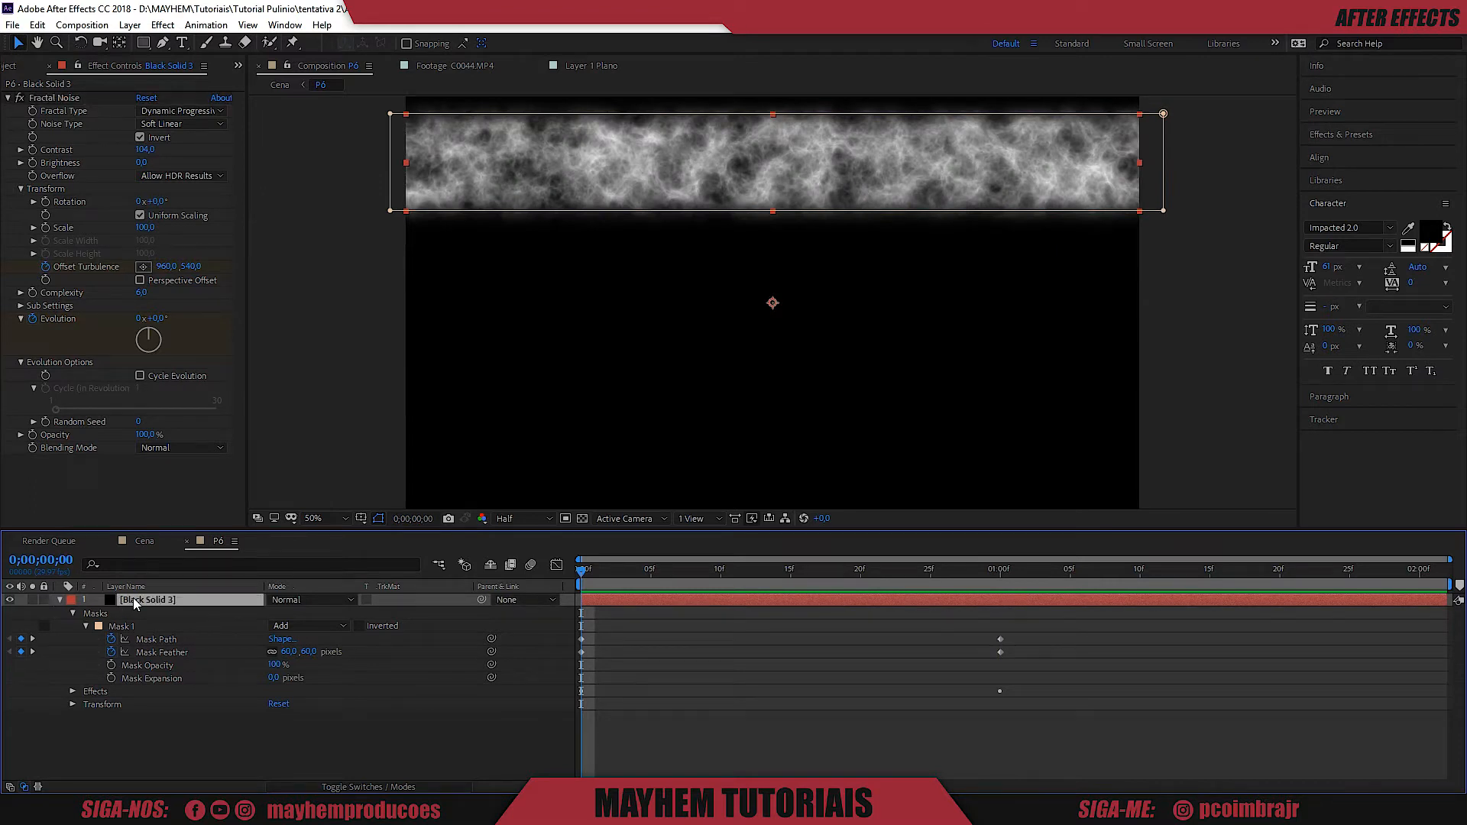
key(Return)
text(Fumaça 1)
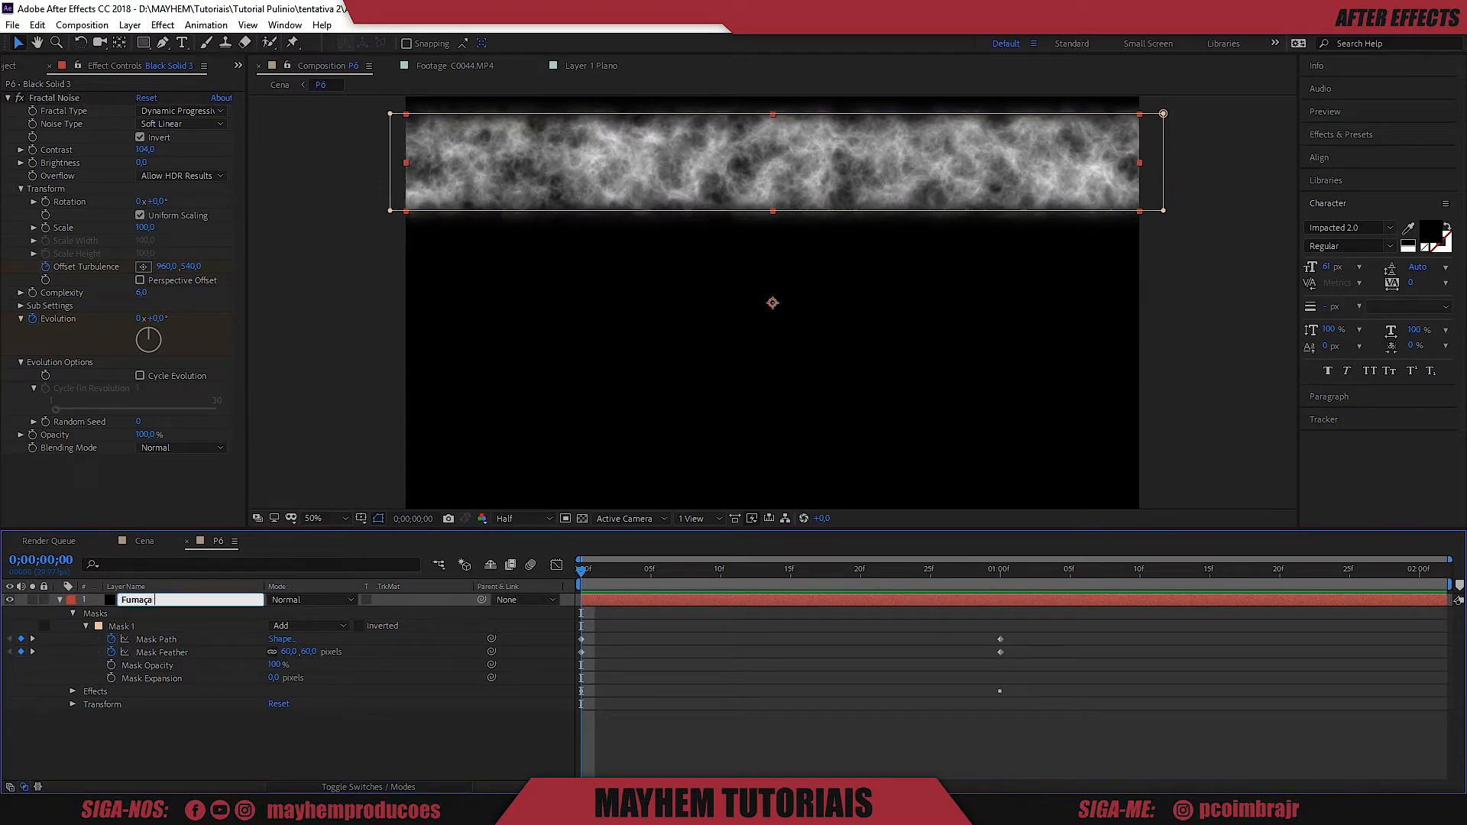
key(Return)
key(ctrl+d)
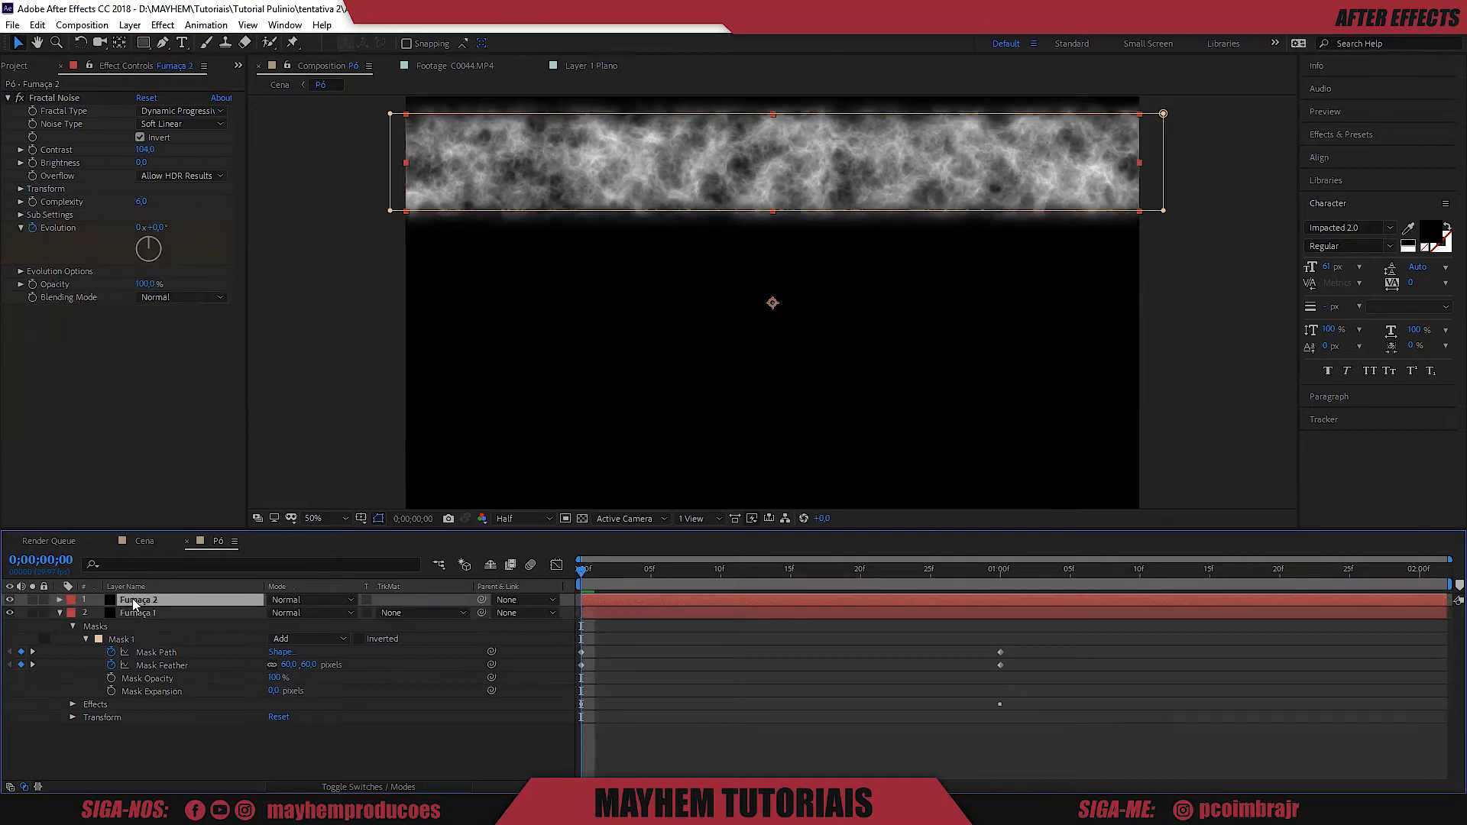
Reveal the keyframes of the Fumaça 2 layer and move its first Mask Path keyframe to frame 10.
key(u)
drag(581, 626, 721, 626)
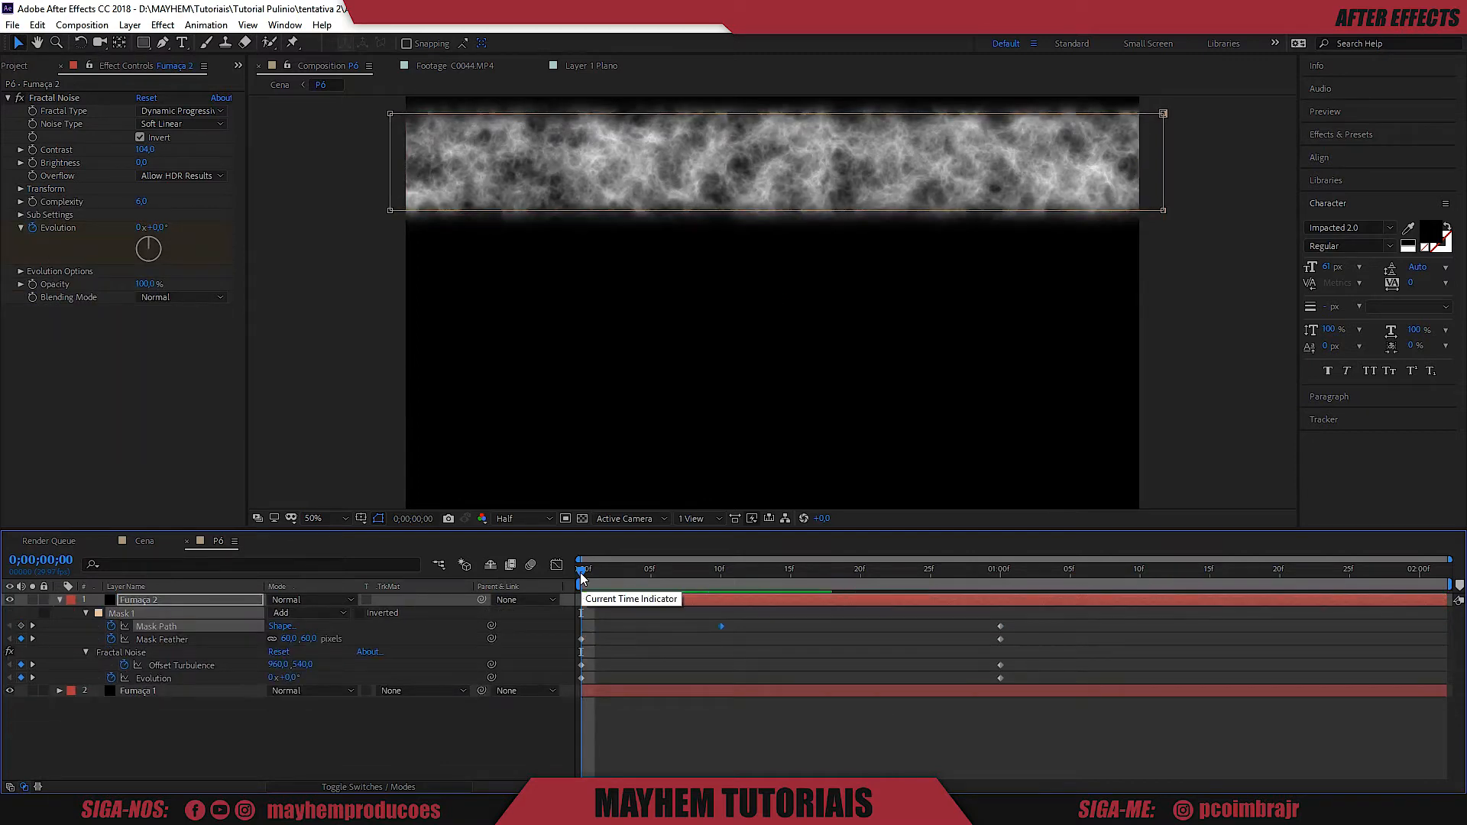
Keyframe the Fractal Noise Brightness of the Fumaça 1 layer from 0 at the first frame to -105 at one second.
drag(581, 573, 633, 572)
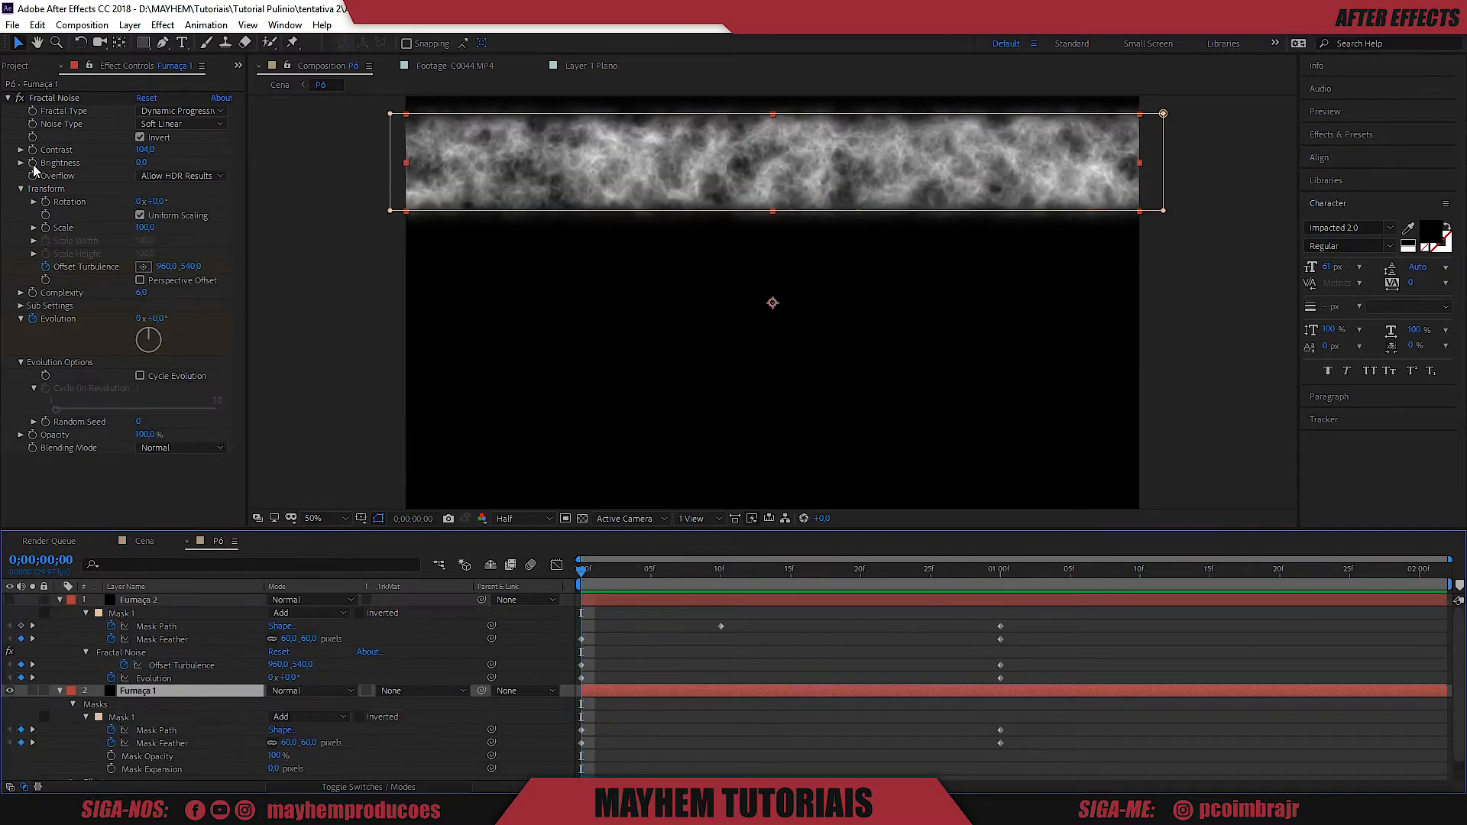
click(32, 163)
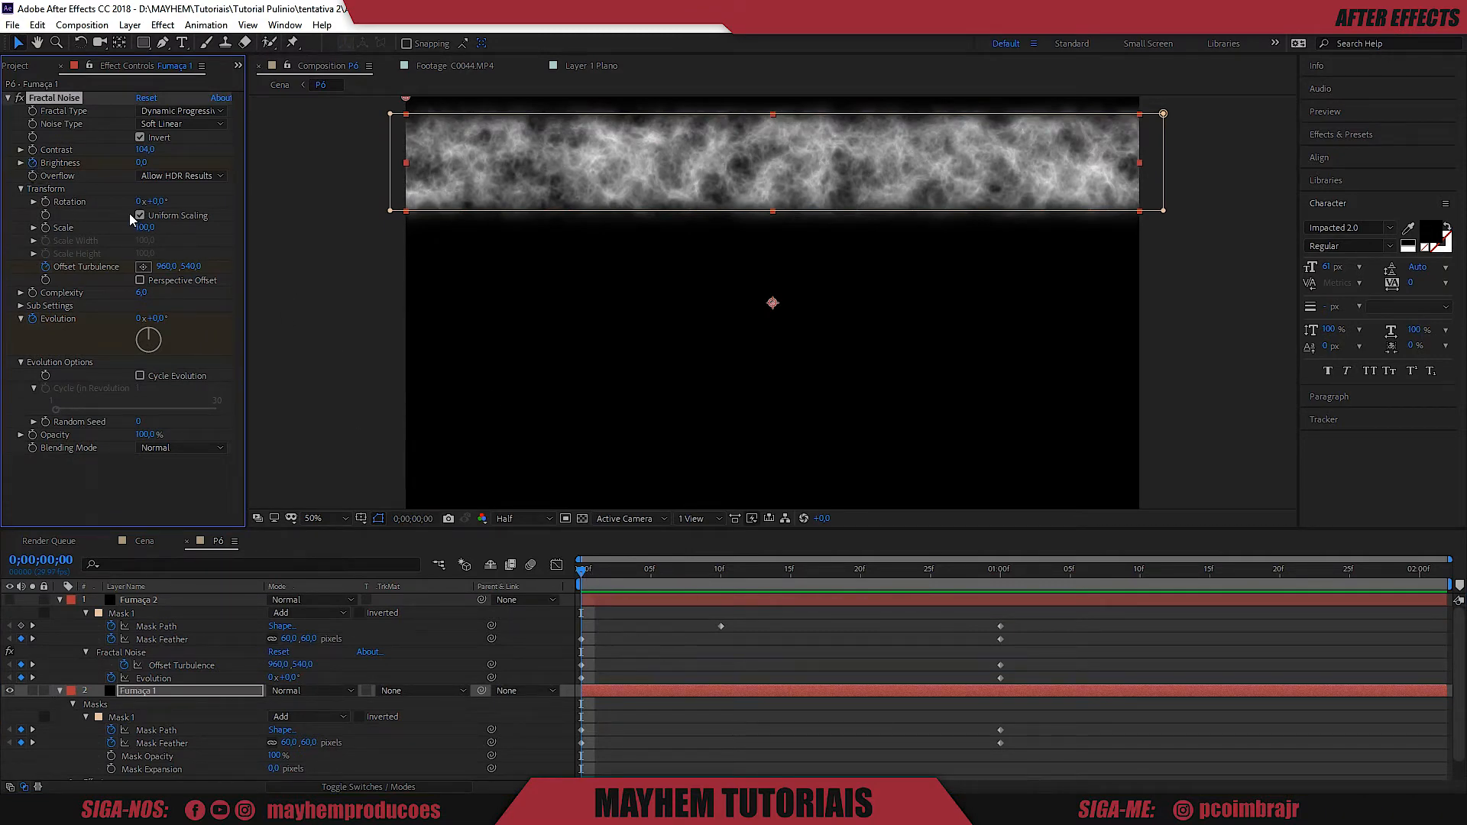
drag(585, 571, 1001, 575)
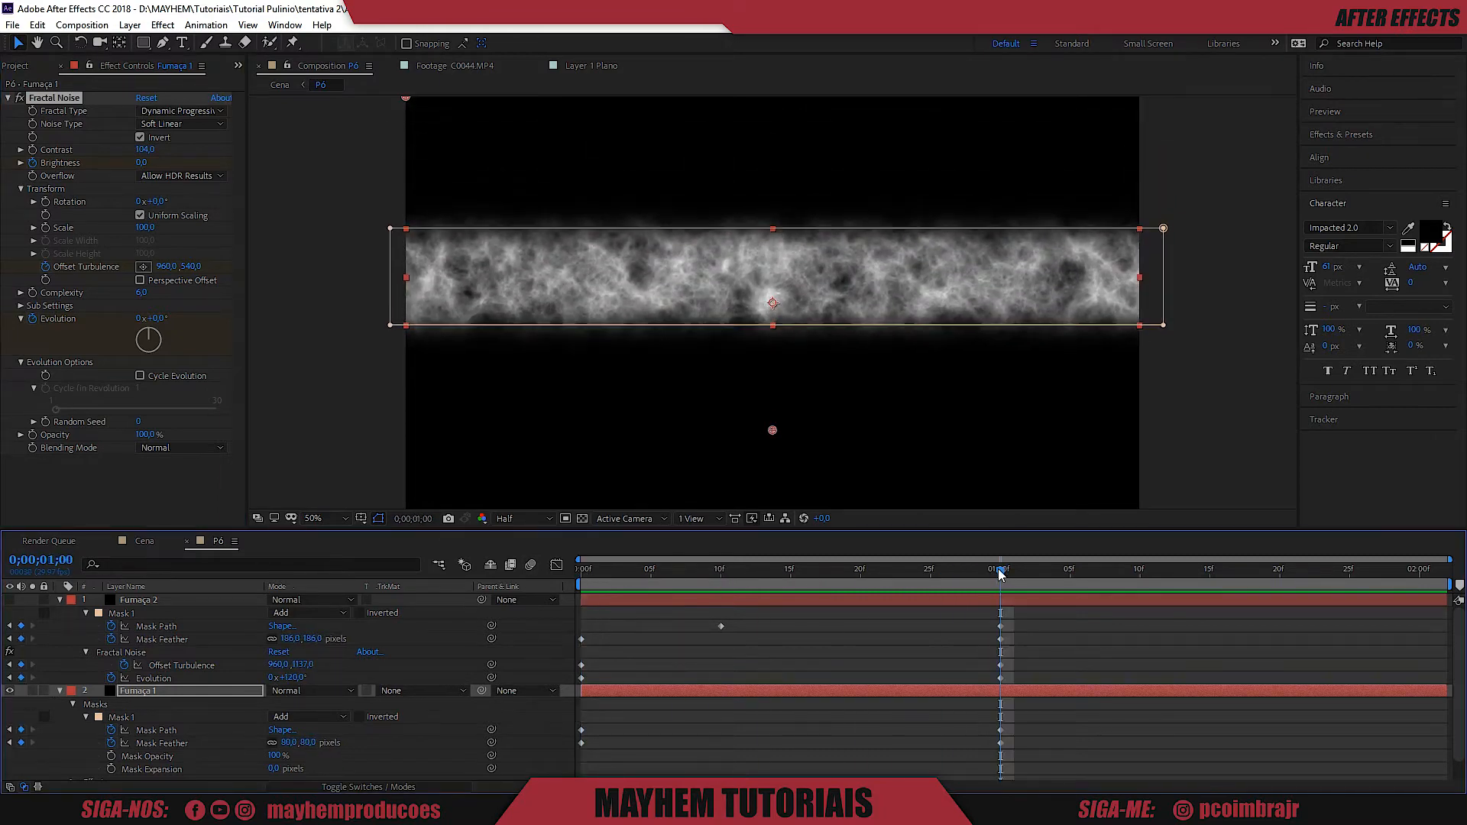
drag(142, 163, 87, 171)
drag(636, 572, 850, 635)
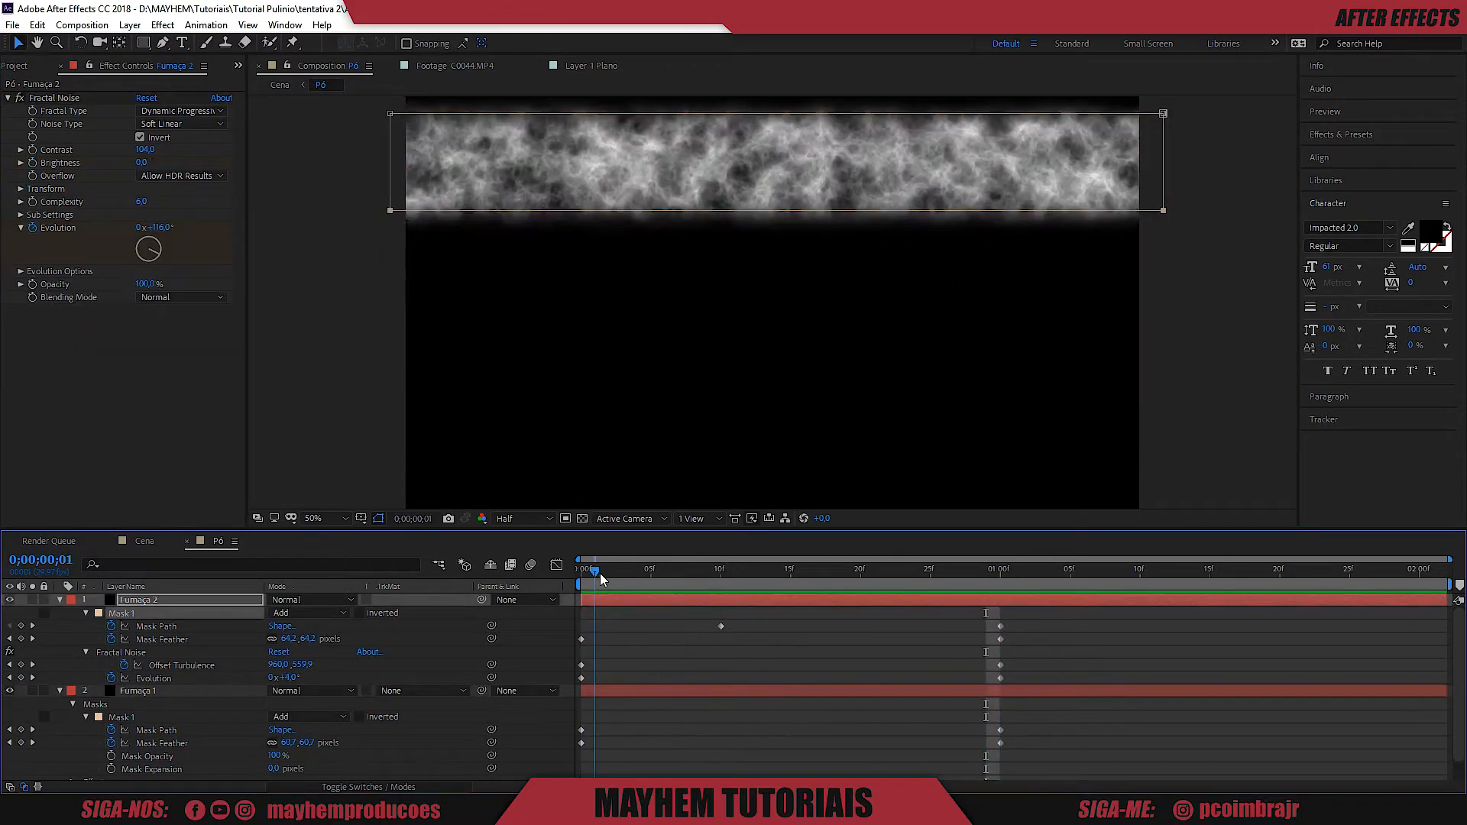
drag(599, 573, 584, 599)
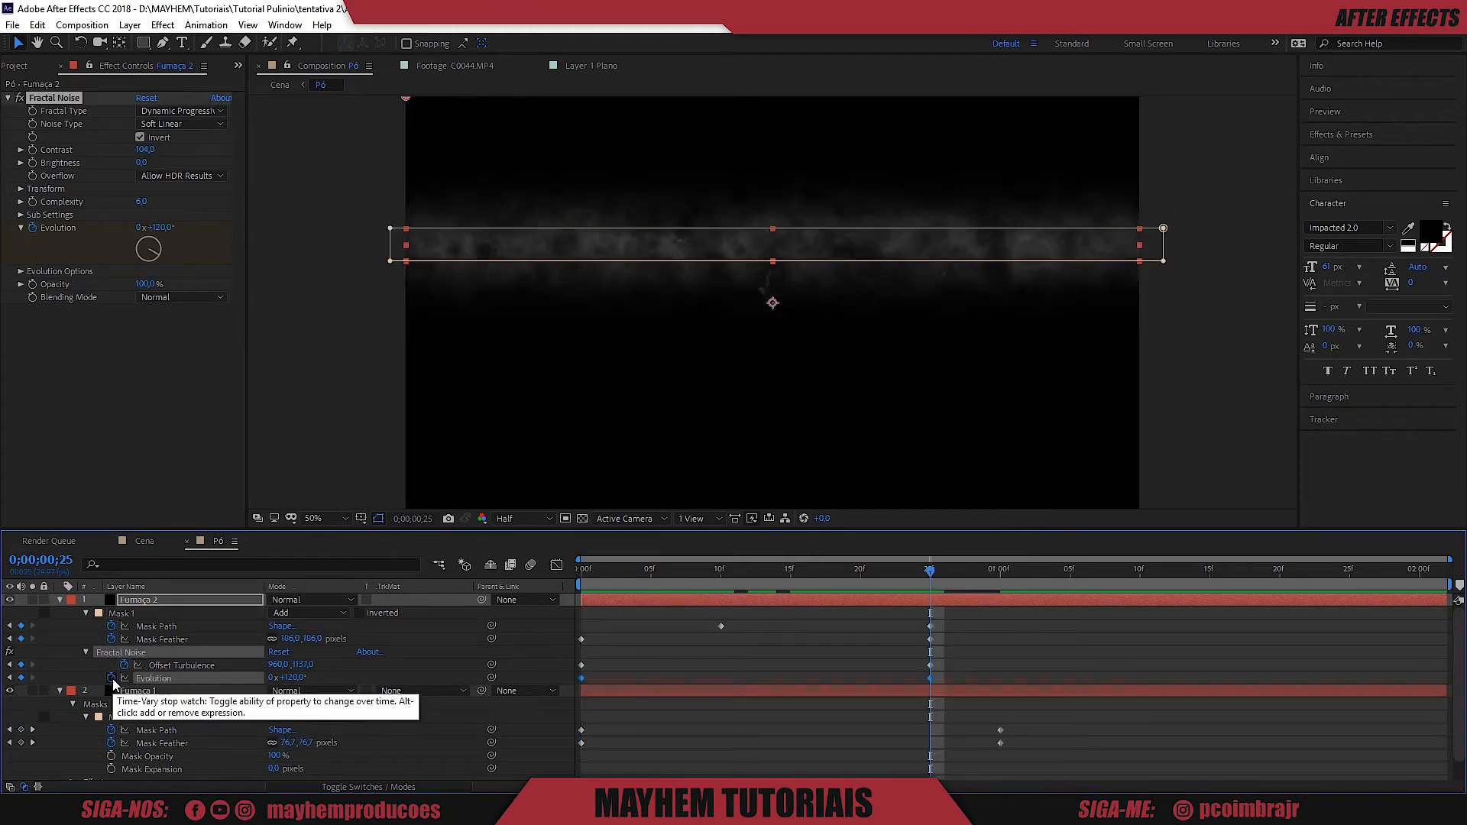
Drive the Evolution of the Fumaça 2 layer with the expression time*150 and preview the animation from the start.
alt+click(112, 679)
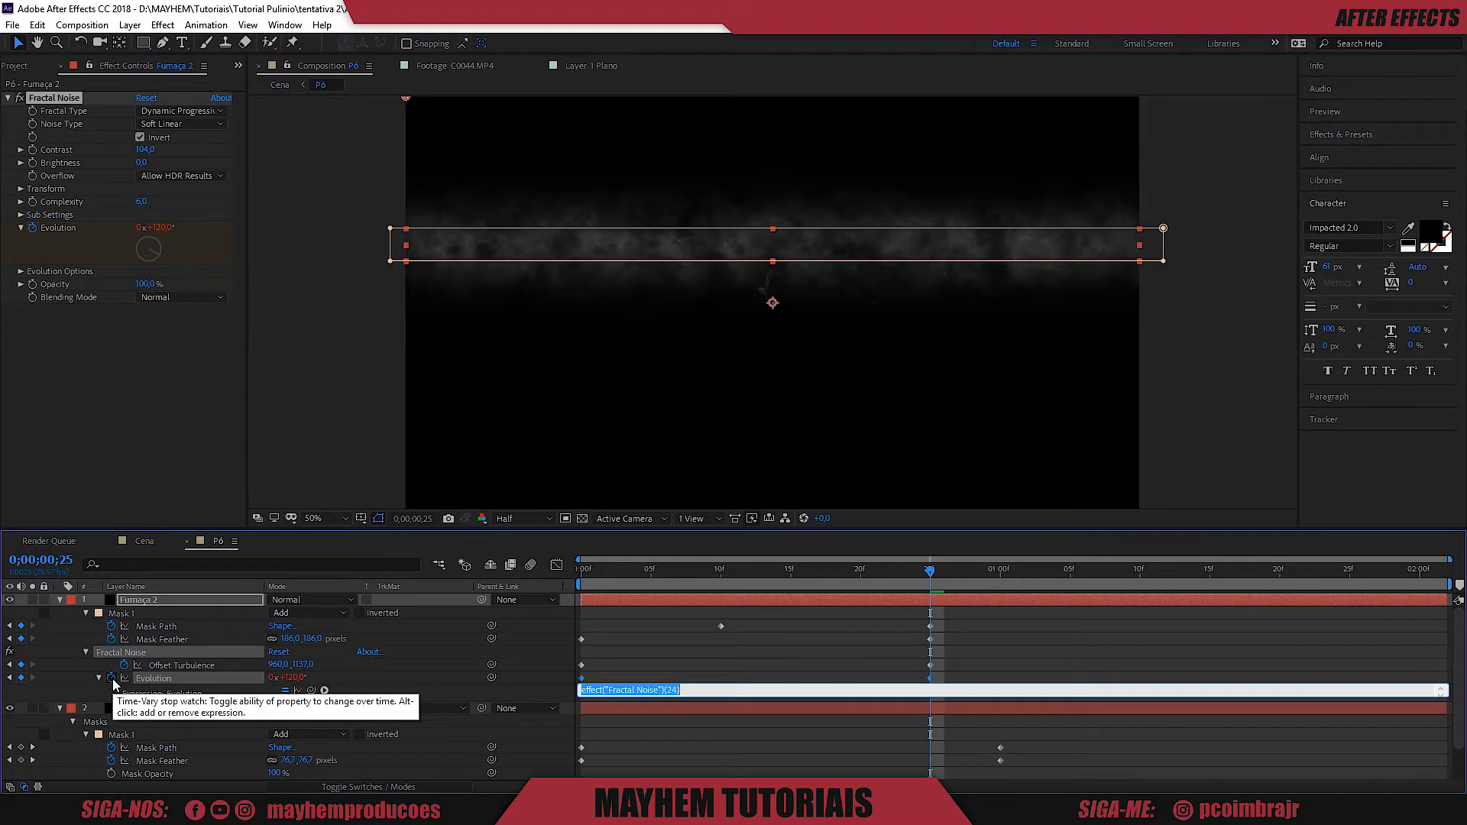
text(time)
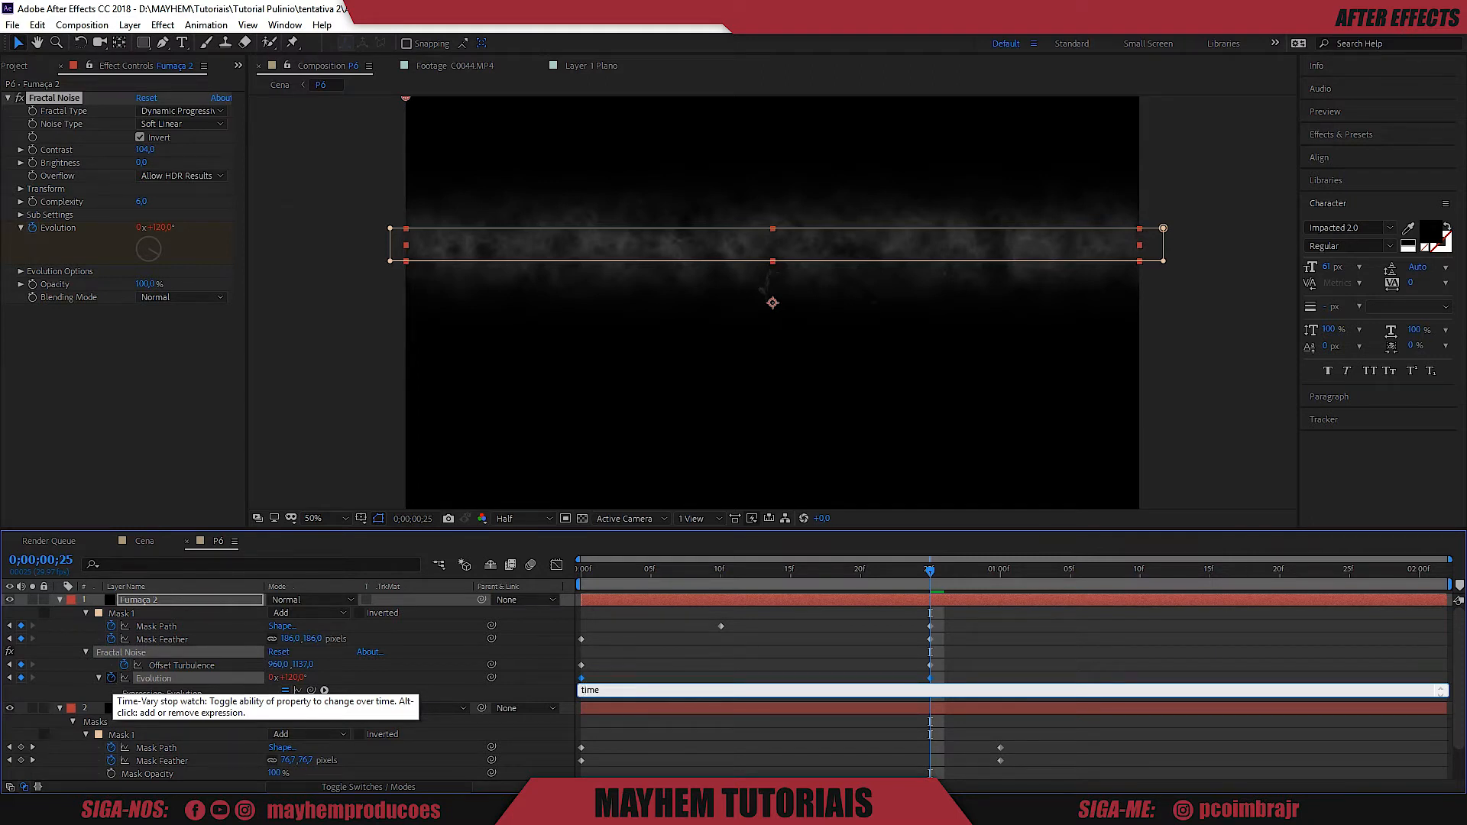
text(*150)
key(KP_Enter)
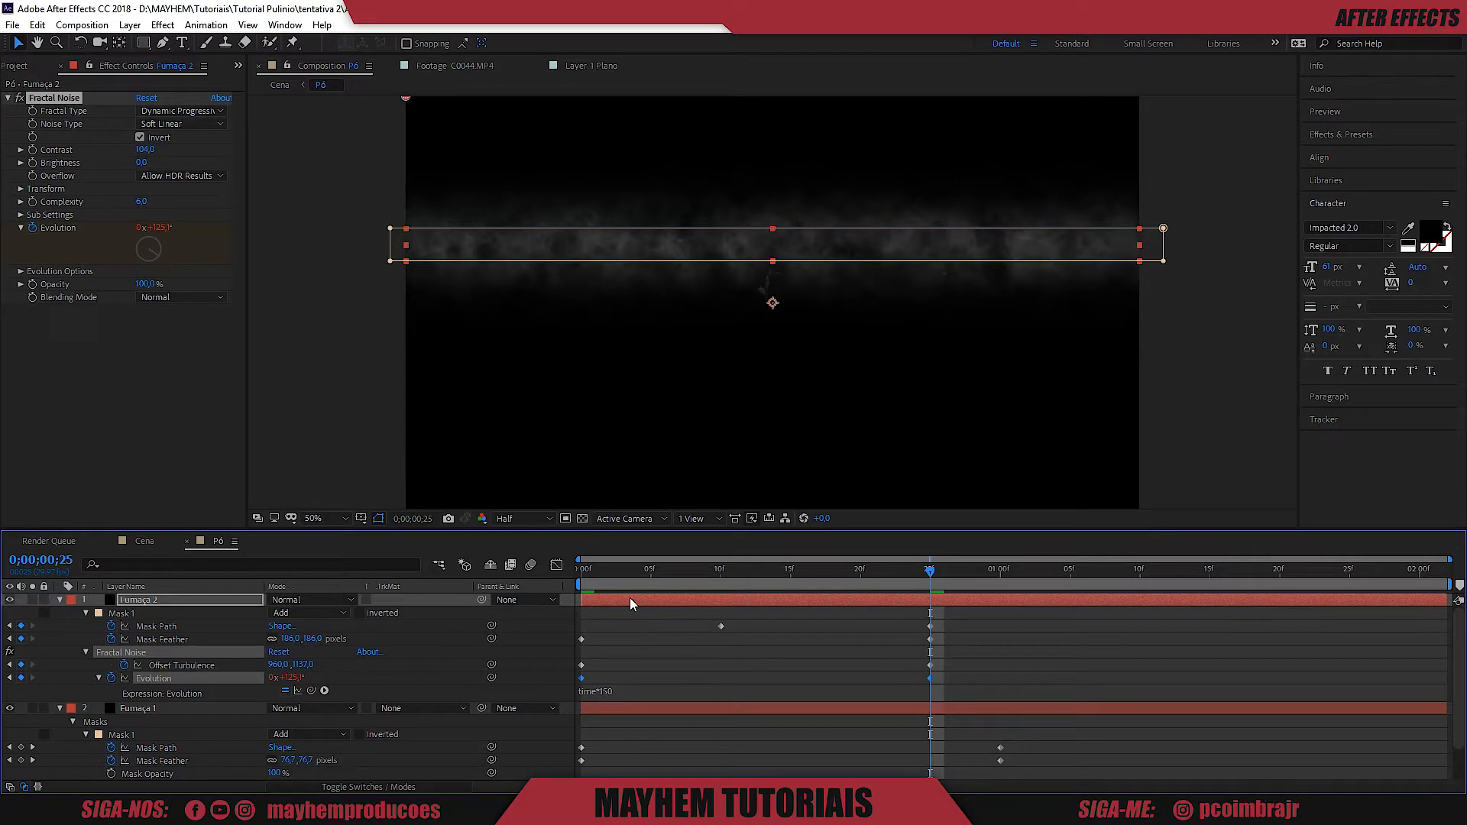
click(594, 577)
key(space)
key(space)
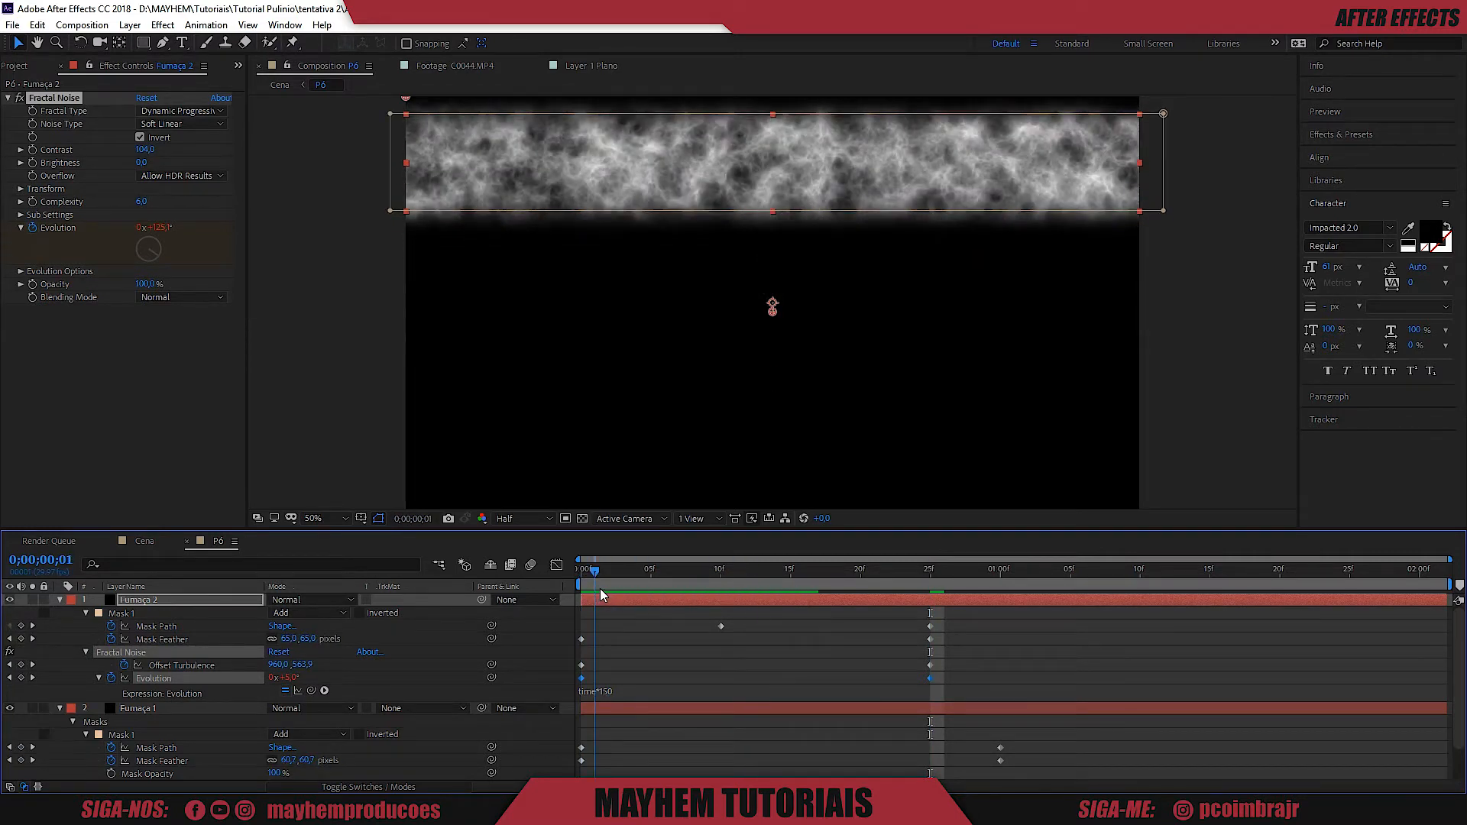
key(Page_Down)
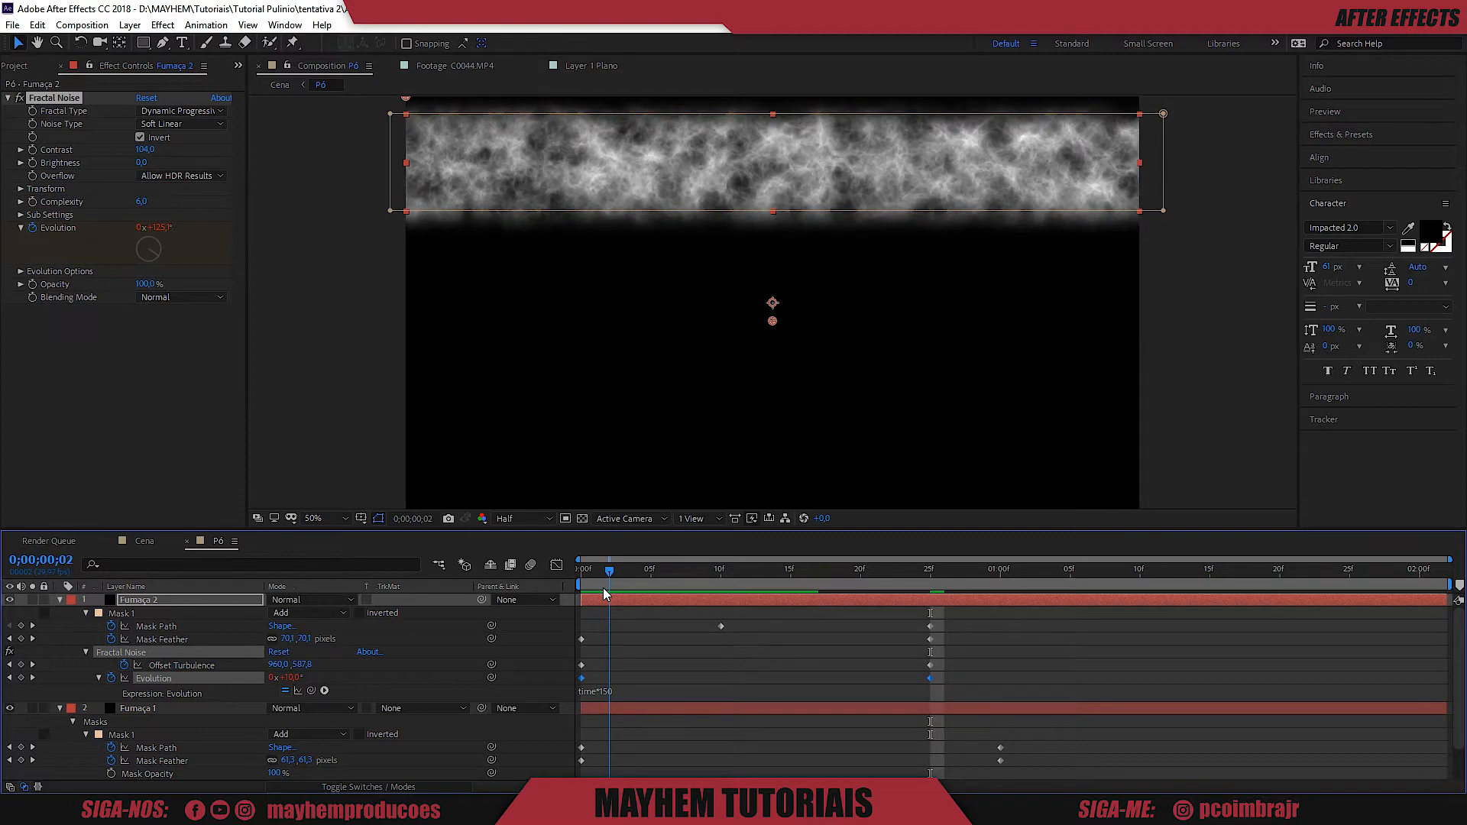
drag(604, 595, 580, 582)
key(space)
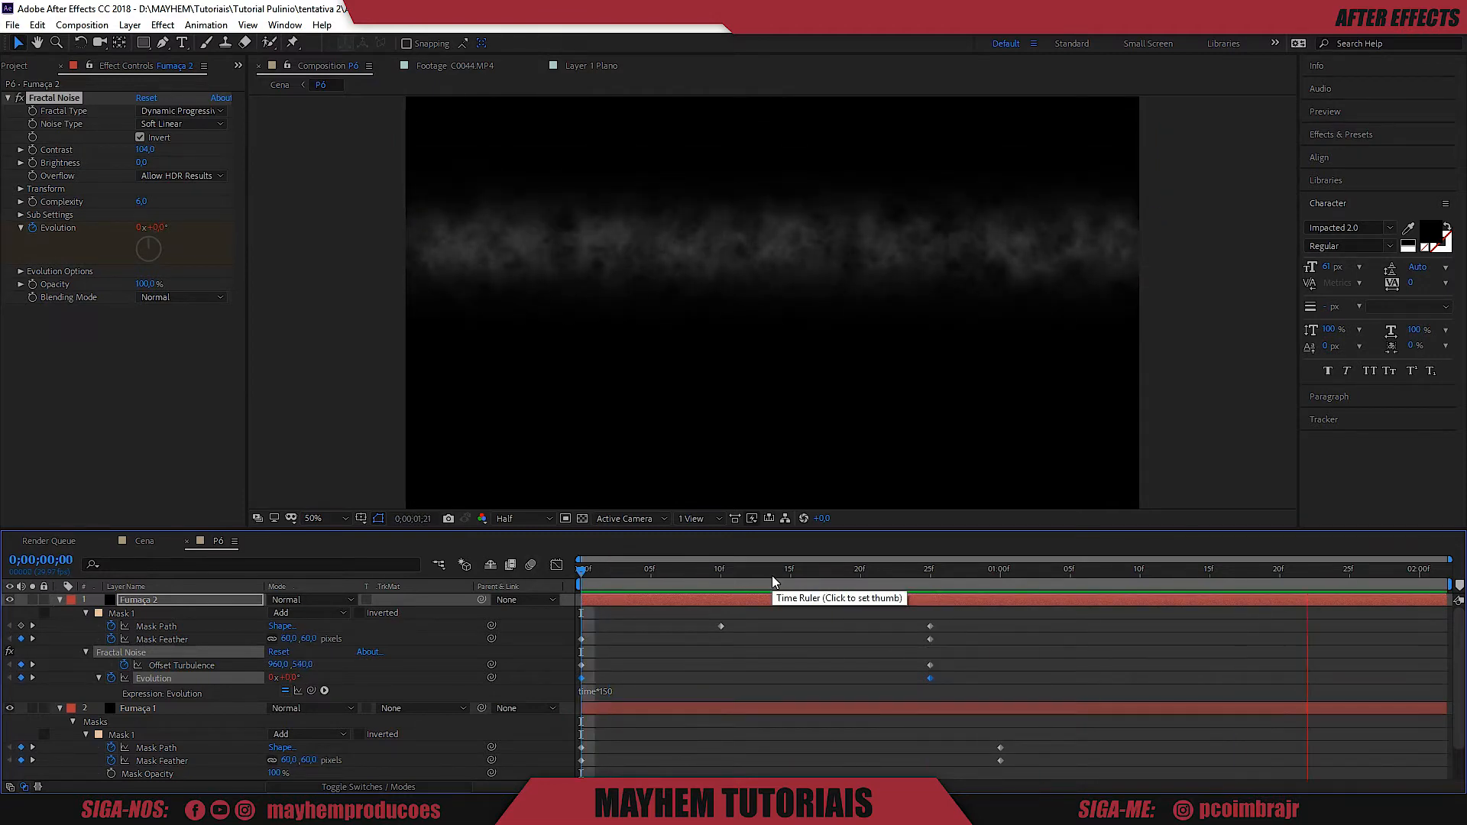
key(space)
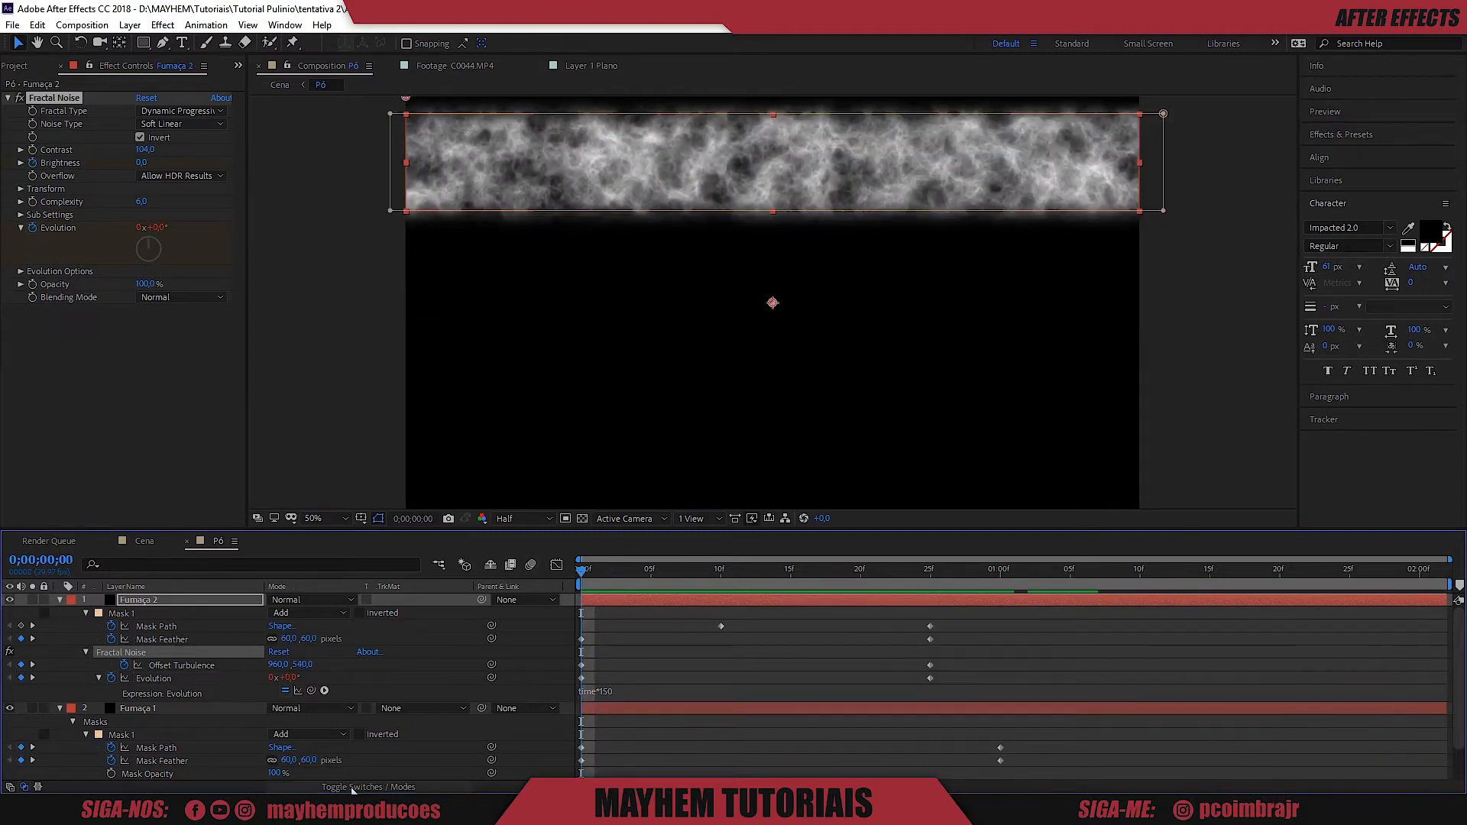
Set the Fumaça 2 layer's blending mode to Screen and raise the lower edge of its mask at the first frame.
click(306, 600)
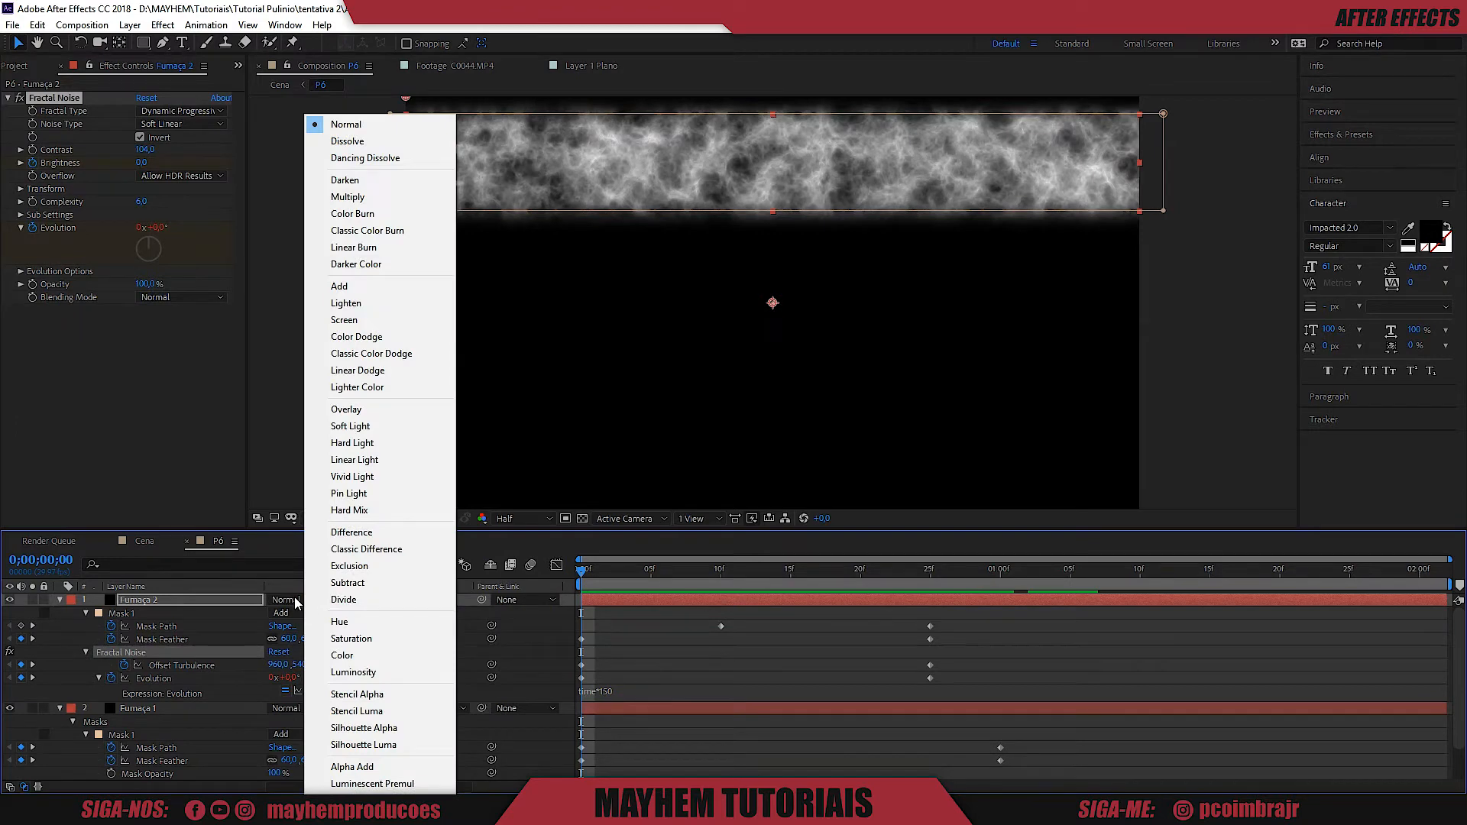
click(379, 319)
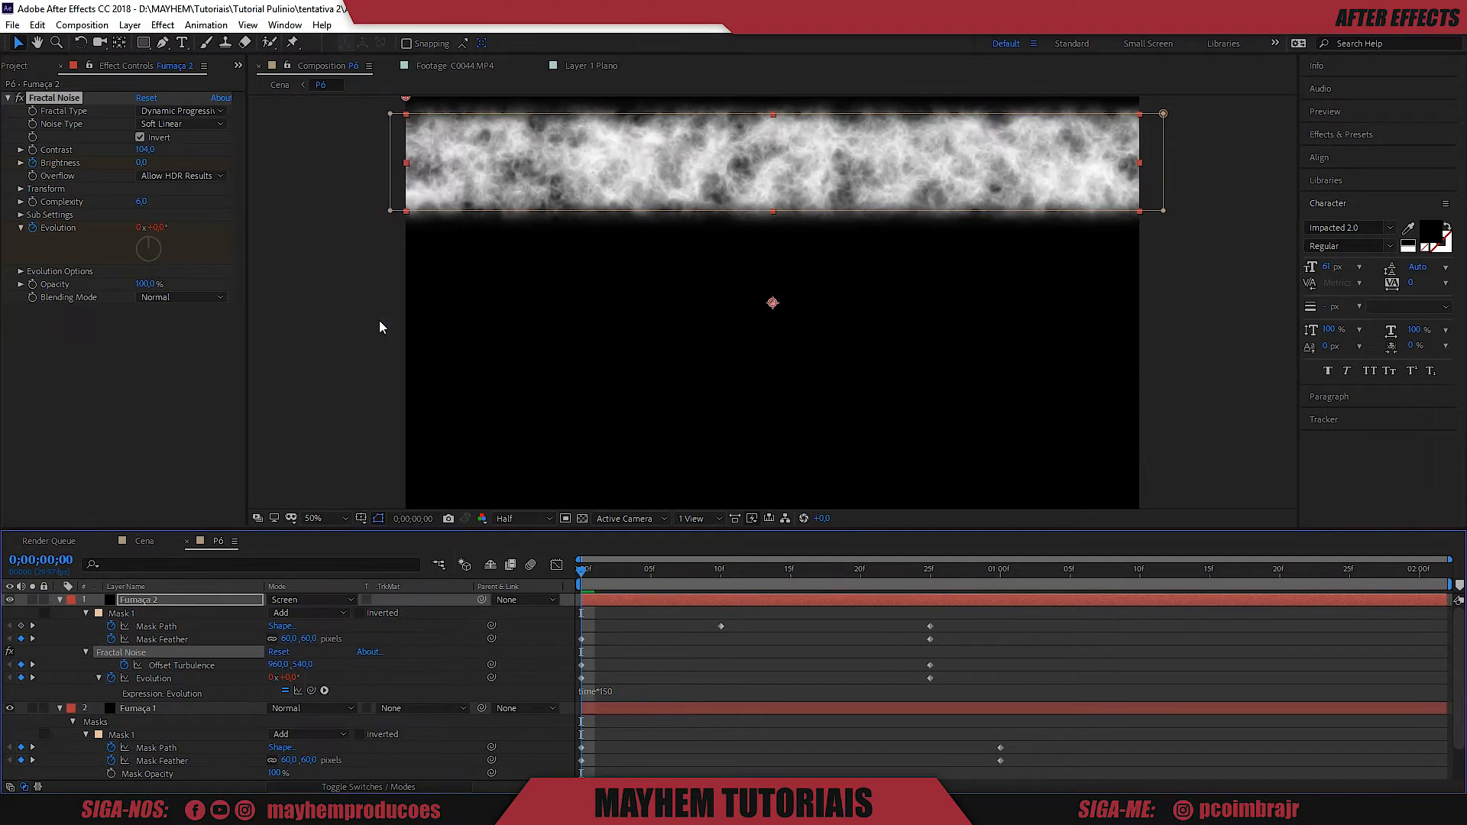
click(390, 211)
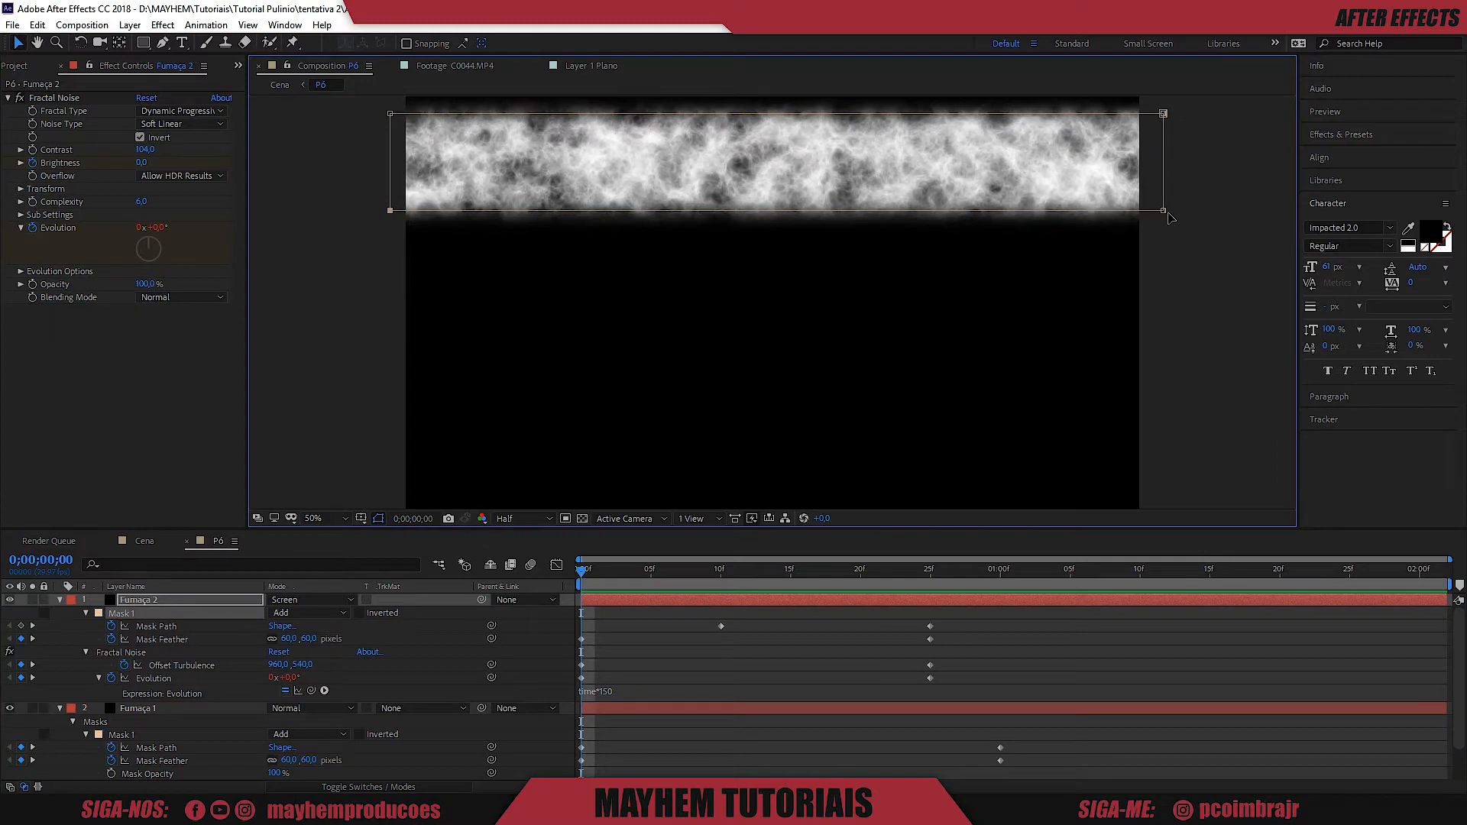
drag(1167, 214, 1167, 162)
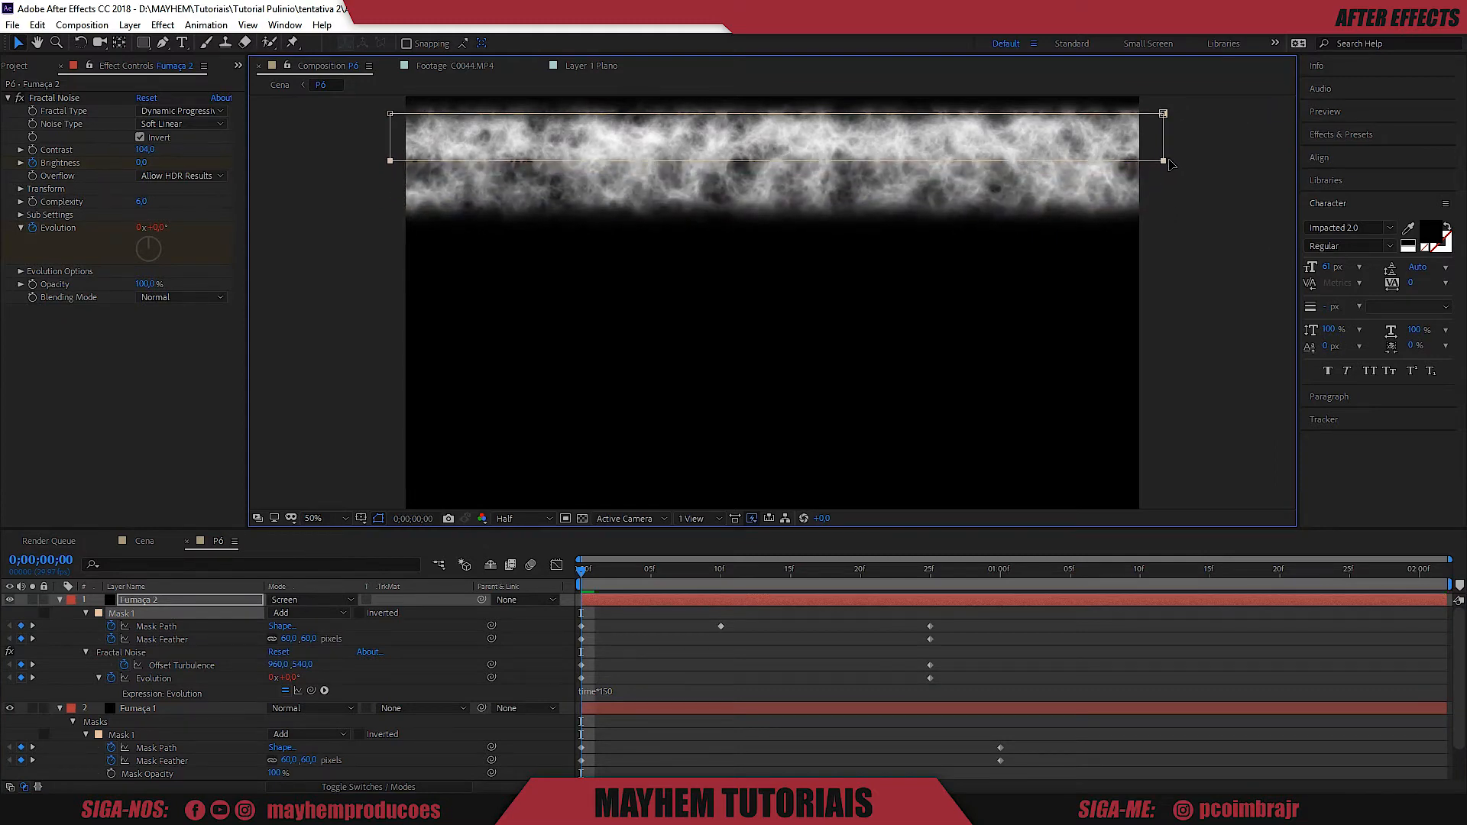
Hide the Fumaça 2 layer and raise the lower edge of the Fumaça 1 mask slightly at the first frame.
click(10, 709)
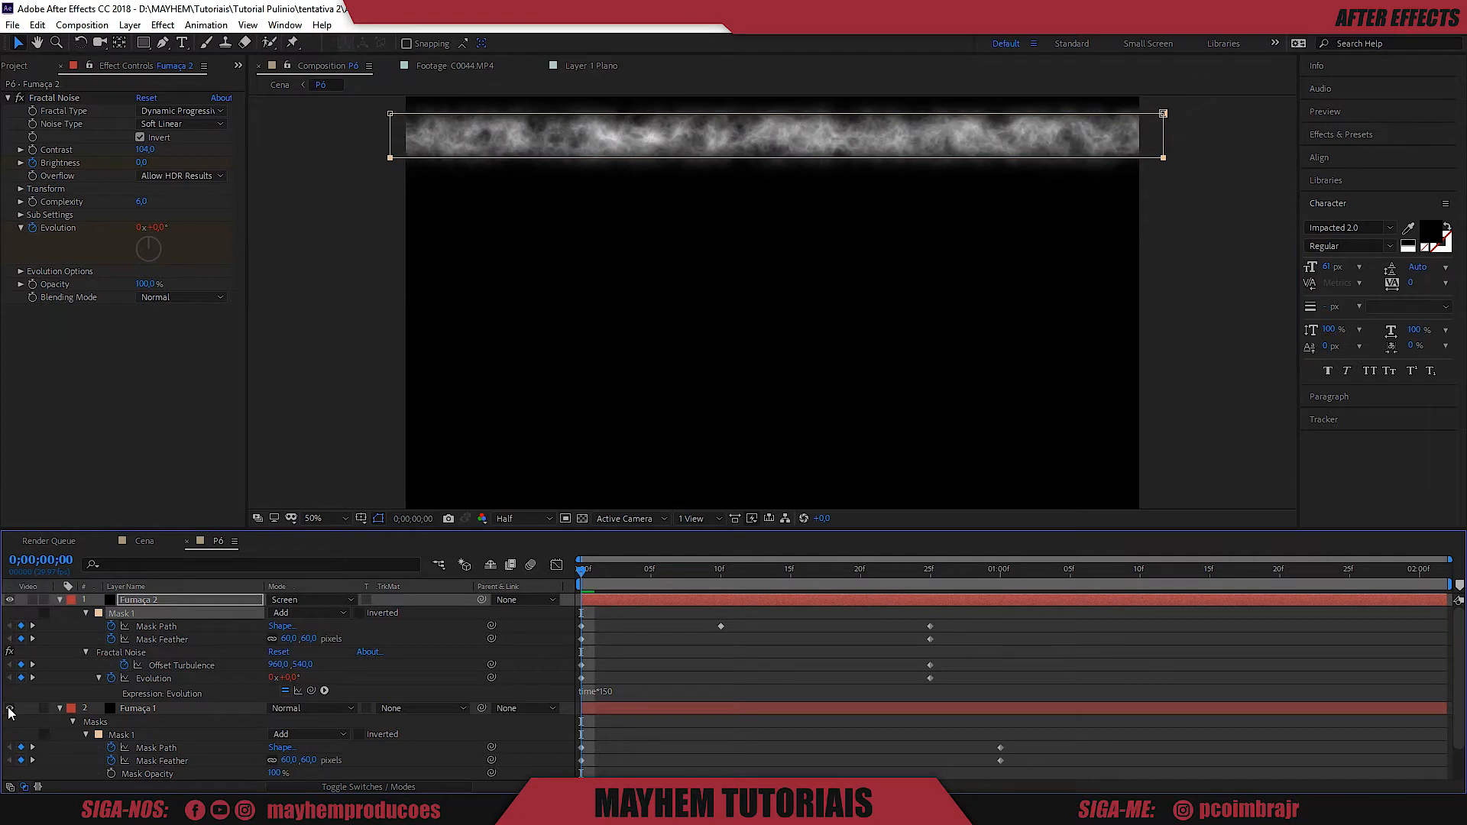
click(9, 709)
click(9, 600)
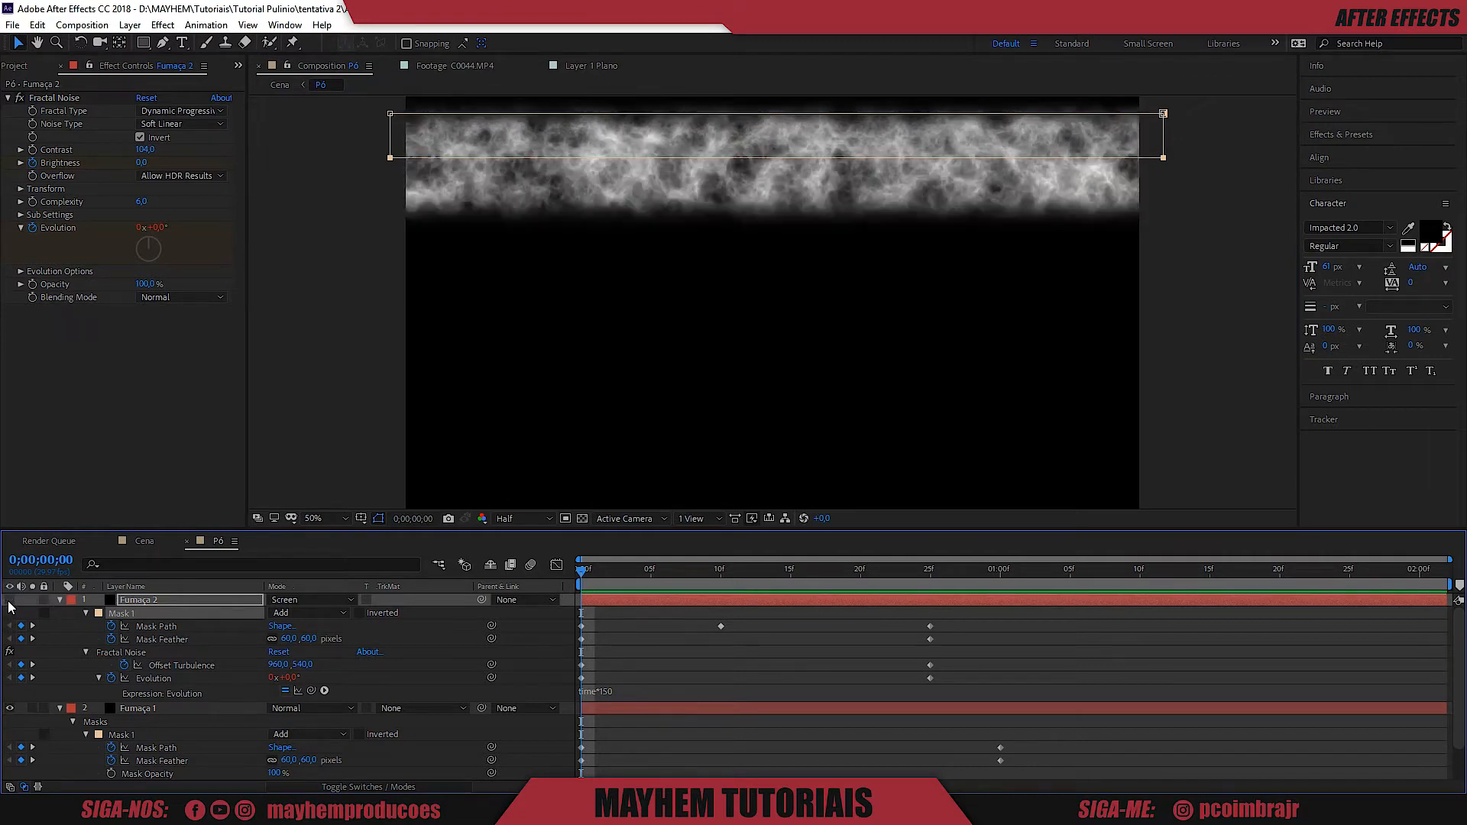
click(133, 713)
click(391, 210)
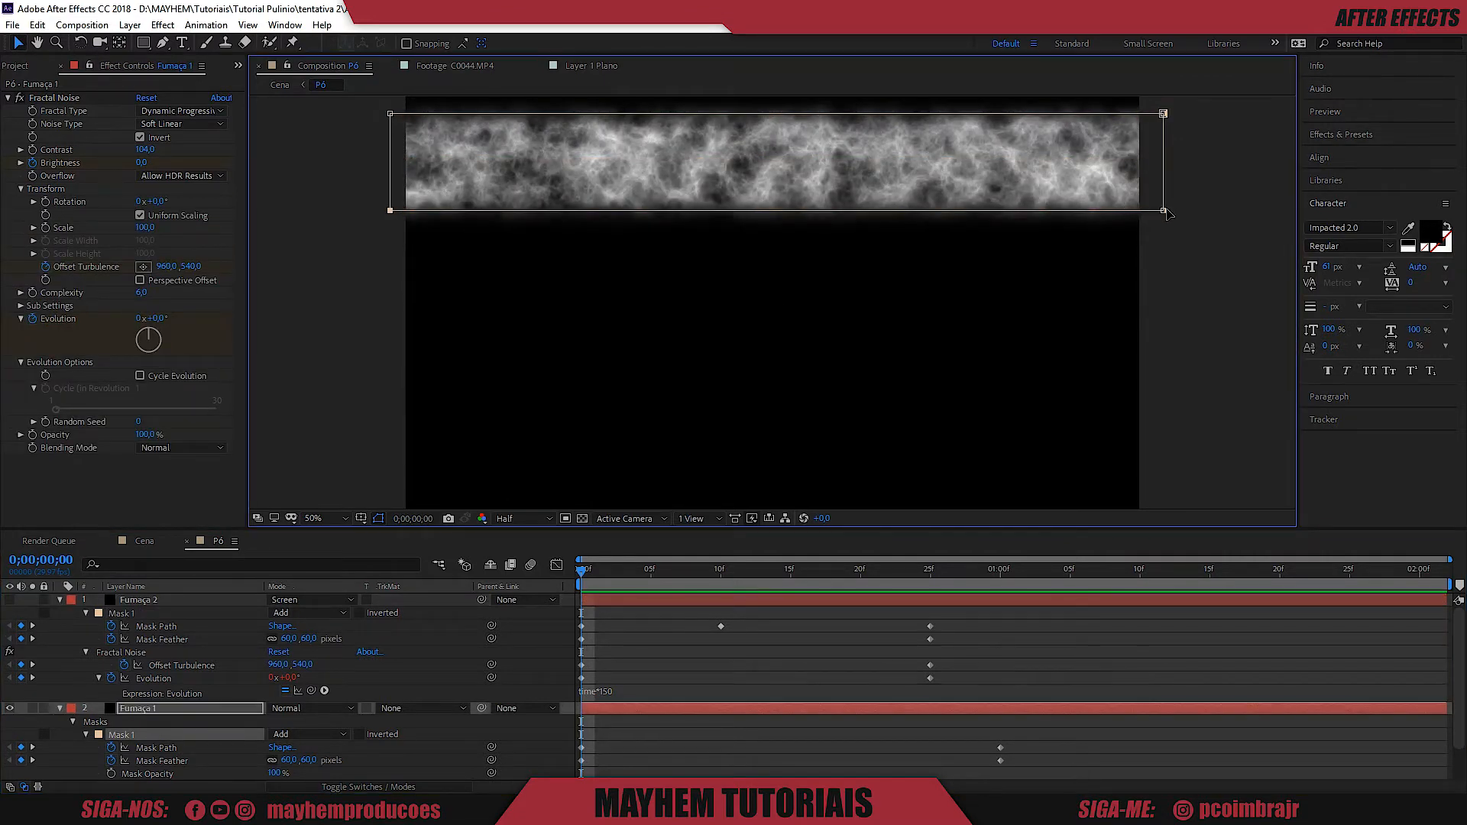
drag(1164, 211, 1163, 182)
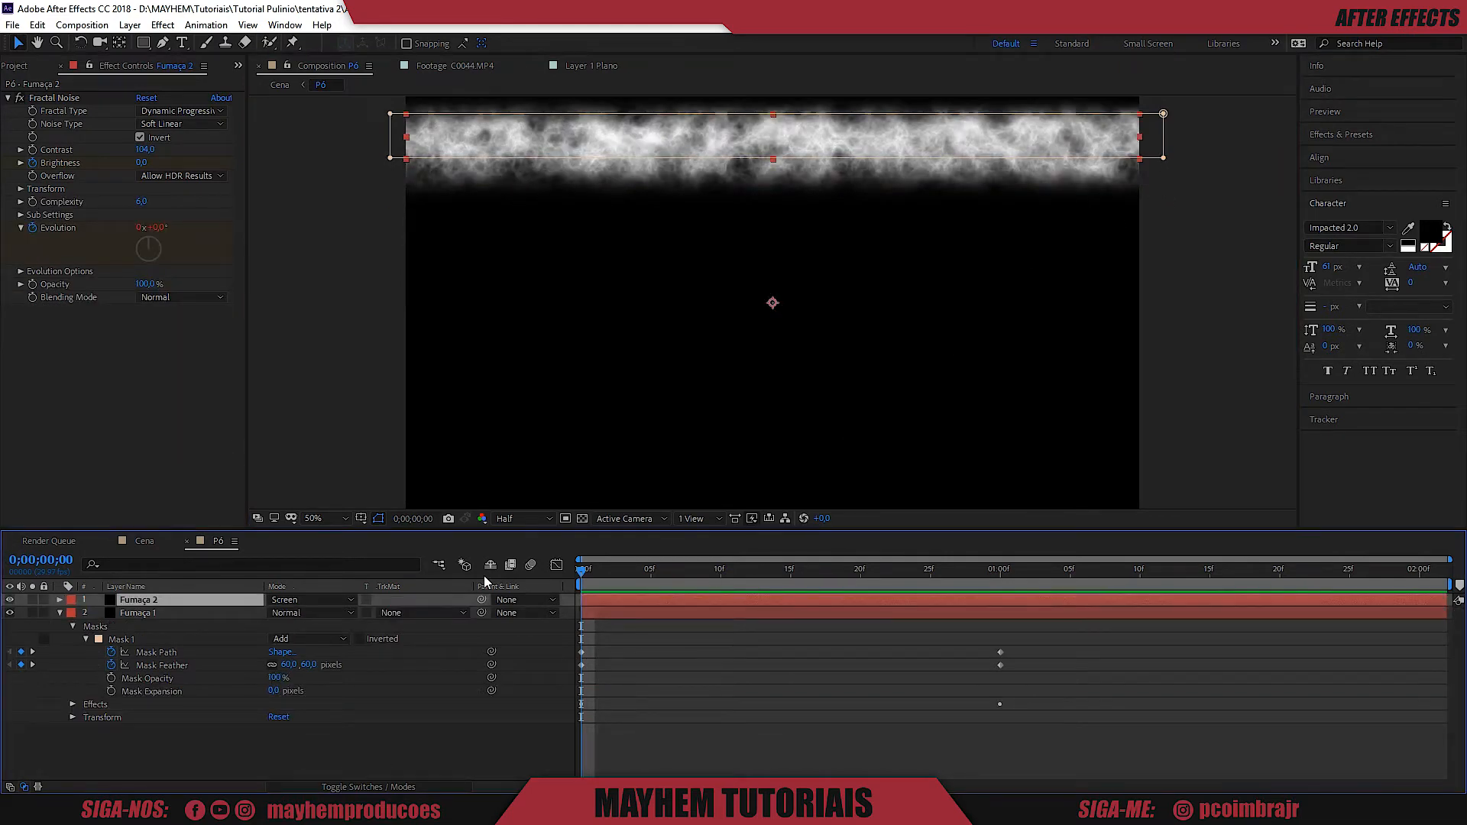
Set the Fractal Noise Random Seed of the Fumaça 2 layer to 2 and scrub through the result.
drag(582, 569, 646, 571)
key(Home)
click(21, 272)
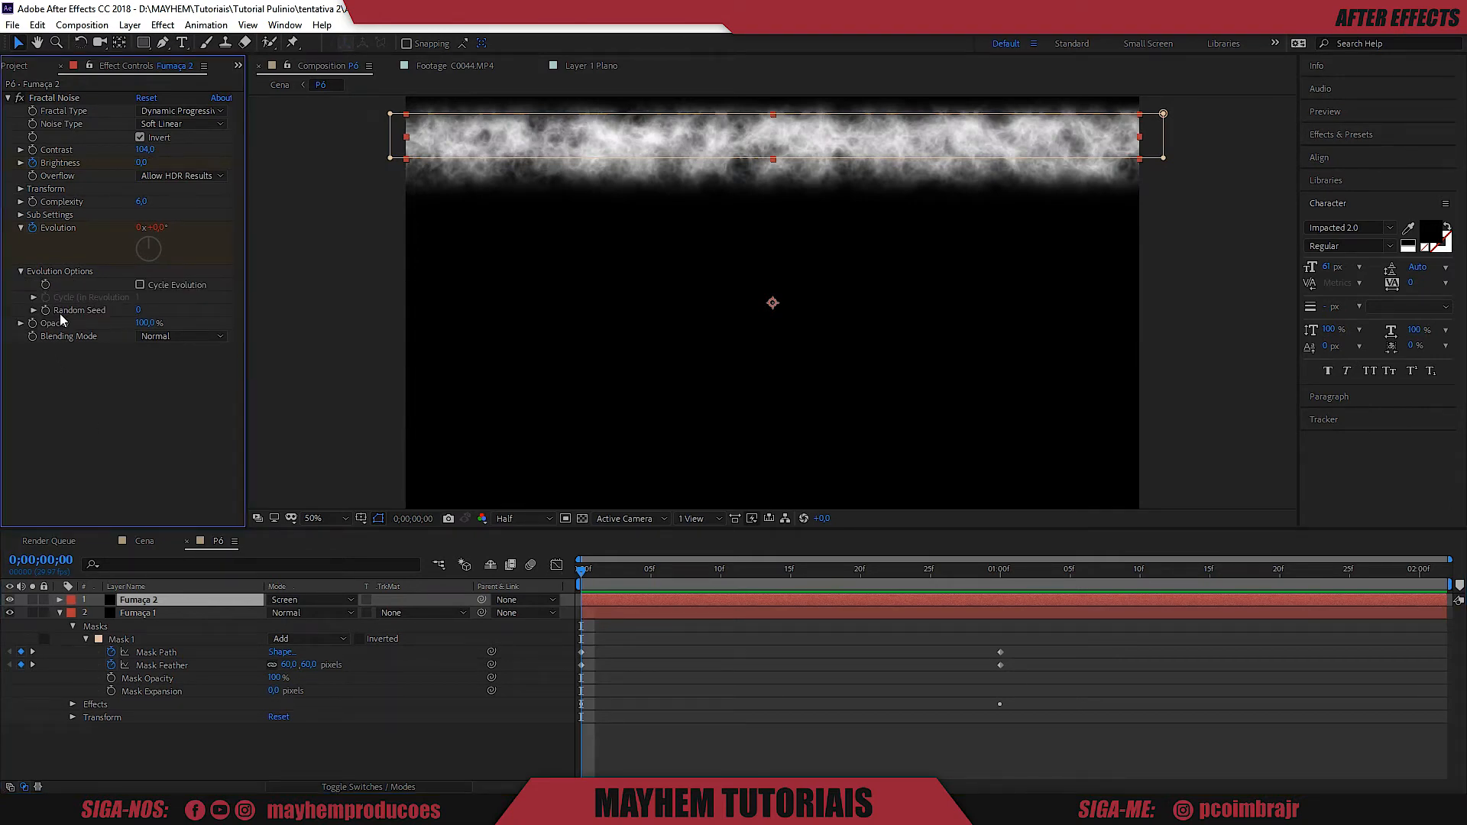
click(140, 311)
text(2)
key(Return)
drag(581, 572, 789, 593)
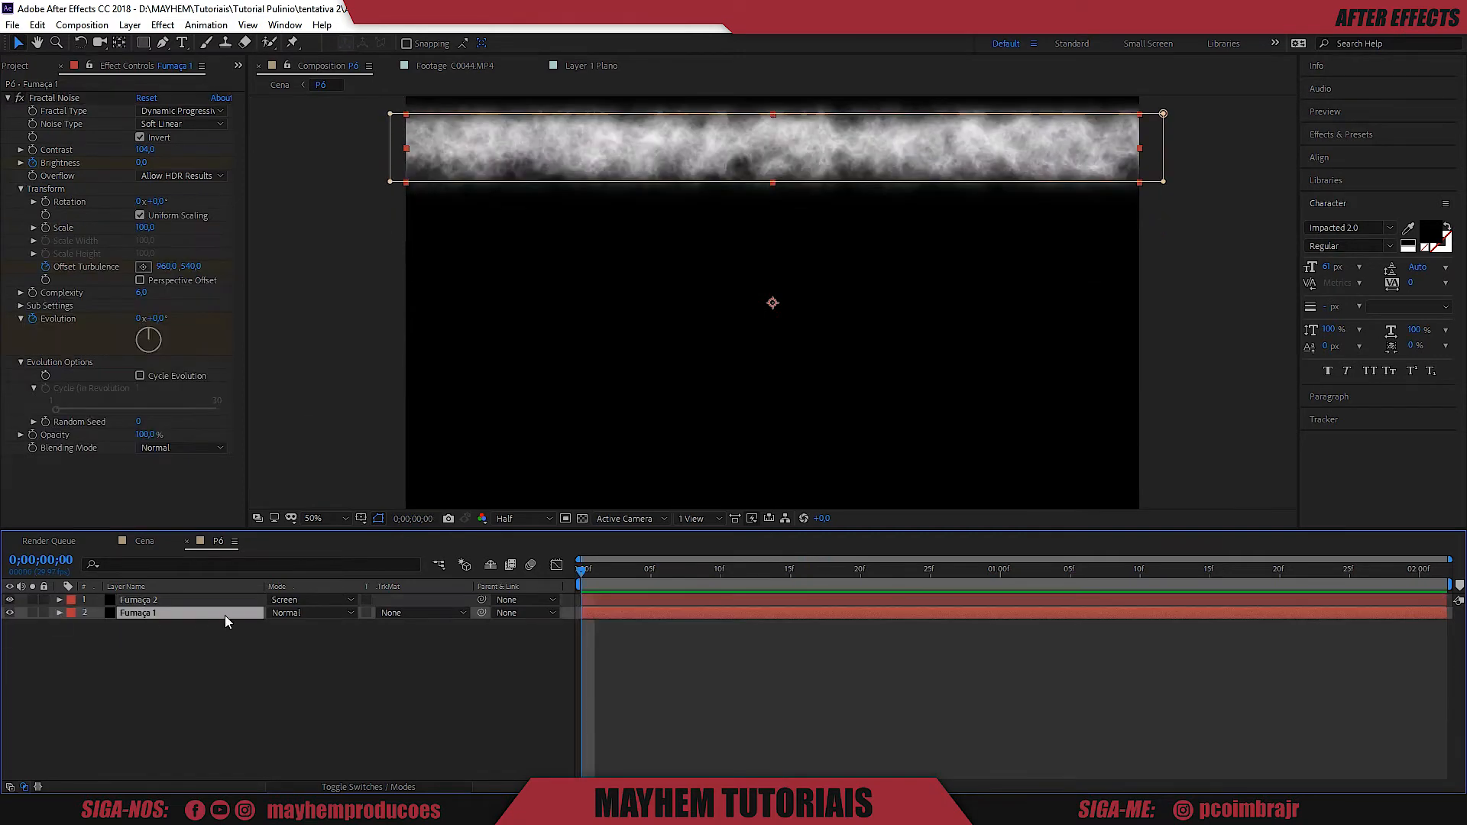
Duplicate the Fumaça 1 layer to the top of the layer stack and set the copy's Random Seed to 90.
key(ctrl+d)
drag(153, 608, 155, 604)
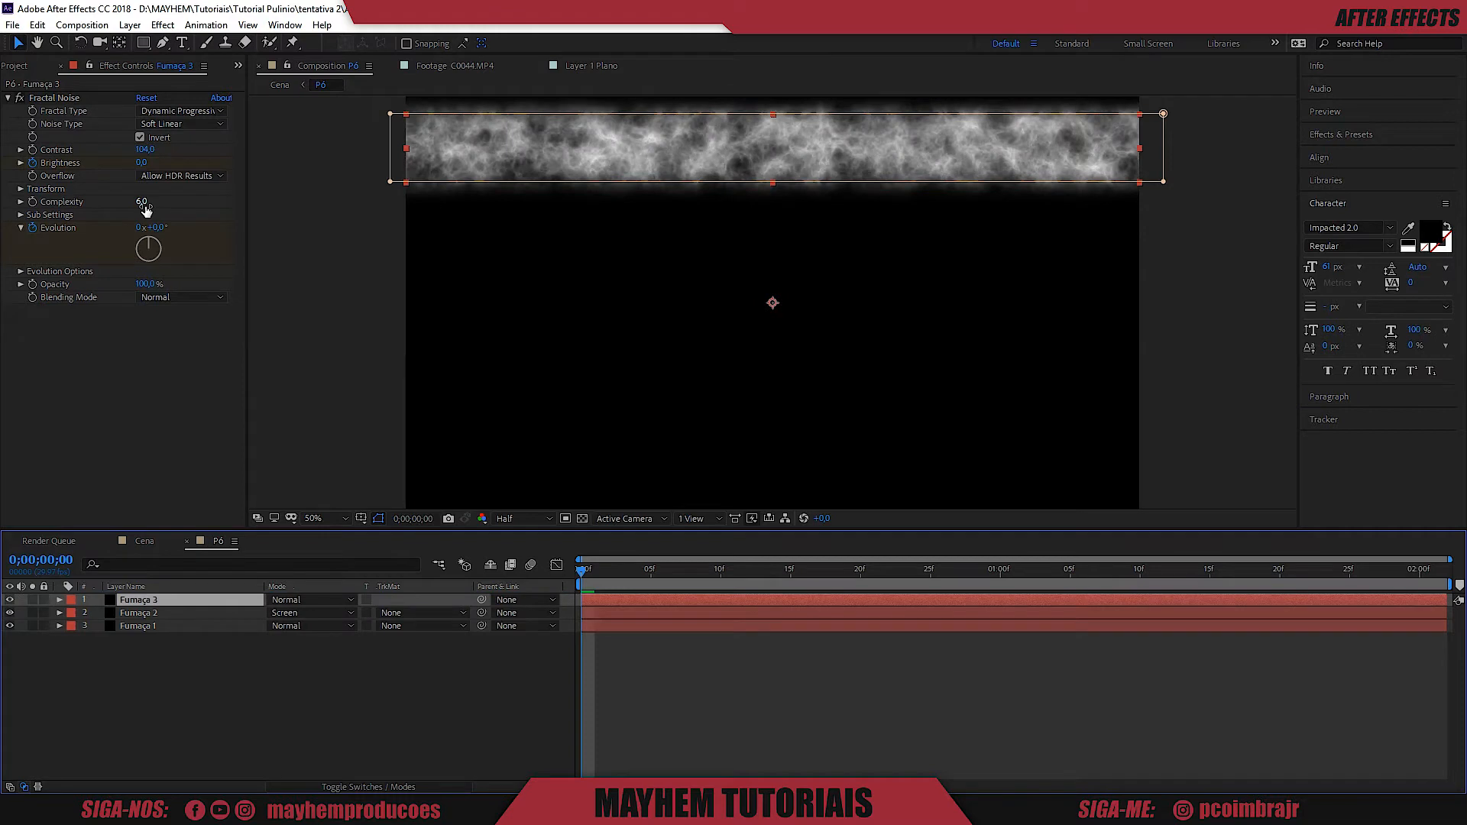
click(60, 600)
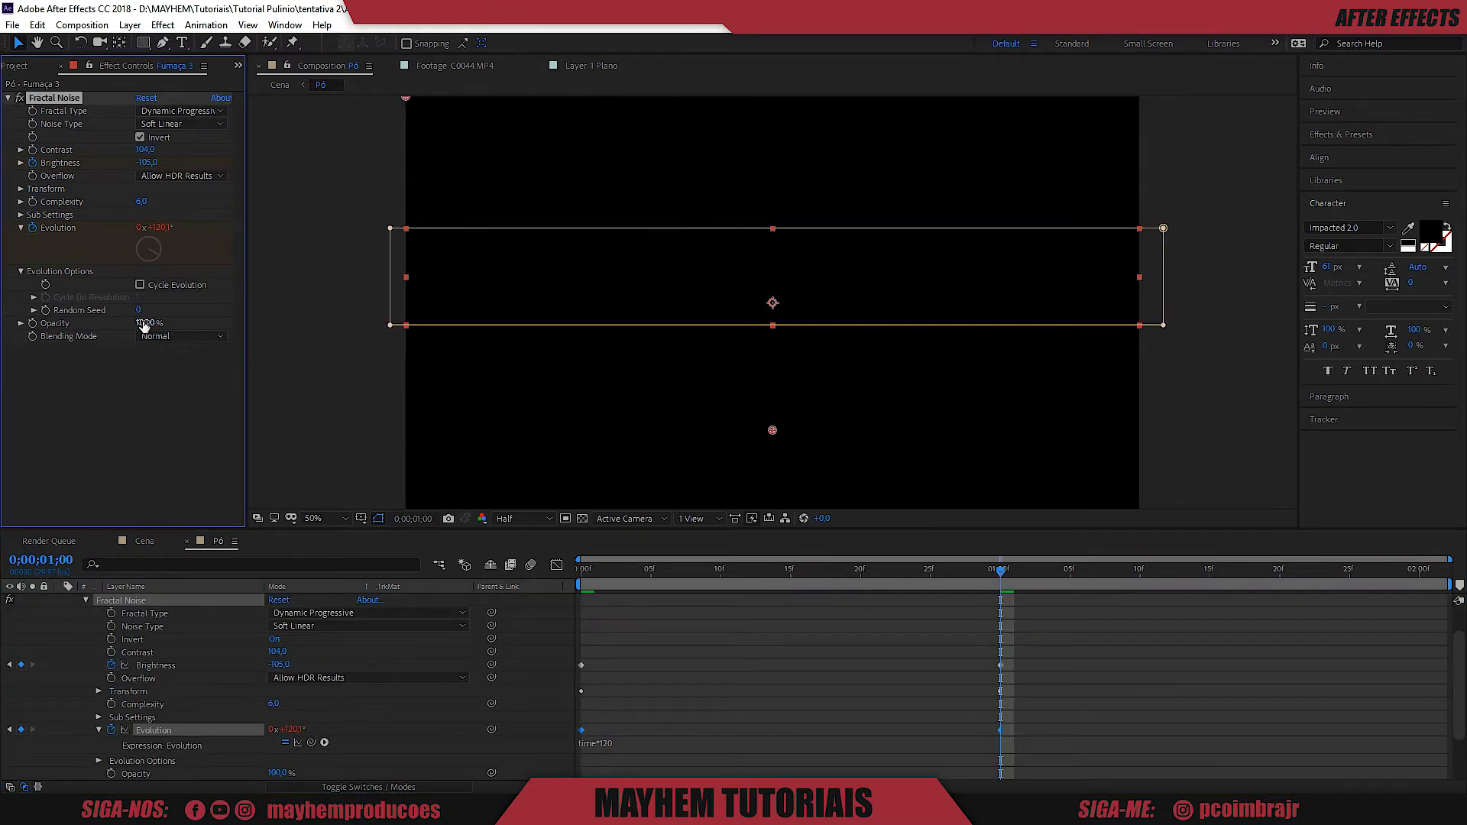
drag(139, 310, 145, 312)
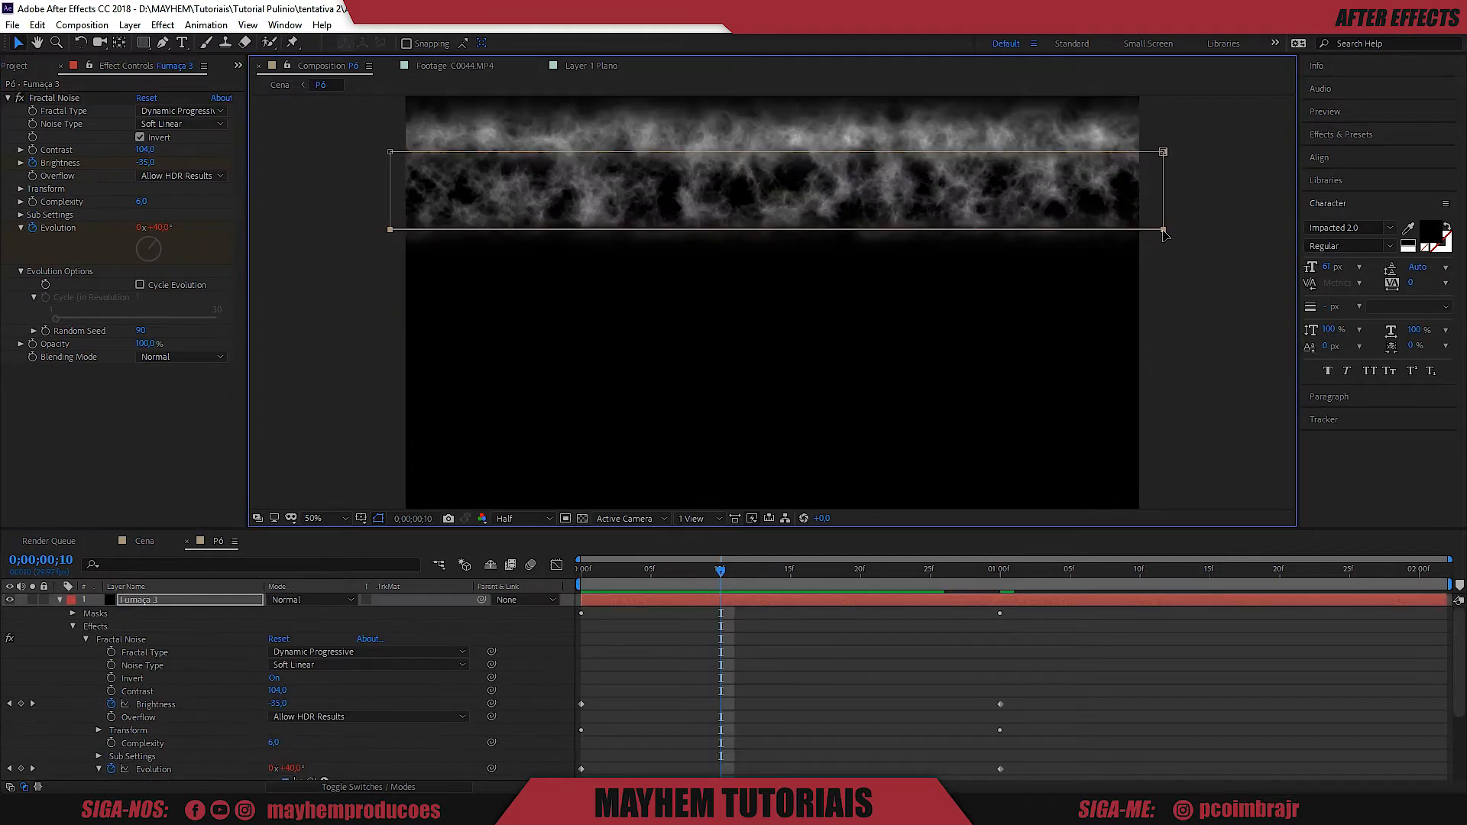
Shift the Mask Path and Mask Feather keyframes of Fumaça 3 so the first pair sits at frame 8, and preview the timing.
click(74, 626)
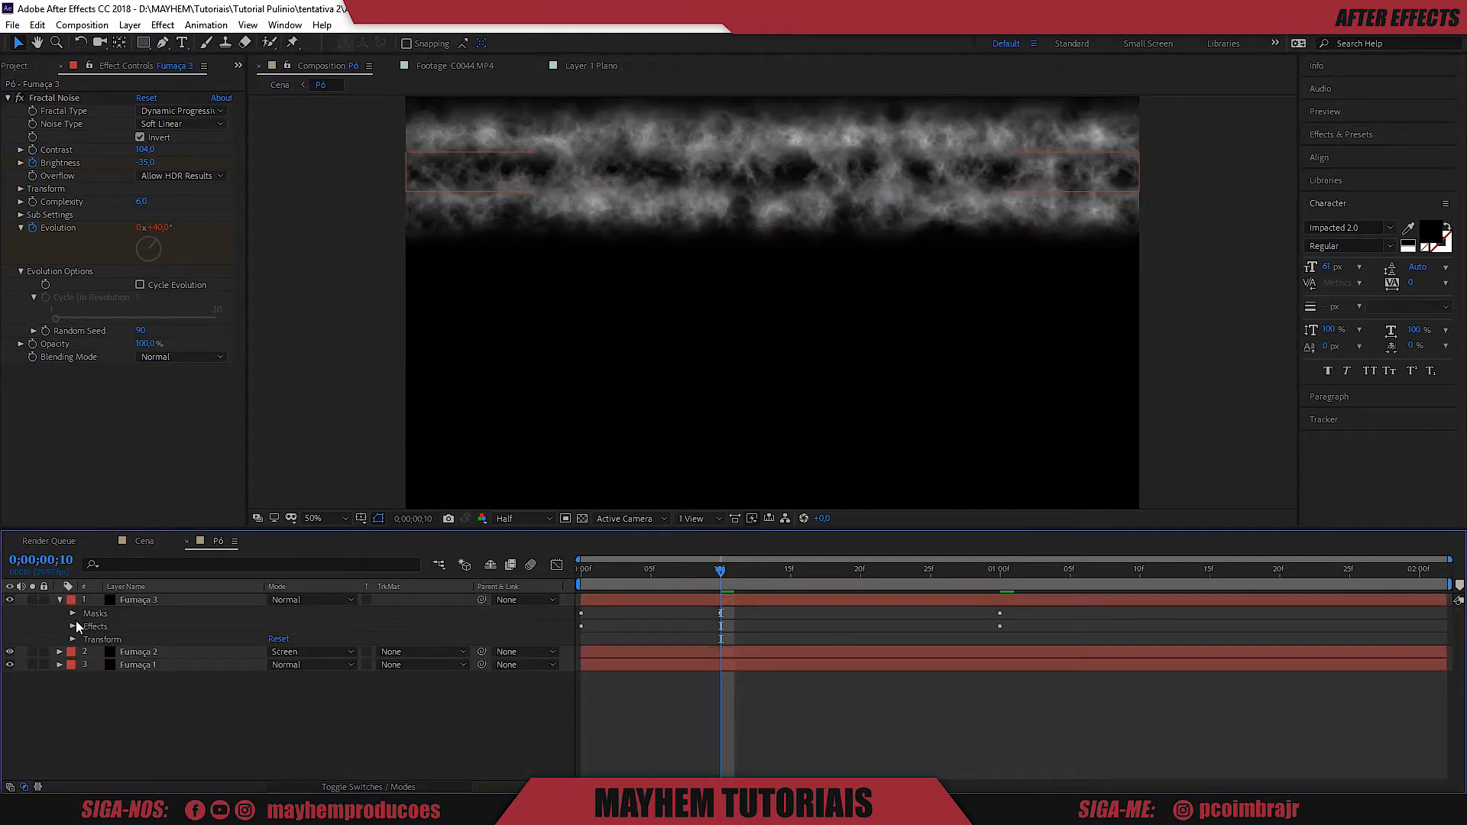
click(72, 616)
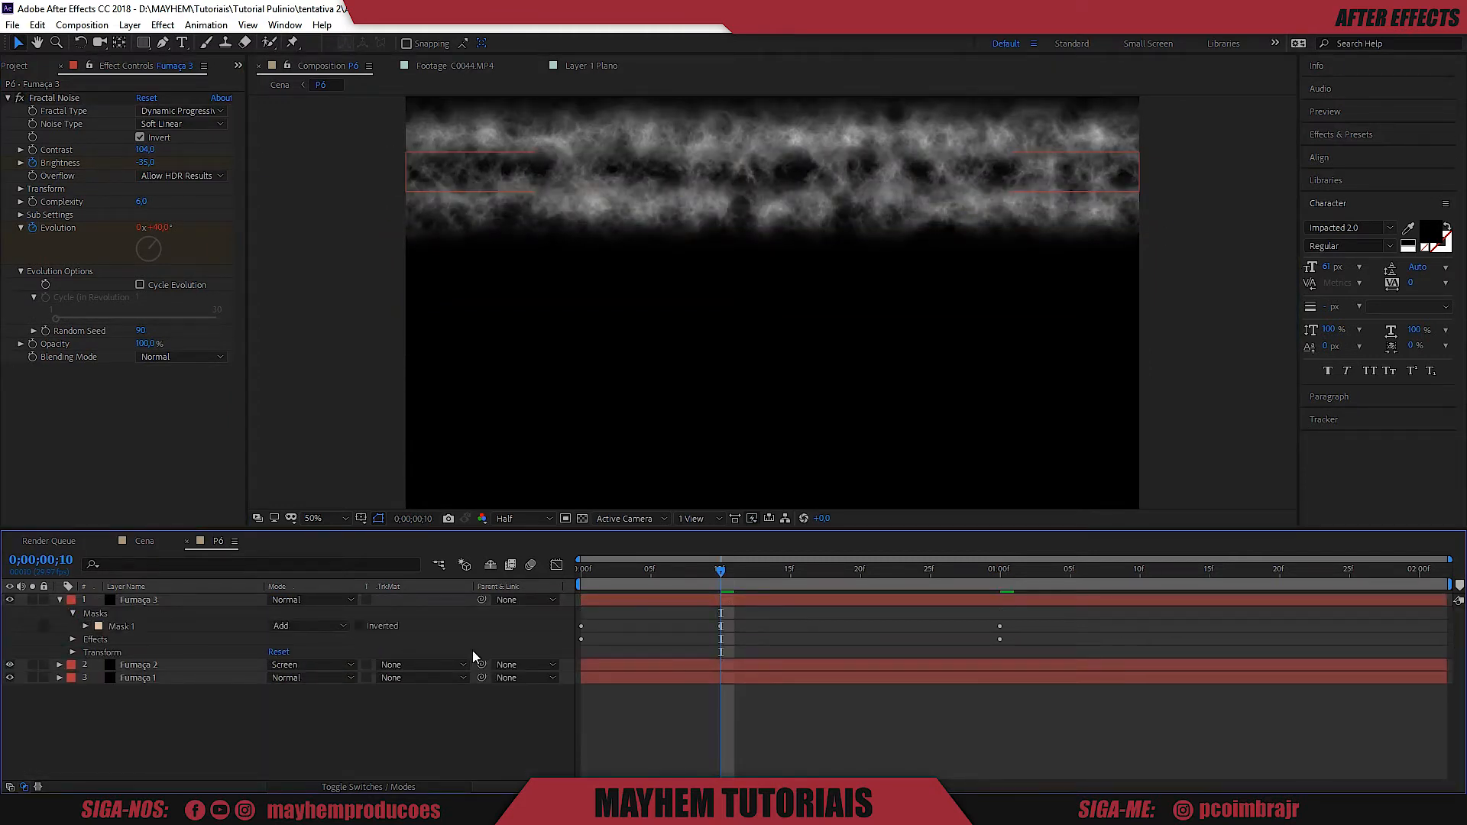
click(86, 626)
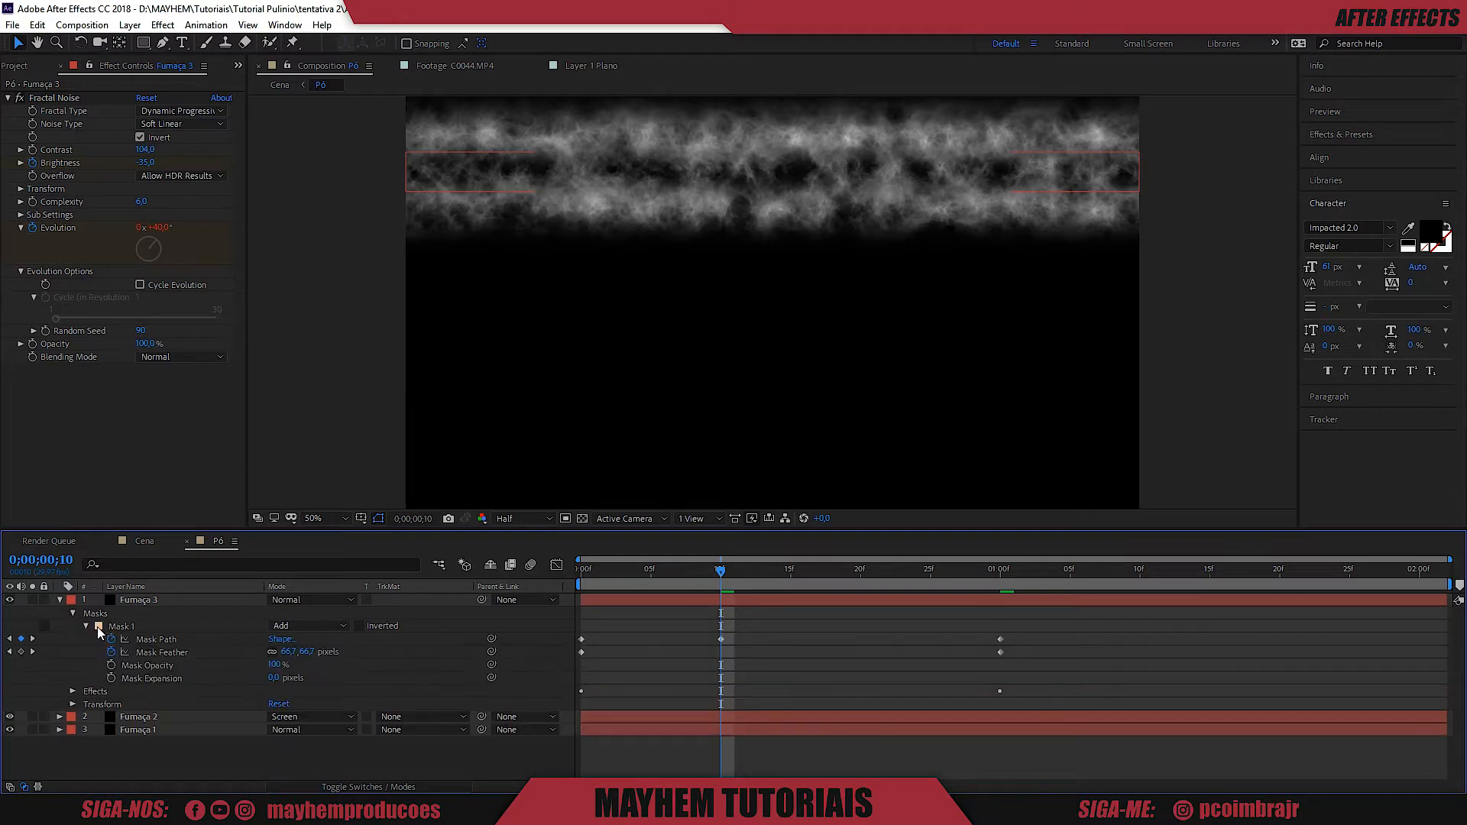
click(159, 639)
drag(603, 635, 649, 656)
mouse_move(659, 582)
mouse_down()
mouse_move(543, 580)
mouse_move(652, 579)
mouse_up()
key(space)
drag(656, 659, 695, 659)
Set the Fumaça 3 layer's blending mode to Screen and apply the CC Glass effect to it.
click(282, 602)
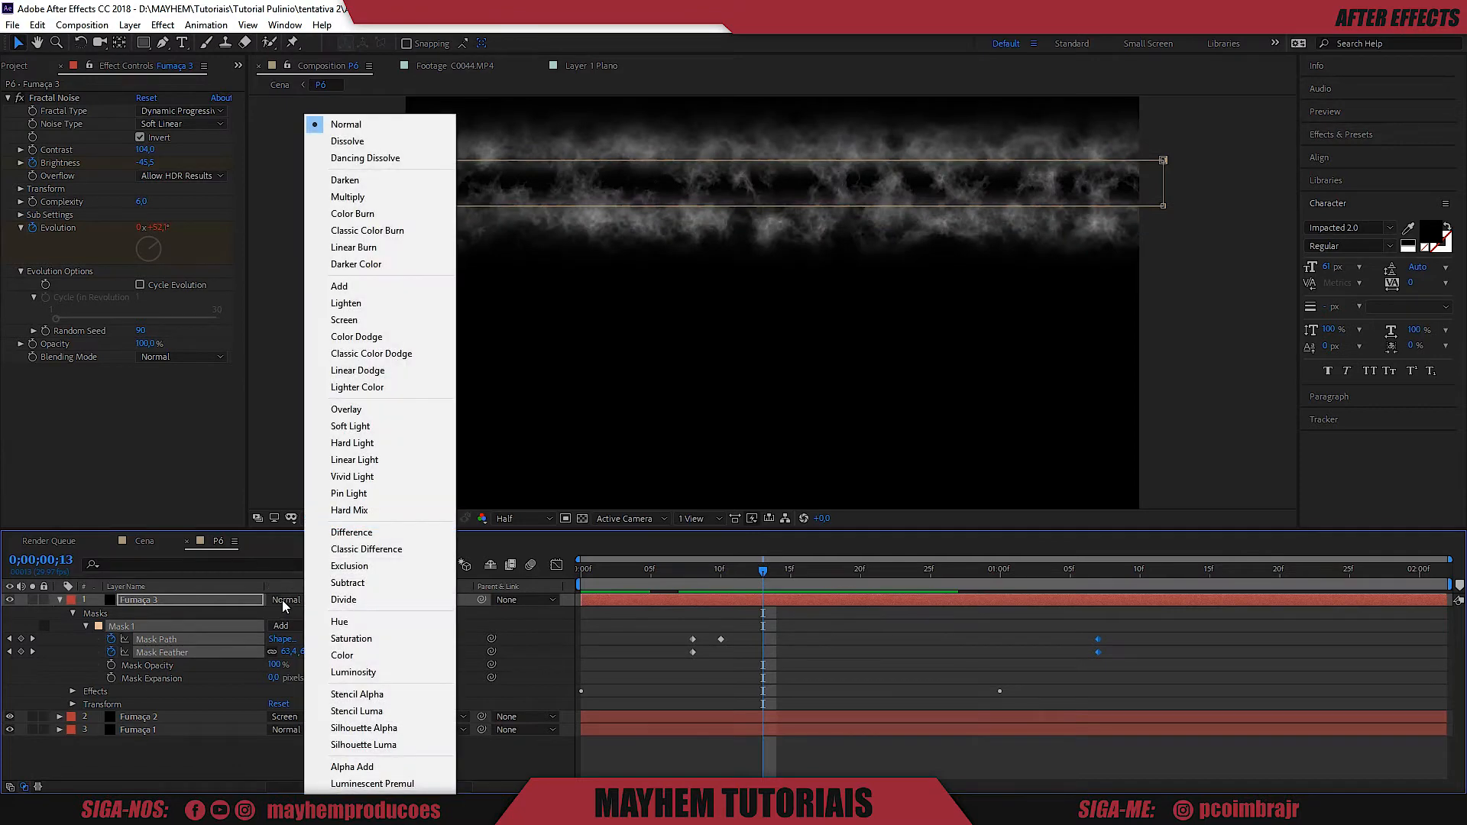
click(369, 320)
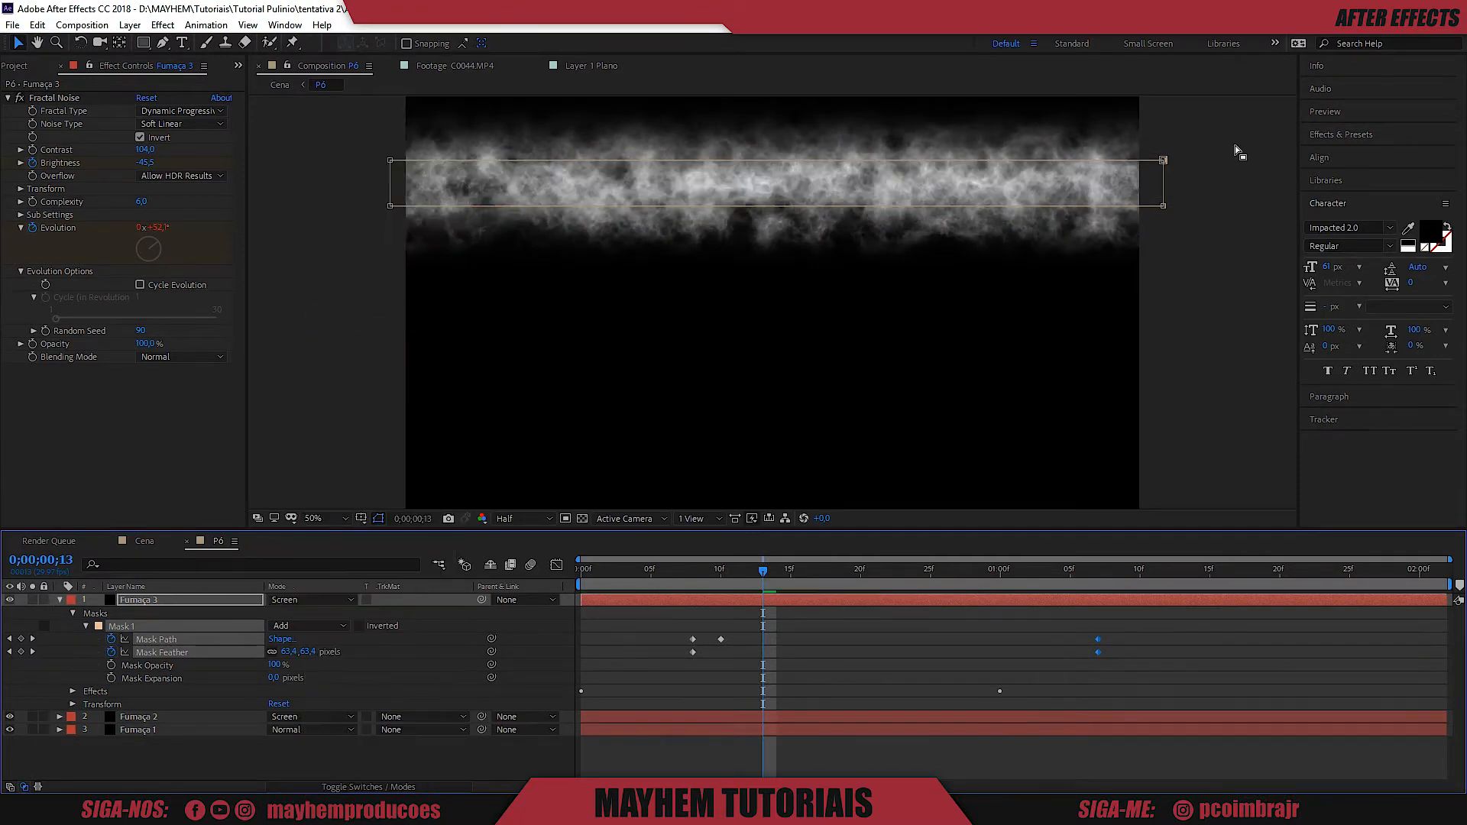
click(148, 603)
key(ctrl+space)
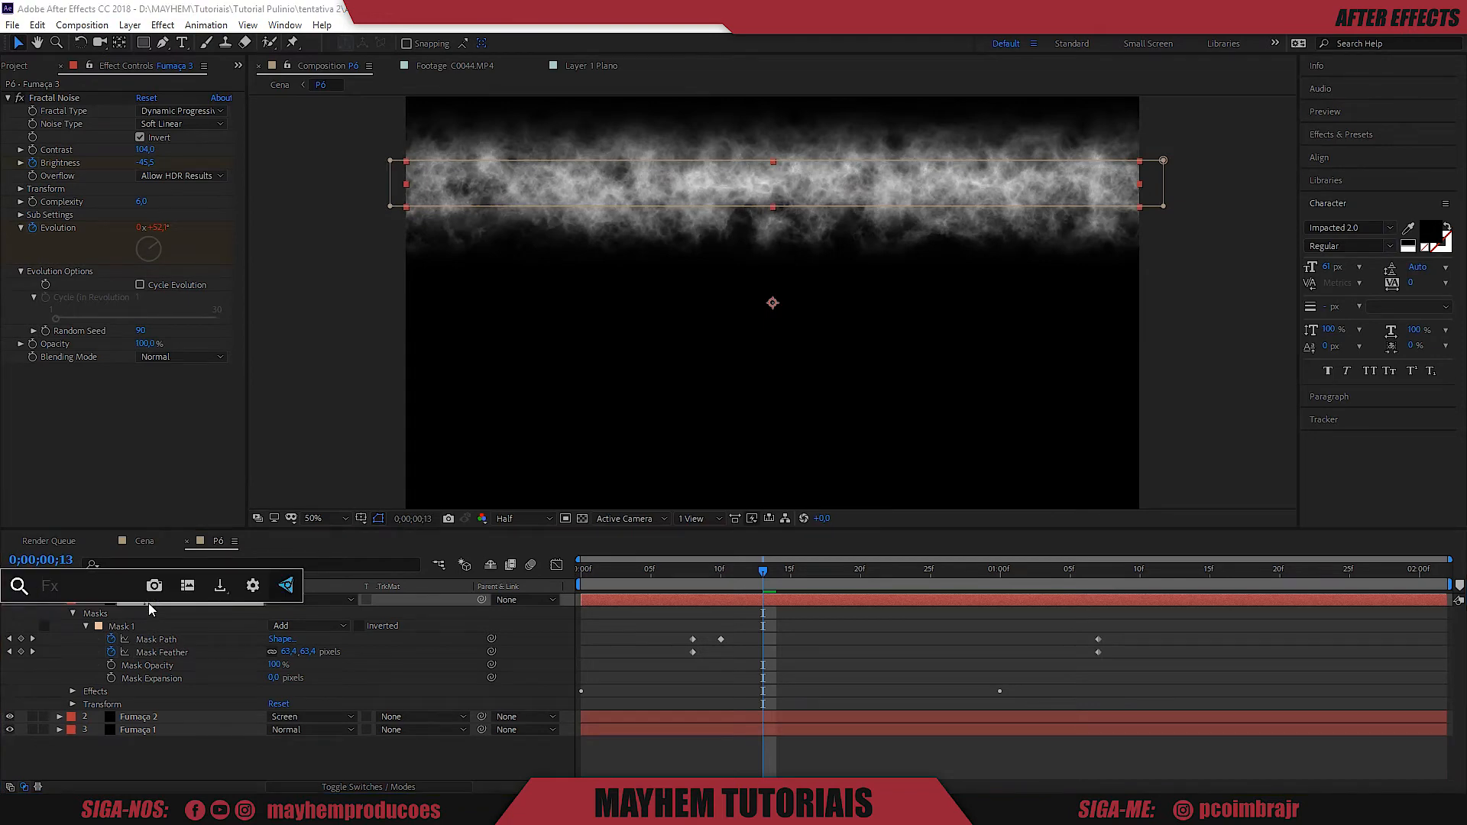
text(cc gla)
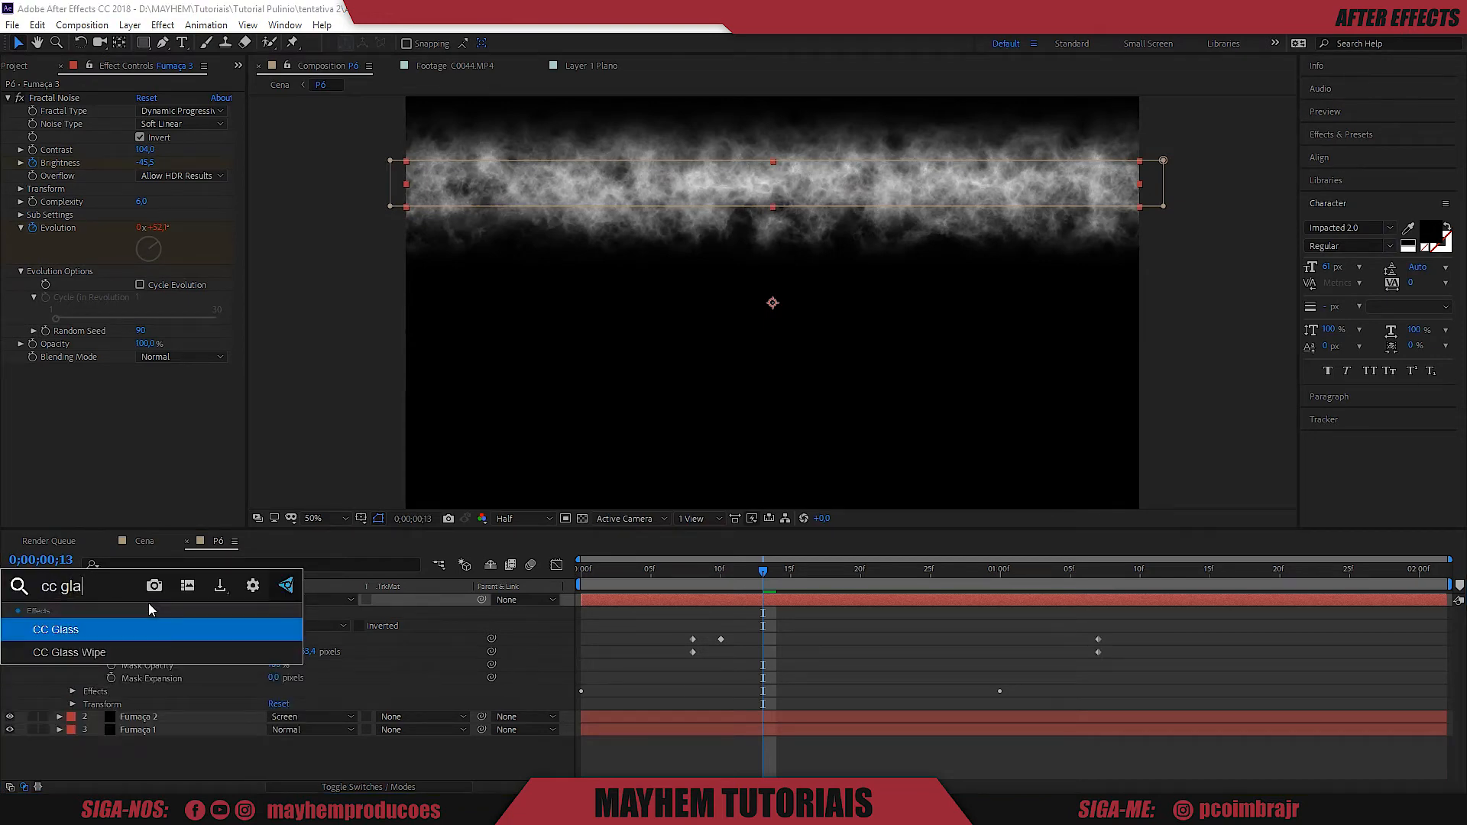
key(Return)
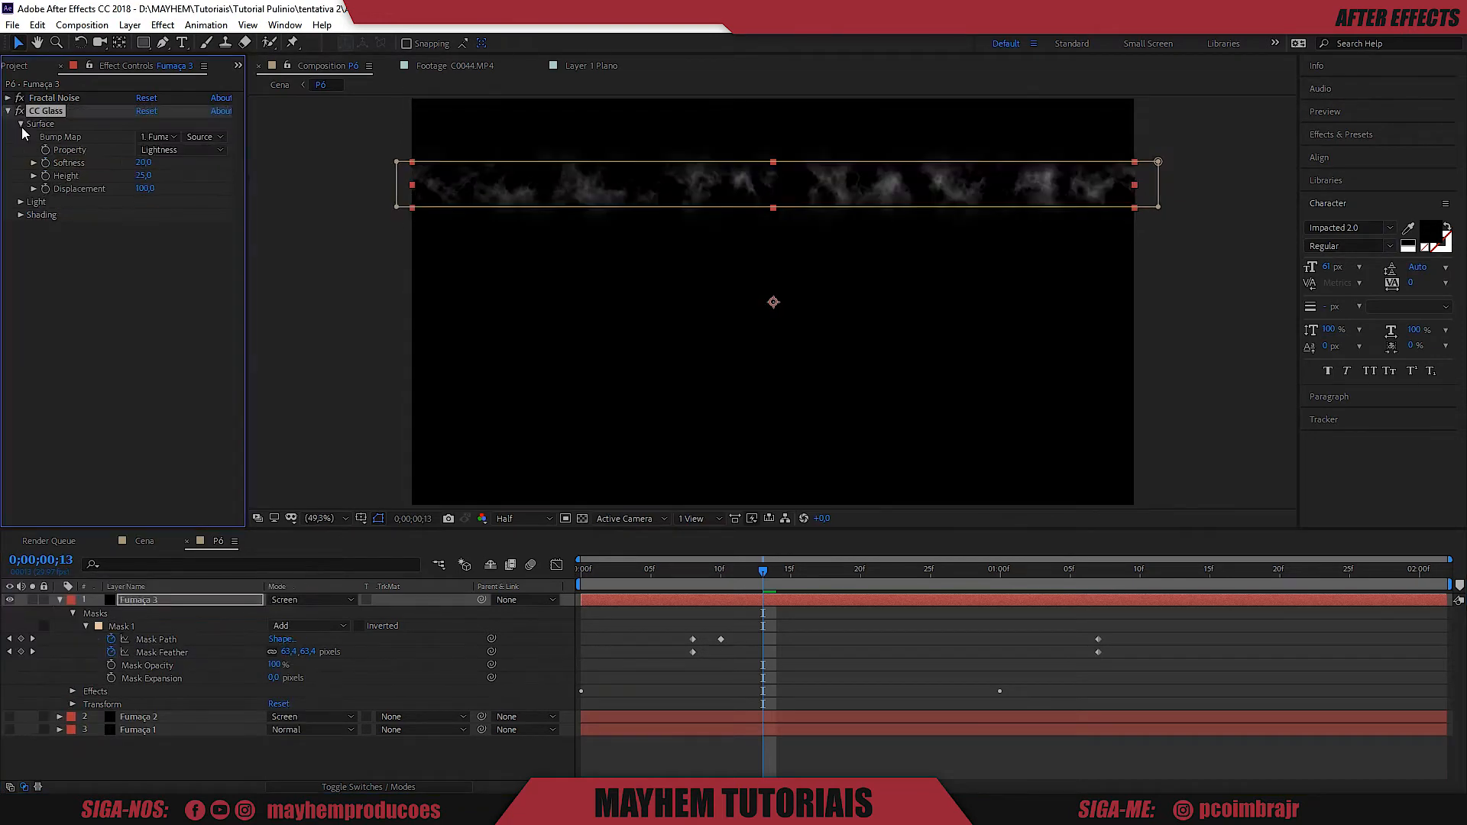
Set the CC Glass Bump Map to None and Displacement to -404, and inspect the smoke at 200% magnification.
click(157, 137)
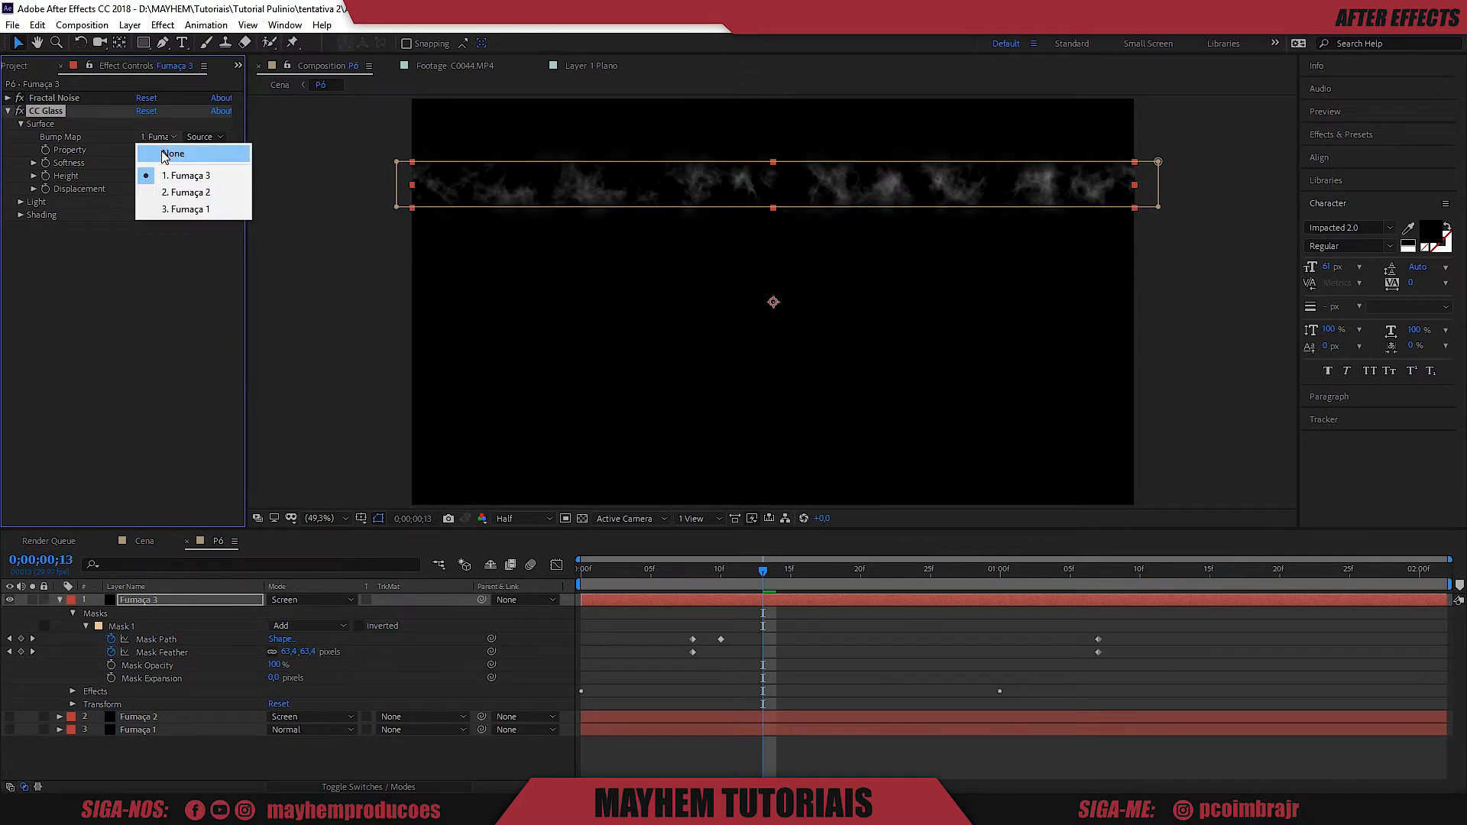
click(165, 155)
drag(142, 188, 2, 190)
click(325, 518)
click(694, 268)
scroll(657, 176, up, 3)
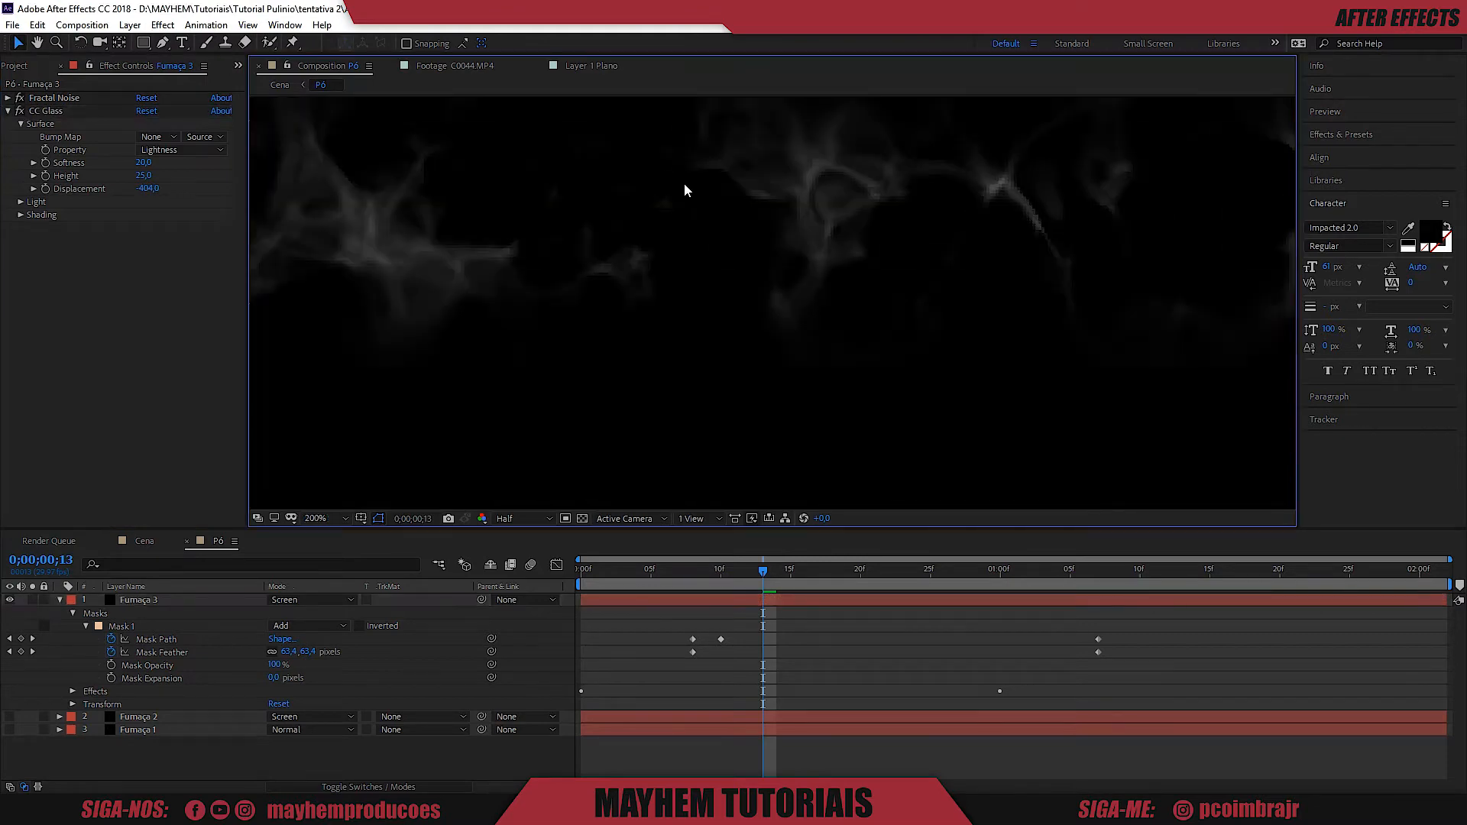
Set the CC Glass Displacement of Fumaça 3 to about -590 and check the smoke's texture.
scroll(684, 191, down, 3)
click(148, 189)
text(100)
key(Return)
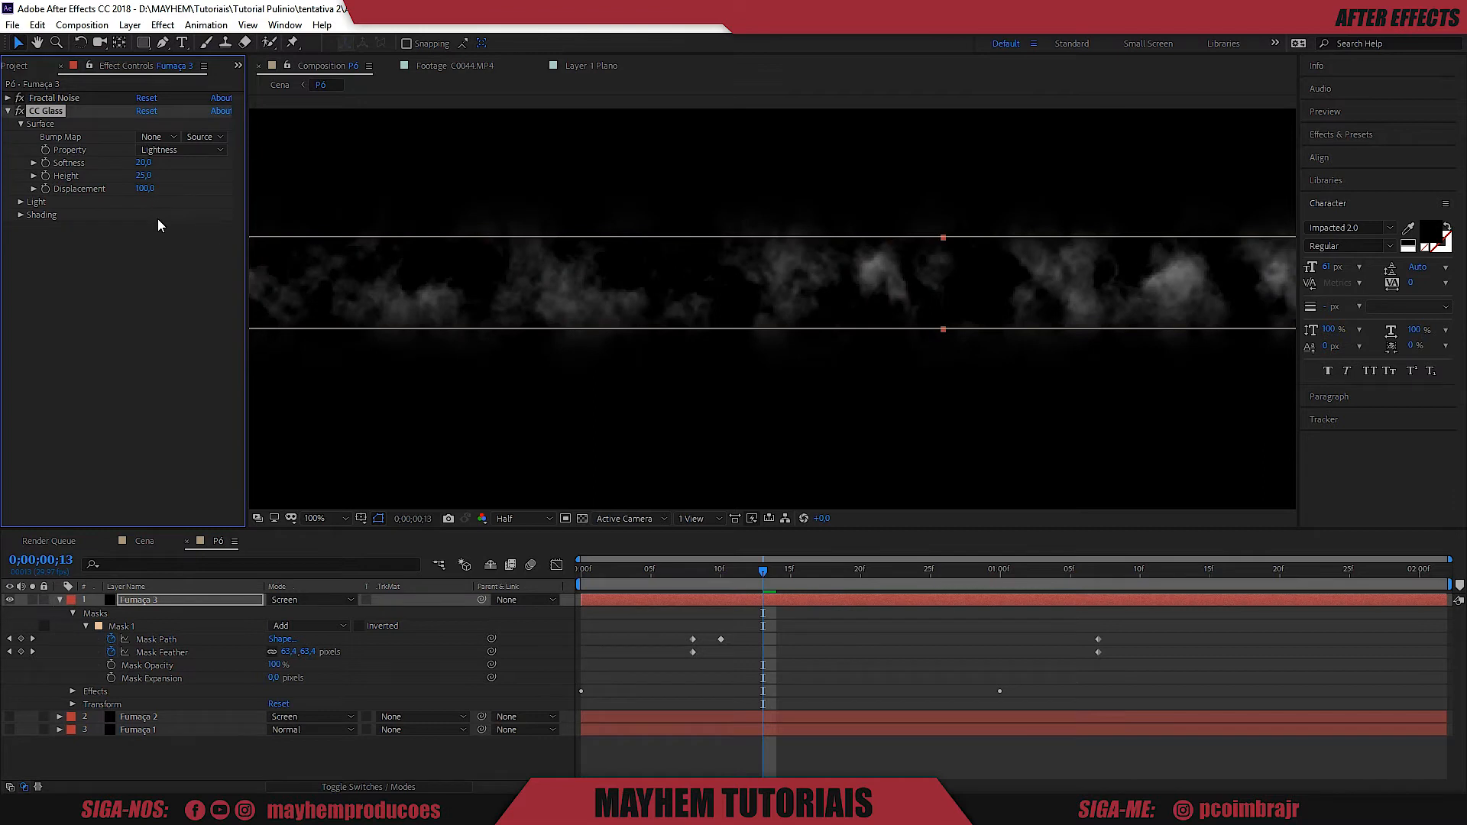
drag(152, 190, 89, 190)
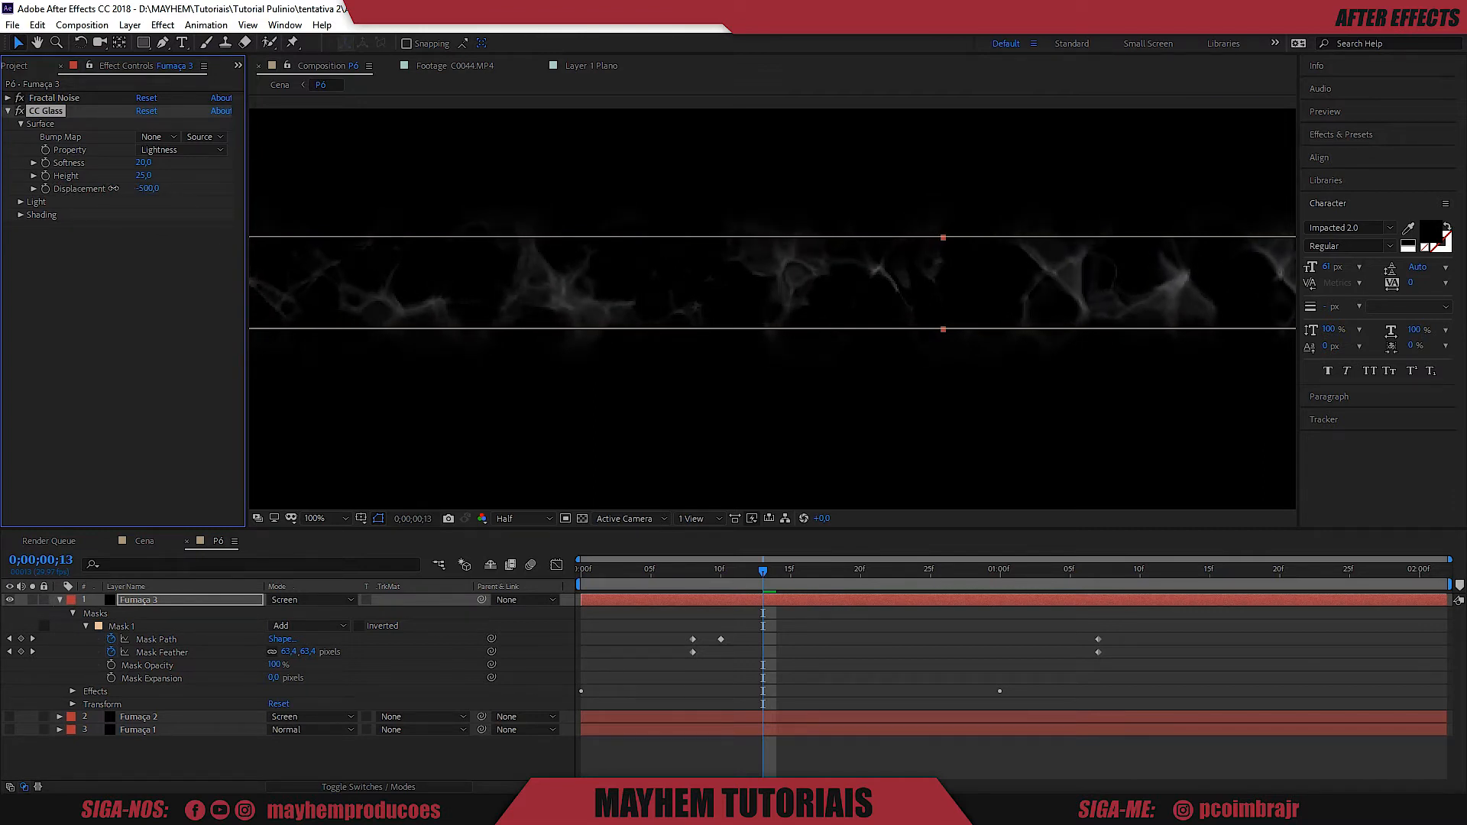
drag(178, 188, 112, 188)
click(327, 519)
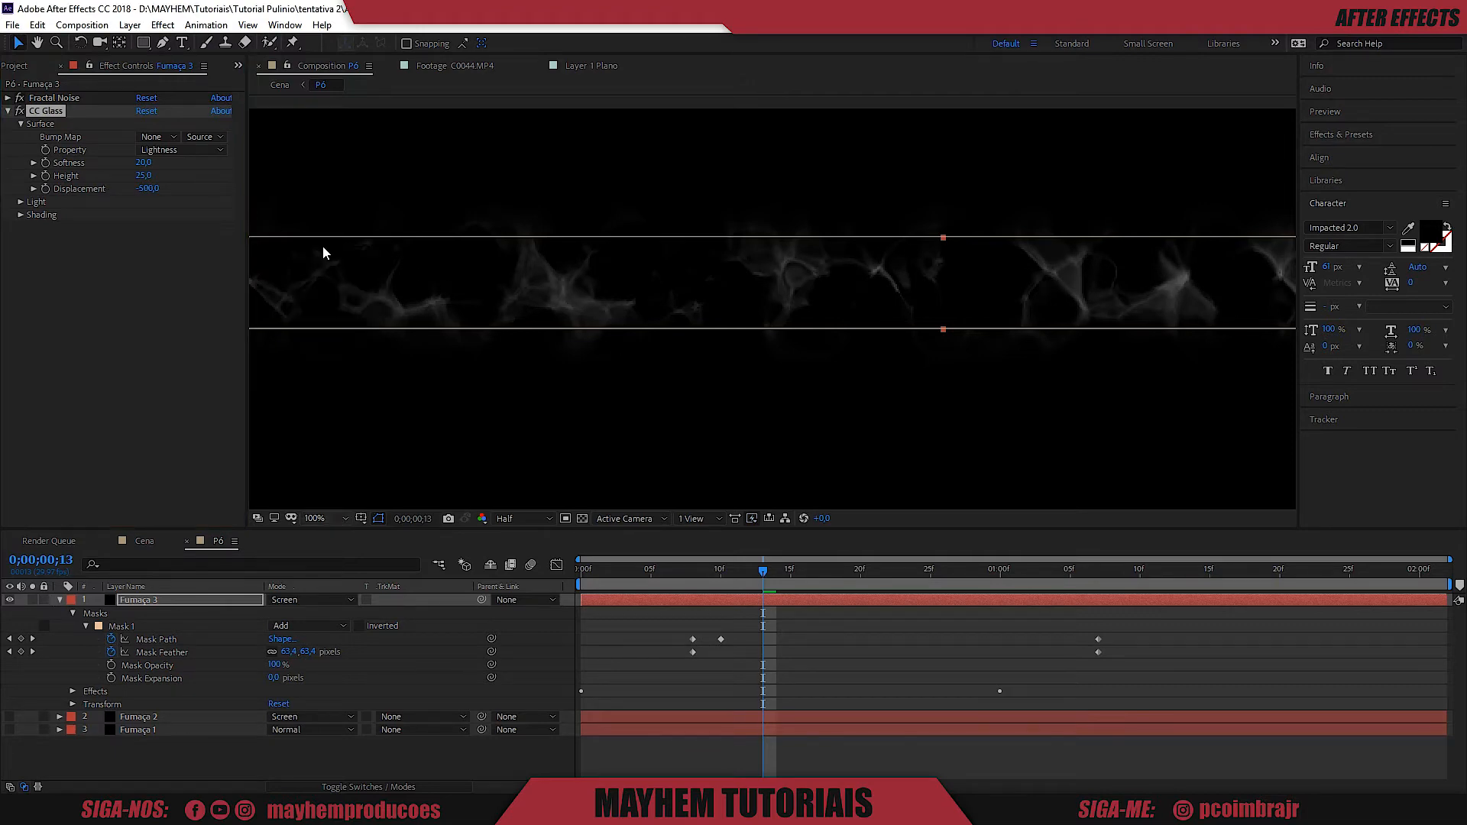
click(323, 249)
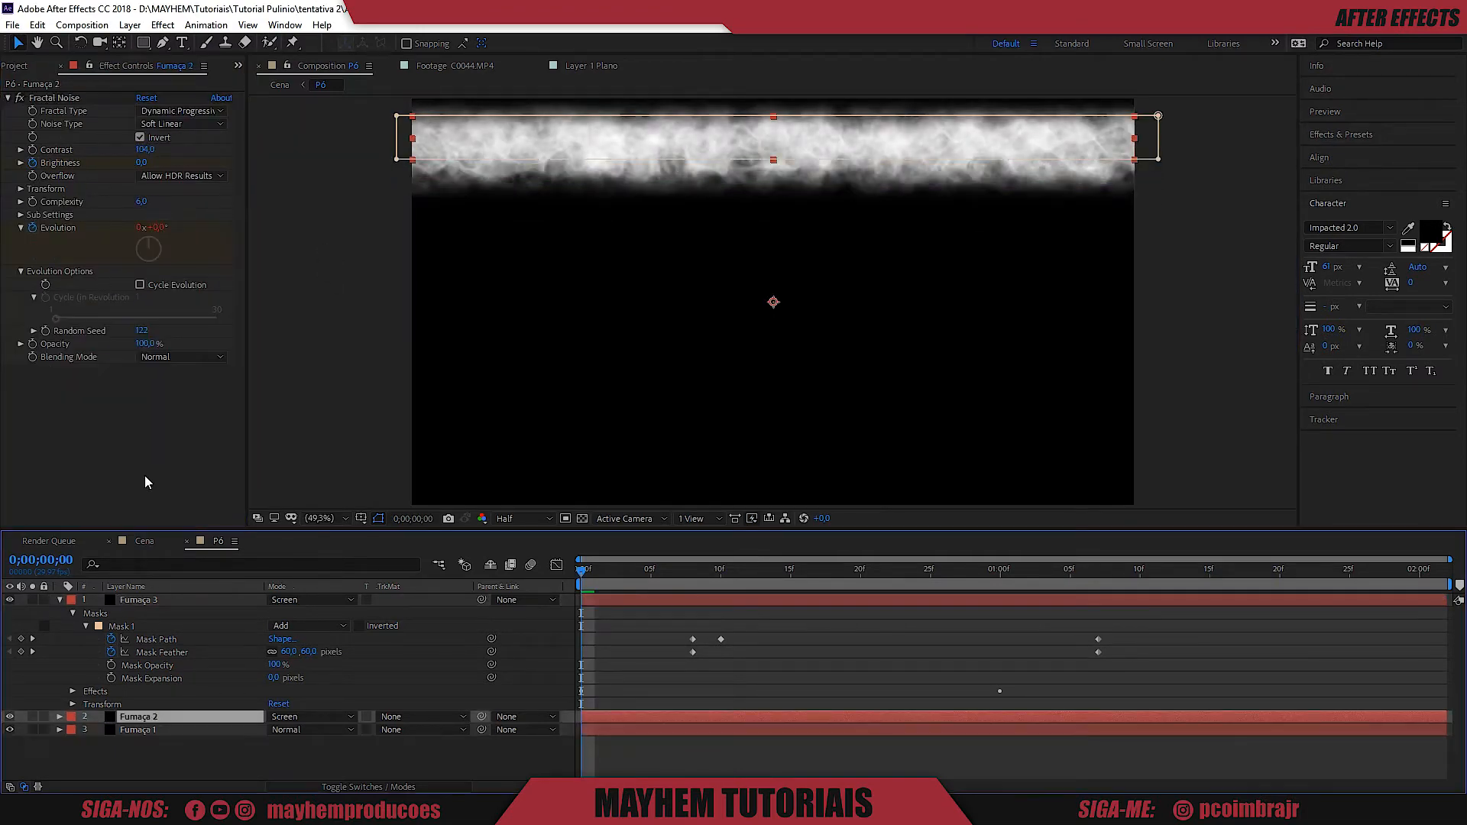
Set the Fractal Noise Contrast of Fumaça 3 to 207 and raise the lower edge of its mask at the first frame.
mouse_move(145, 149)
mouse_down()
mouse_move(253, 152)
mouse_move(61, 151)
mouse_move(119, 157)
mouse_up()
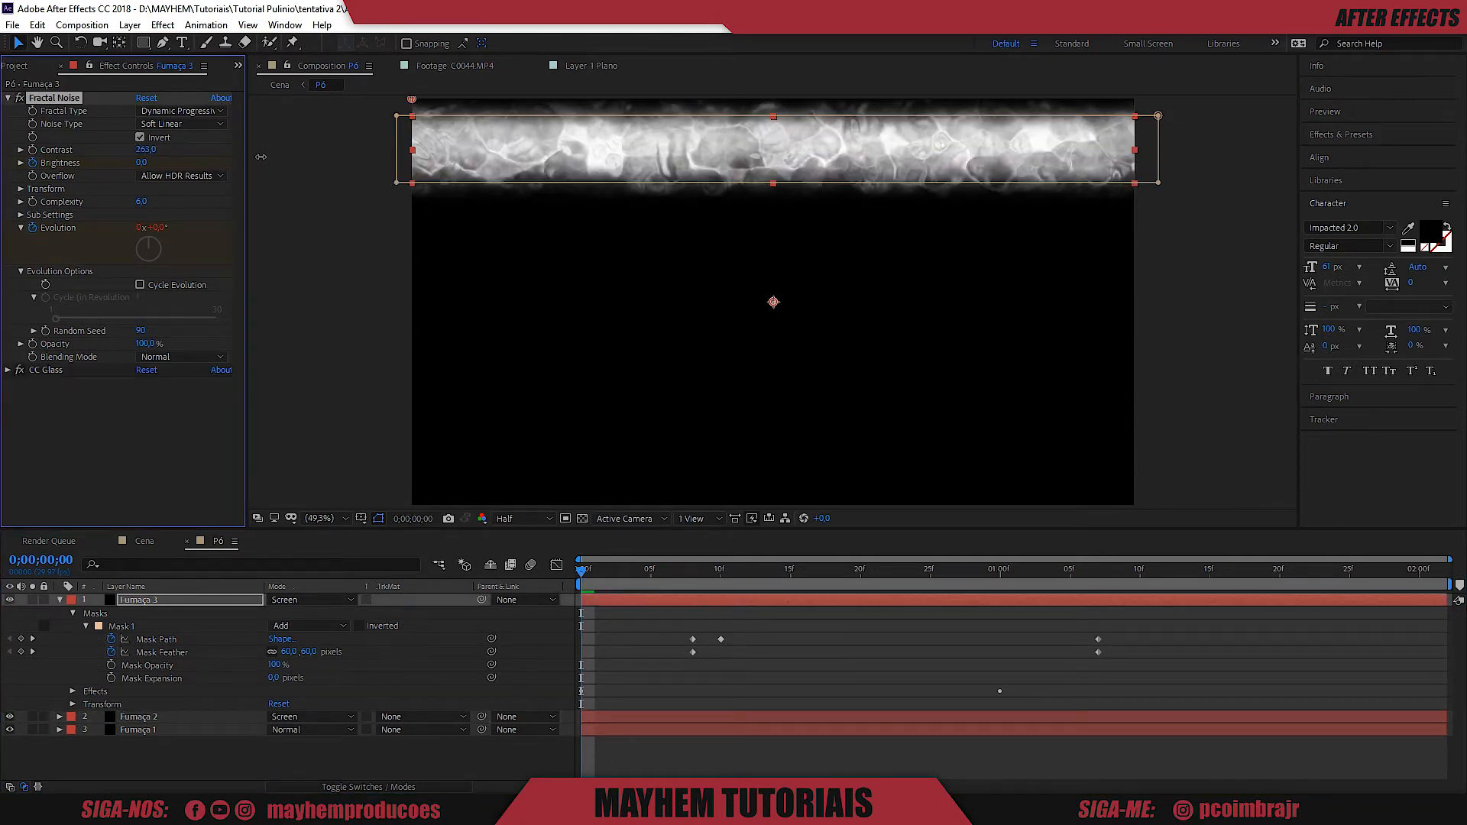
drag(260, 157, 226, 158)
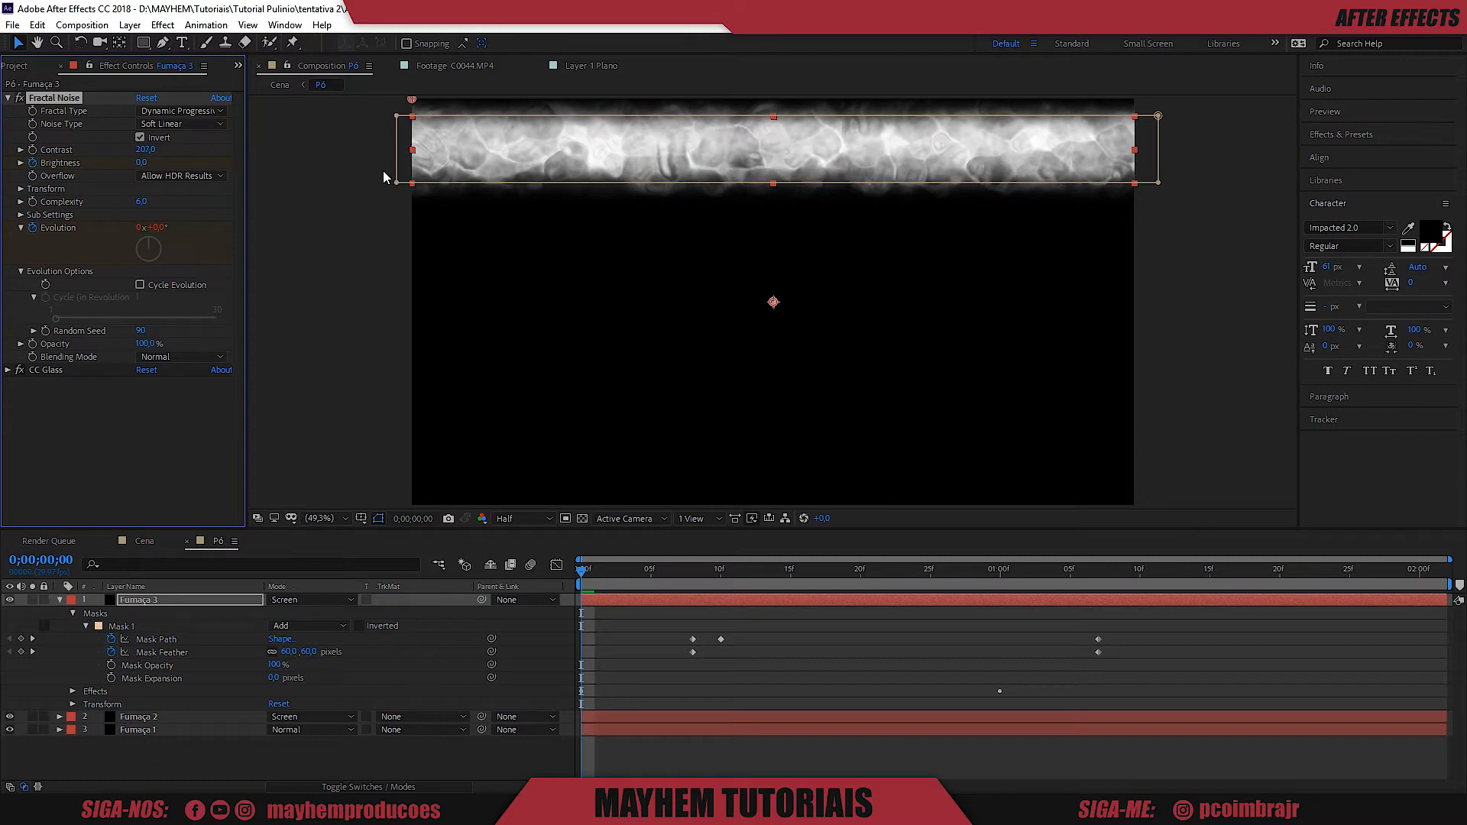
click(396, 186)
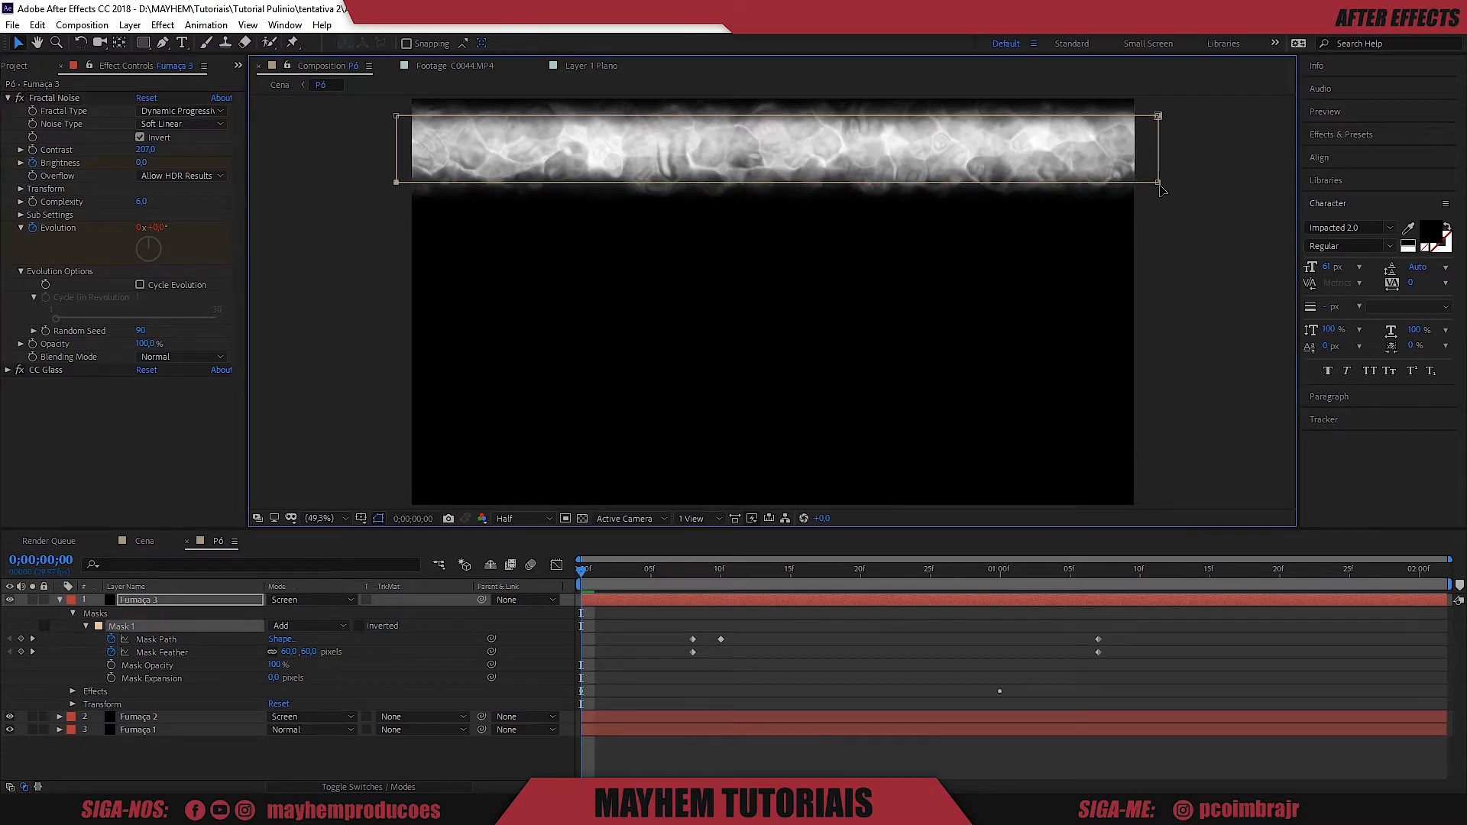
drag(1160, 186, 1159, 147)
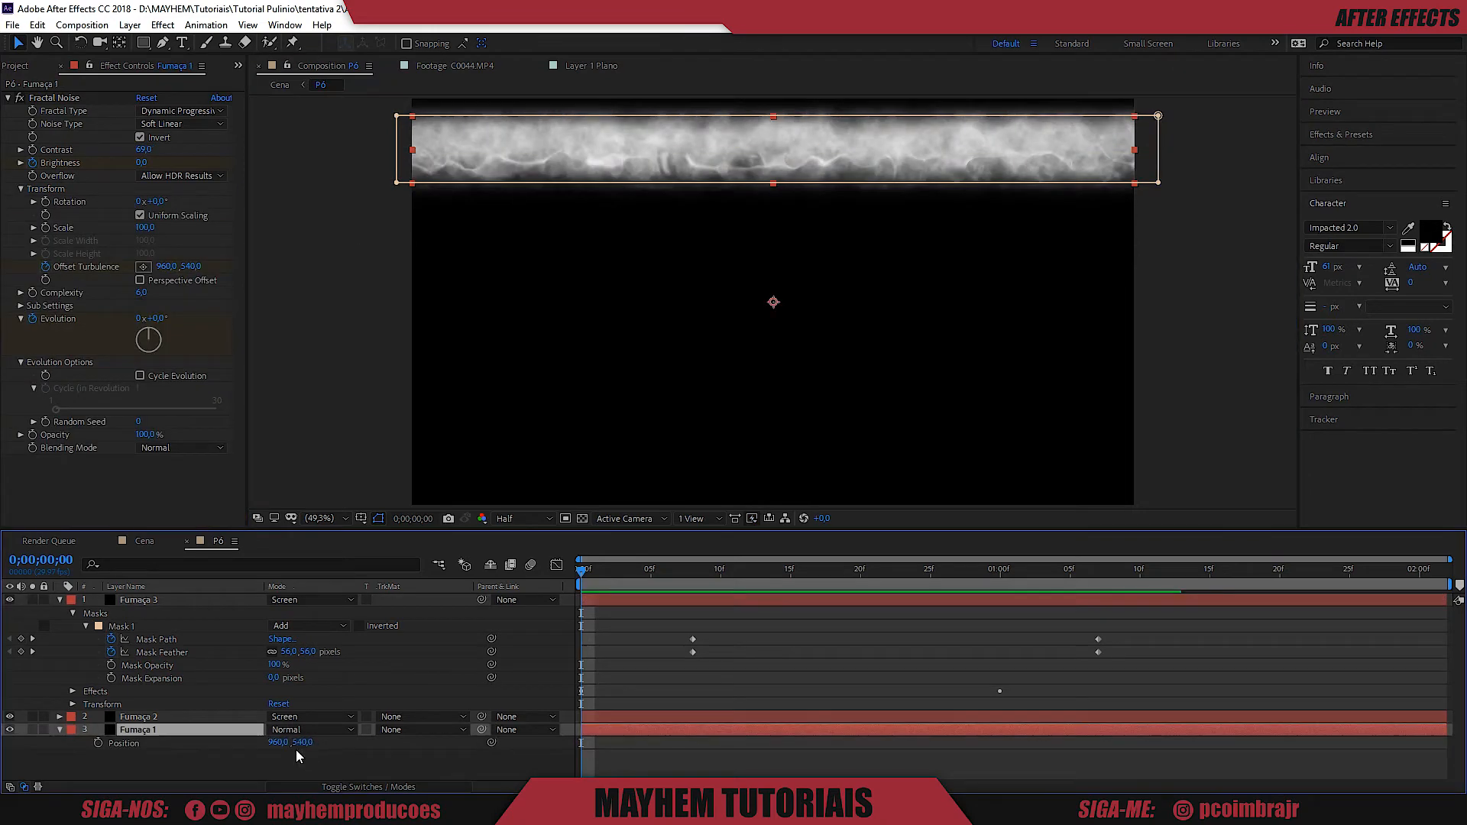
Move the Fumaça 1, Fumaça 2 and Fumaça 3 layers down together to Position 960, 600 and preview the smoke's movement.
drag(304, 742, 336, 743)
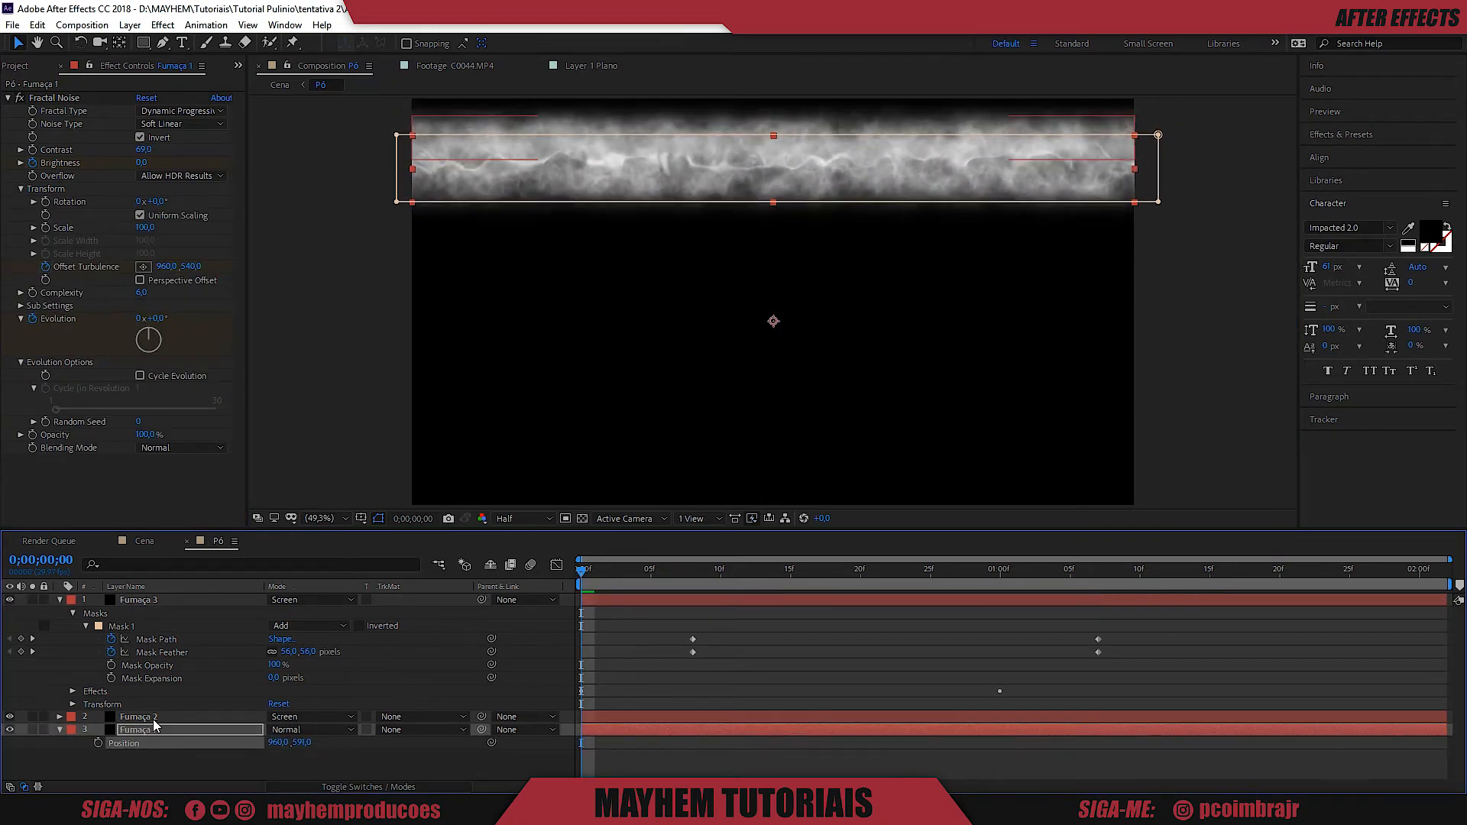
key(ctrl+z)
shift+click(157, 601)
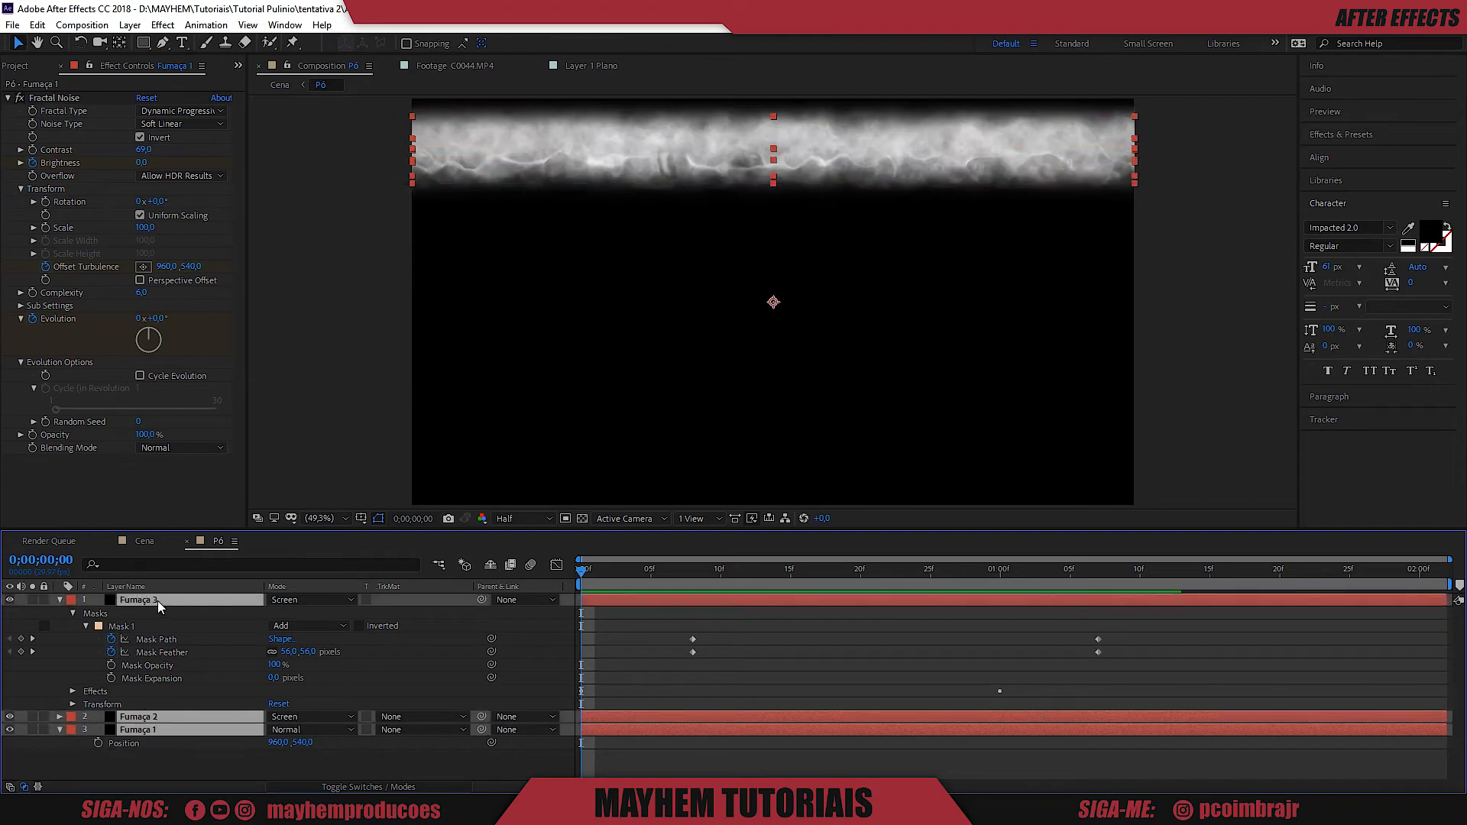
key(u)
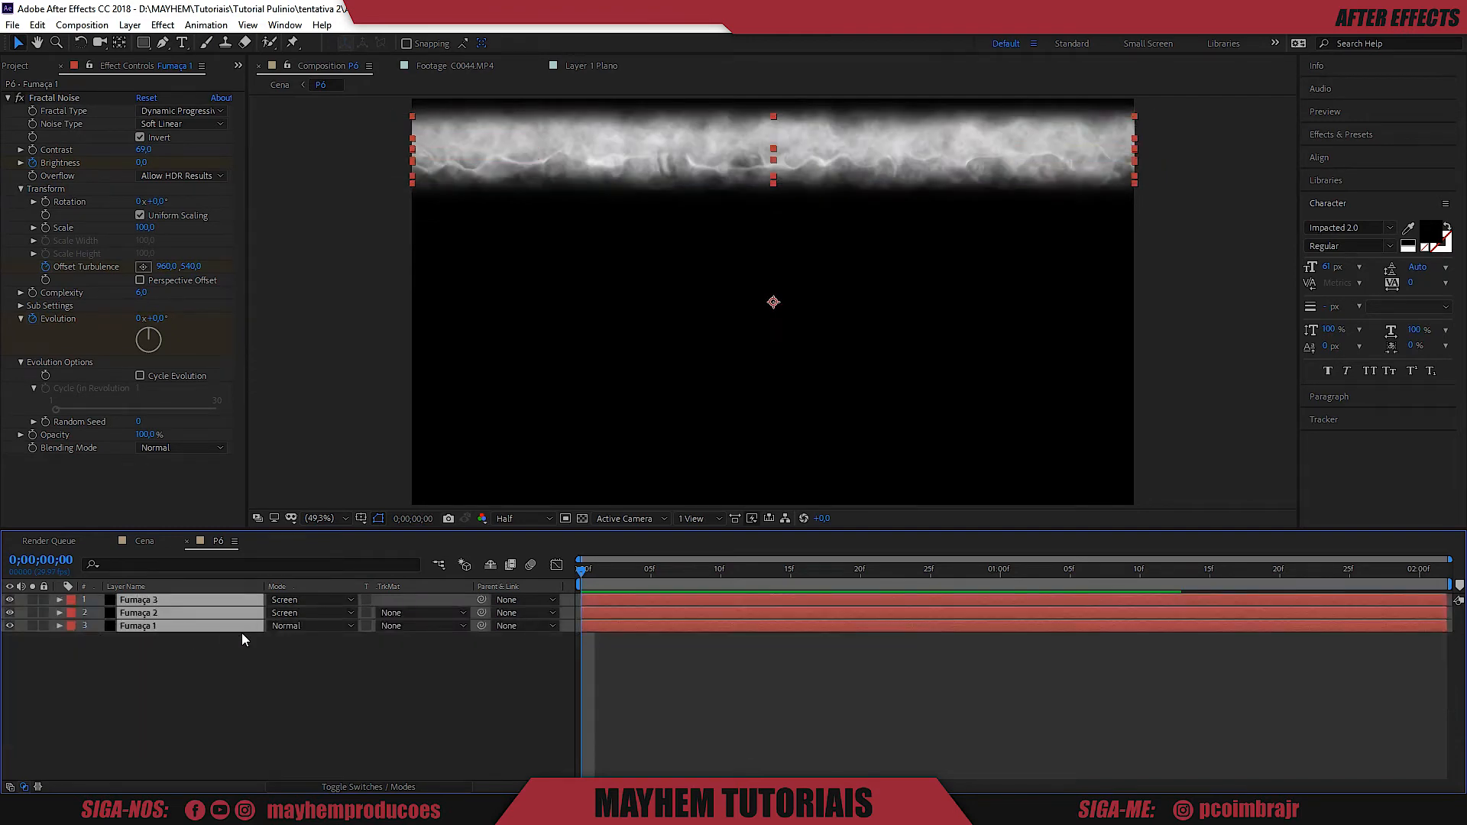
key(p)
drag(304, 619, 342, 626)
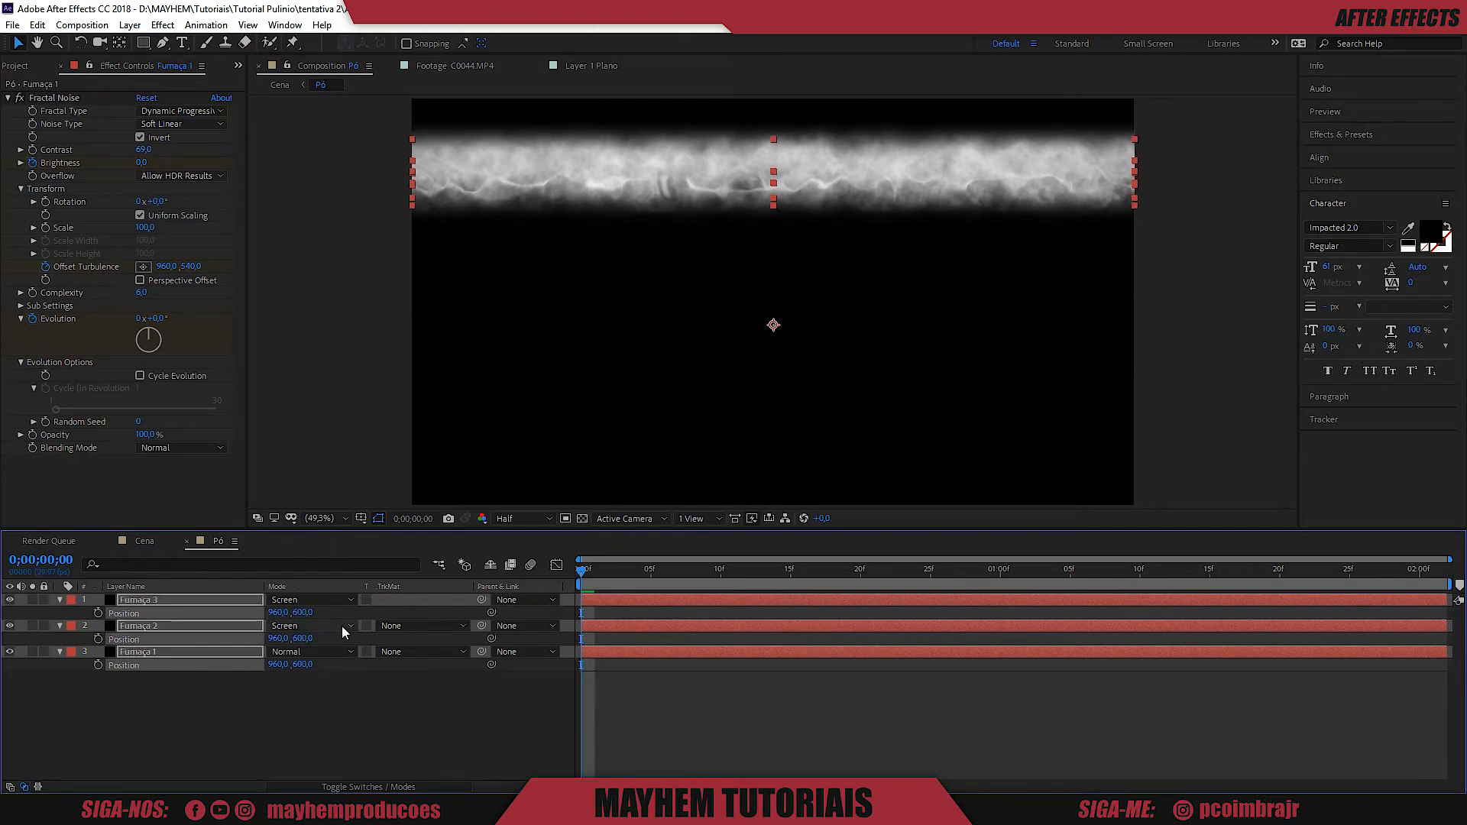
drag(604, 571, 798, 599)
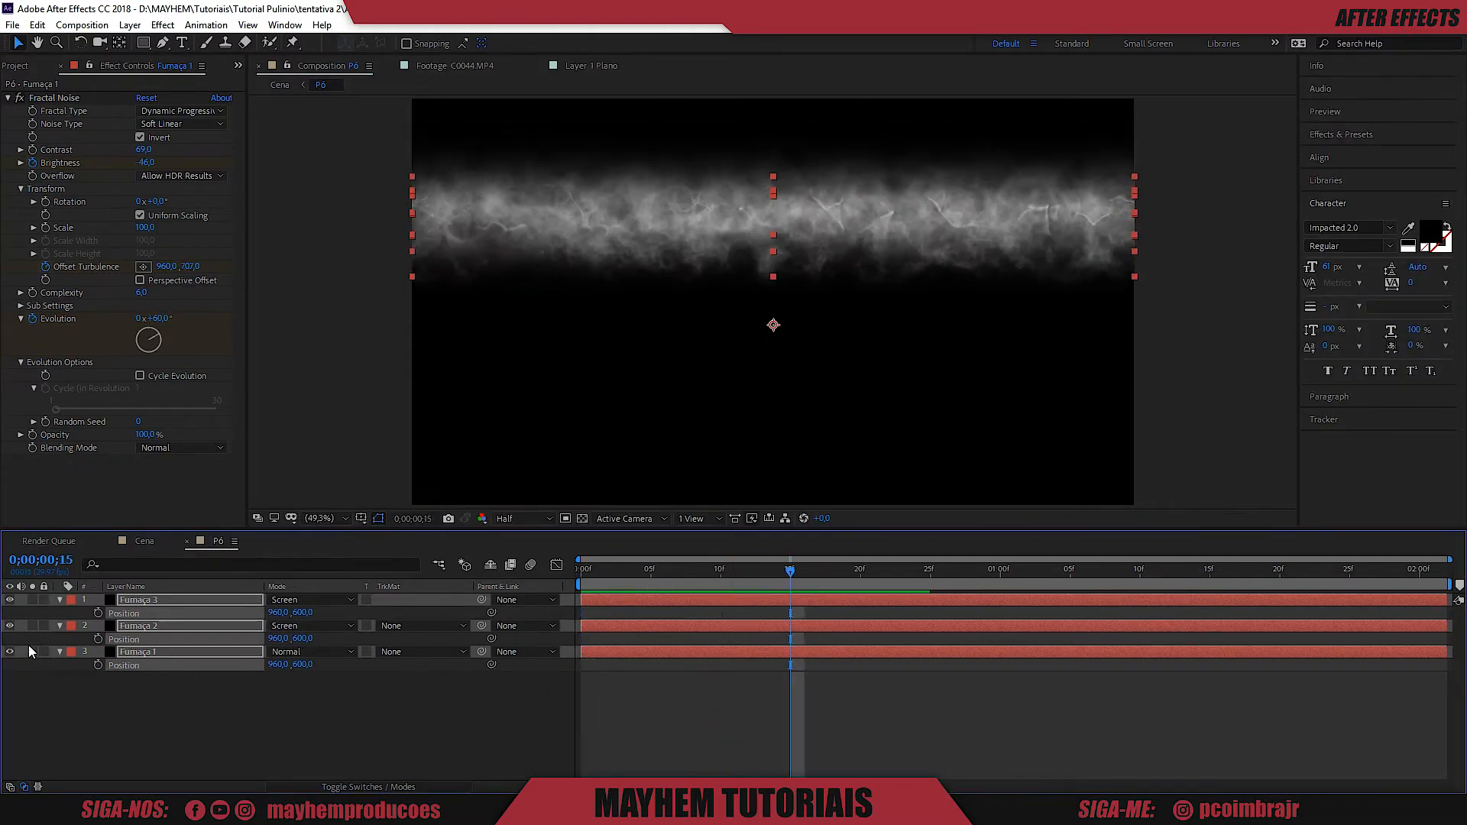
click(140, 724)
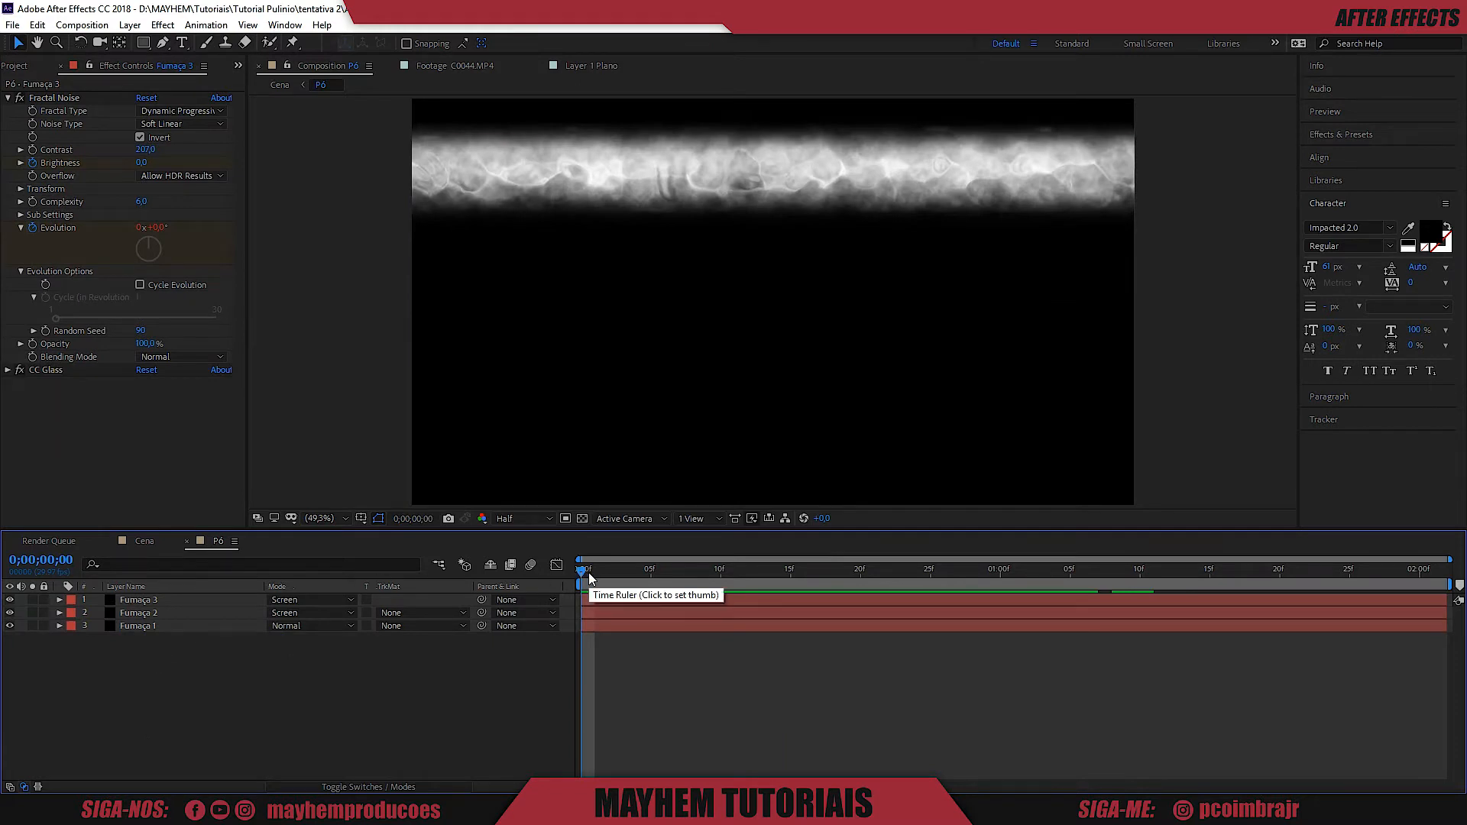
drag(589, 579, 763, 580)
key(Home)
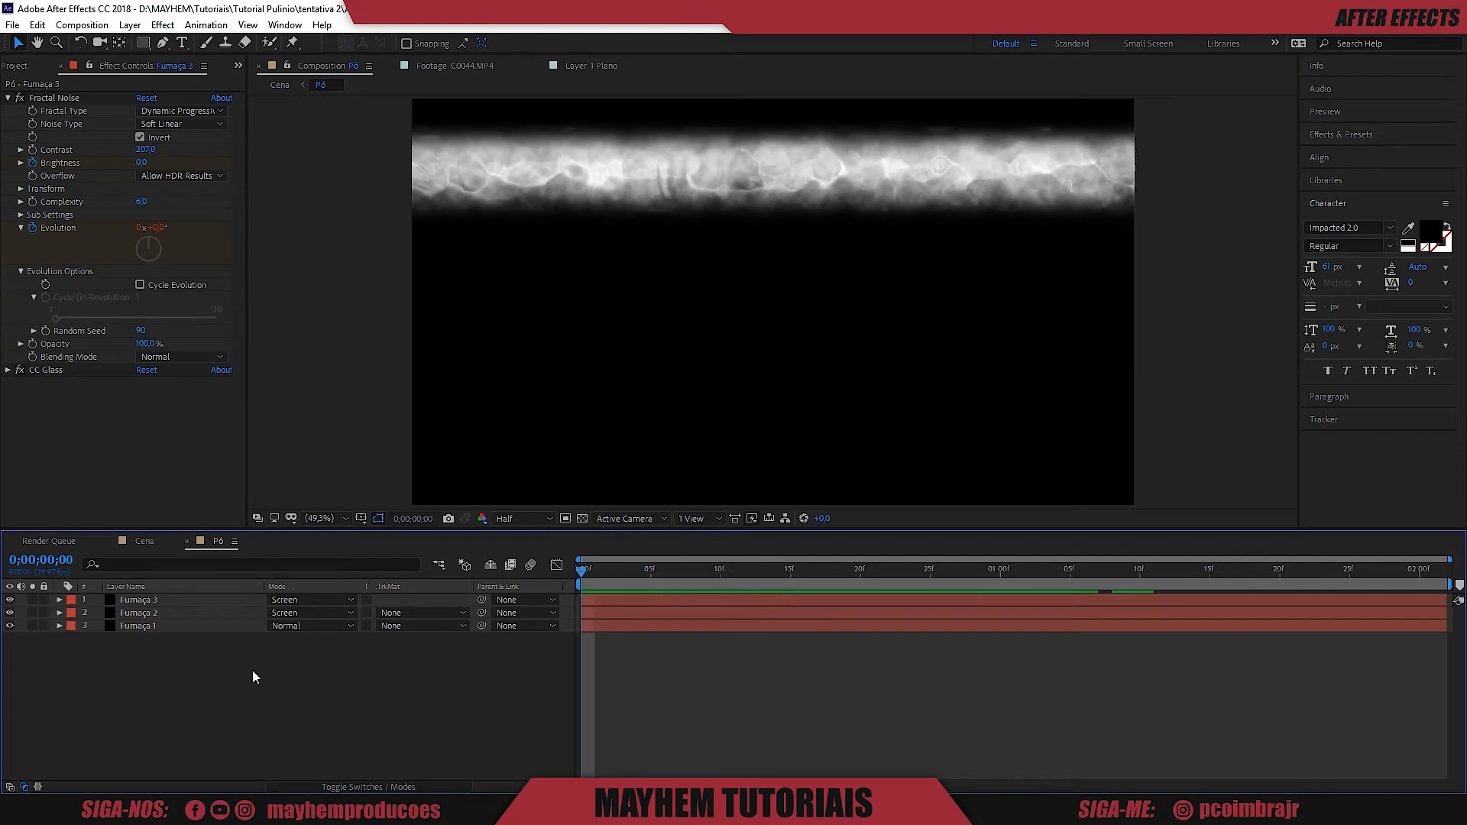
Add an adjustment layer above the smoke layers and apply the Polar Coordinates effect to it.
right_click(137, 671)
click(227, 692)
right_click(200, 676)
mouse_move(291, 510)
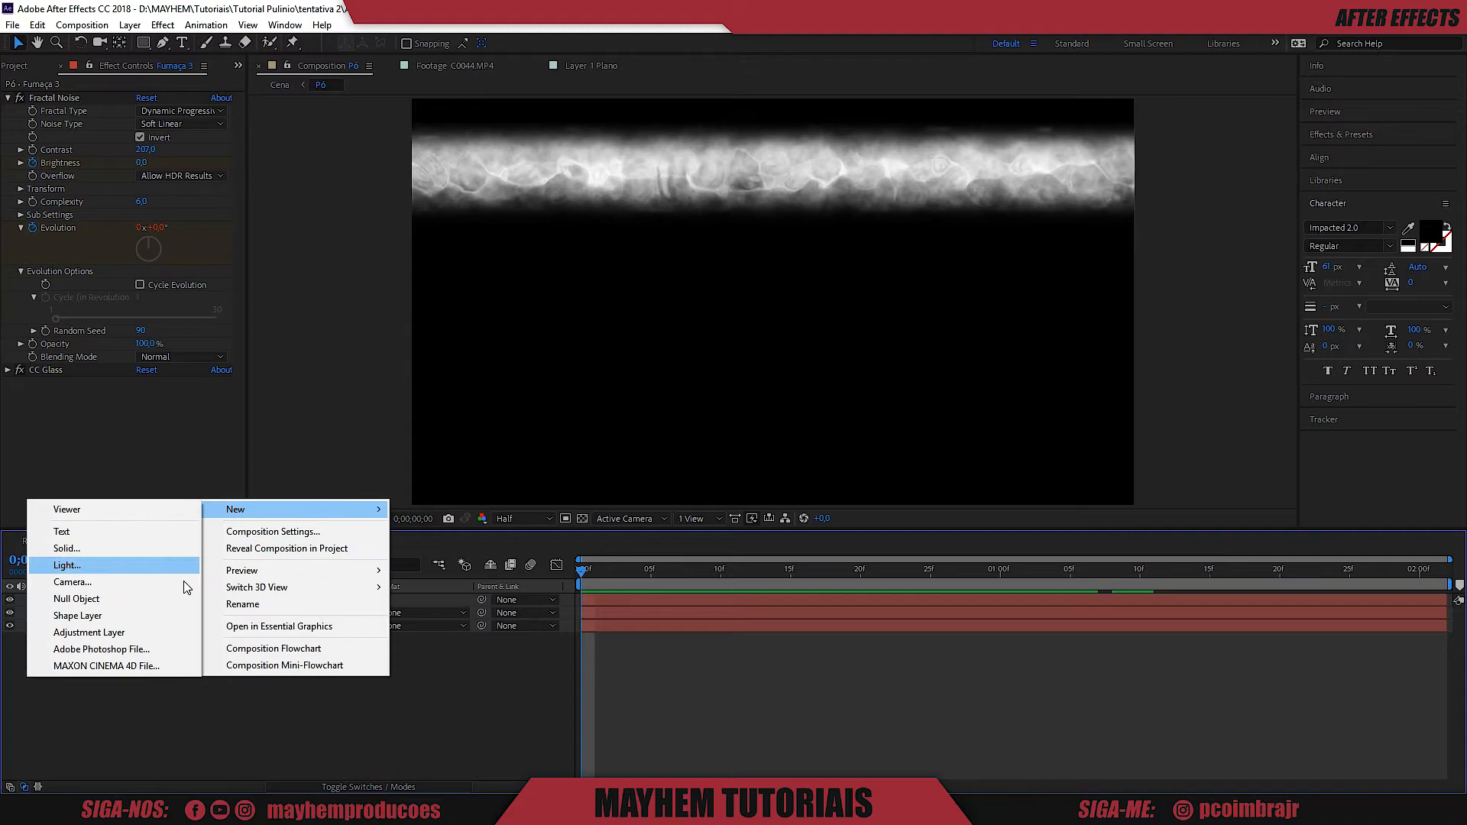
click(89, 633)
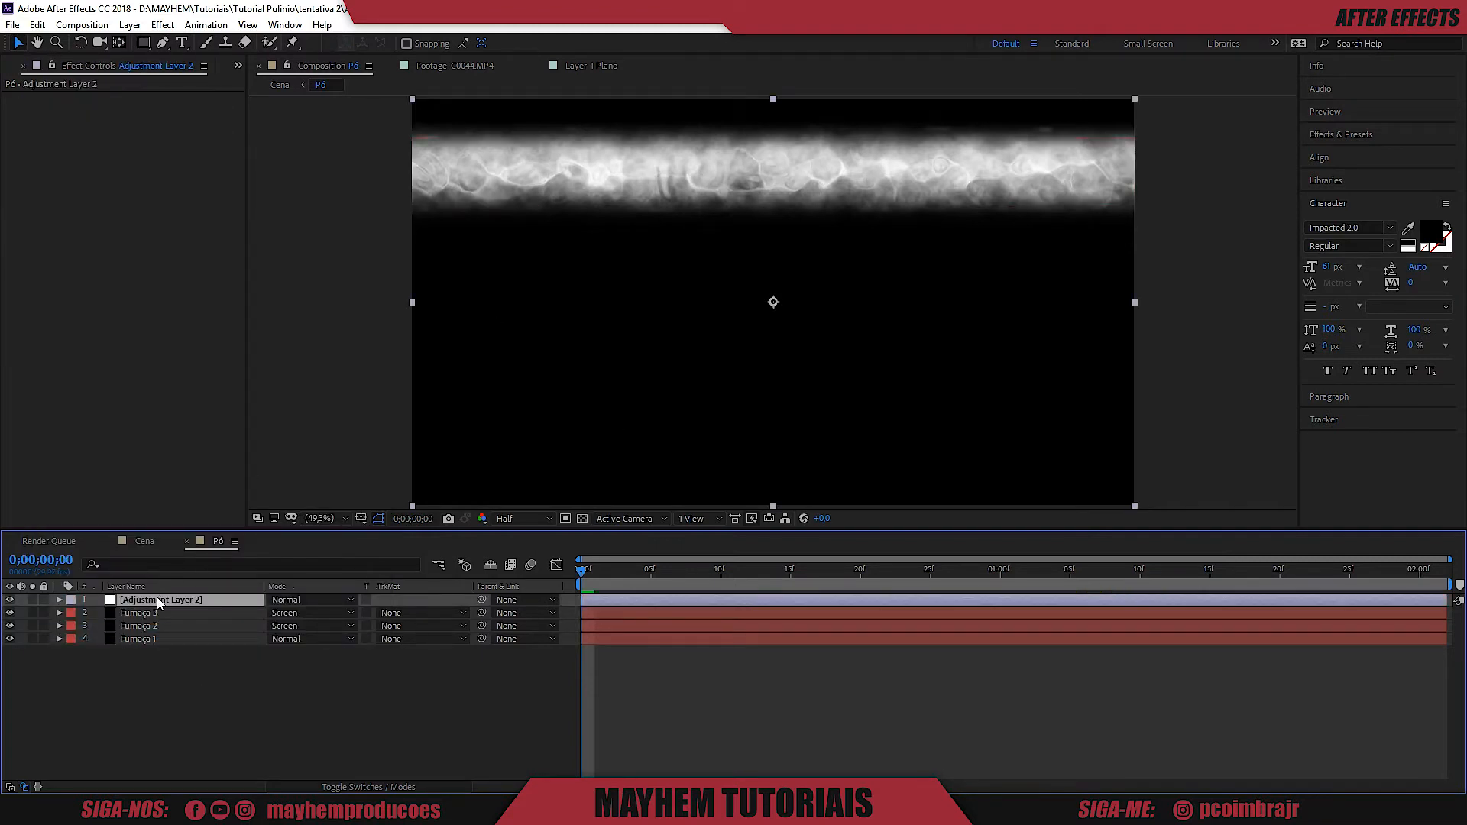
key(ctrl+space)
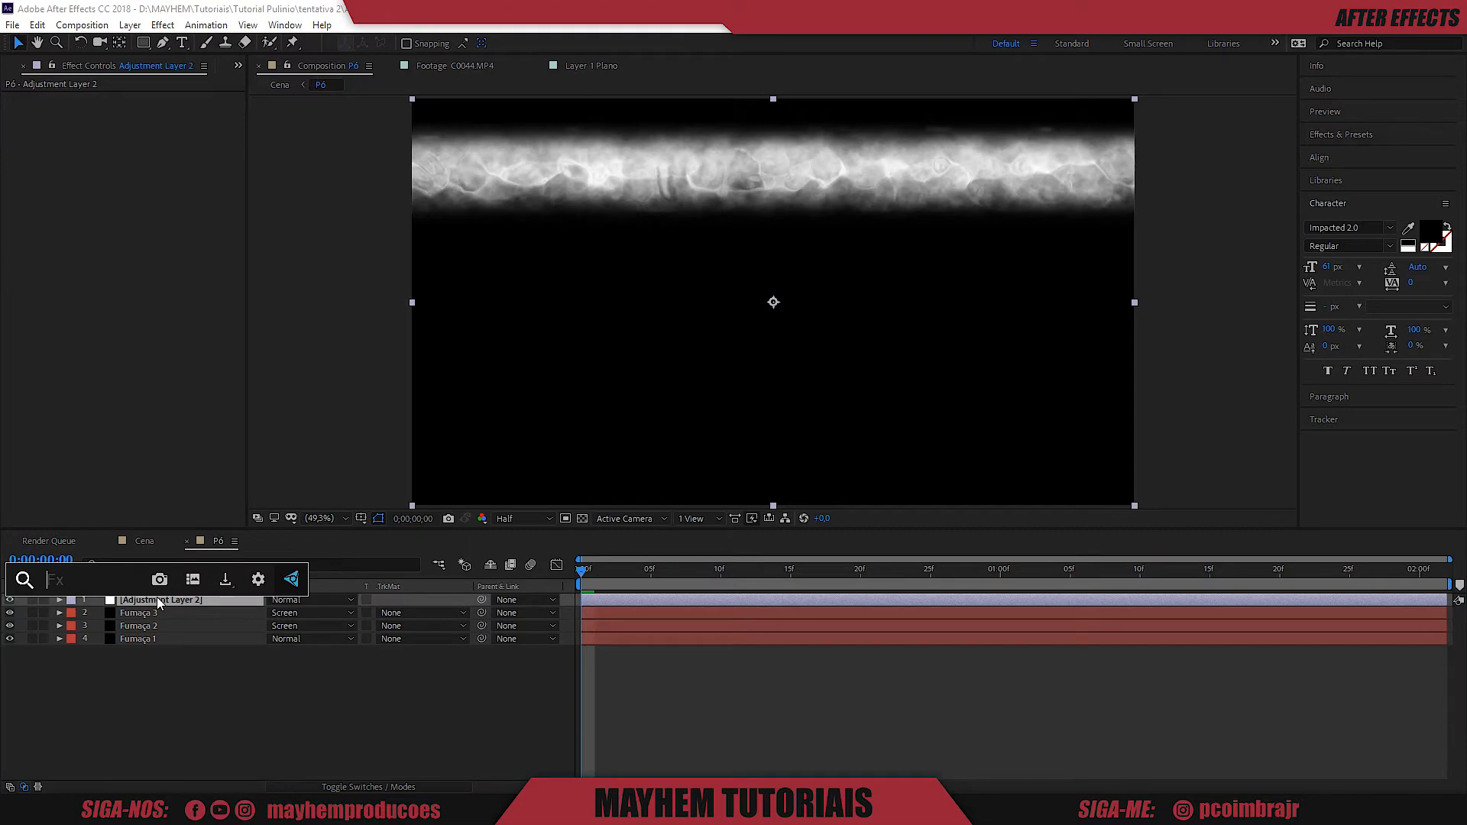
text(polar)
key(Return)
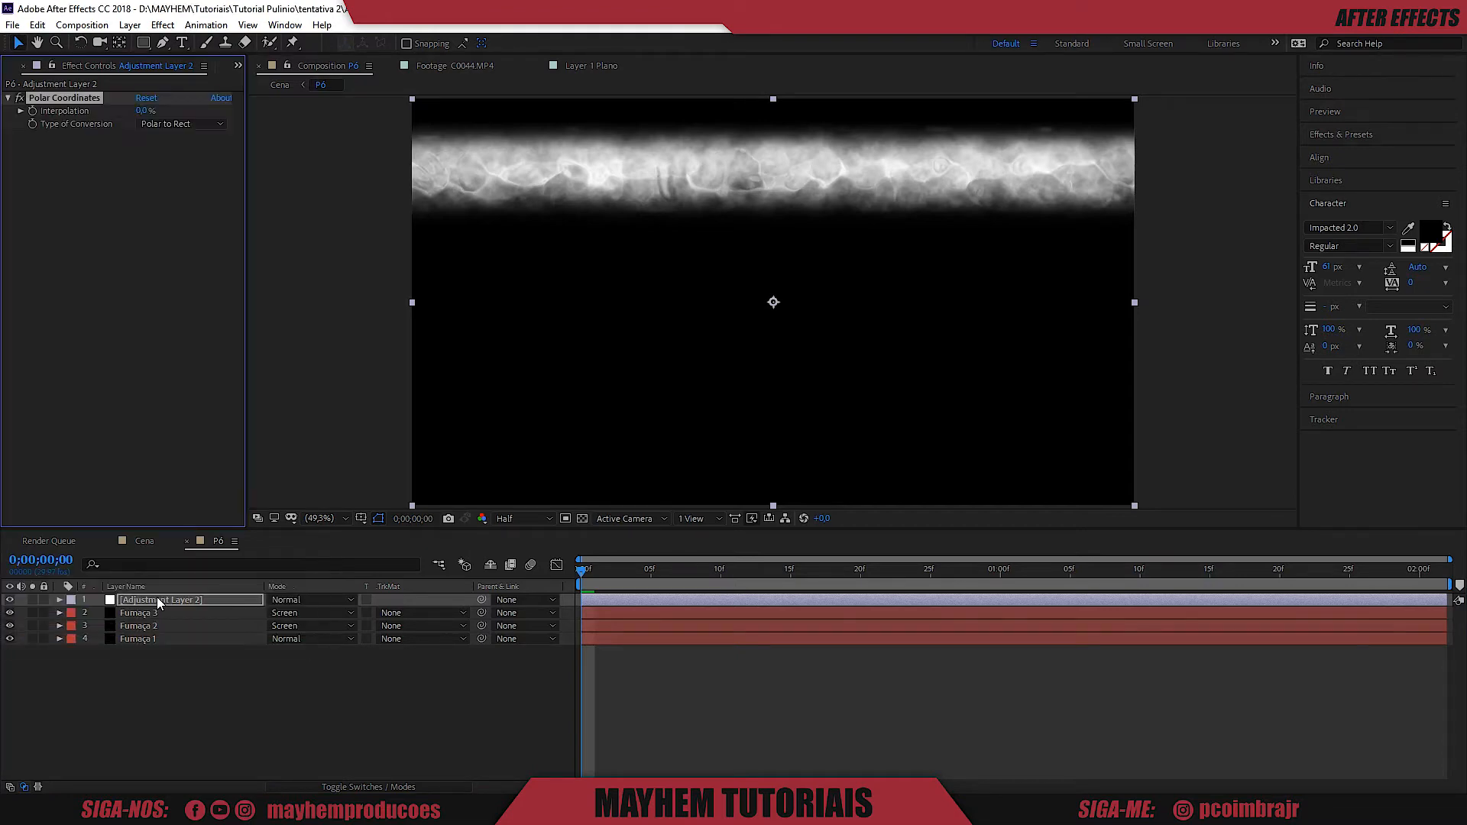
Set the Polar Coordinates Interpolation to 100% and the conversion to Rect to Polar, and inspect the smoke ring's seam up close.
drag(143, 111, 229, 124)
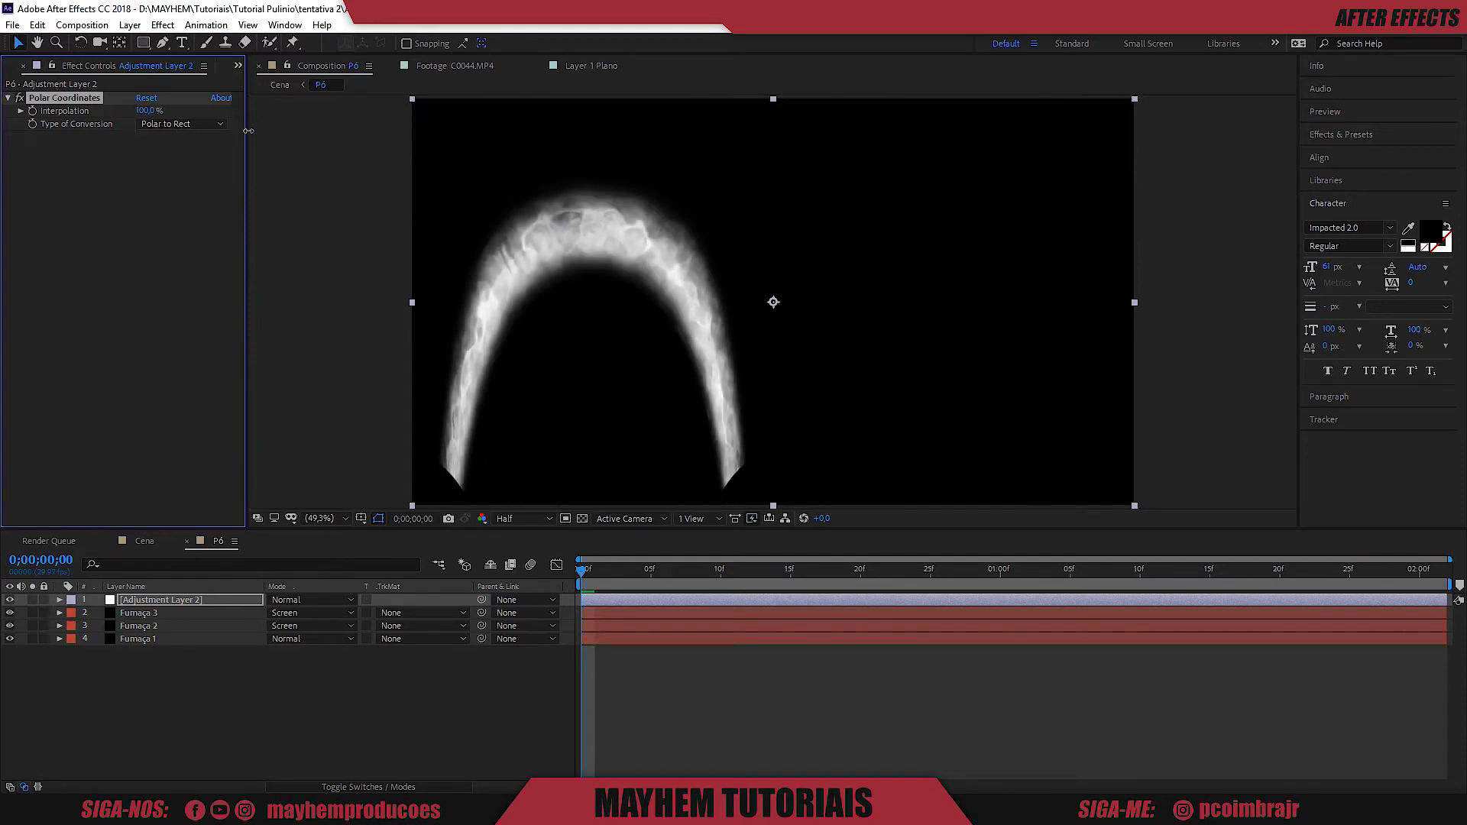
click(200, 123)
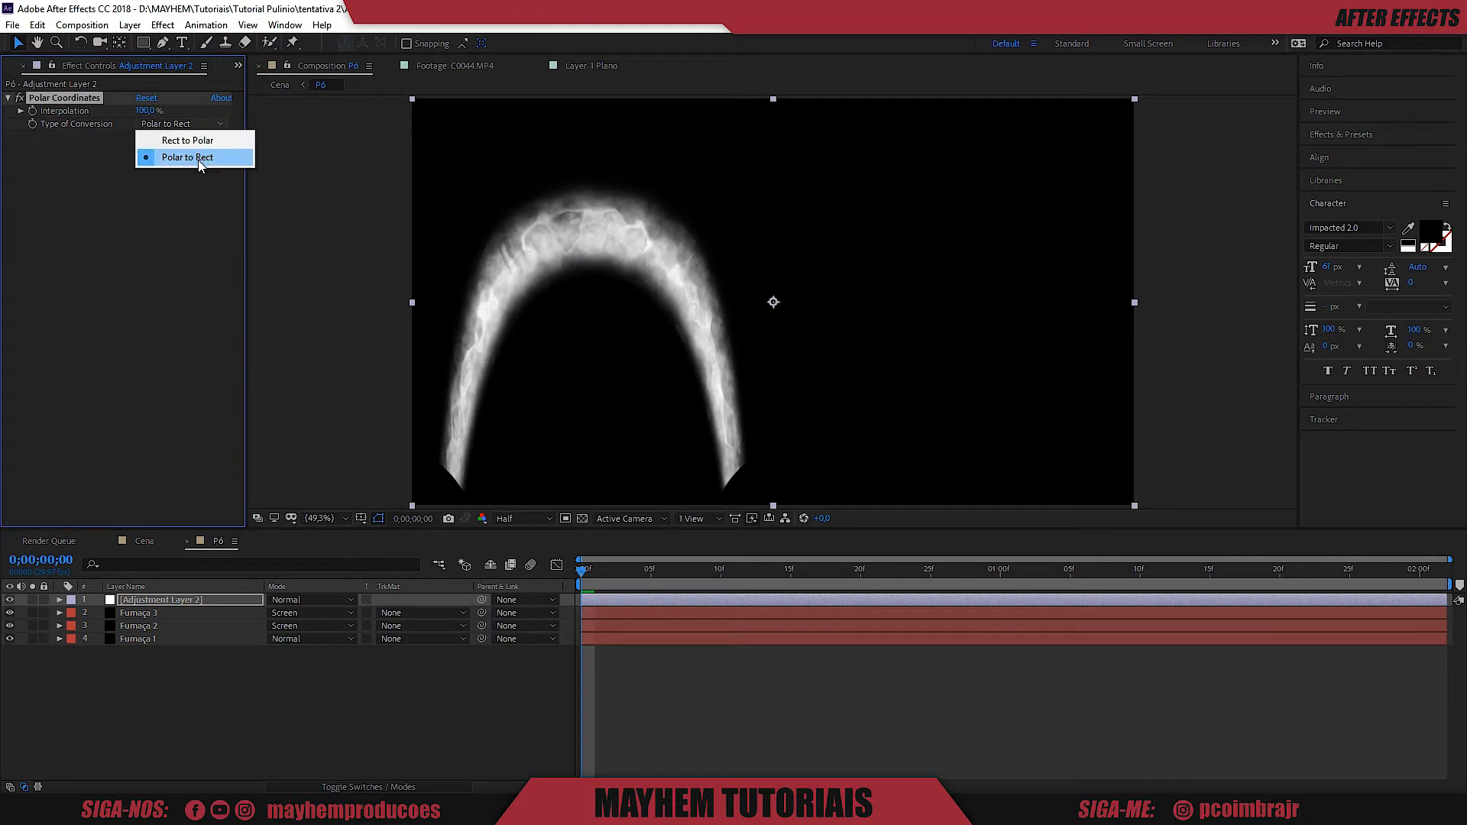
click(195, 142)
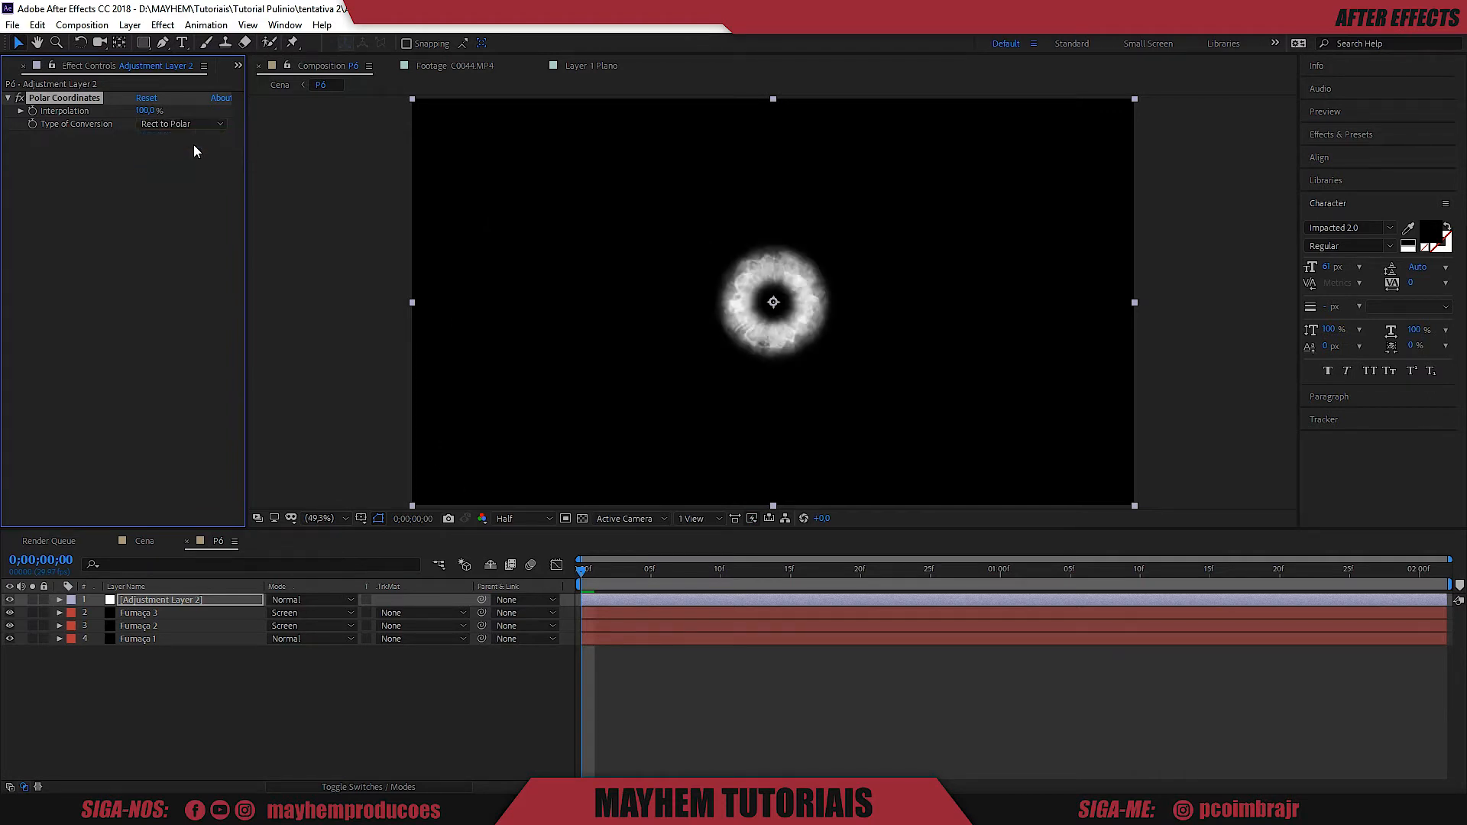
drag(144, 112, 158, 138)
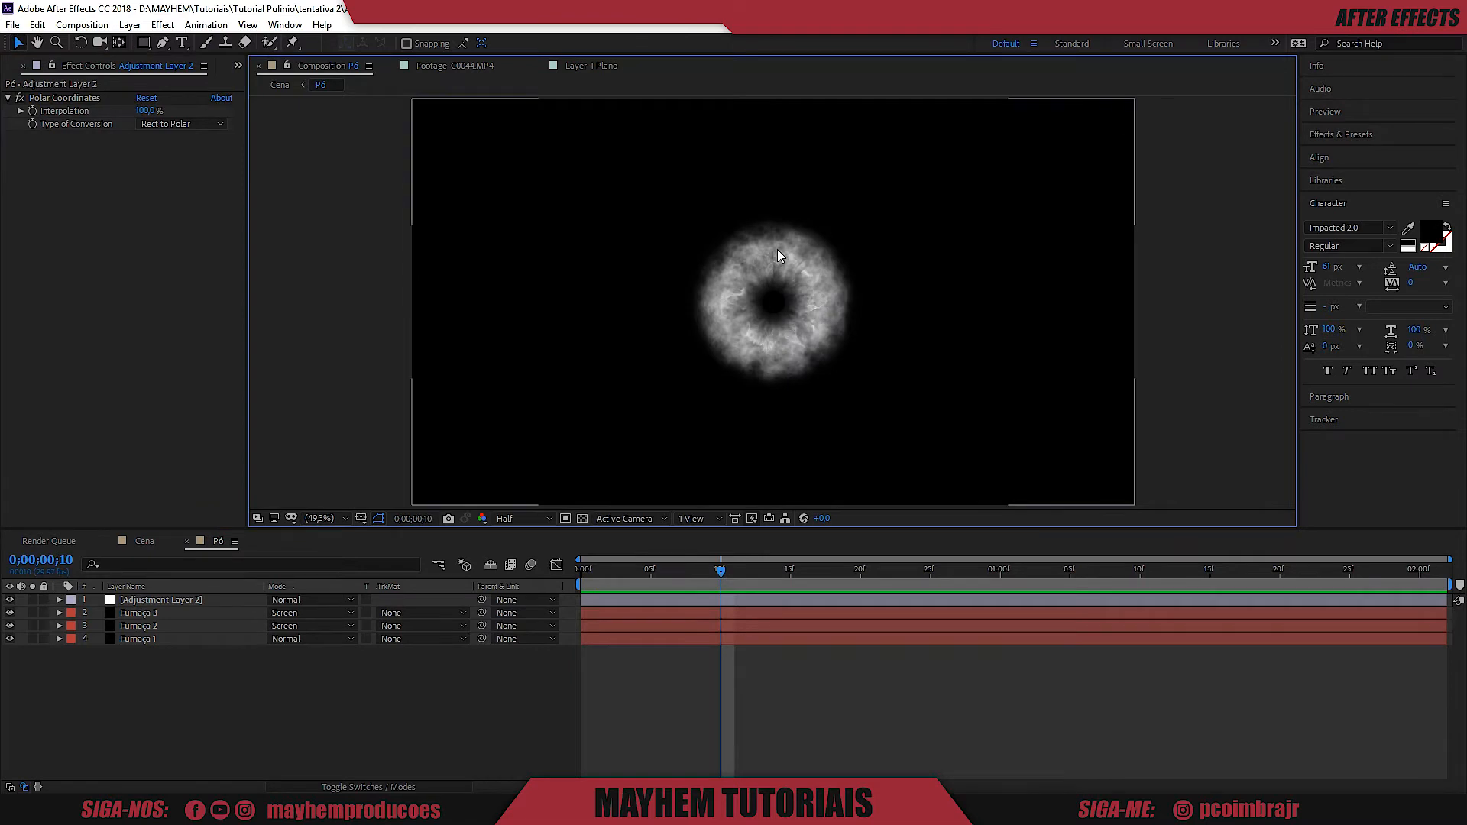
scroll(777, 249, up, 5)
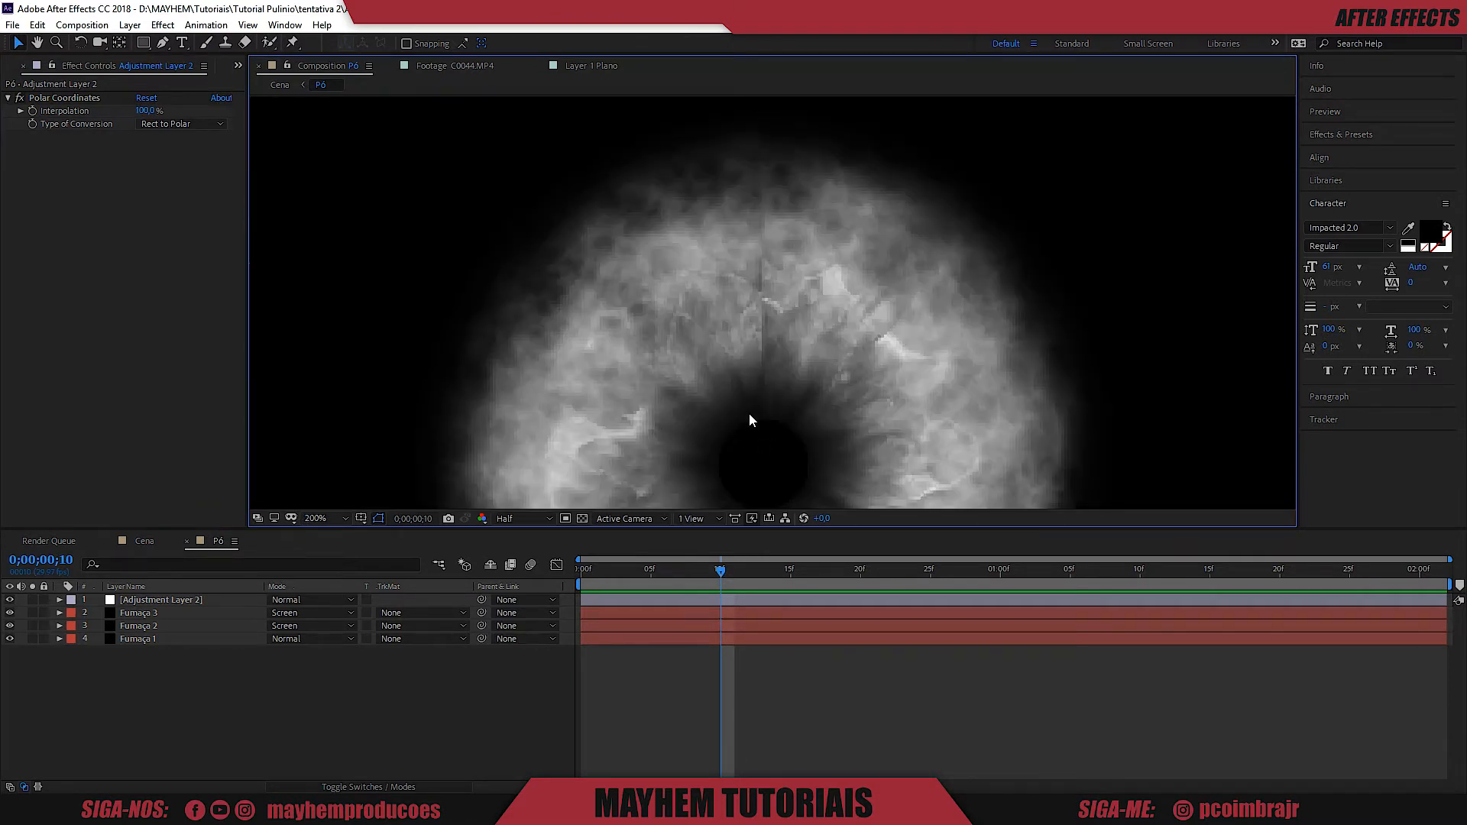
scroll(735, 311, down, 2)
key(shift+slash)
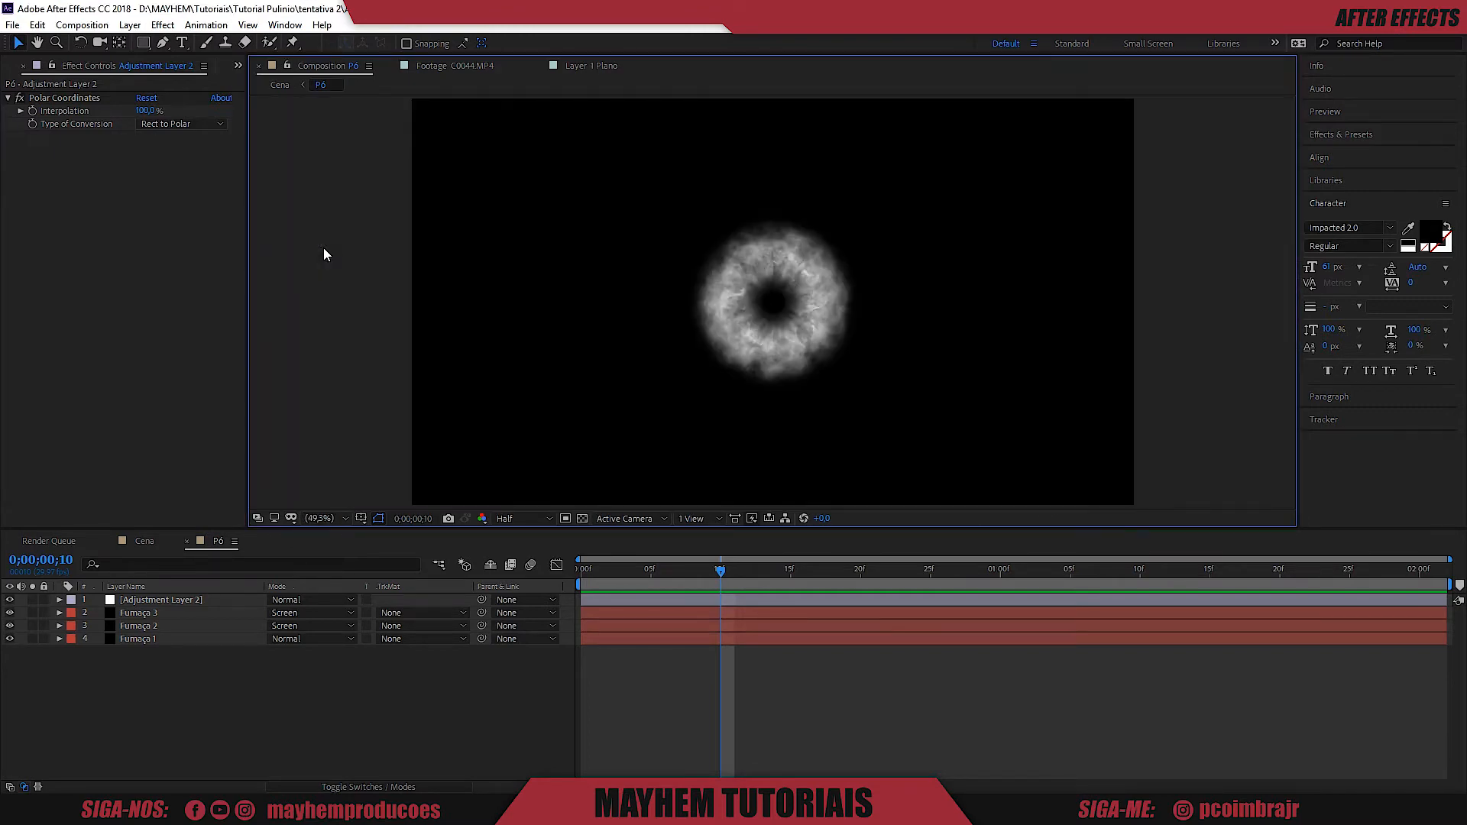
Add a second adjustment layer above Adjustment Layer 2 and apply the Offset effect to it.
click(182, 600)
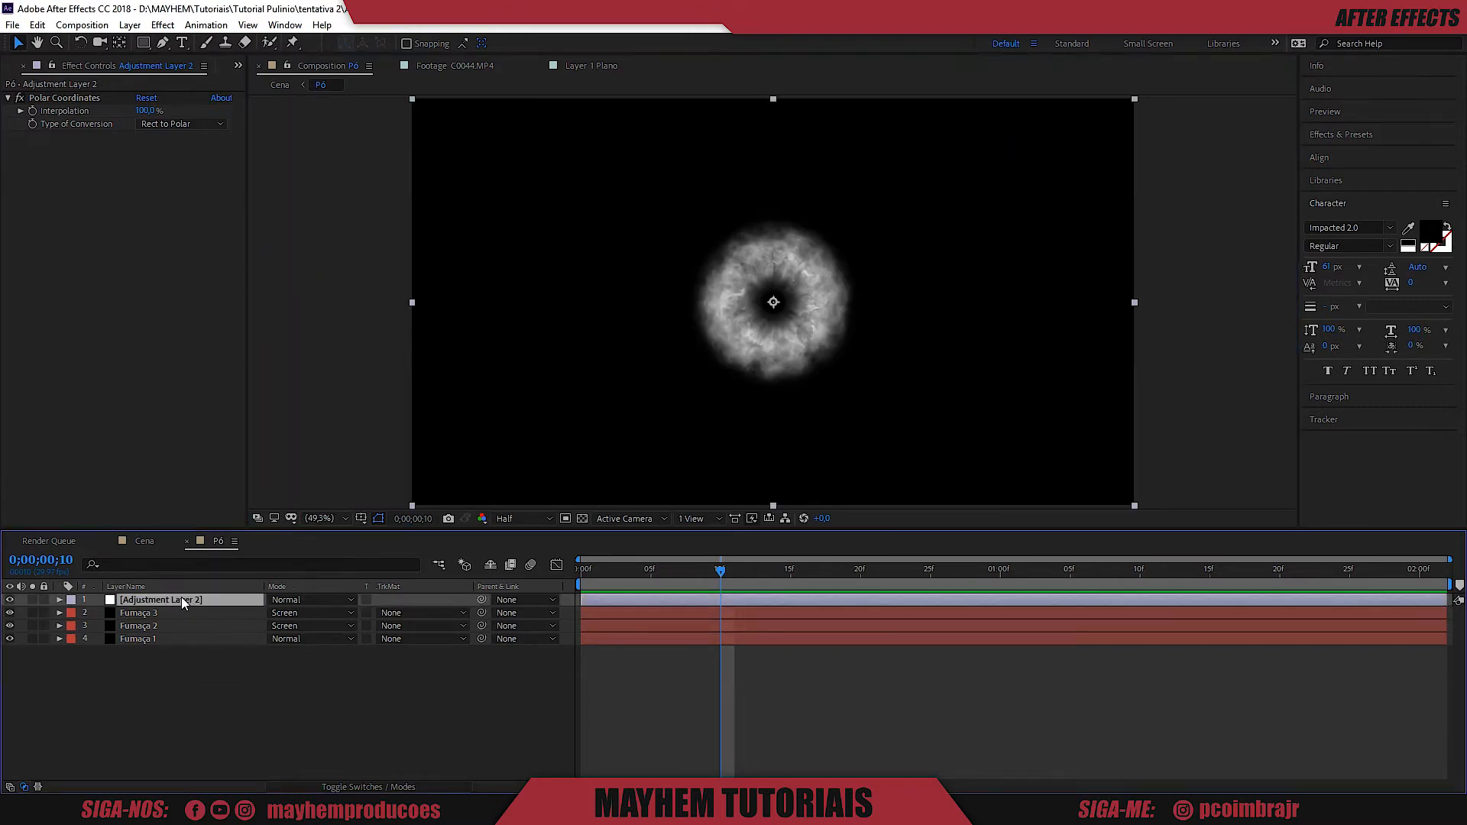
right_click(218, 688)
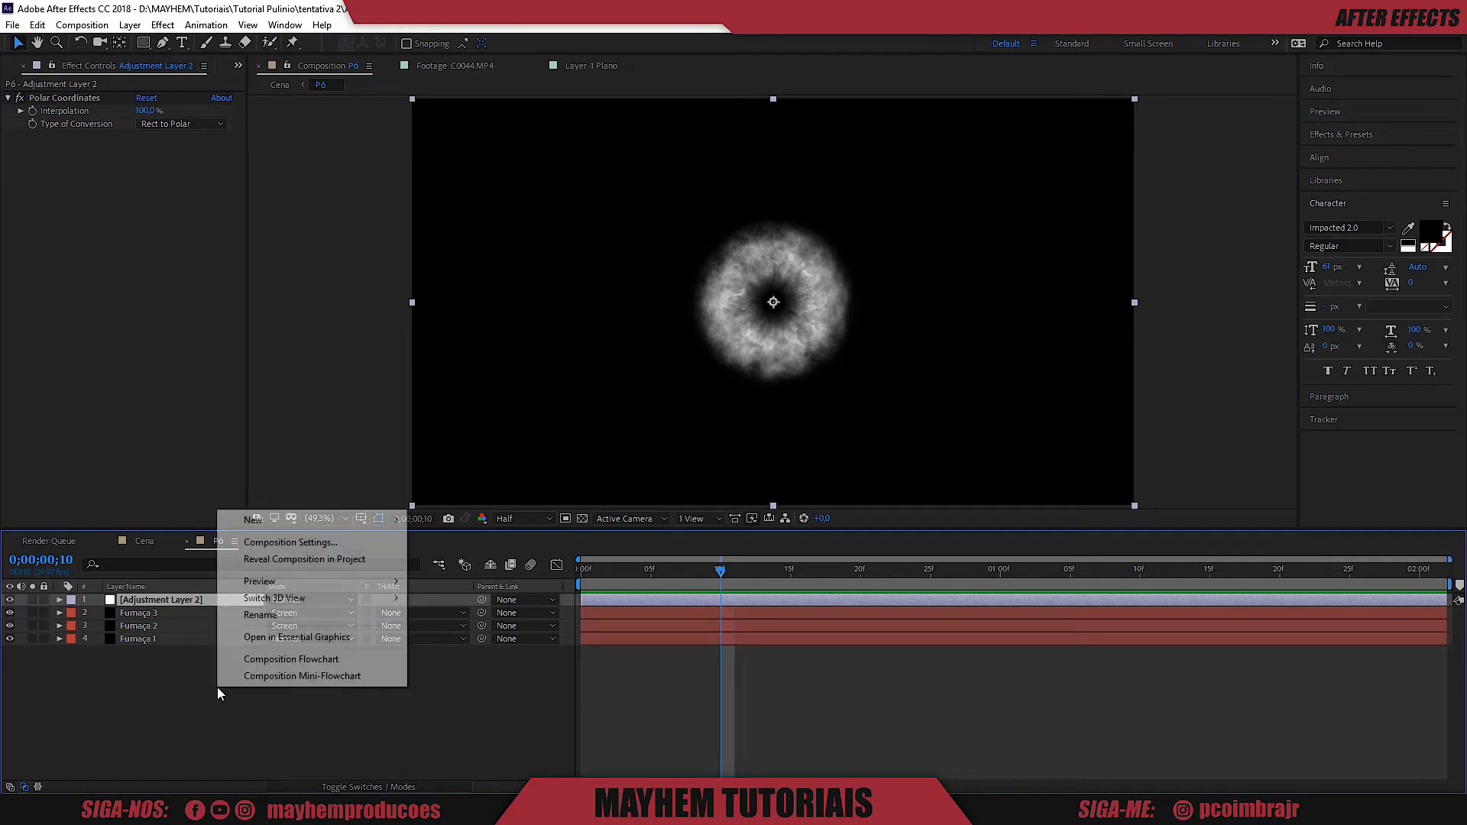
mouse_move(305, 520)
click(126, 643)
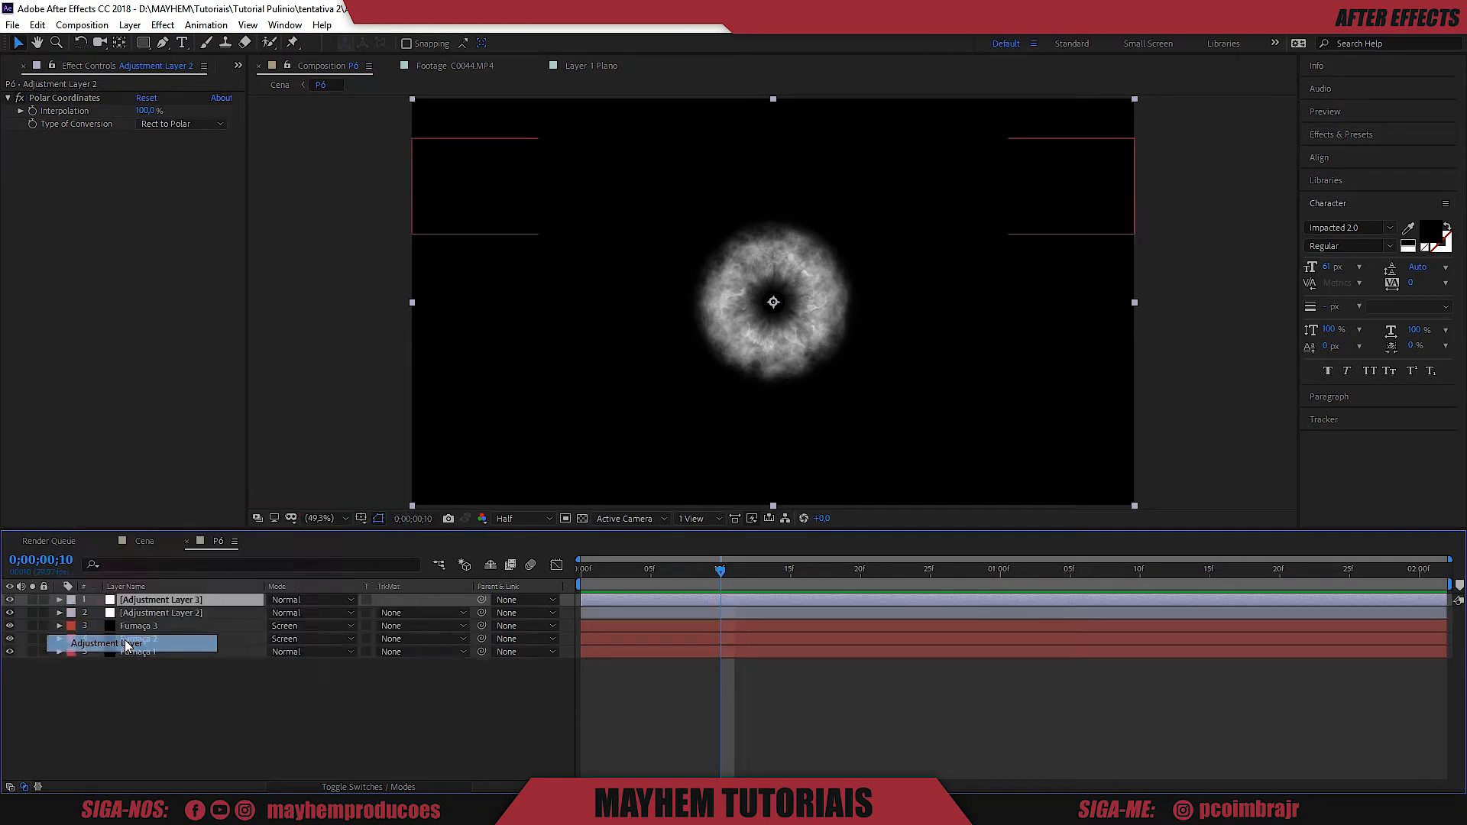
key(ctrl+space)
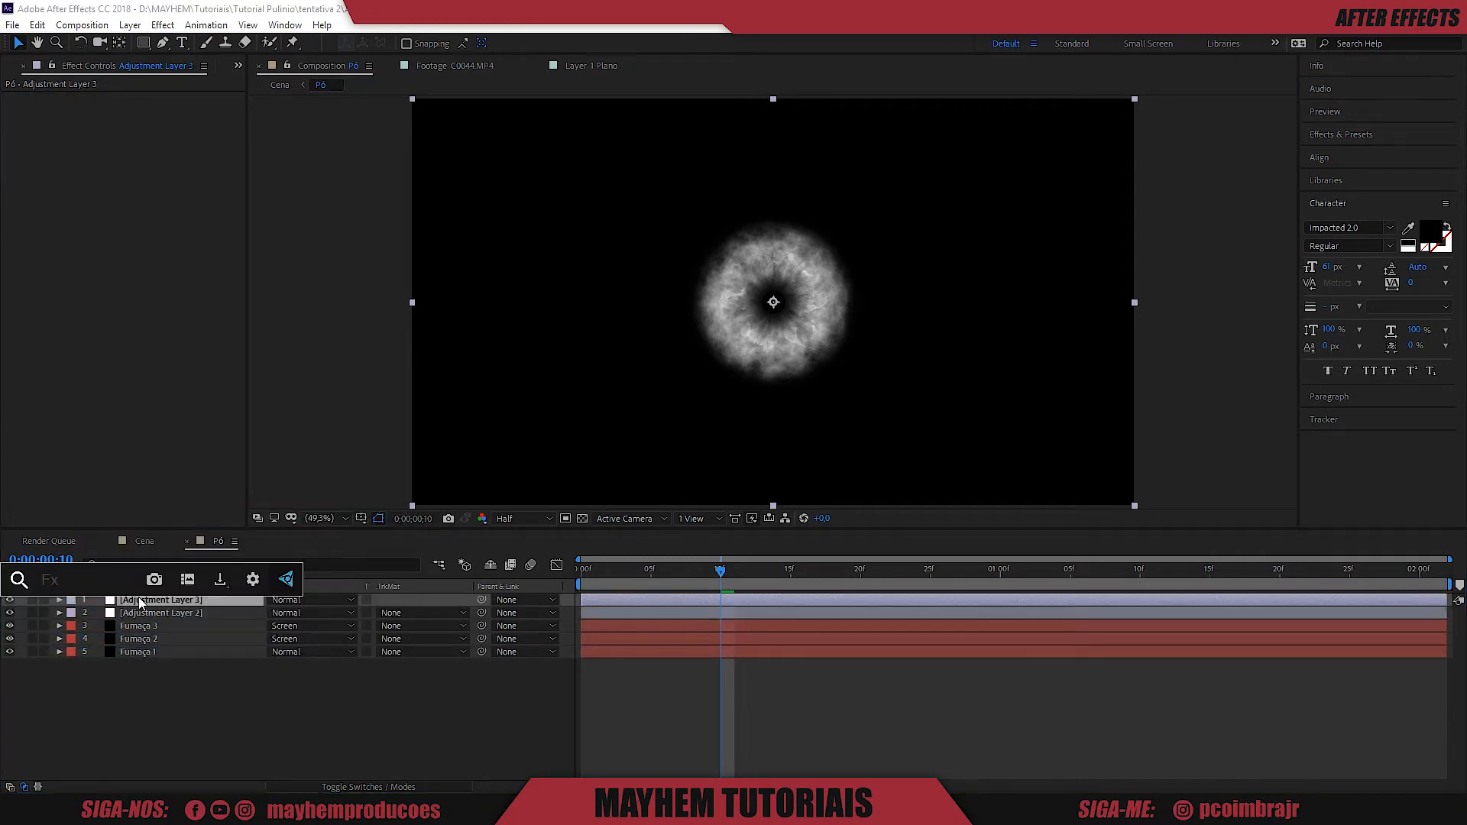
text(offs)
key(Return)
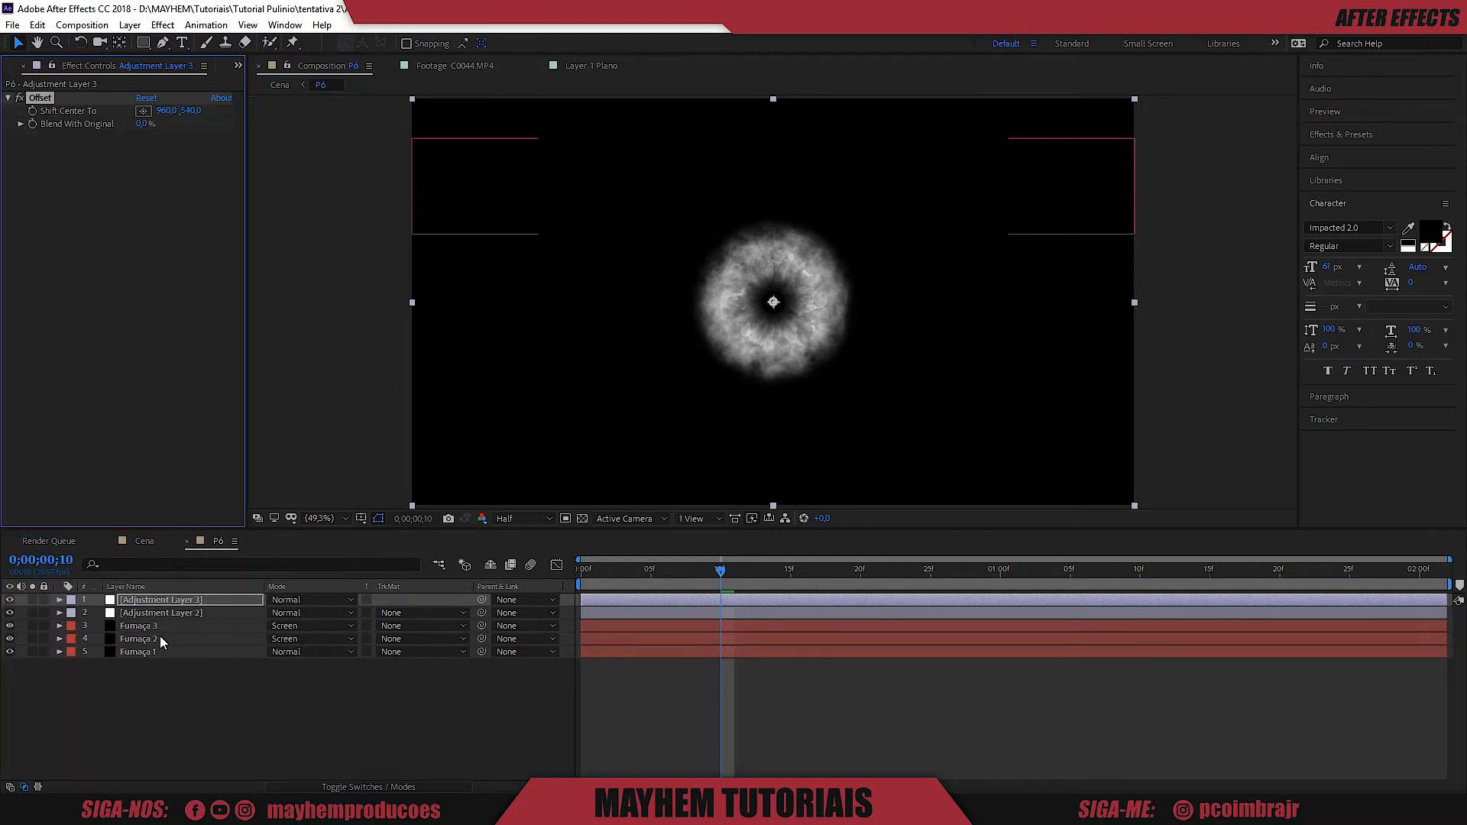
Hide Adjustment Layer 2 and set the Offset effect's Shift Center To to 1914, 540.
click(10, 619)
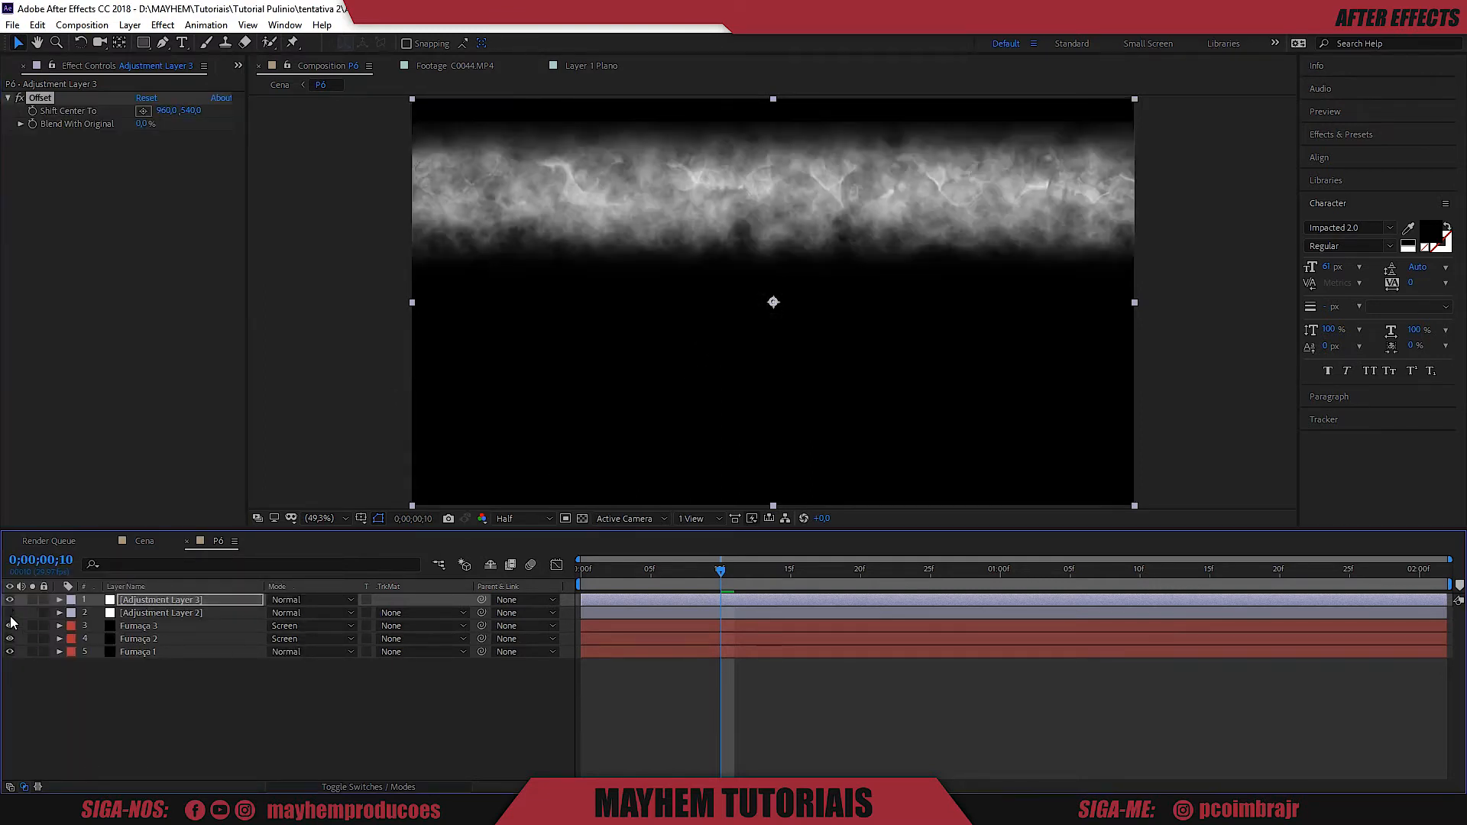
click(10, 618)
click(12, 618)
drag(166, 111, 980, 199)
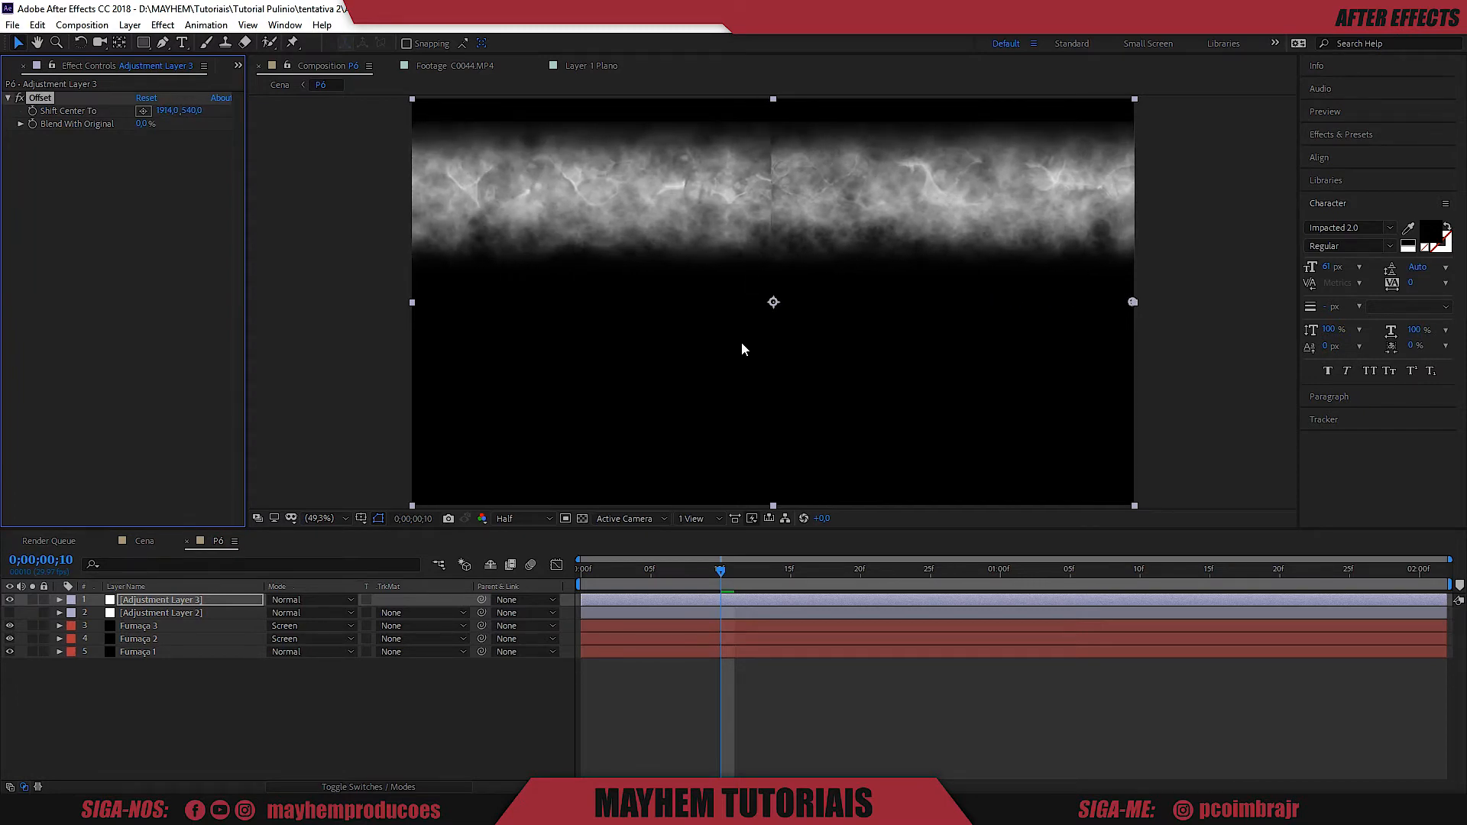
Draw a rectangular mask around the seam at the centre of the smoke band on Adjustment Layer 3 and invert it.
click(143, 42)
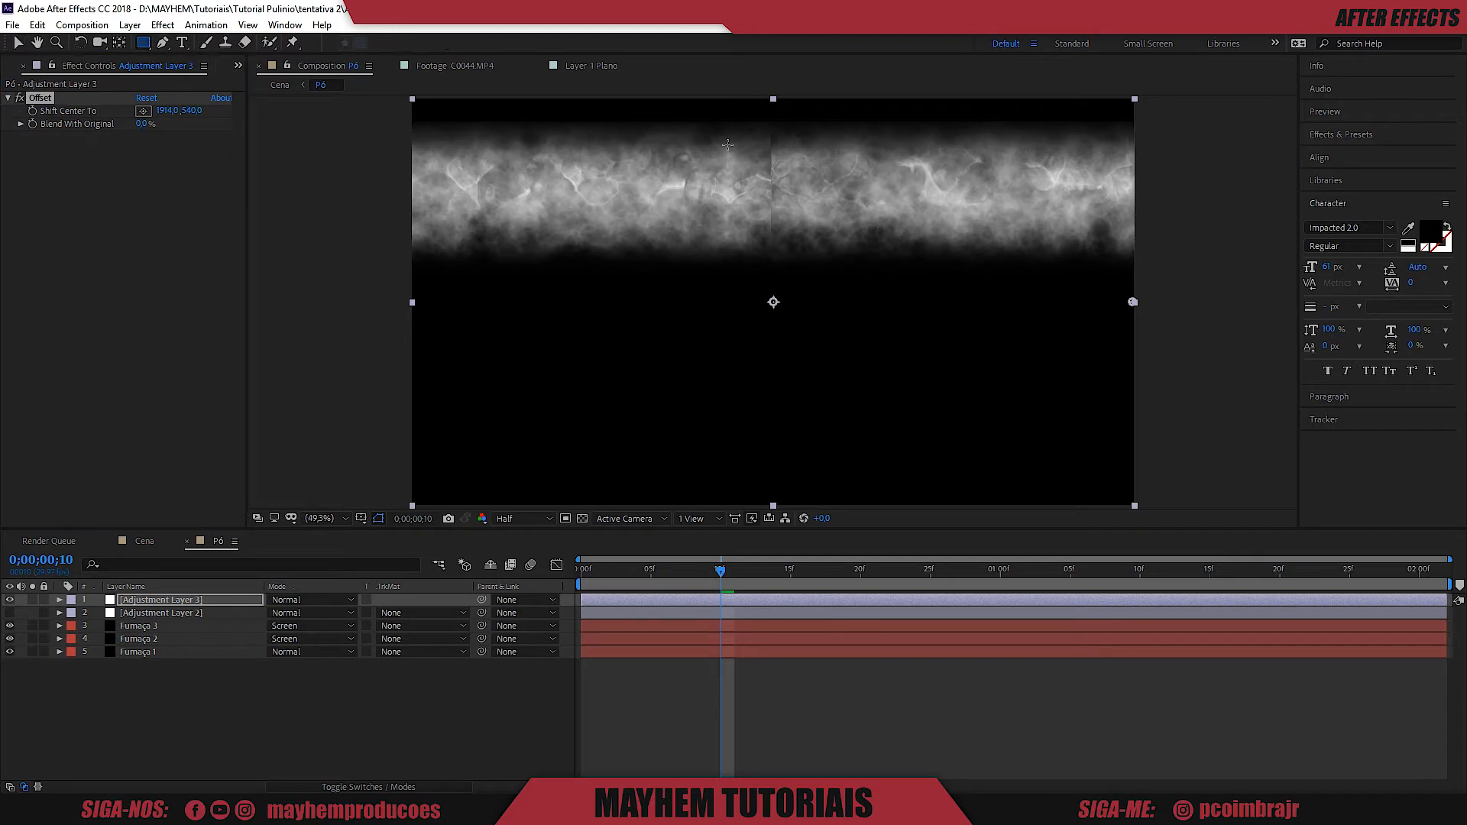
drag(691, 110, 841, 300)
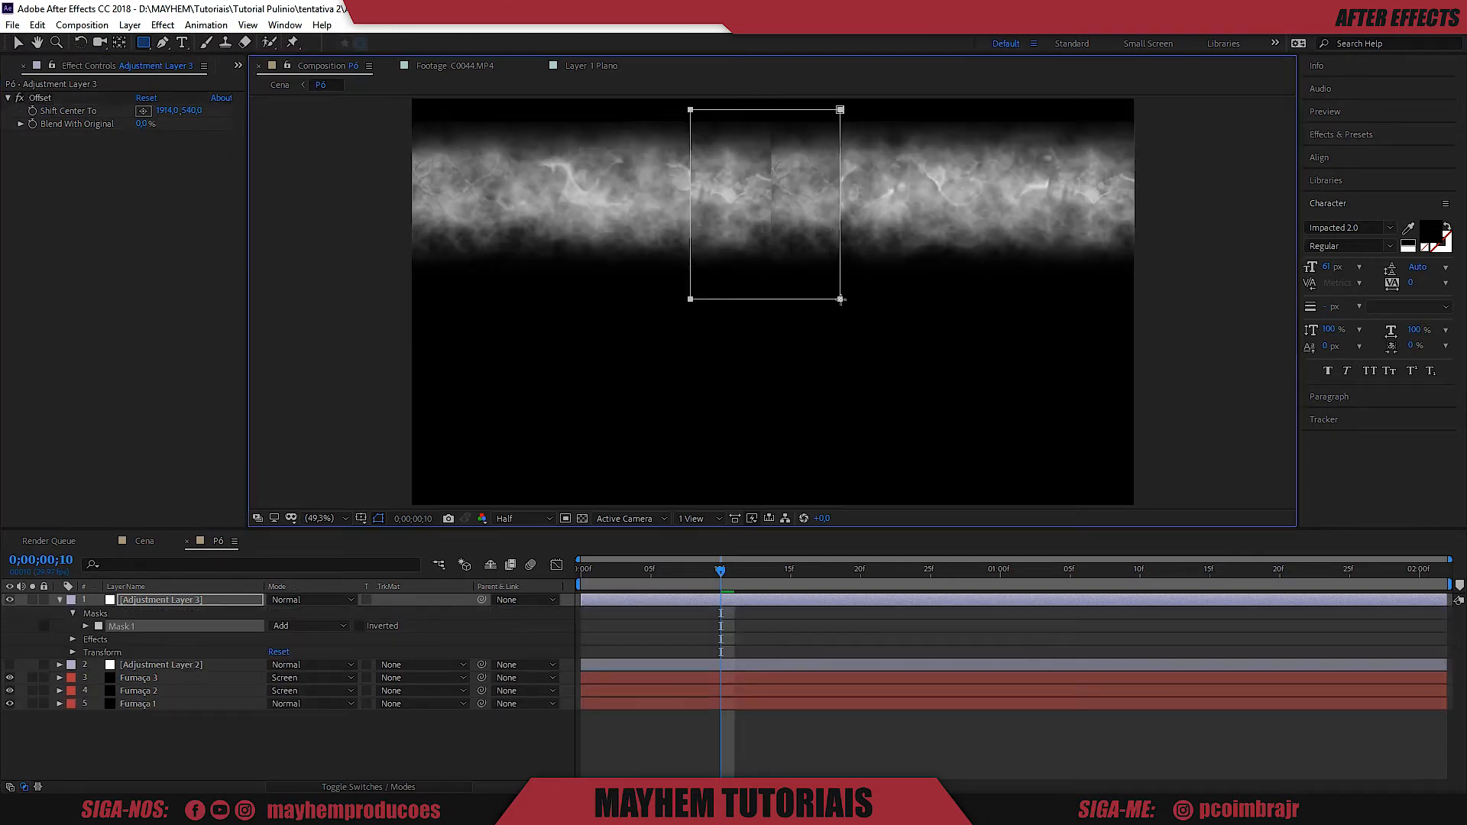
click(361, 626)
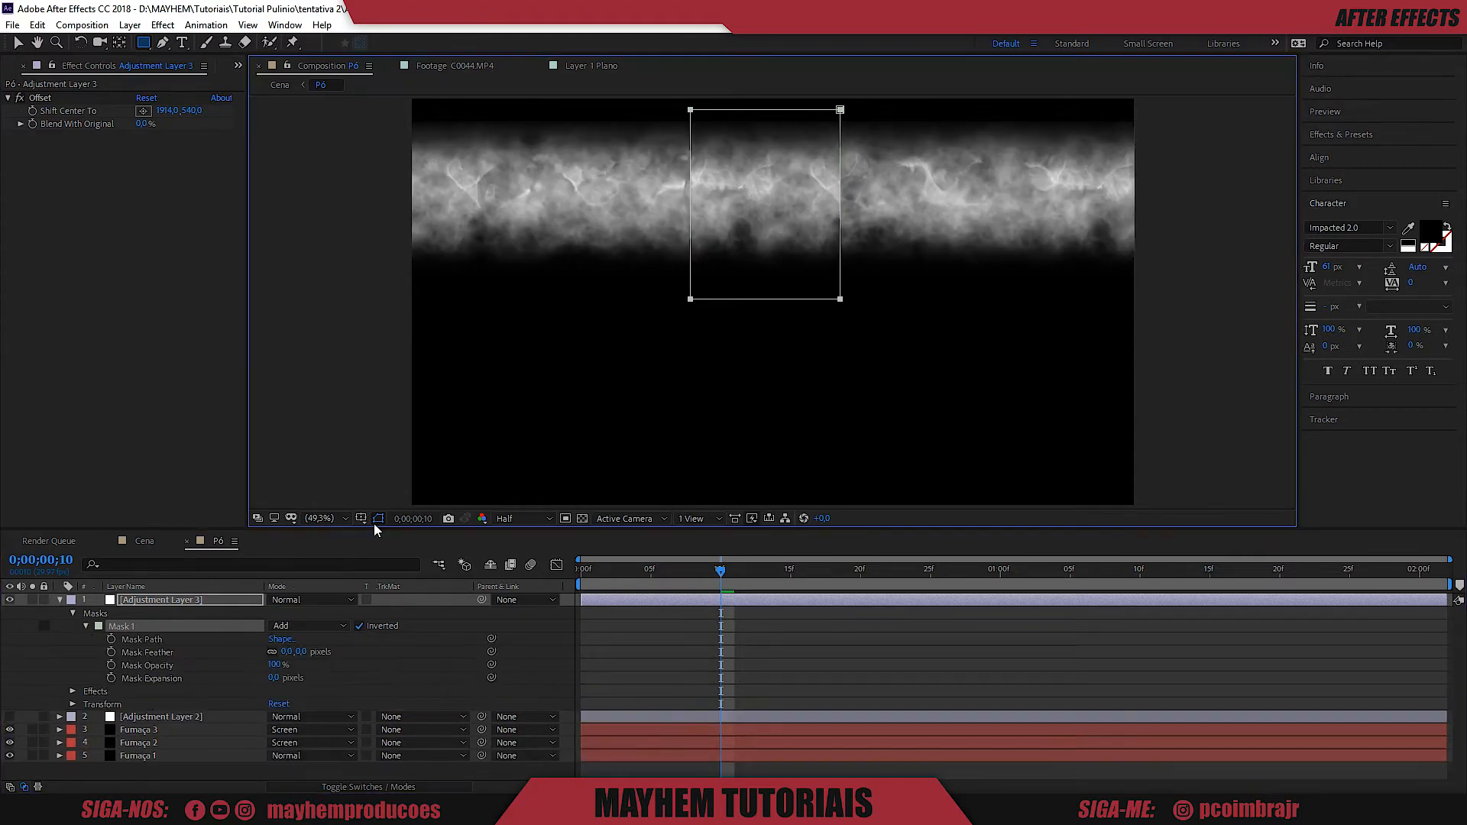
Hide the mask outline in the viewer and feather Mask 1 on Adjustment Layer 3 by 271 pixels.
click(375, 522)
drag(285, 652, 474, 637)
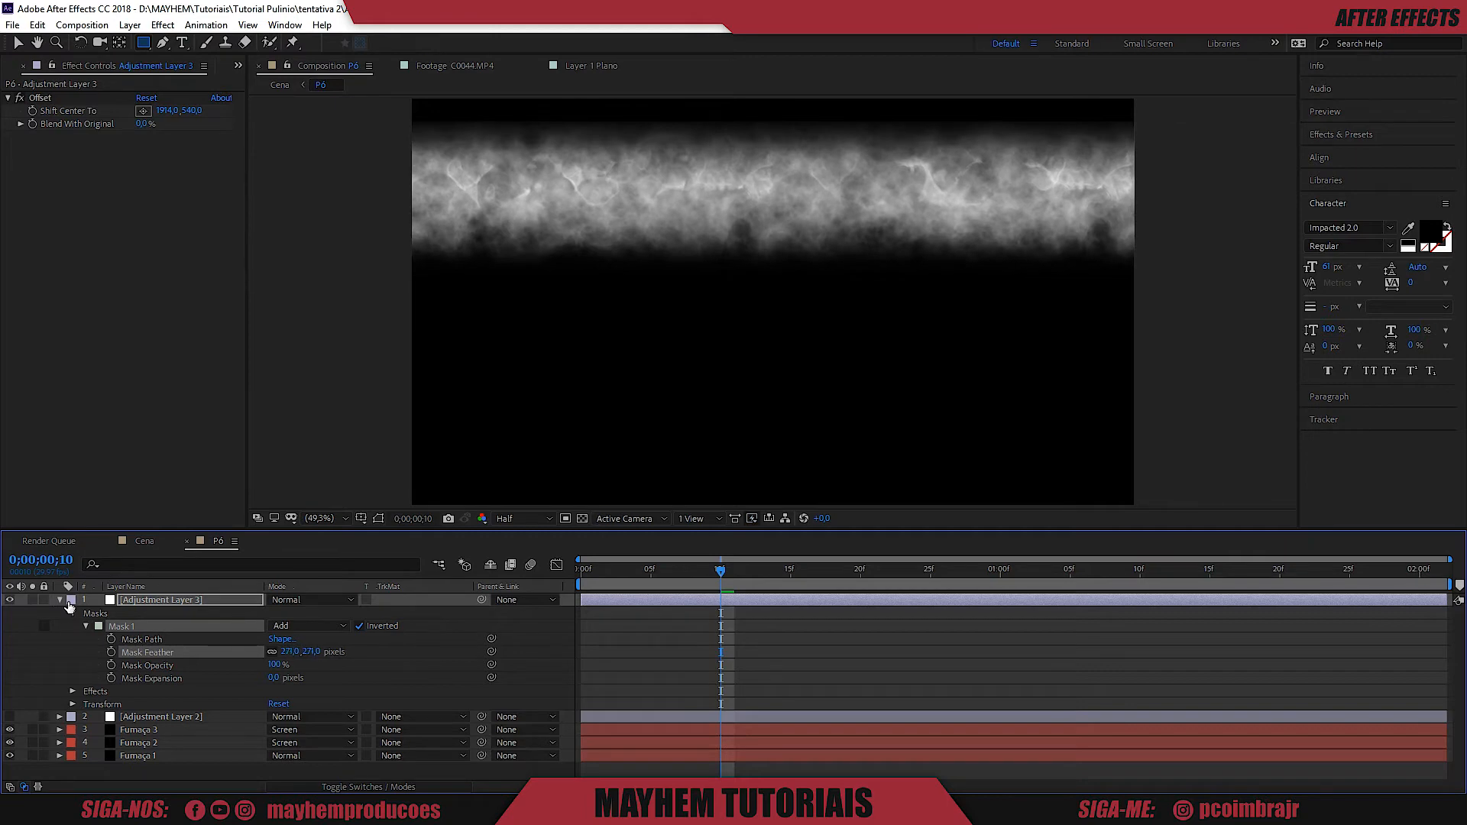
Move Adjustment Layer 3 beneath Adjustment Layer 2, make Adjustment Layer 2 visible again, and scrub through the smoke ring's expansion.
click(142, 602)
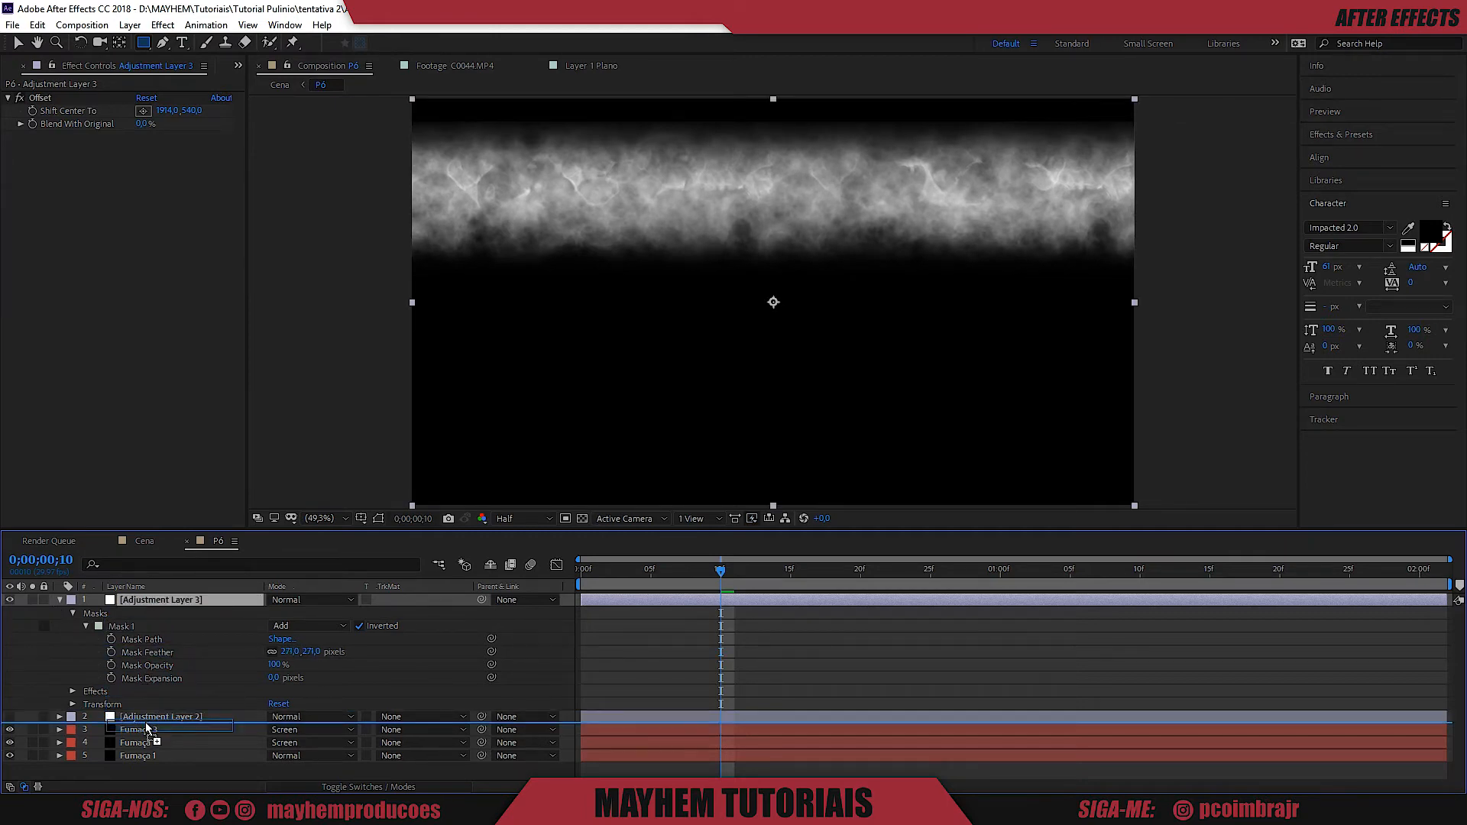
key(ctrl+bracketleft)
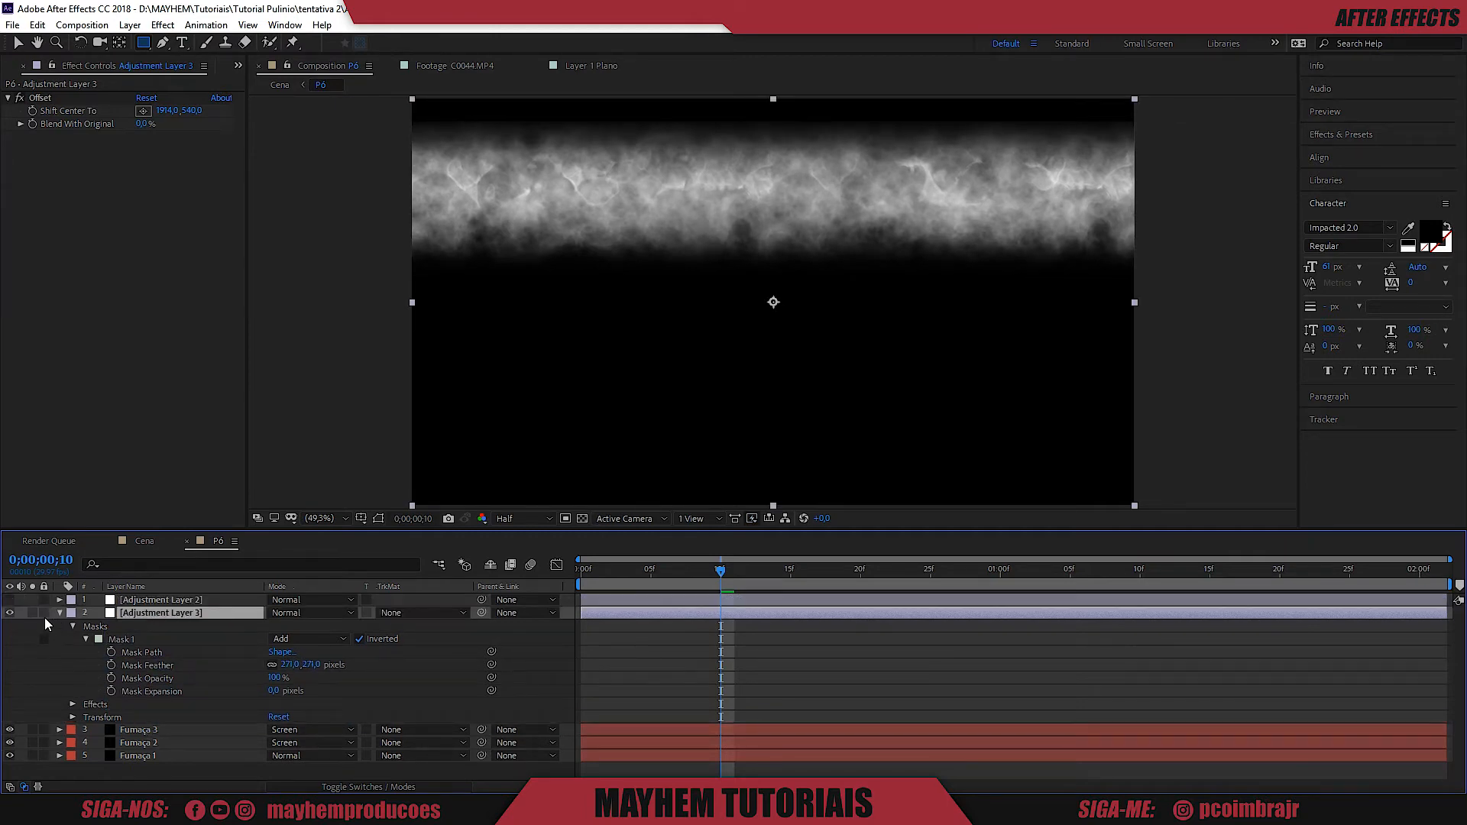
click(10, 601)
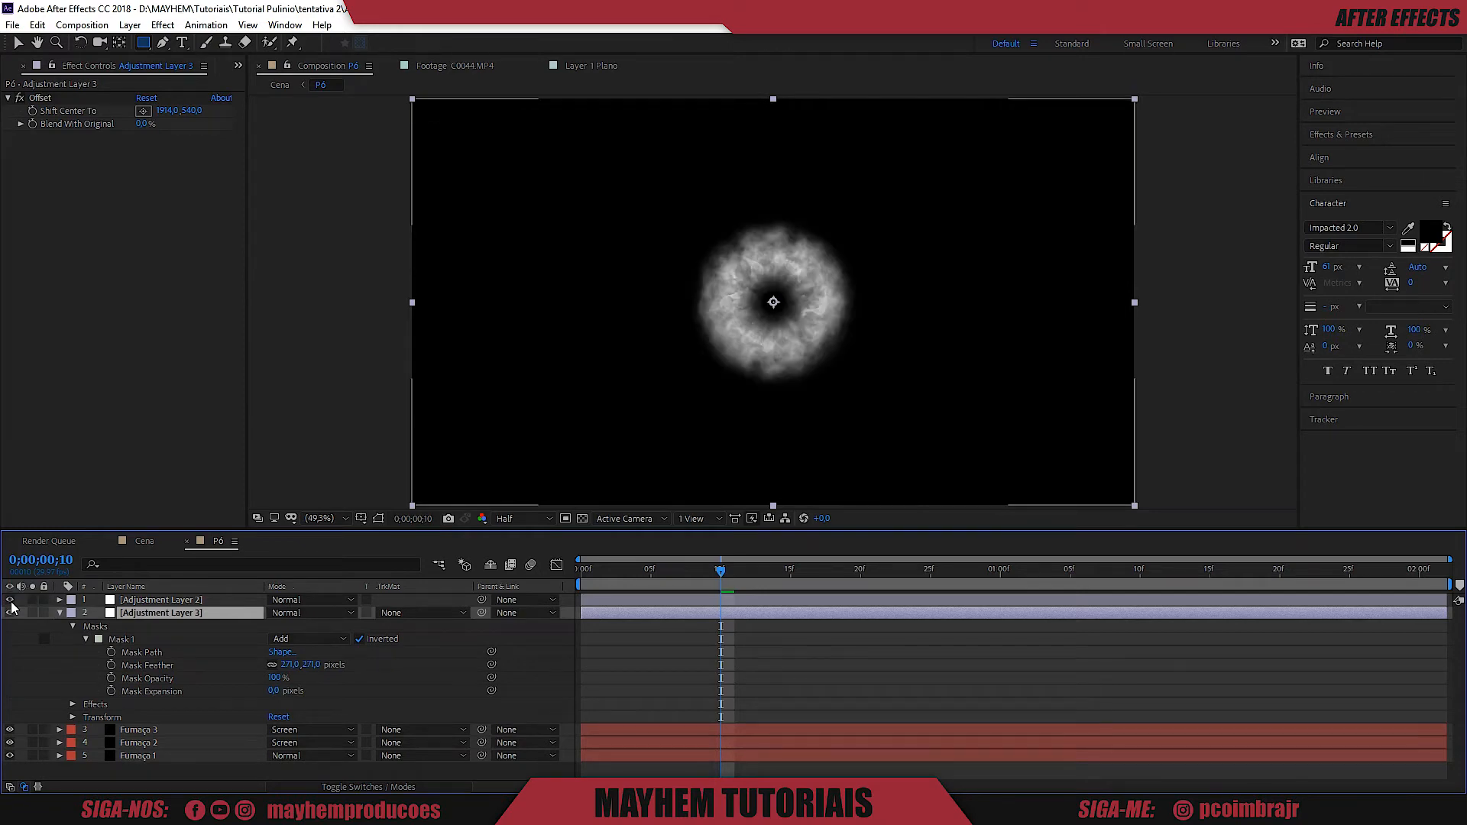
key(slash)
drag(625, 572, 752, 573)
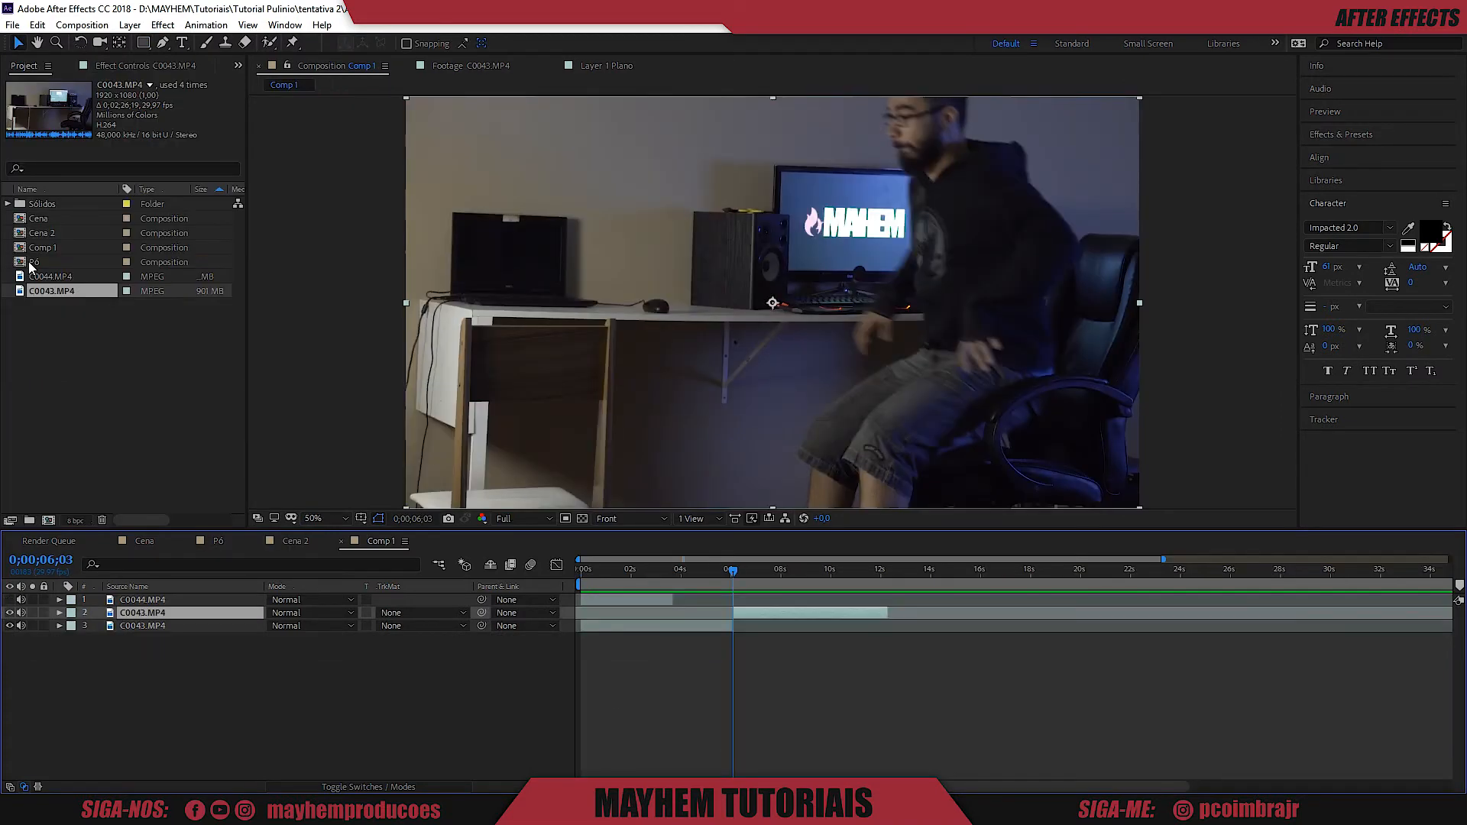
Add the Pó composition to Comp 1 between the C0044.MP4 and C0043.MP4 layers and set its blending mode to Screen.
drag(31, 264, 745, 596)
click(310, 613)
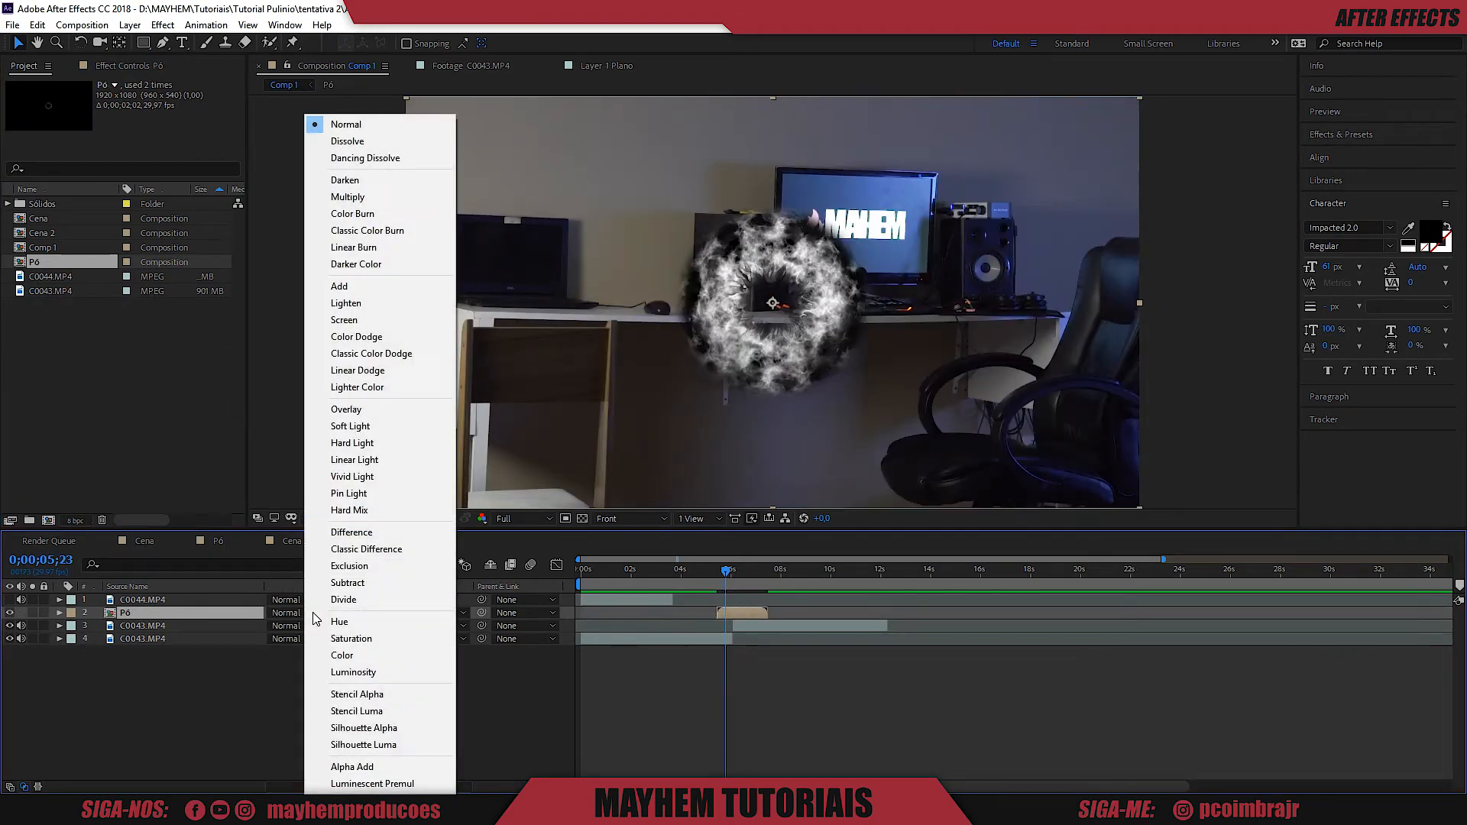
click(347, 321)
Shift the Pó layer to start at about 0;00;05;12 and set its Position to 1478, 589, over the chair.
drag(728, 583, 718, 579)
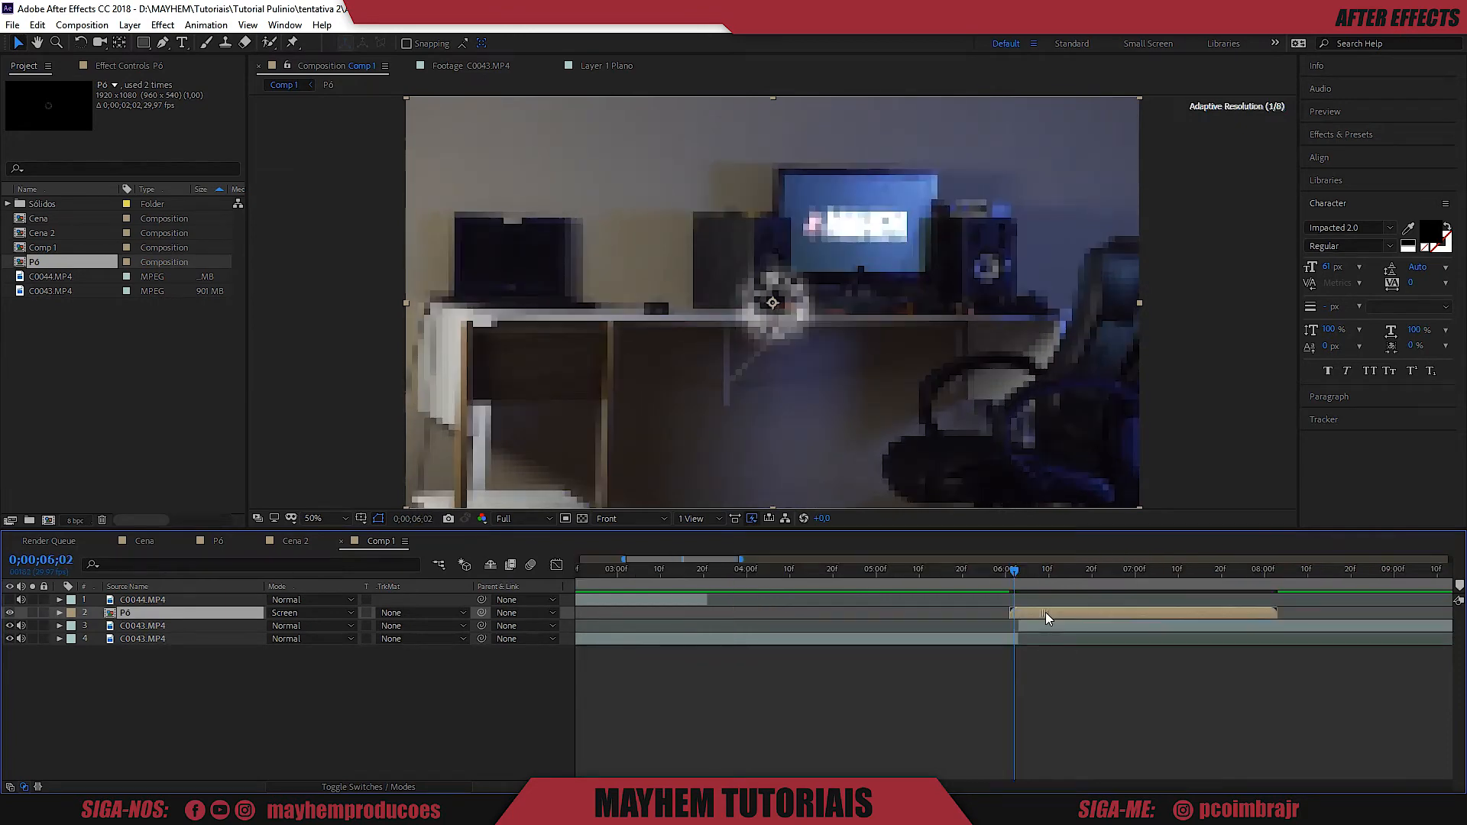
key(Page_Down)
drag(1042, 610, 1025, 612)
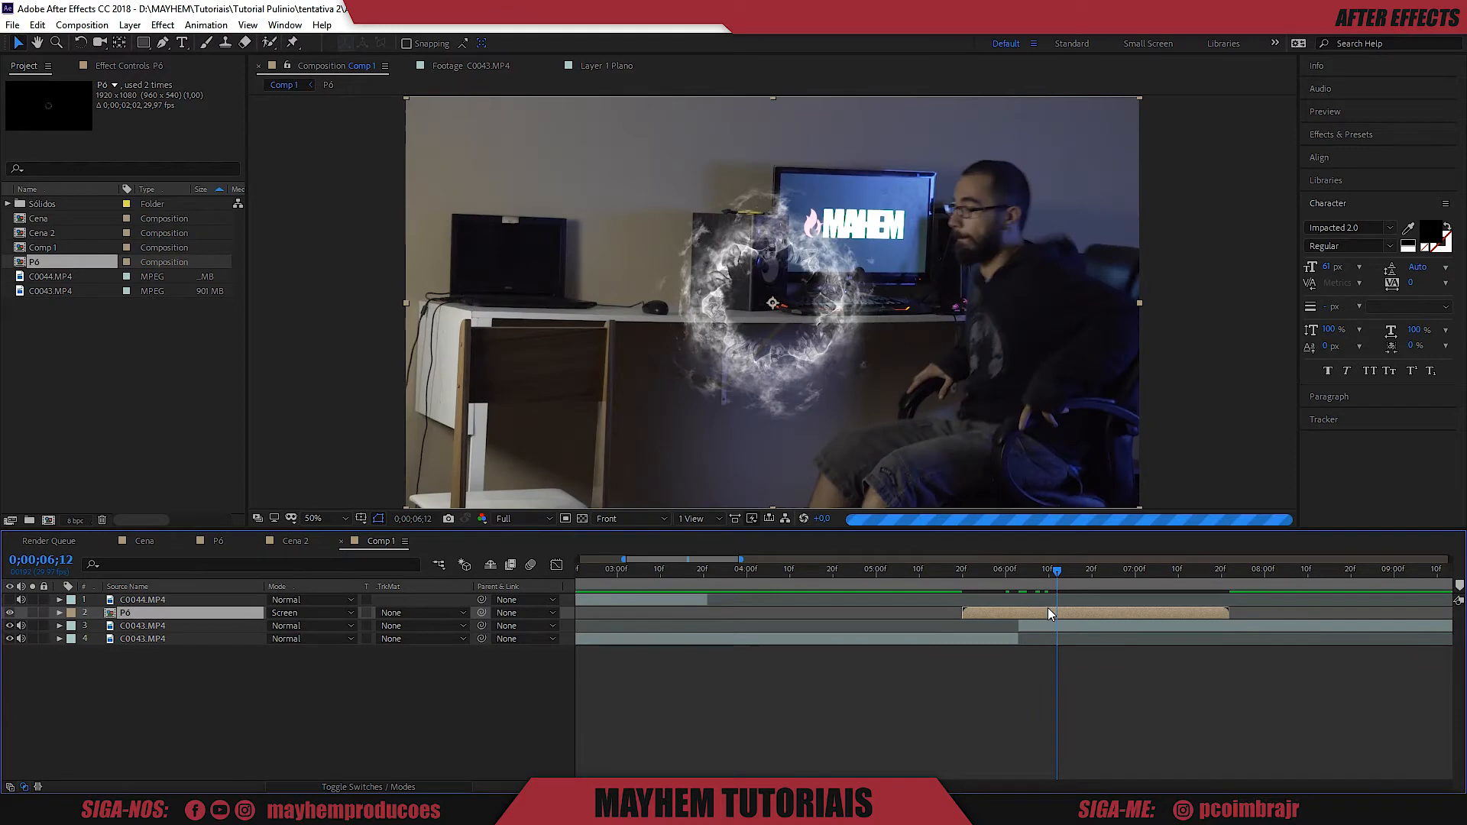
drag(1048, 611, 1006, 573)
click(1015, 572)
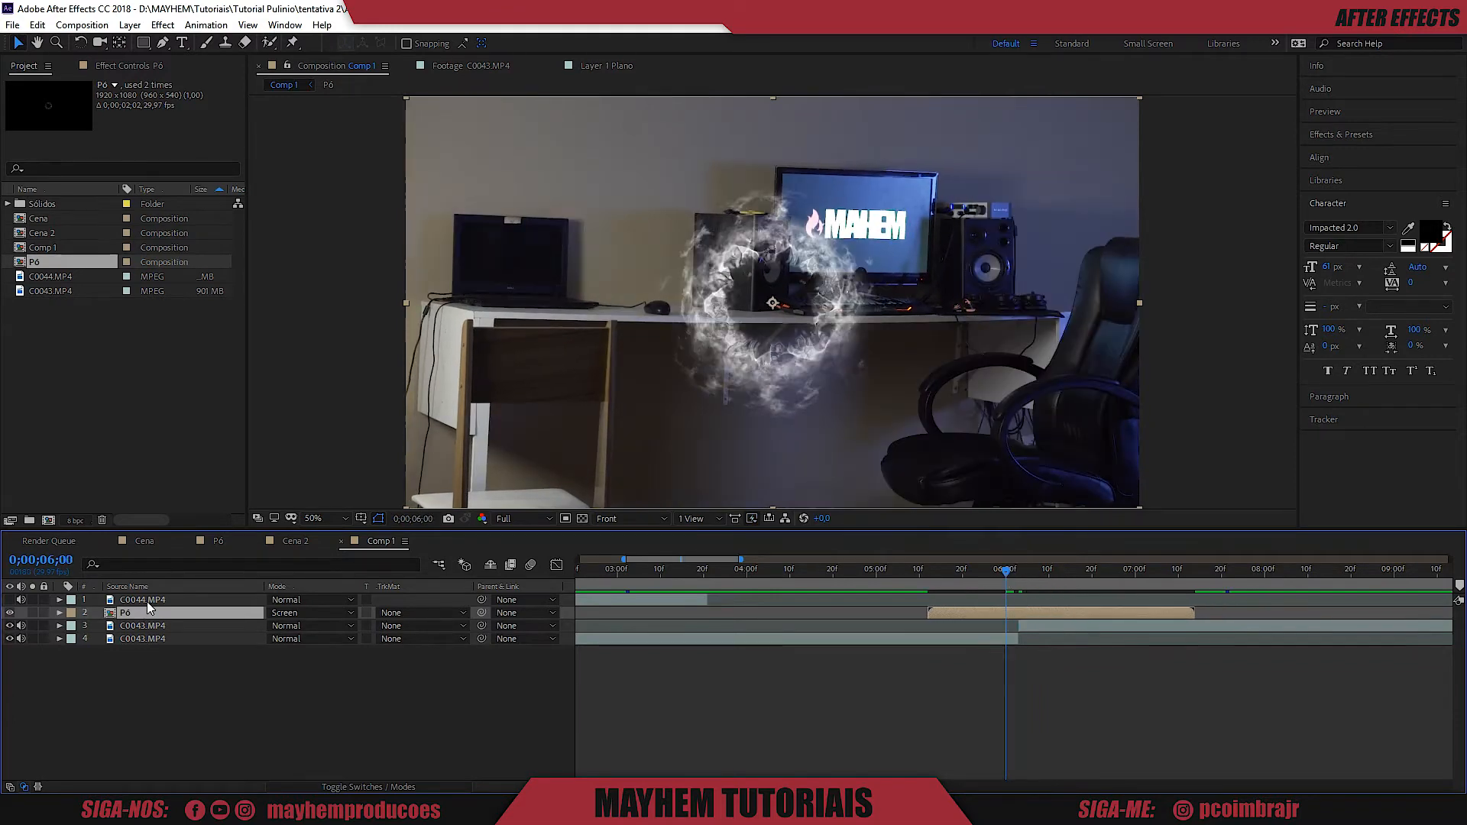
key(p)
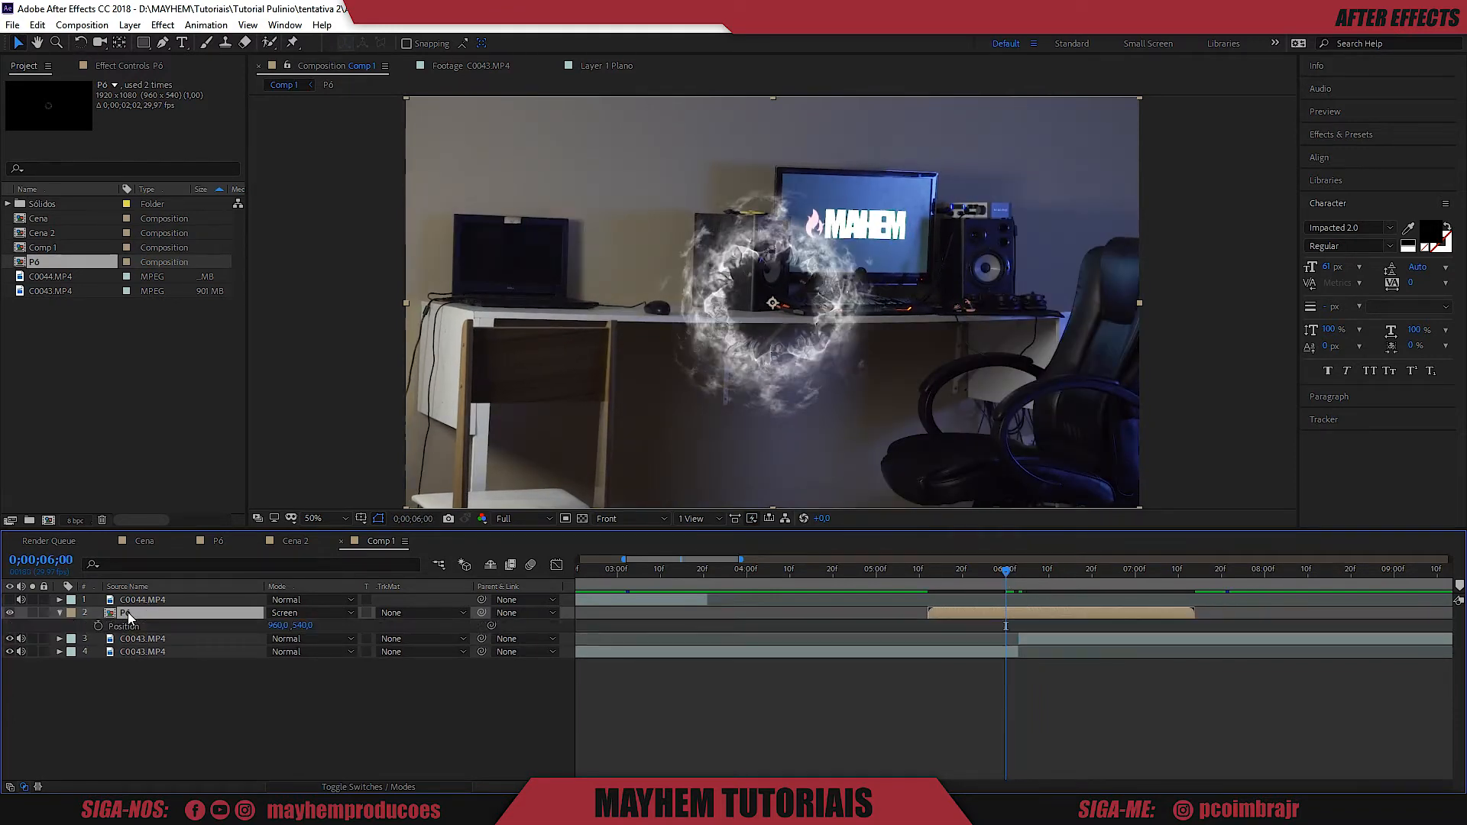
drag(279, 625, 687, 625)
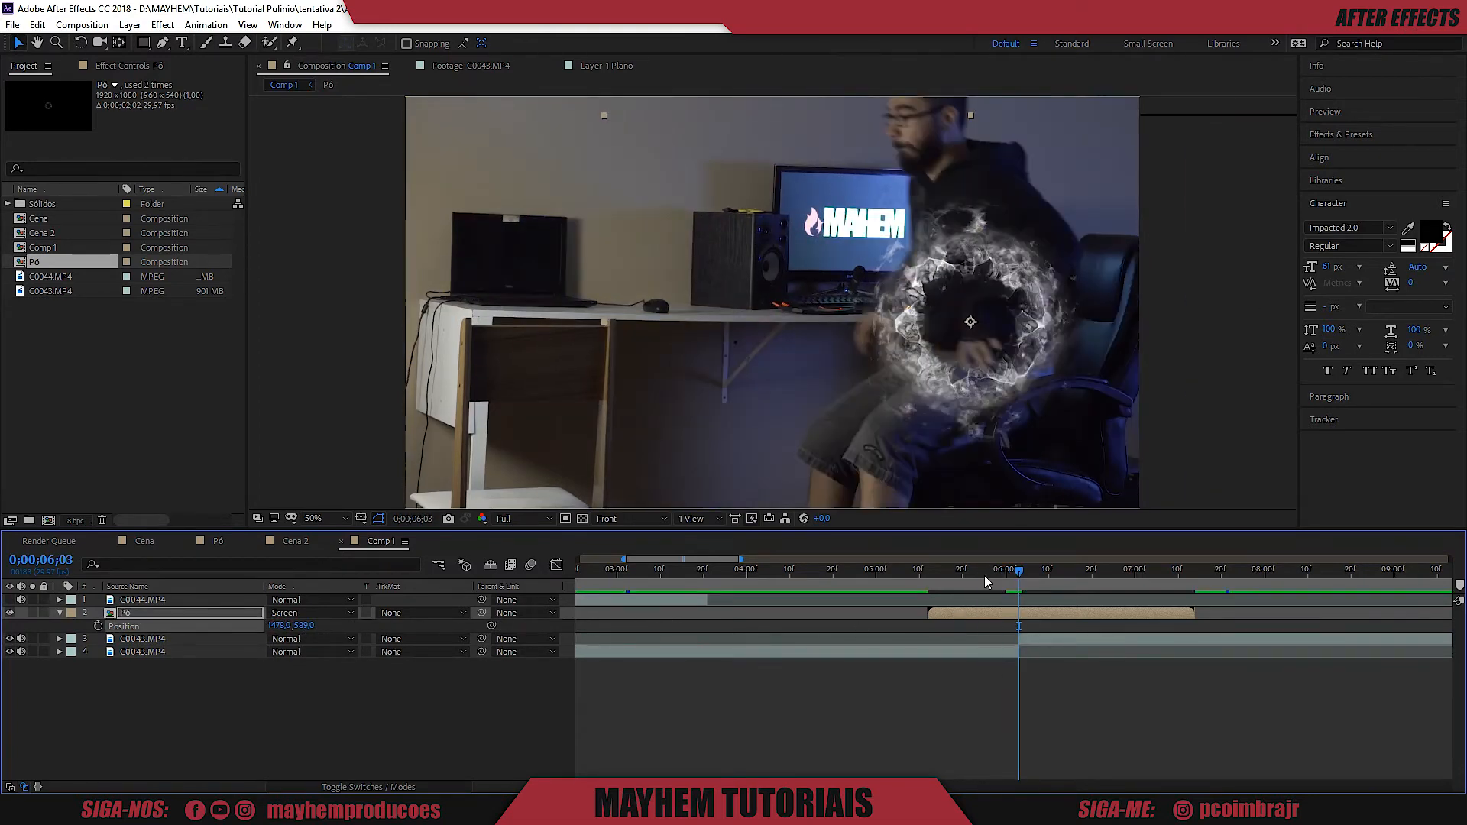
Enable time remapping on the Pó layer, add a keyframe at 0;00;05;29, and move it back to about 0;00;05;17.
right_click(144, 611)
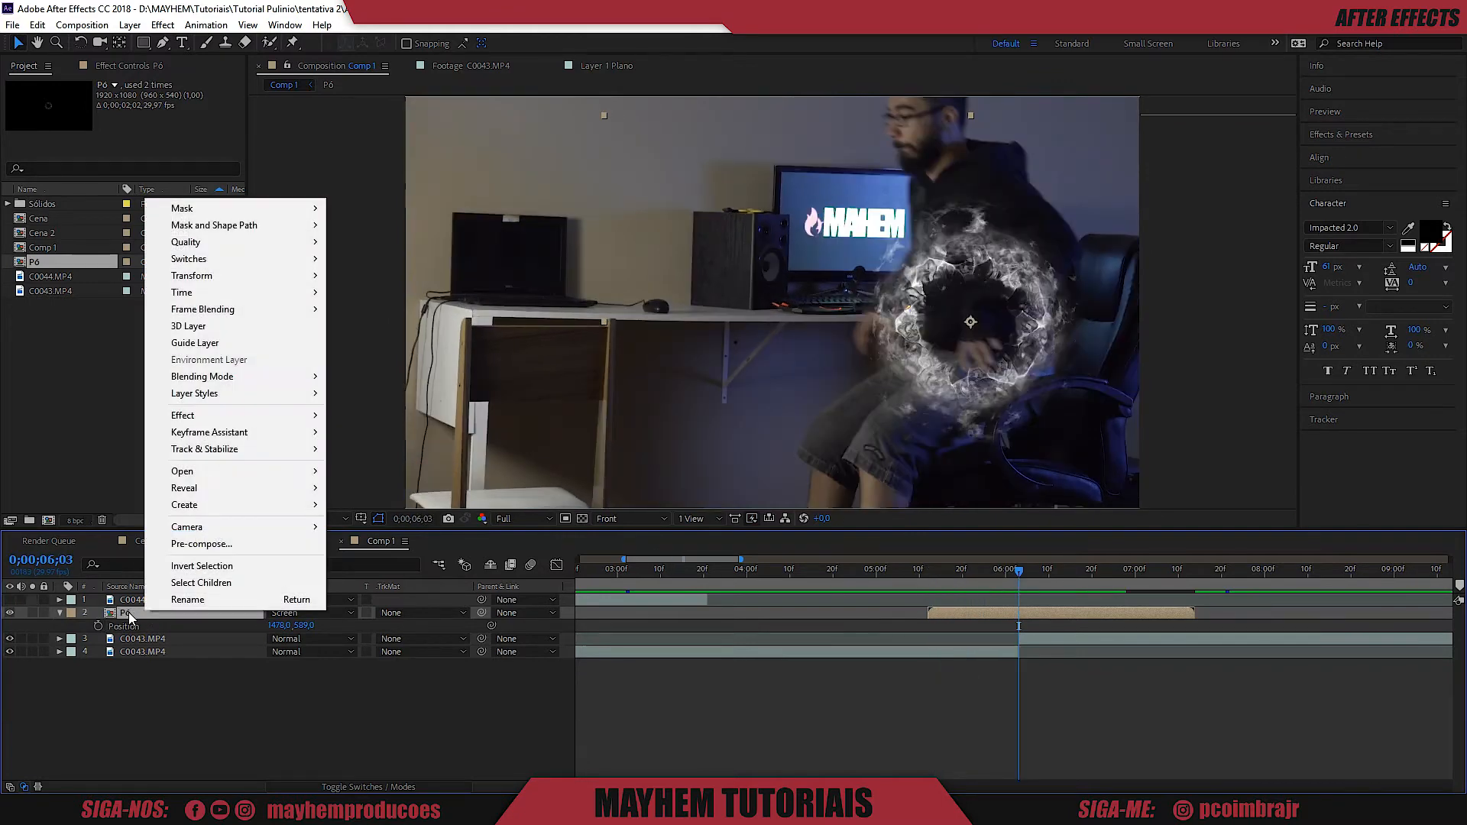
mouse_move(229, 292)
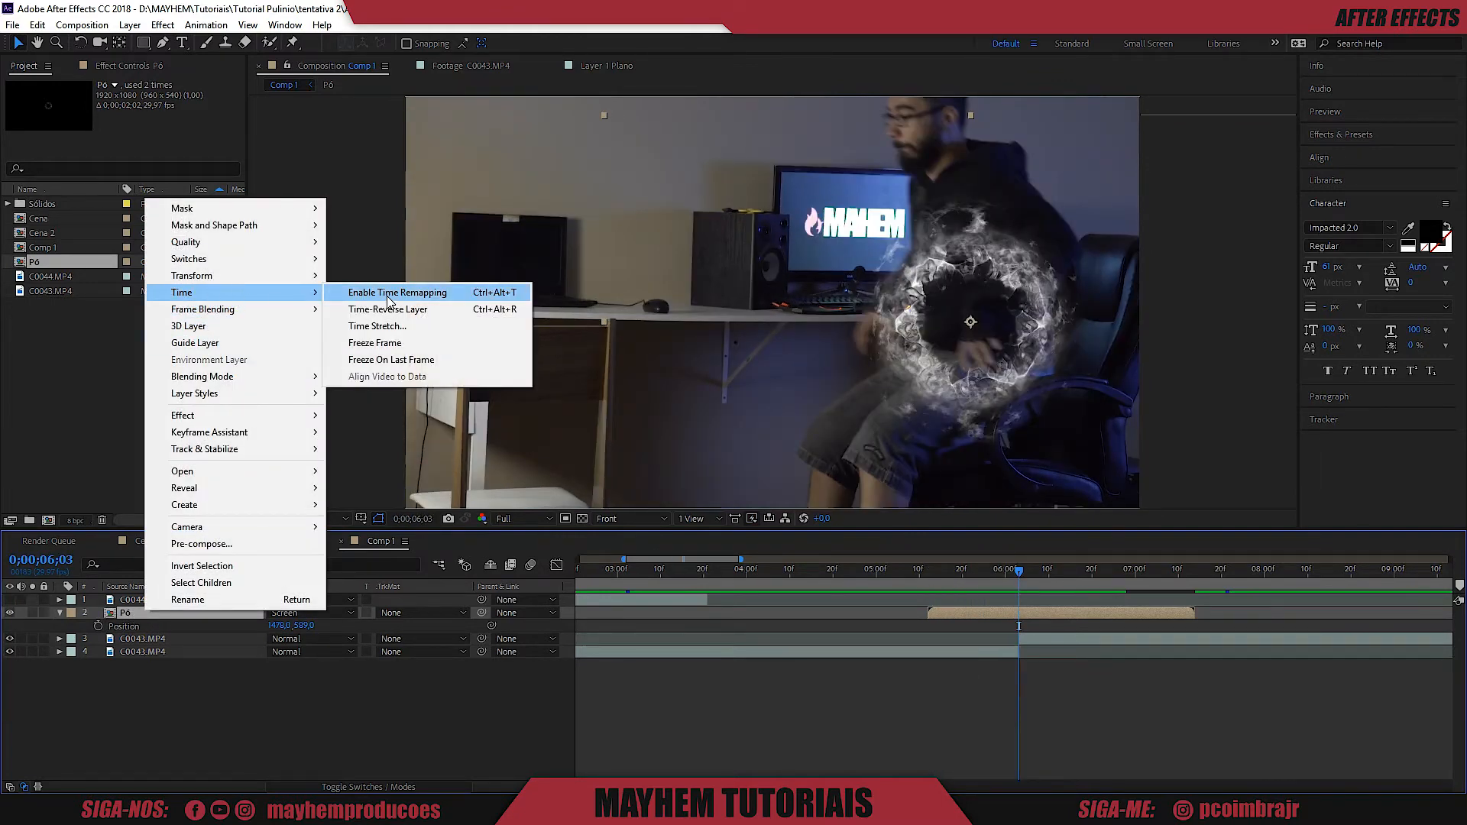
click(388, 297)
click(968, 579)
drag(969, 581, 1003, 585)
click(20, 626)
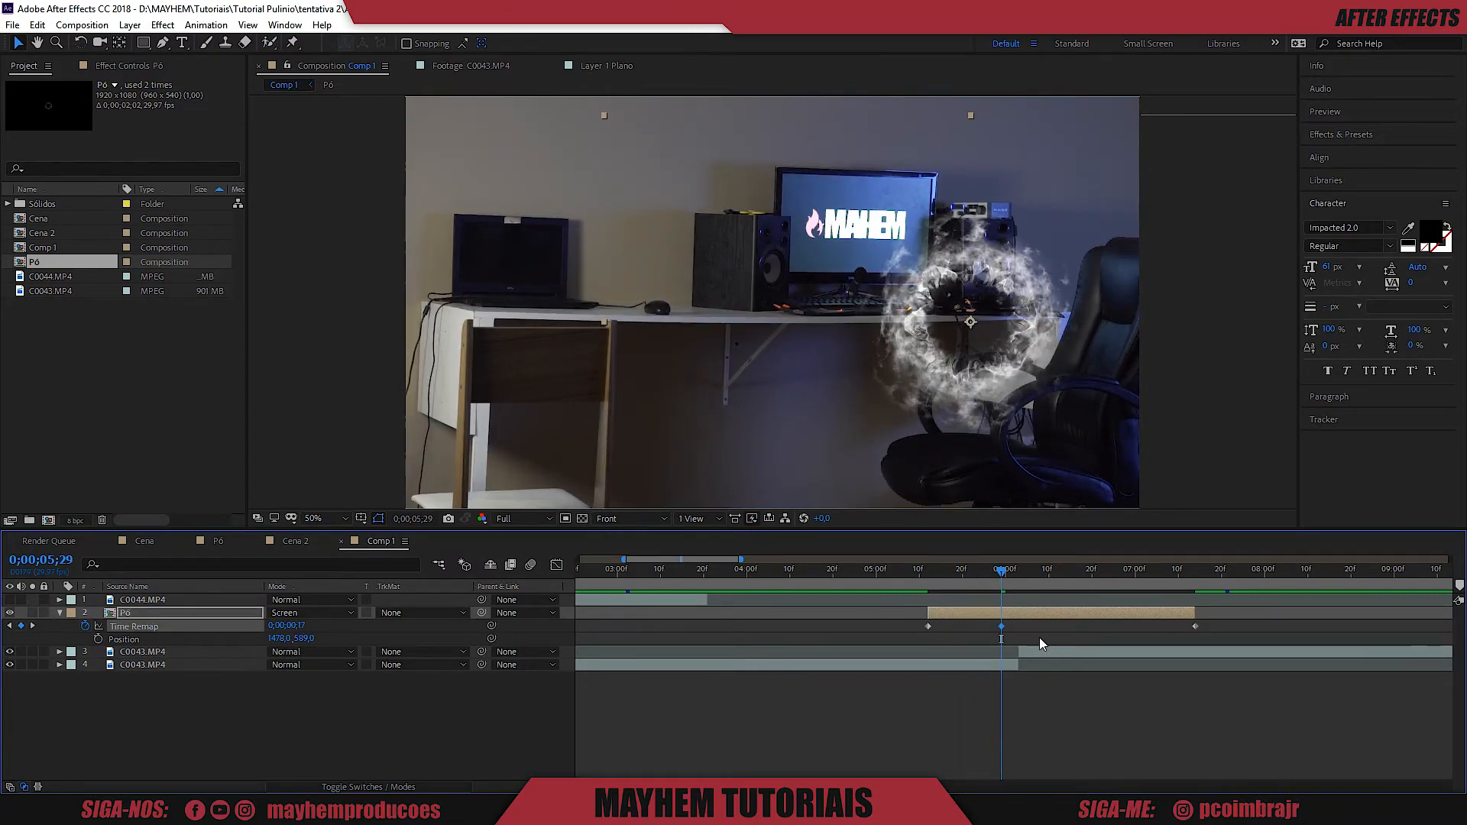
drag(999, 626, 950, 627)
key(Page_Up)
key(Page_Down)
key(Page_Down)
key(Page_Down)
key(Page_Down)
key(Page_Down)
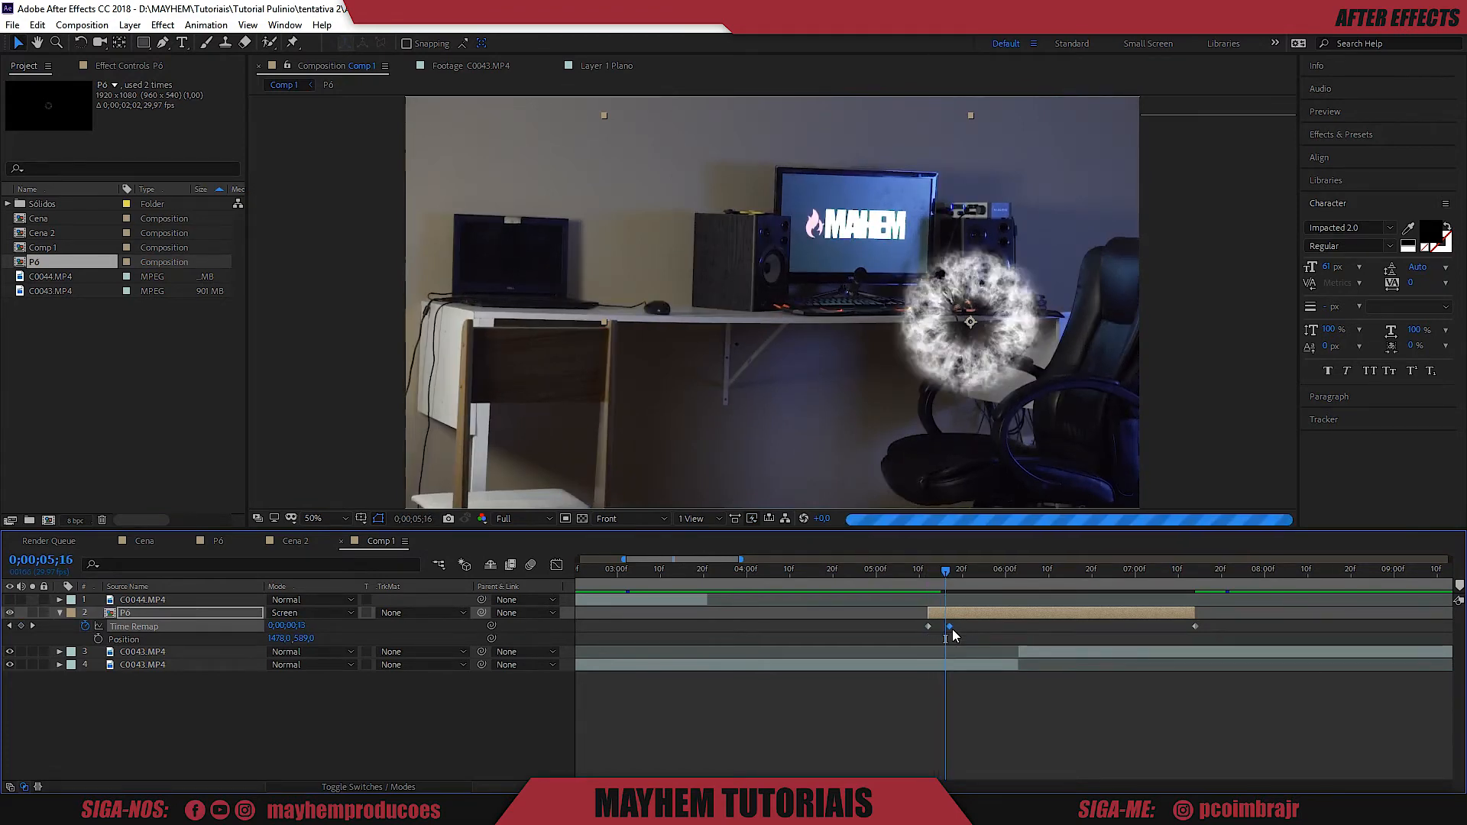
Slide the Pó layer to start at about 0;00;05;28, just before the footage cut, and preview the ring's timing.
drag(946, 621, 1015, 621)
key(Page_Down)
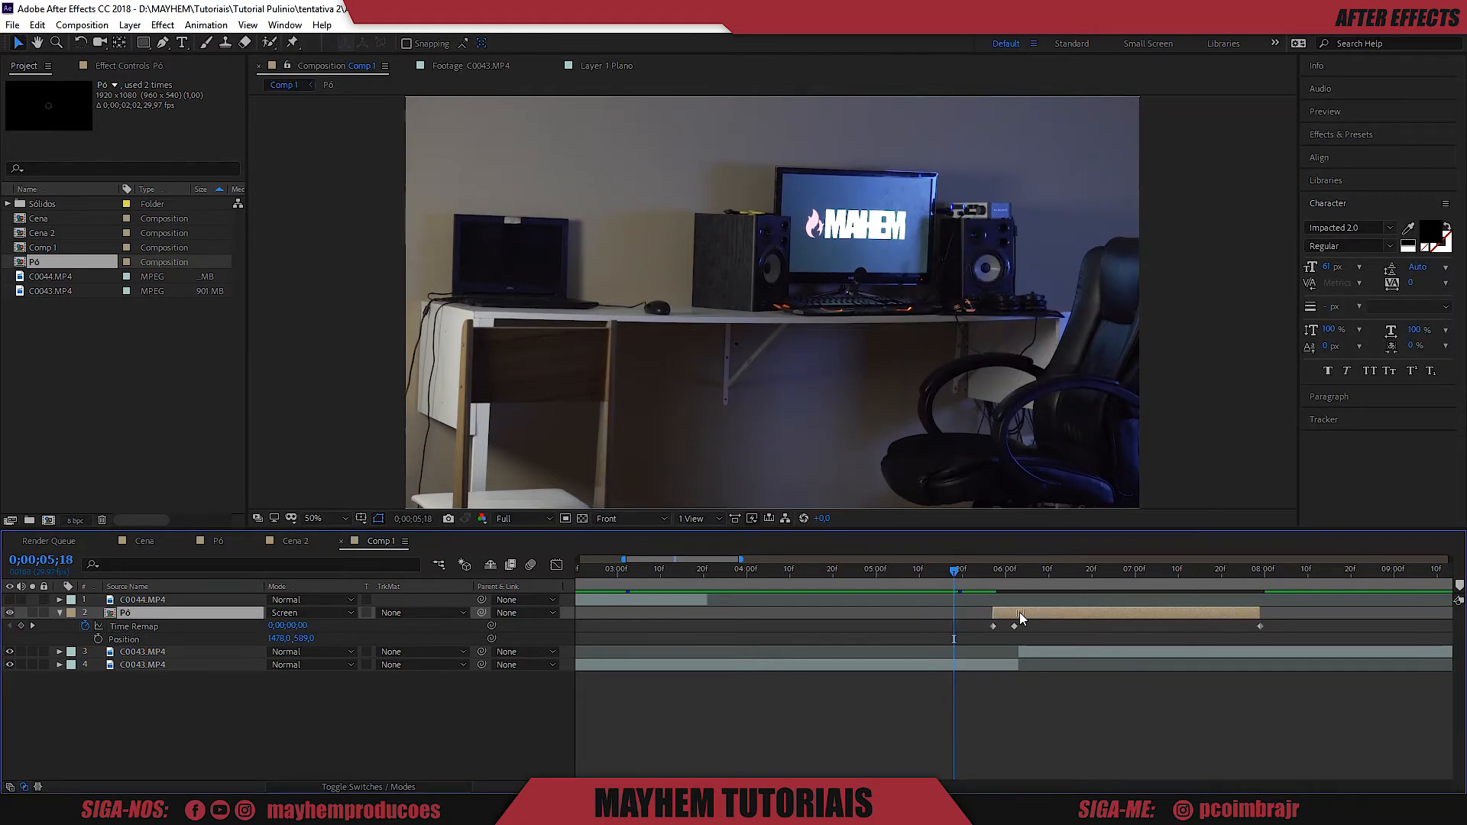
click(984, 582)
key(Page_Down)
key(Page_Down)
key(Page_Down)
key(Page_Down)
key(Page_Down)
key(Page_Down)
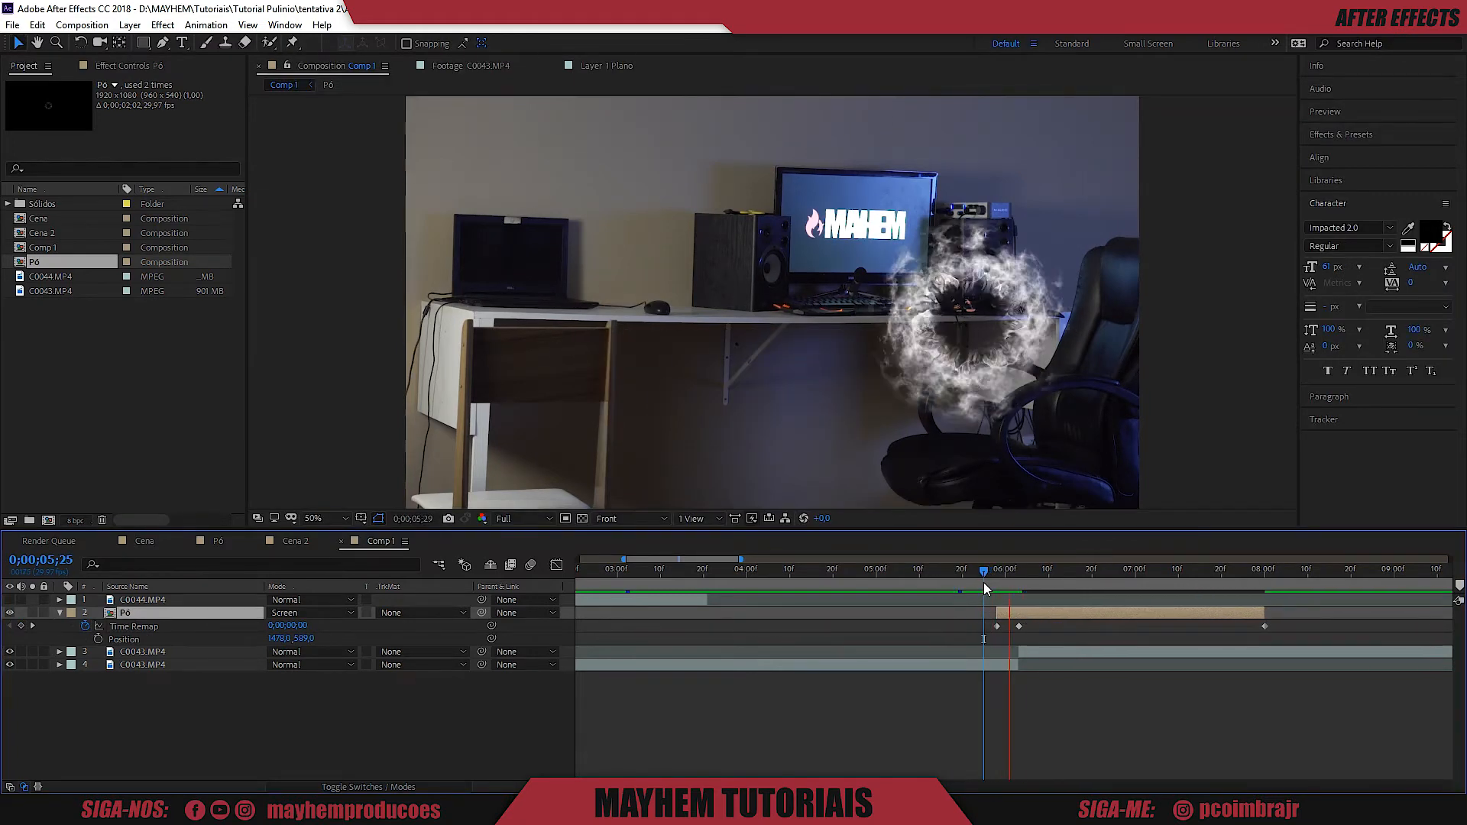
Set the Pó layer's Scale to 199% and check the ring against the subject around 0;00;06;06.
key(s)
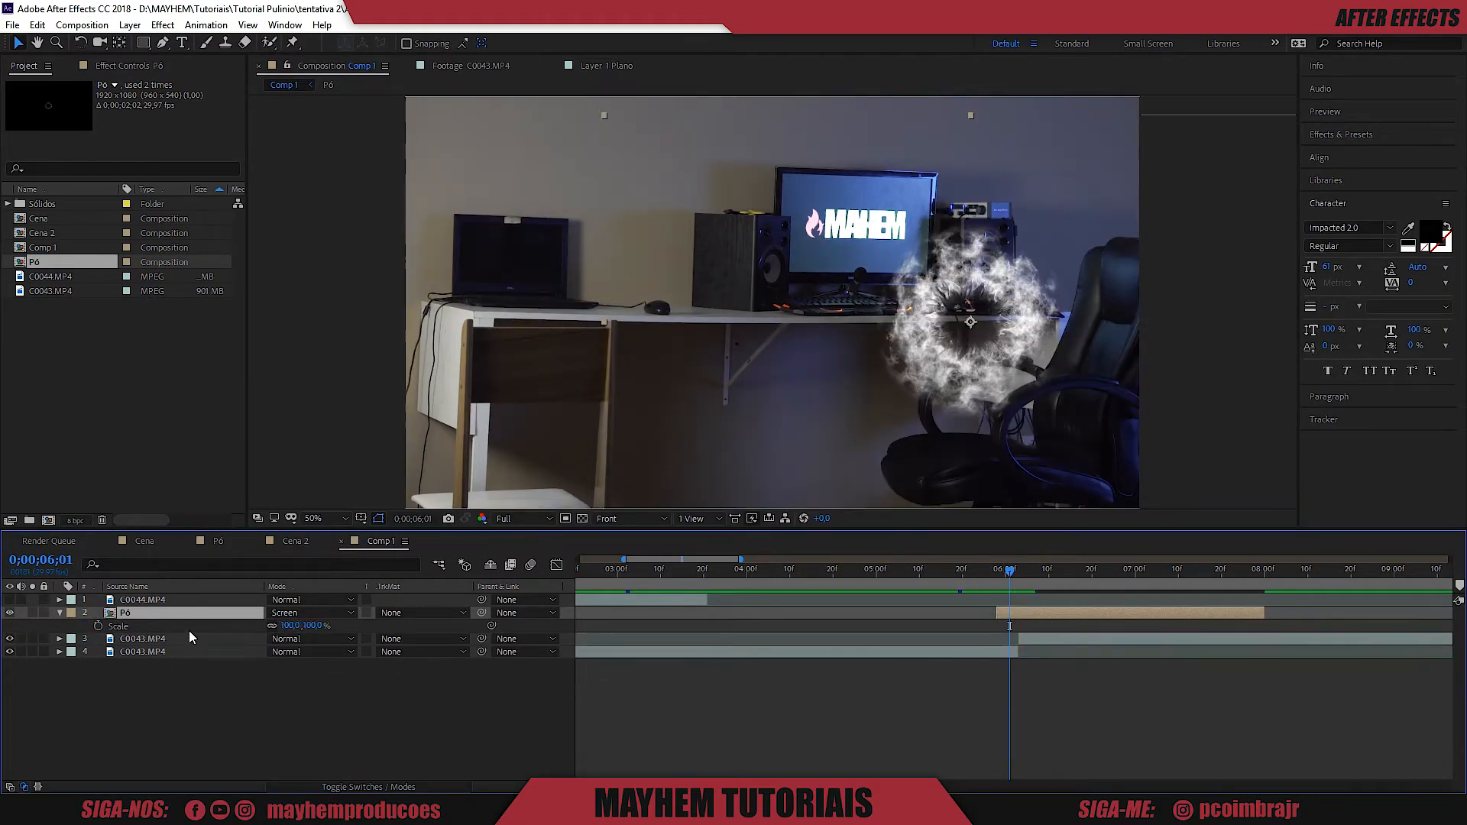
key(s)
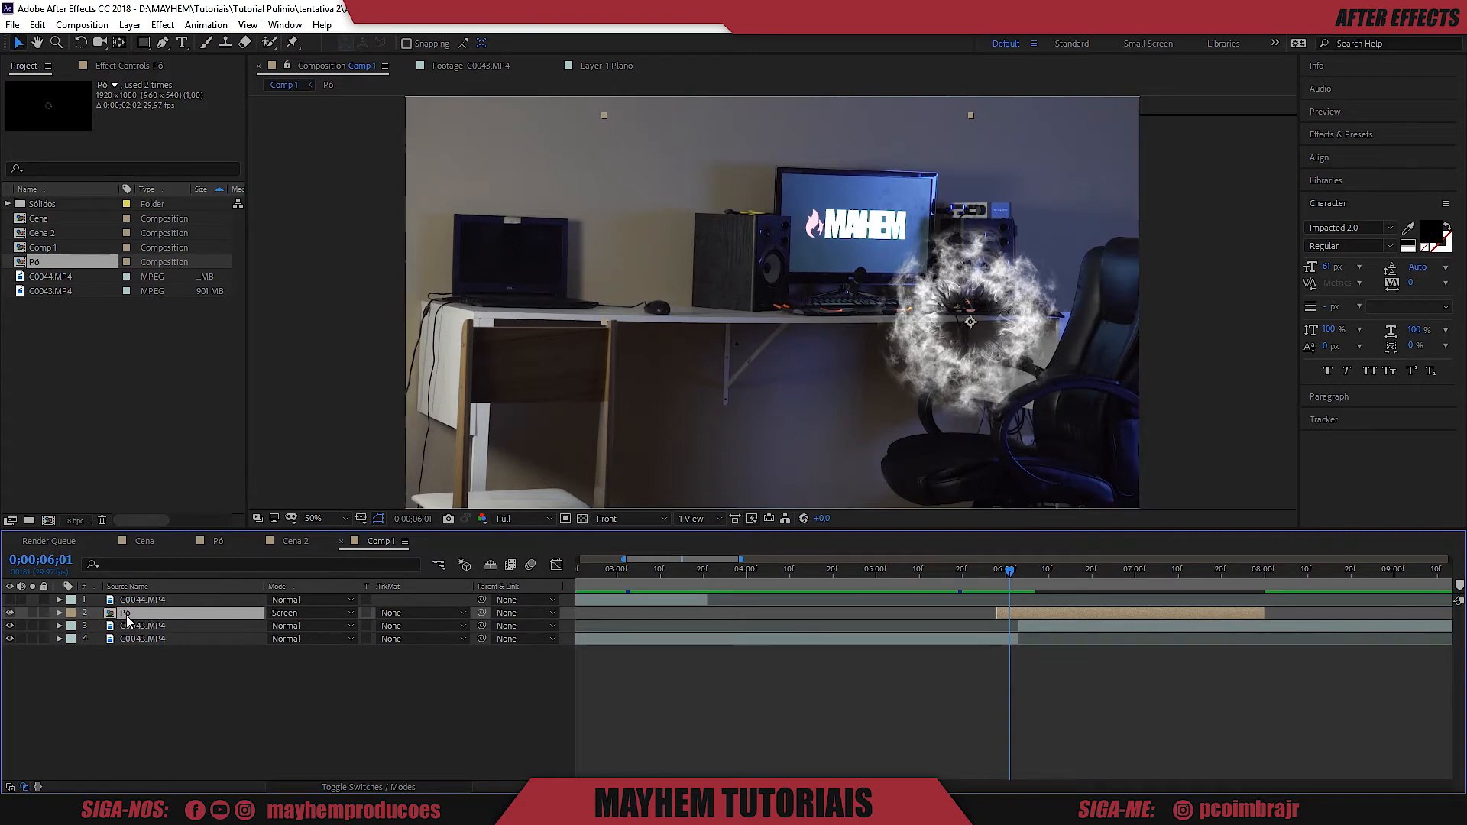
click(61, 614)
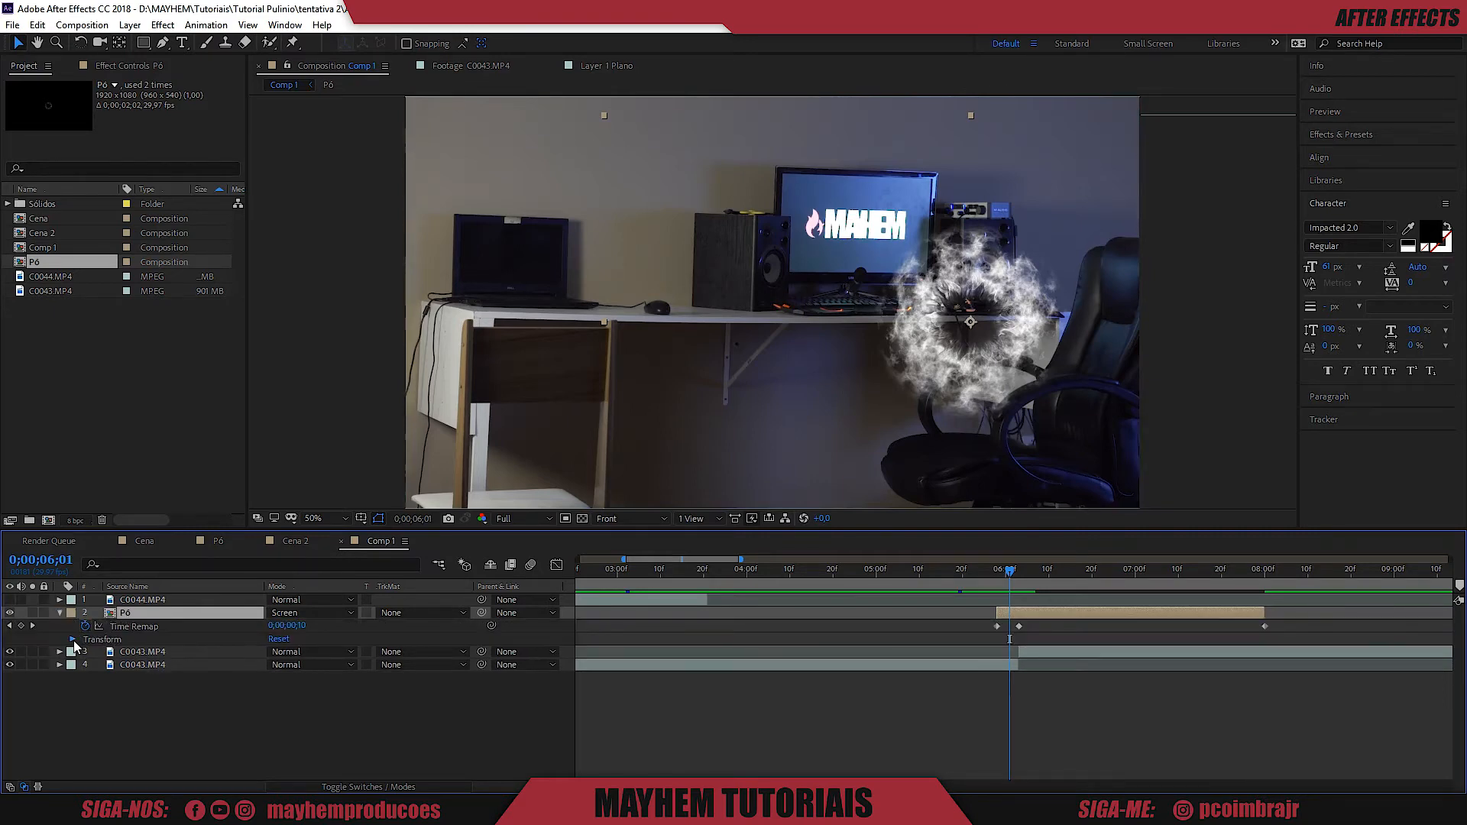
click(73, 639)
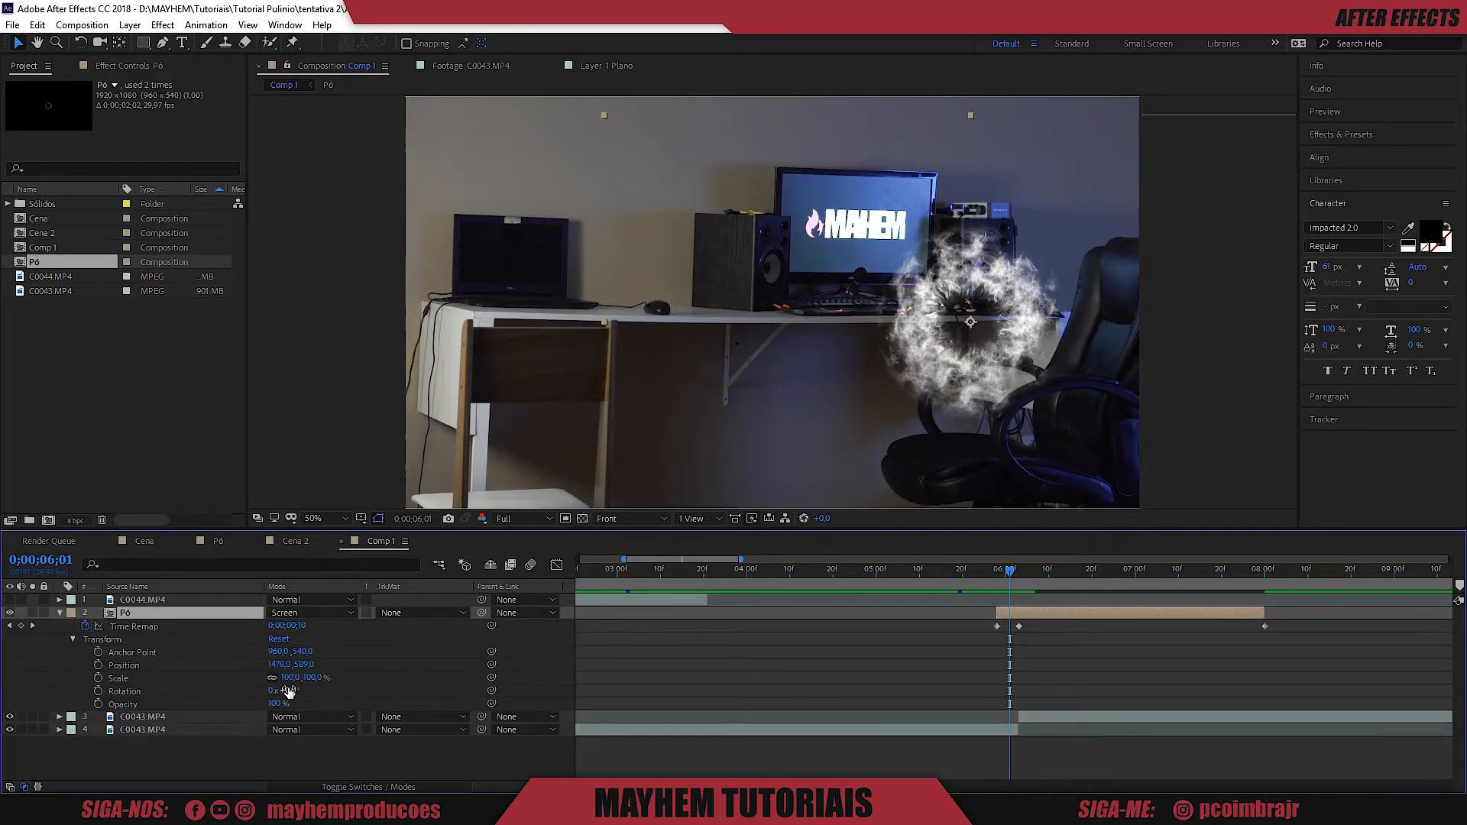
drag(290, 678, 376, 677)
click(951, 578)
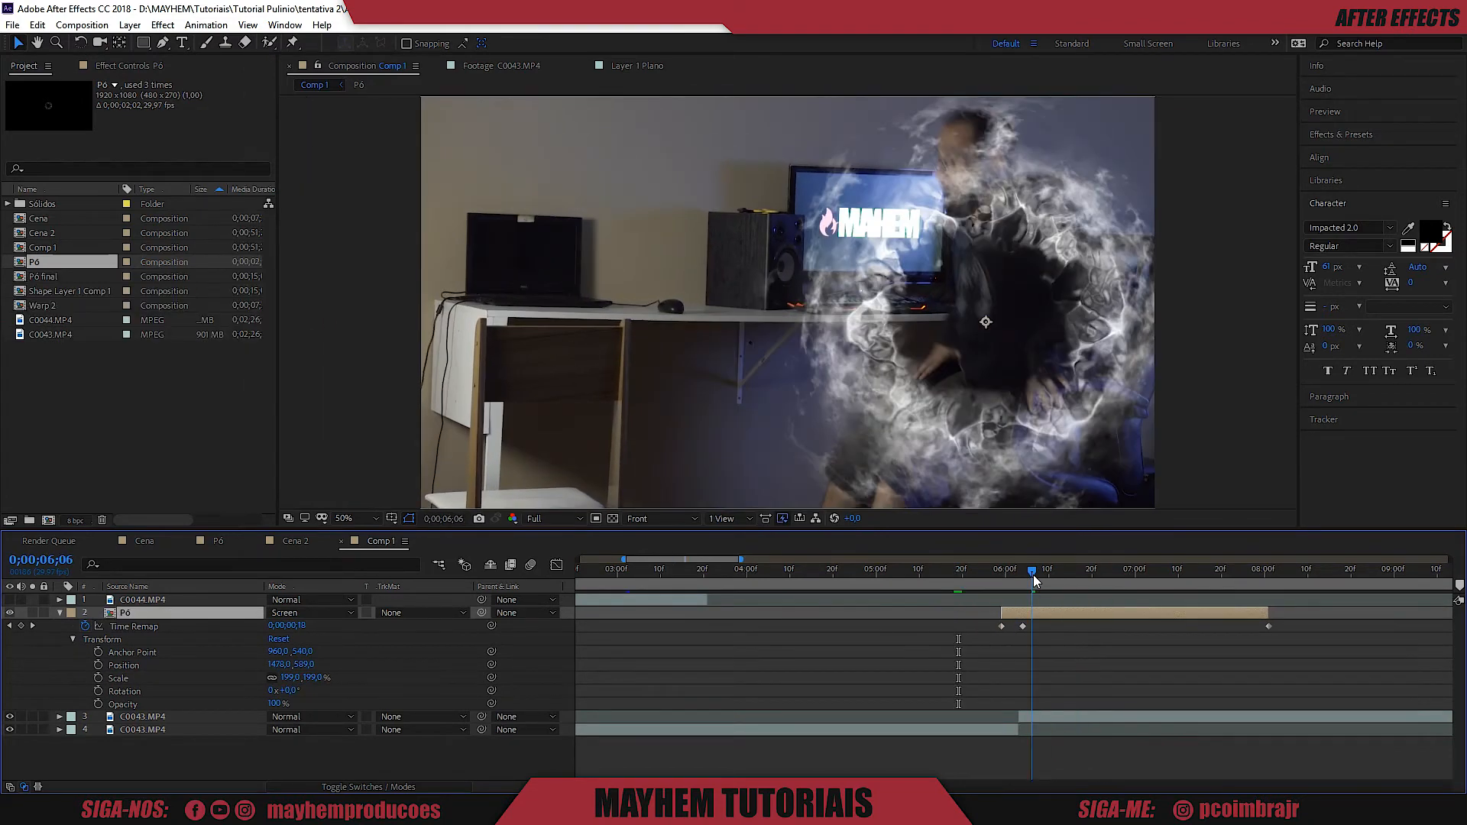
drag(1034, 575, 1030, 576)
Apply Fast Box Blur to the Pó layer with a Blur Radius of 0,5.
key(ctrl+space)
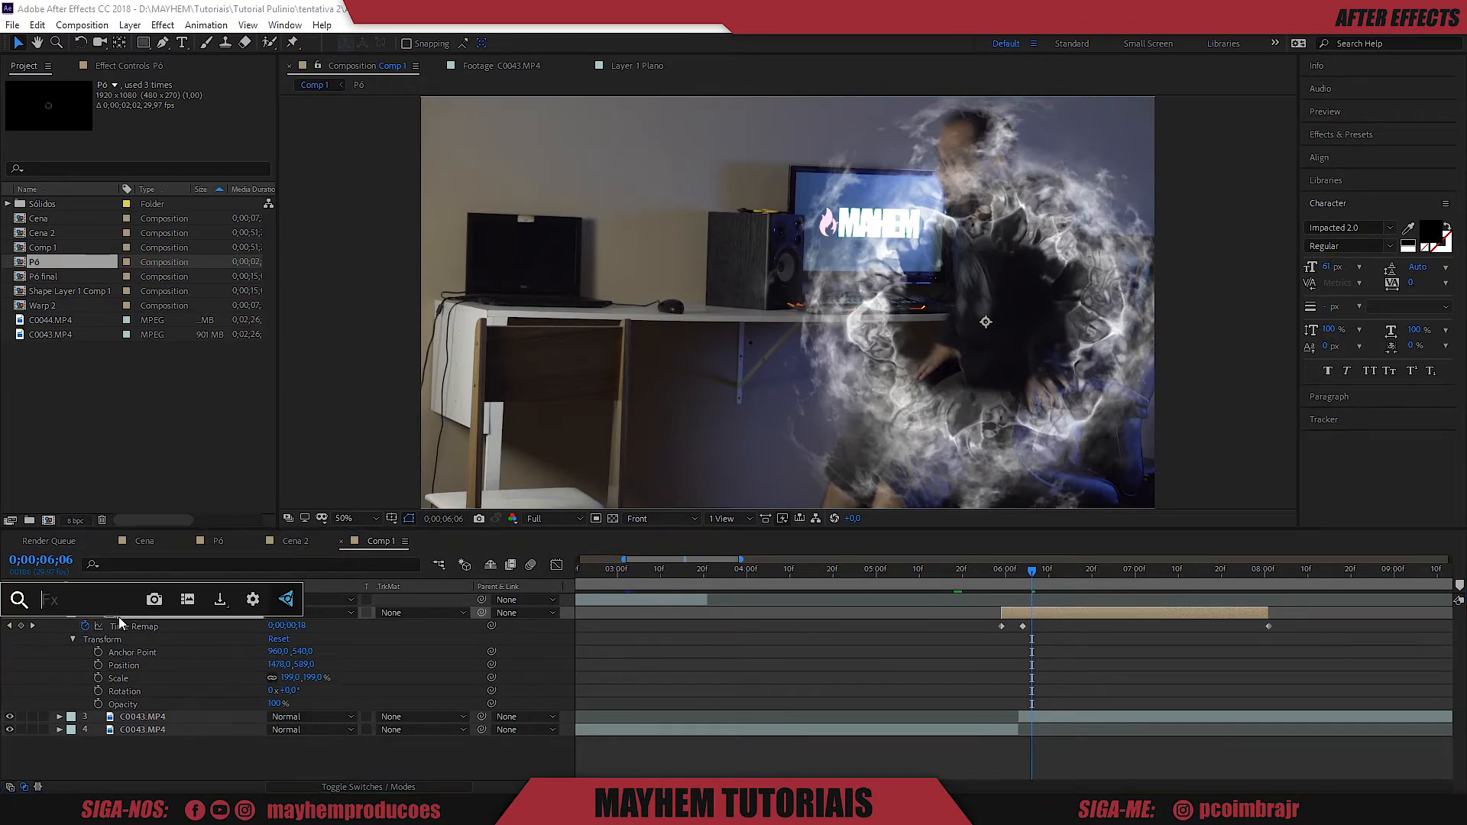
text(box)
key(Return)
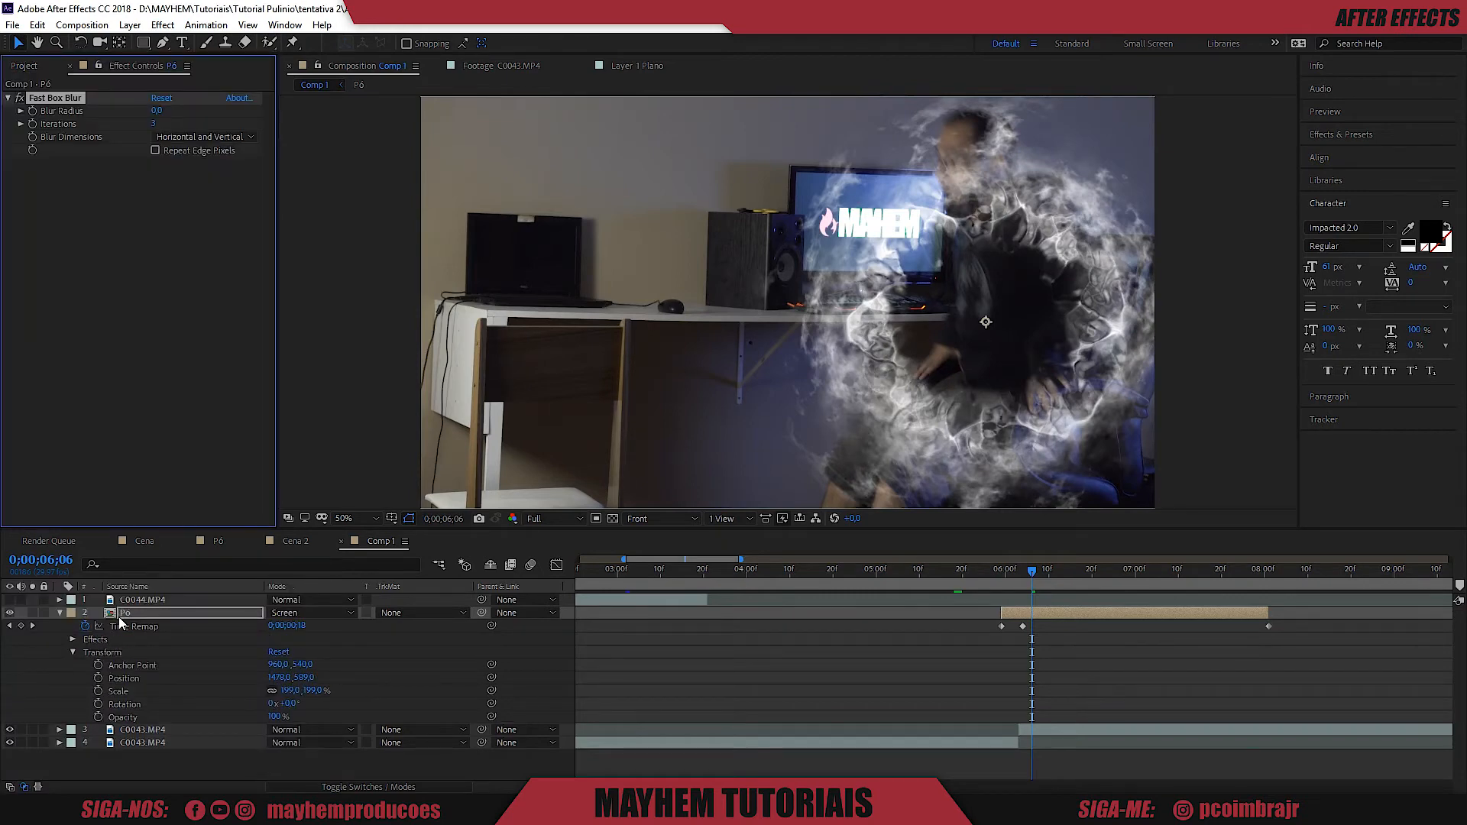
click(157, 111)
text(0,5)
key(Return)
Lower the Pó layer's Opacity to 80%.
click(129, 612)
key(t)
drag(280, 625, 267, 631)
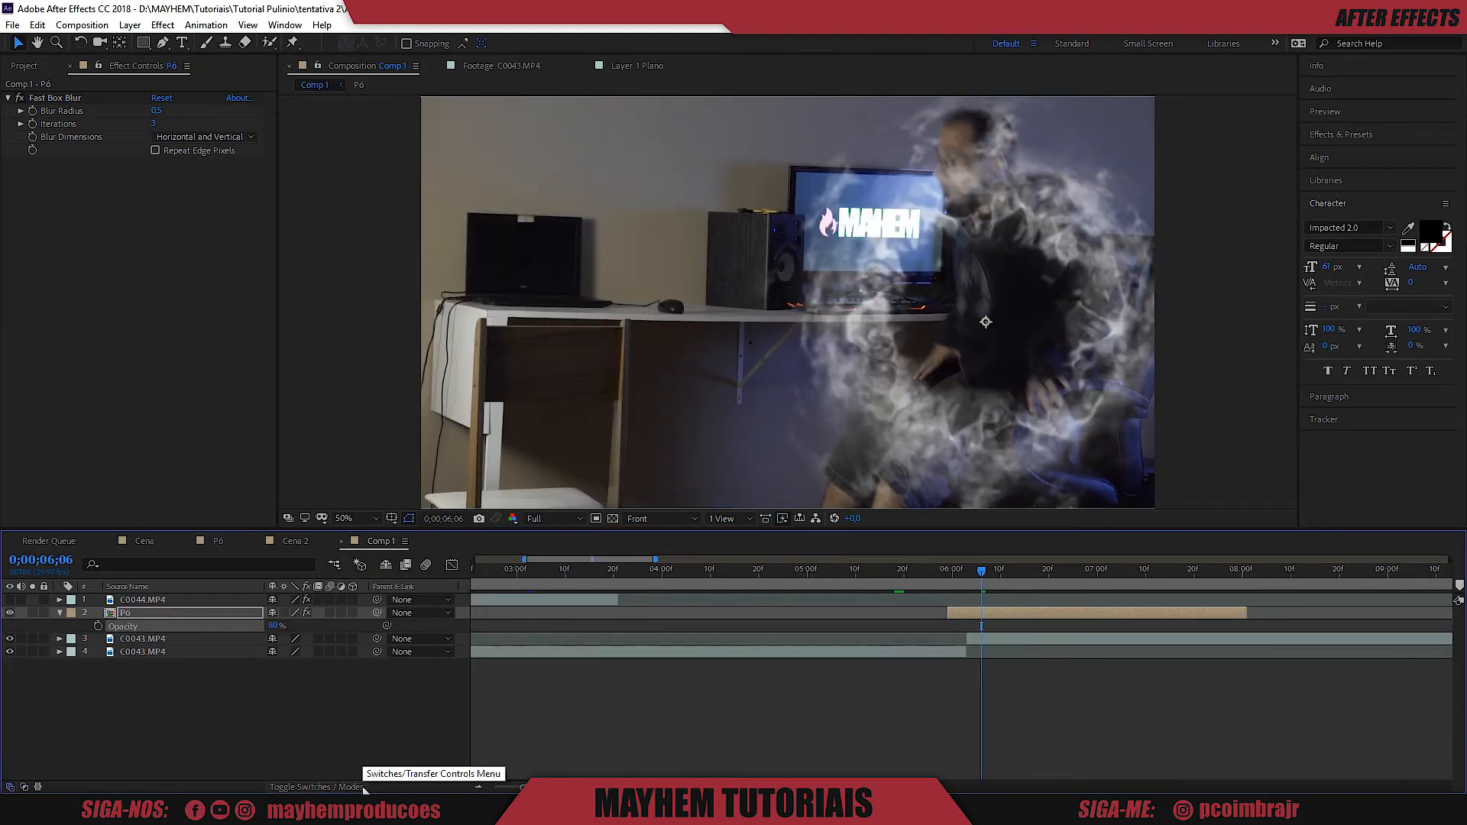
Enable motion blur for the composition and for the Pó layer, and preview the smoke ring over the footage.
click(364, 788)
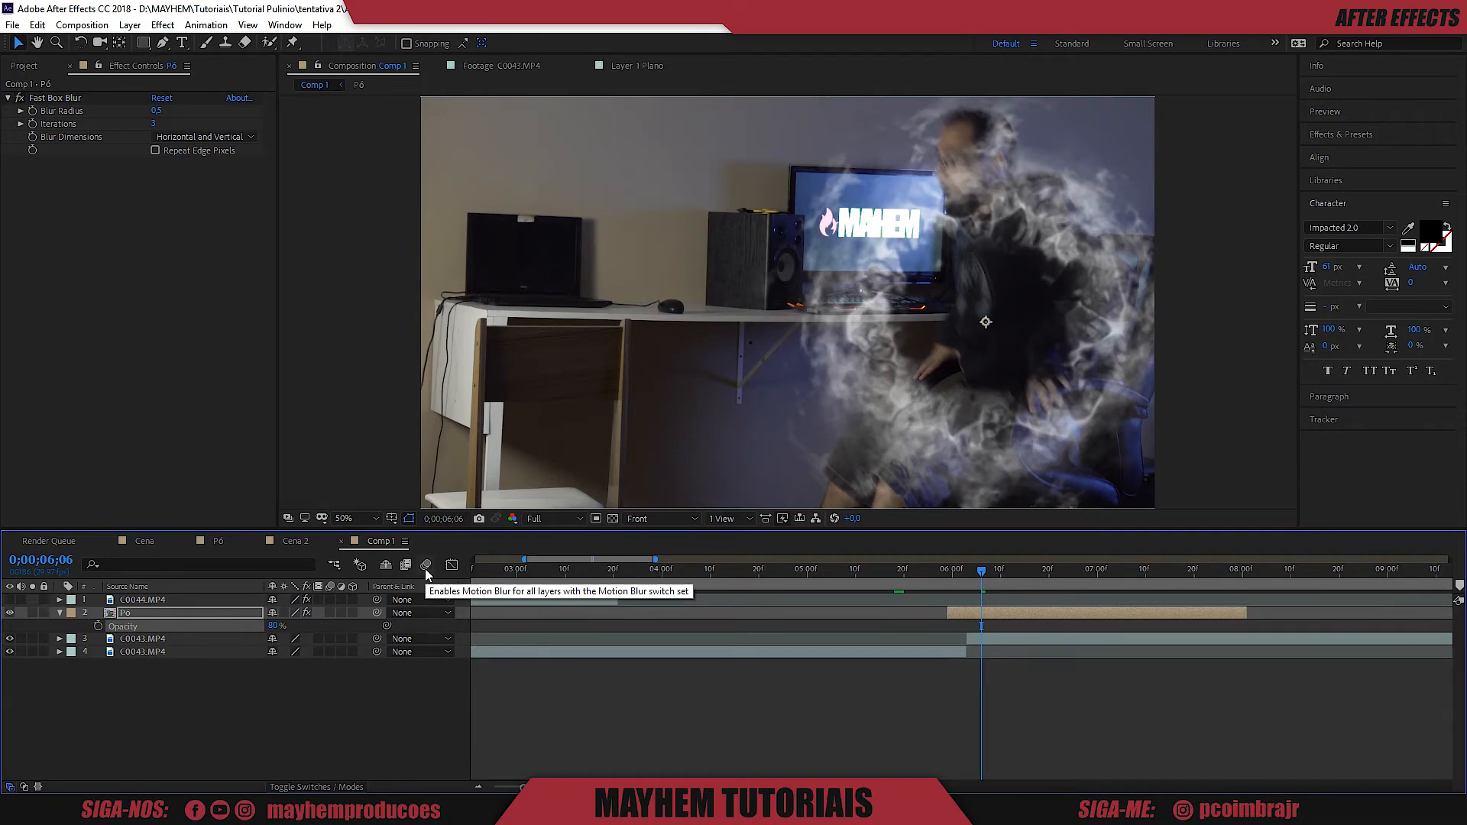
click(426, 566)
click(330, 613)
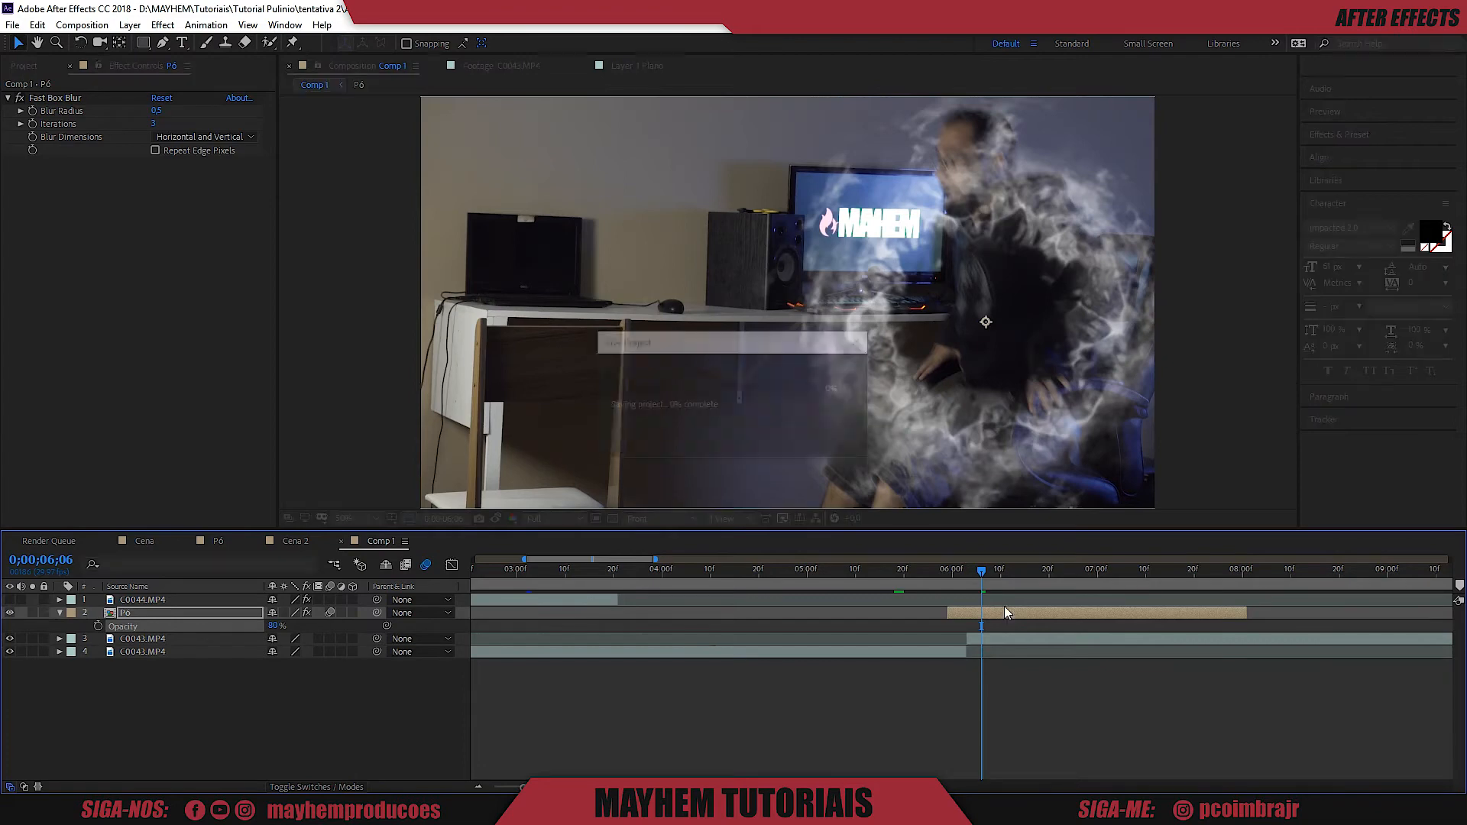
drag(980, 574, 976, 575)
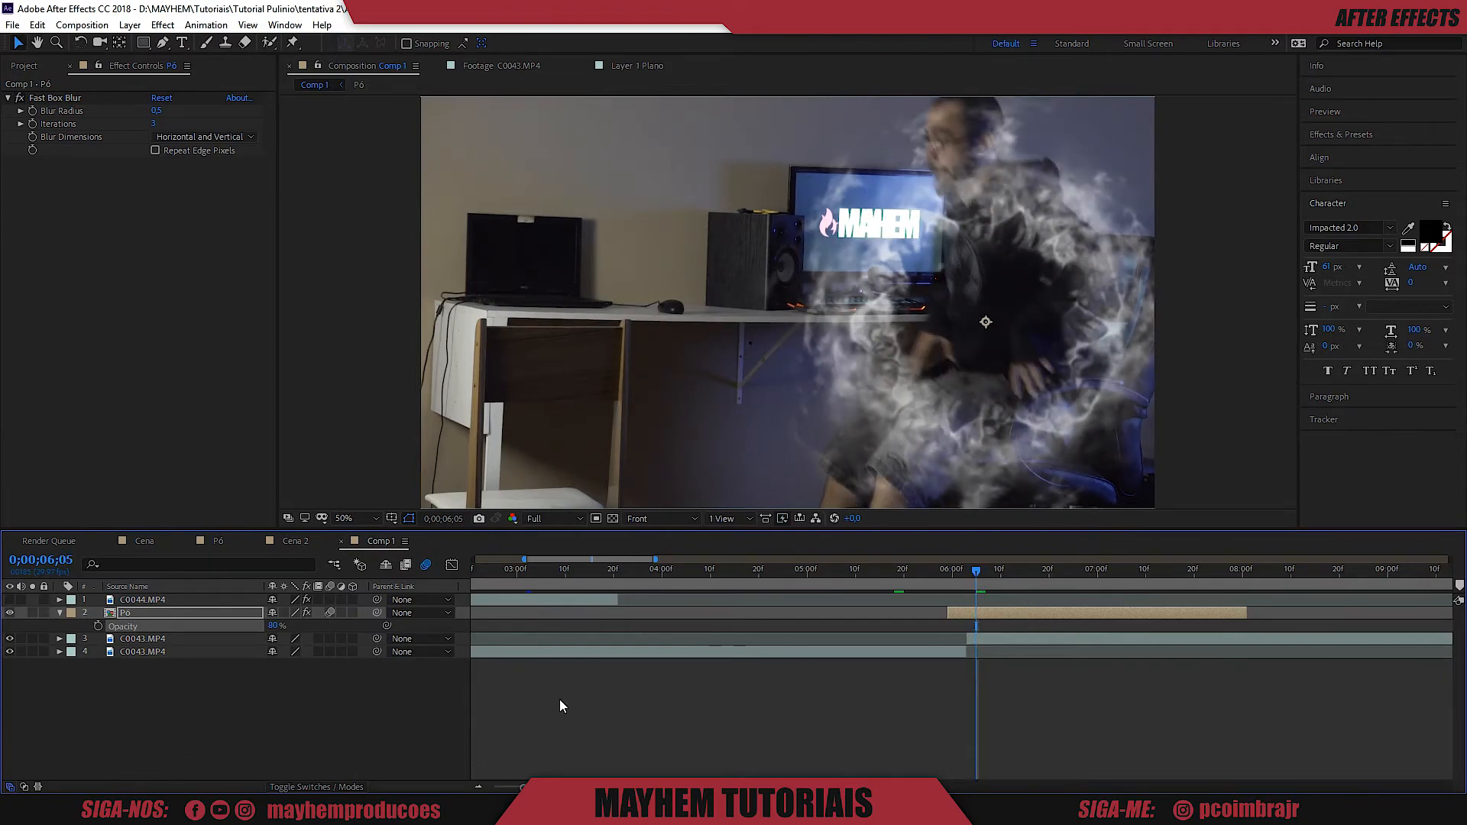
key(space)
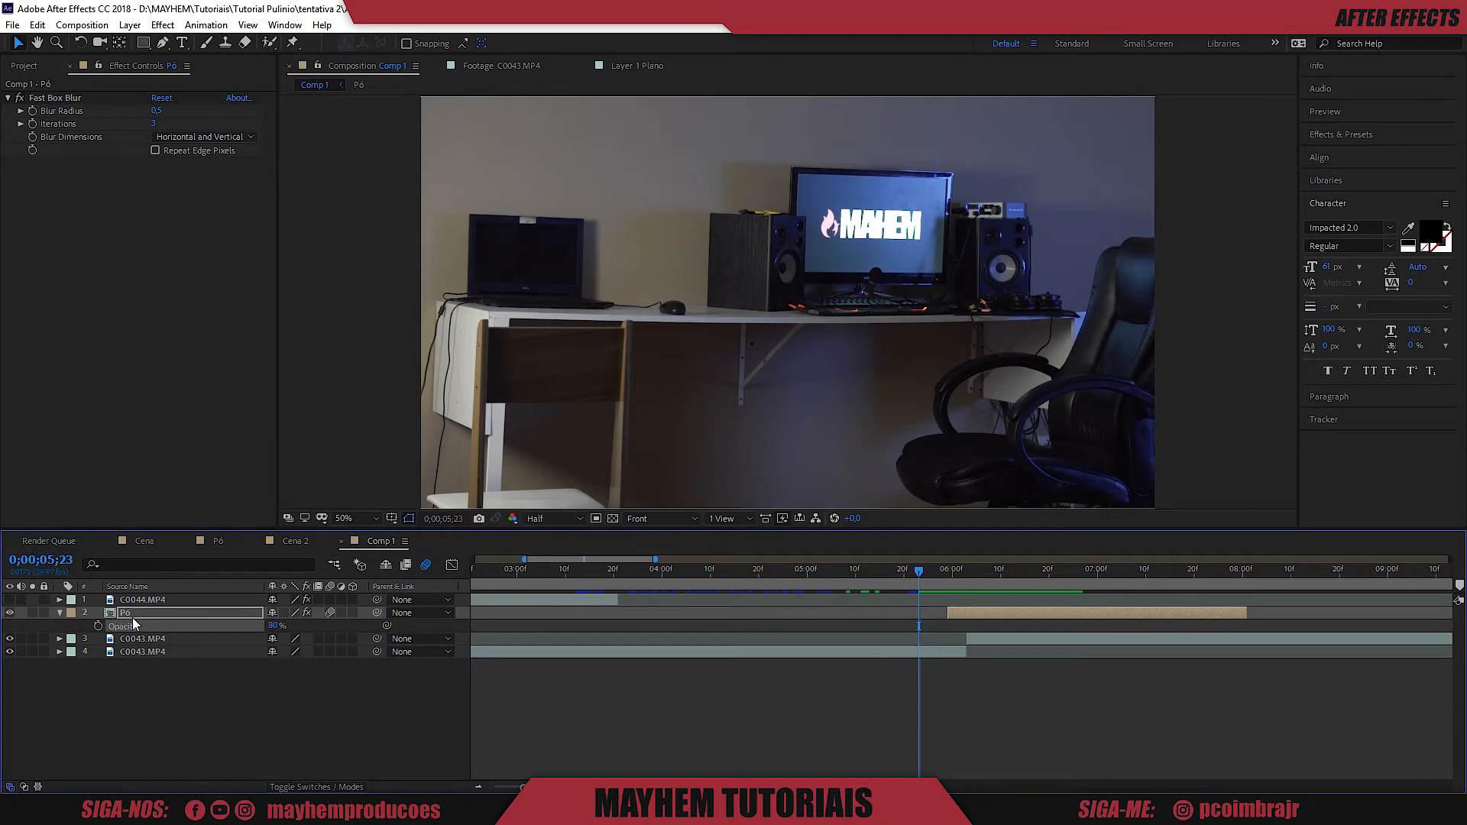
Create an empty shape layer above the Pó layer and add an ellipse path to its contents.
right_click(162, 680)
mouse_move(203, 512)
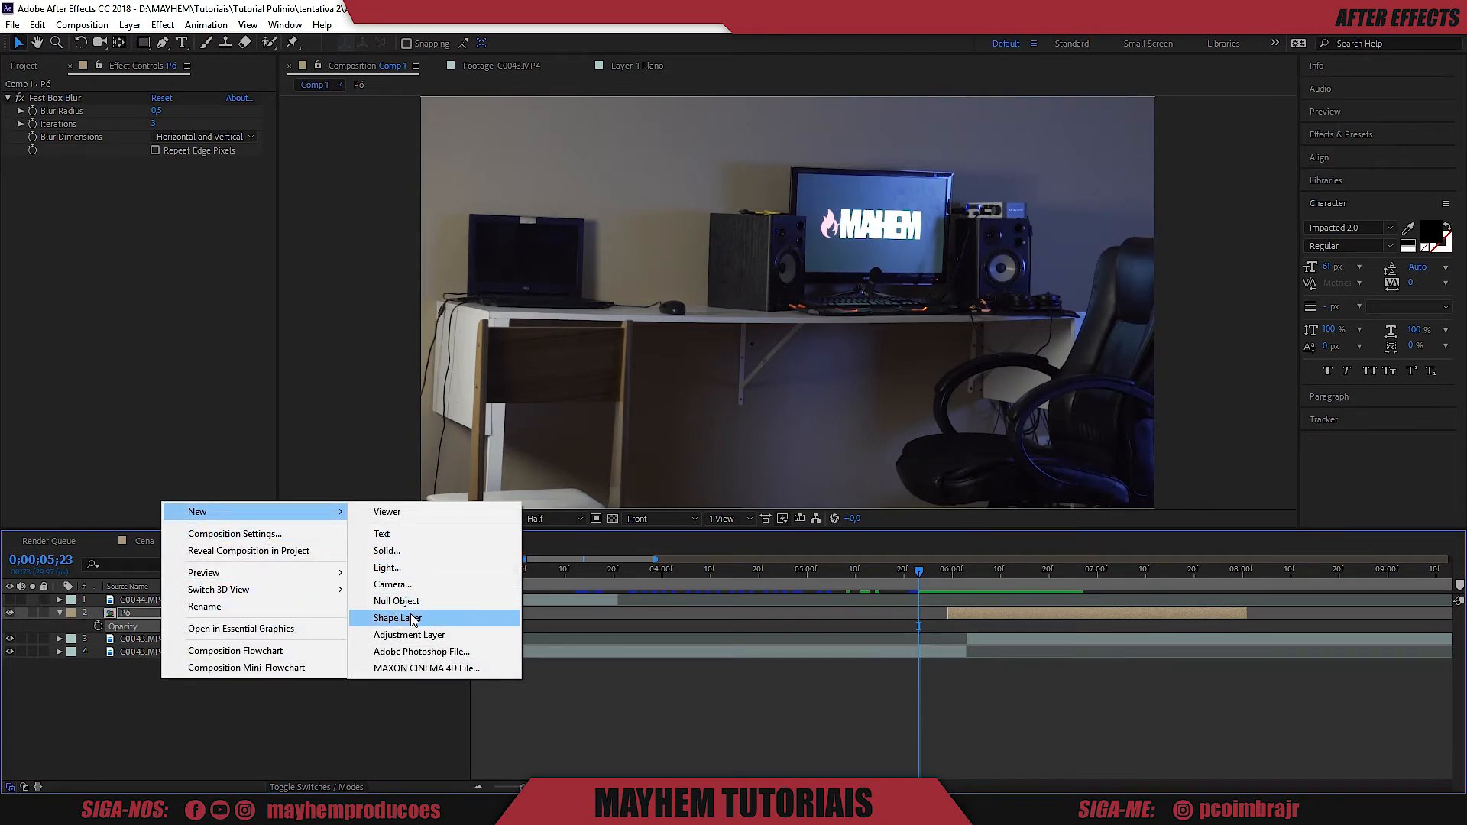
click(414, 618)
key(q)
click(61, 614)
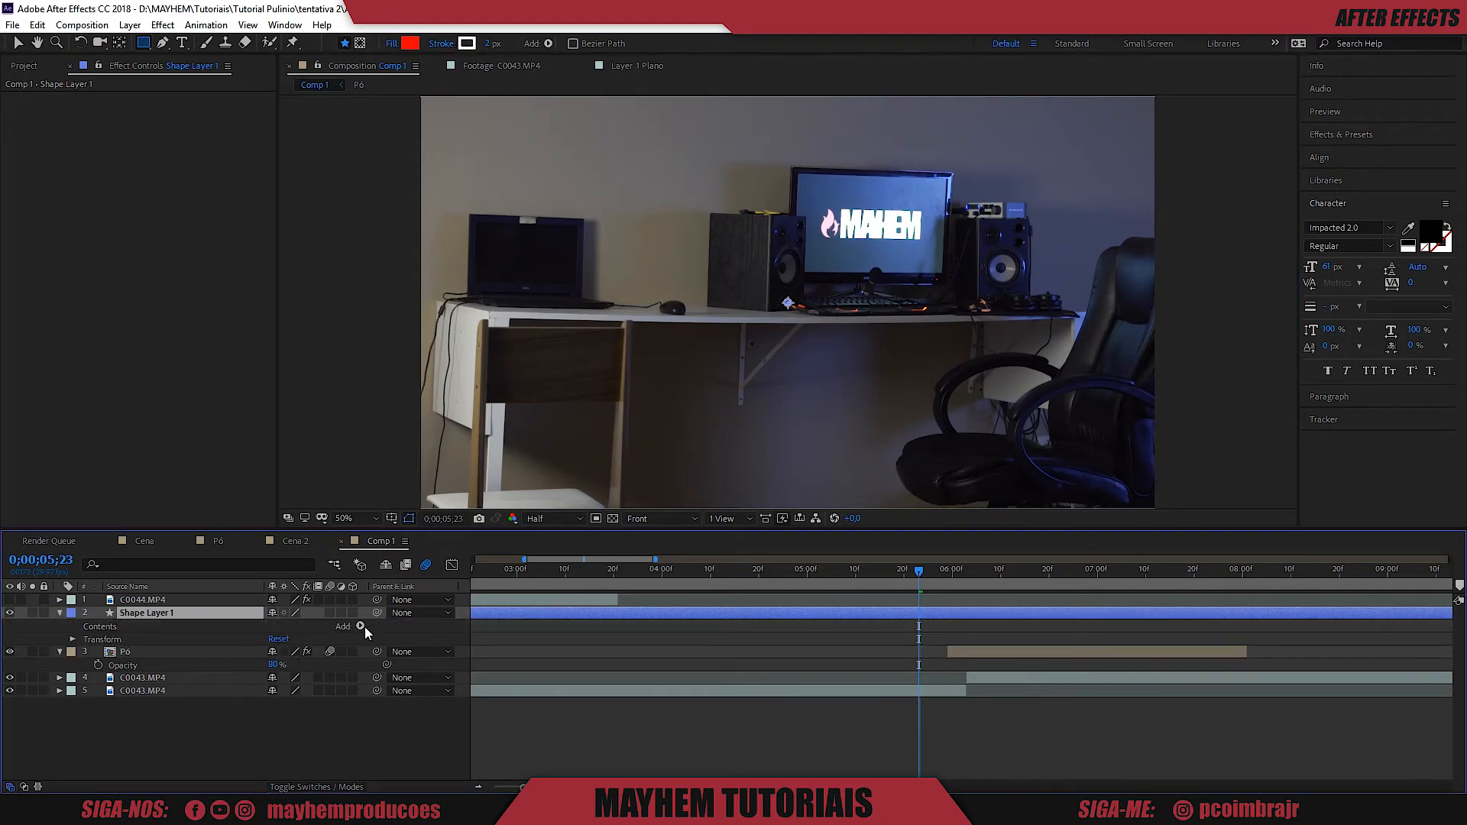
click(365, 627)
click(415, 334)
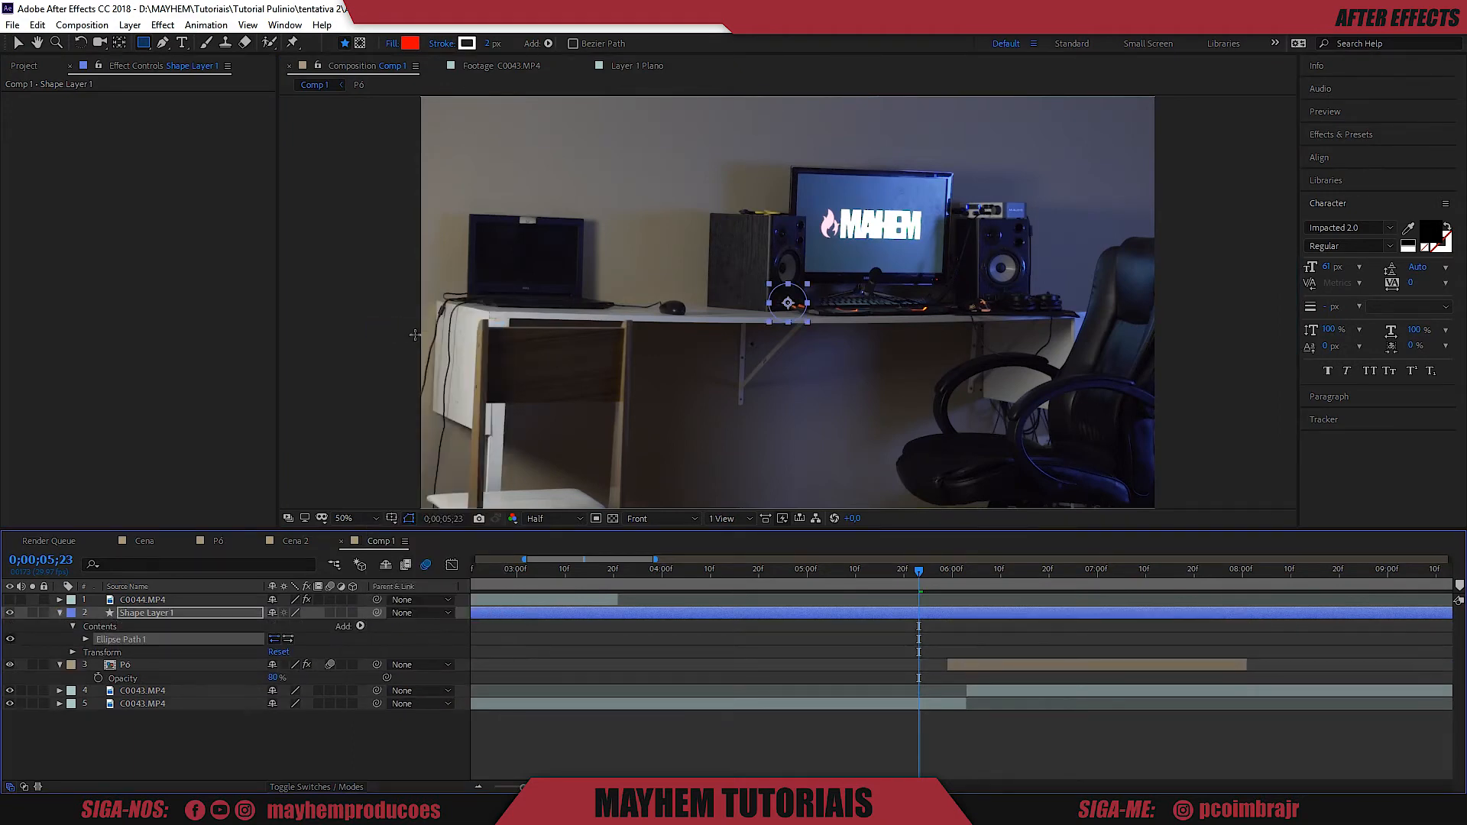
Set Ellipse Path 1's Size to 727, 727 and add a second ellipse path to the shape layer.
drag(288, 652, 688, 665)
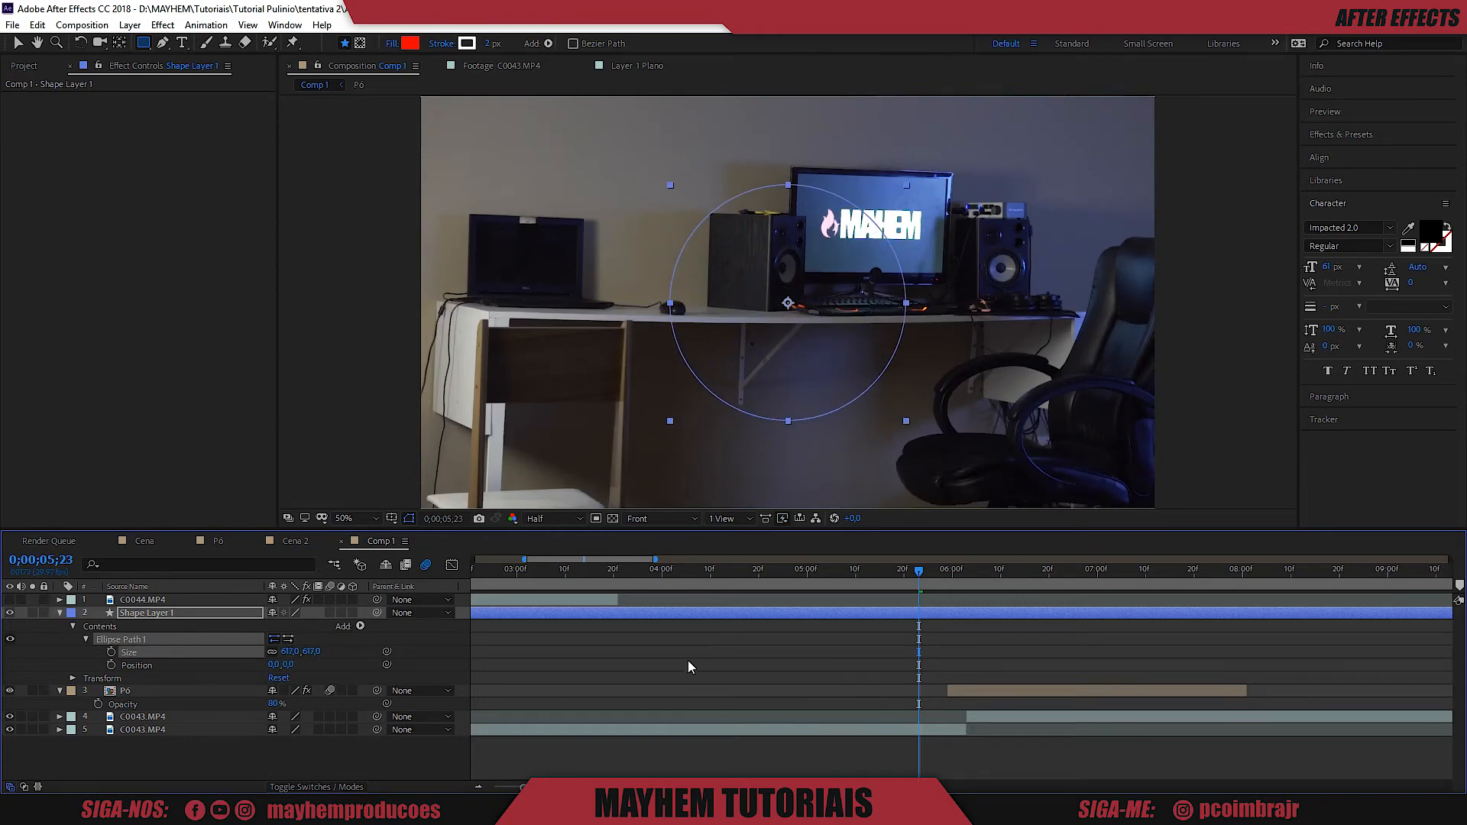
drag(932, 571, 957, 577)
drag(295, 652, 368, 655)
click(360, 626)
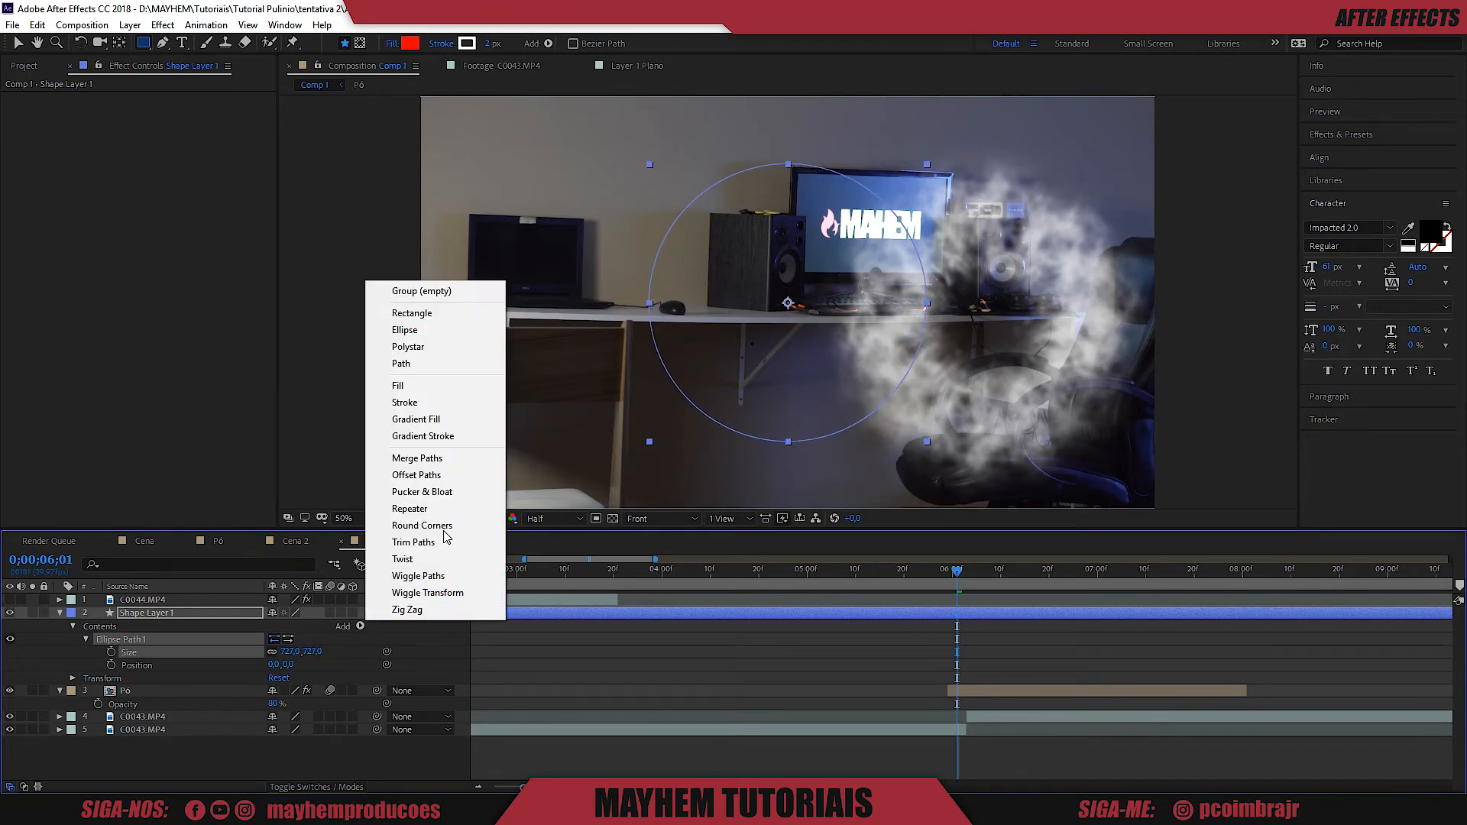
click(414, 330)
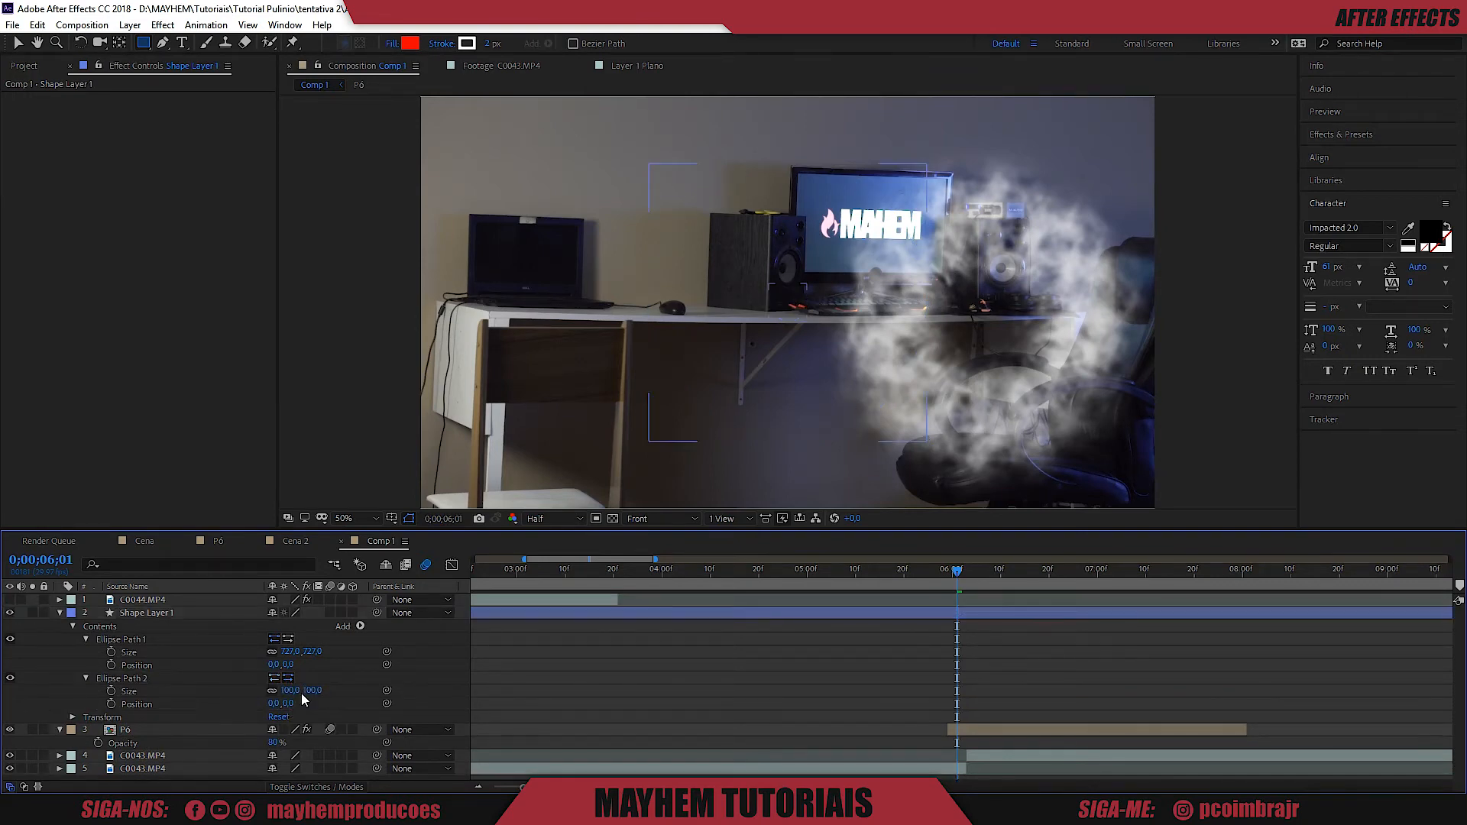
Set Ellipse Path 2's Size to 310, 310 and add a white FFFFFF fill to the shape layer.
drag(295, 695, 474, 714)
click(360, 625)
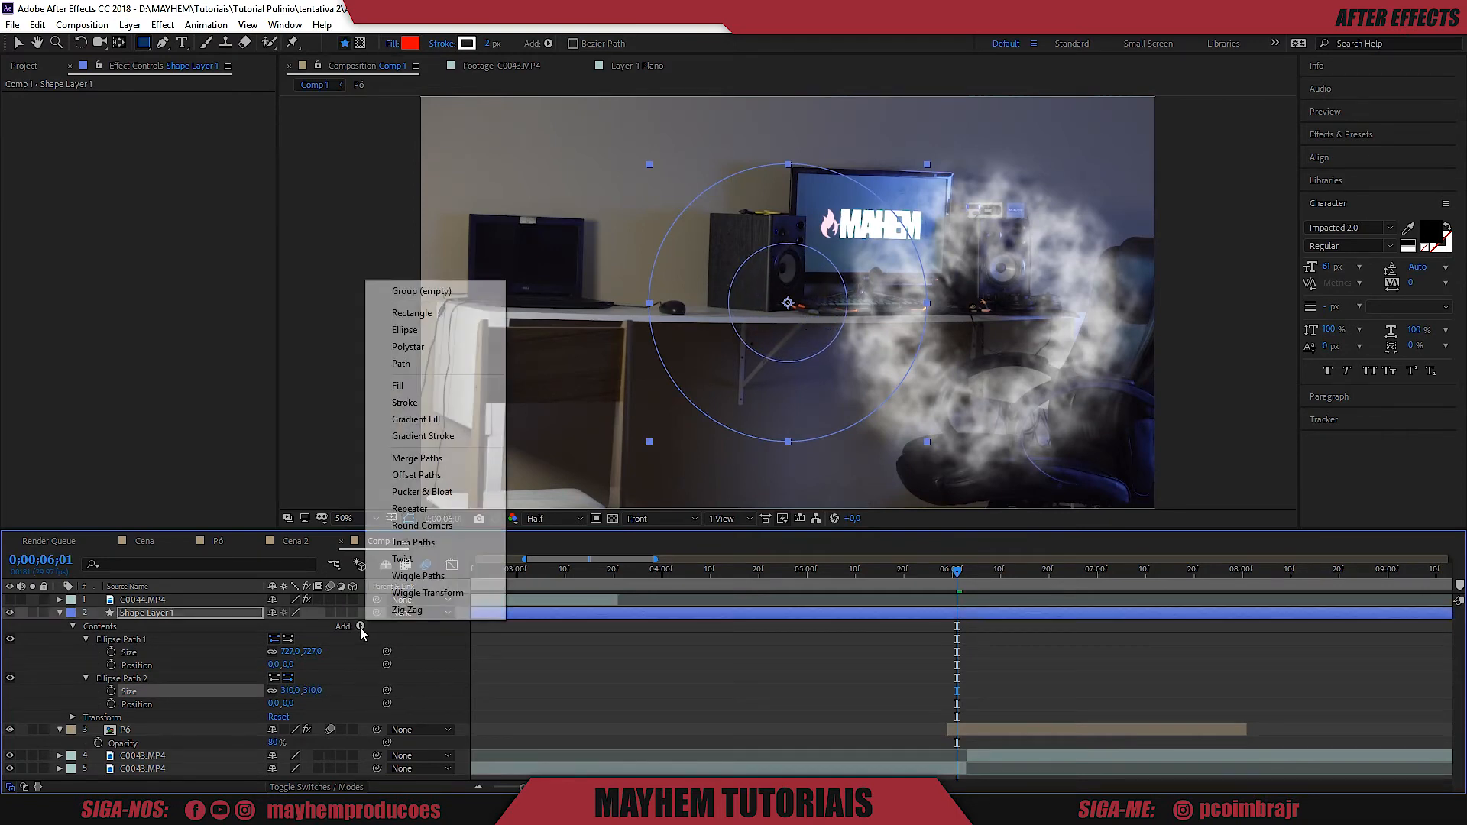
click(405, 386)
click(87, 717)
click(276, 756)
drag(560, 620, 483, 474)
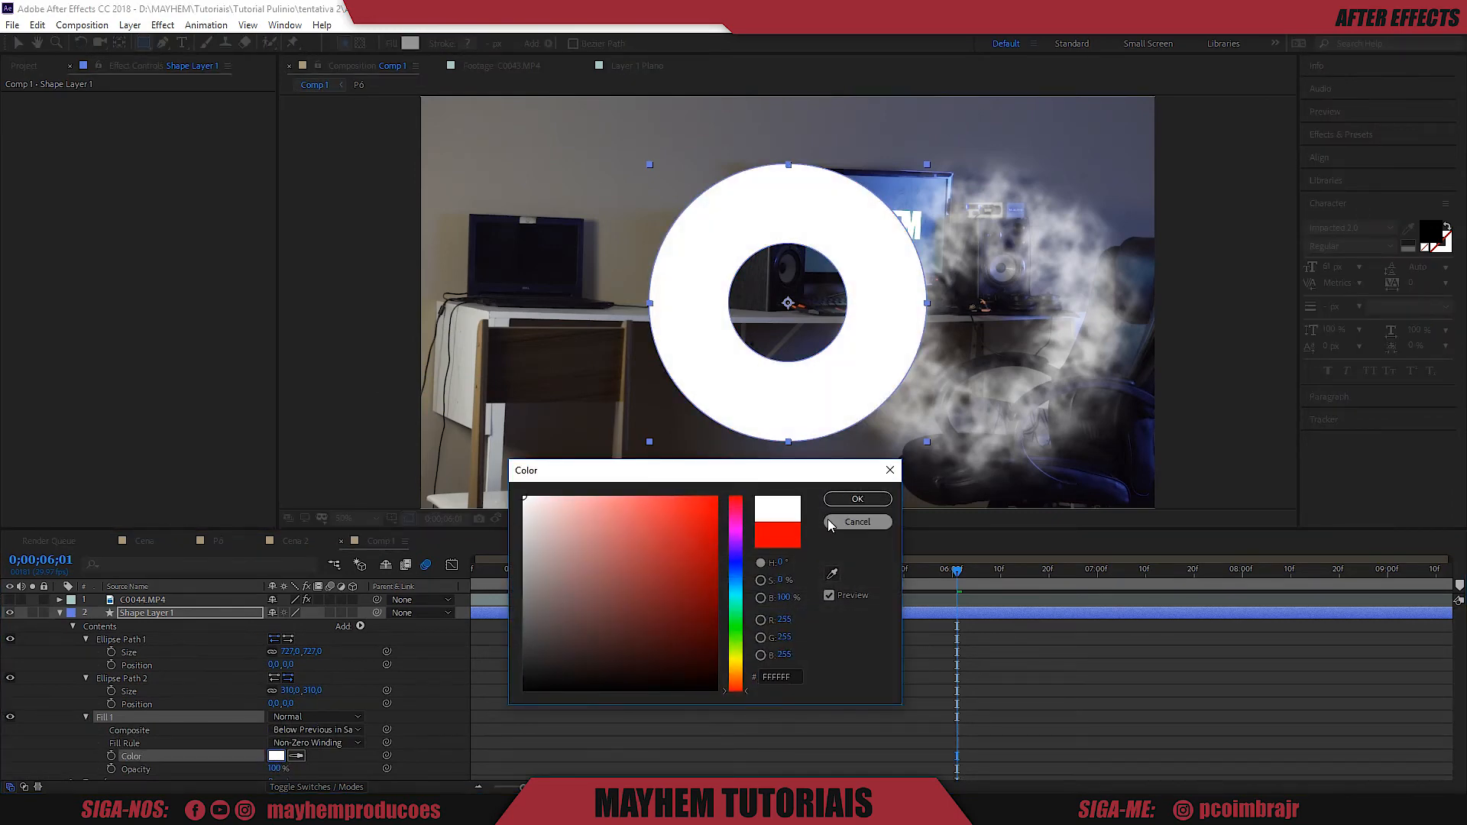
click(858, 499)
Move the white ring over the smoke by setting the shape layer's Position to 1479, 606.
click(74, 627)
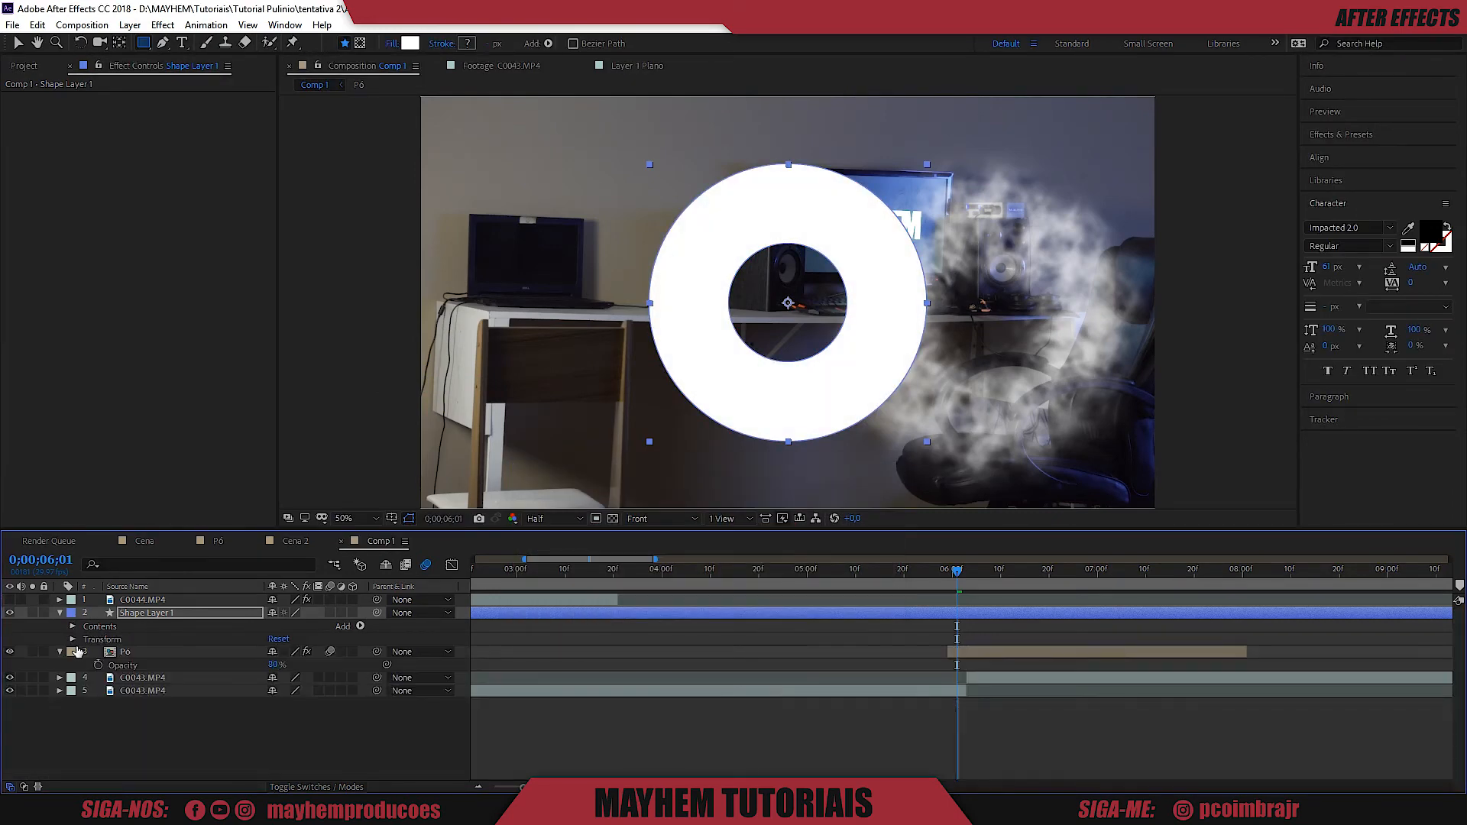
click(74, 641)
drag(276, 664, 670, 666)
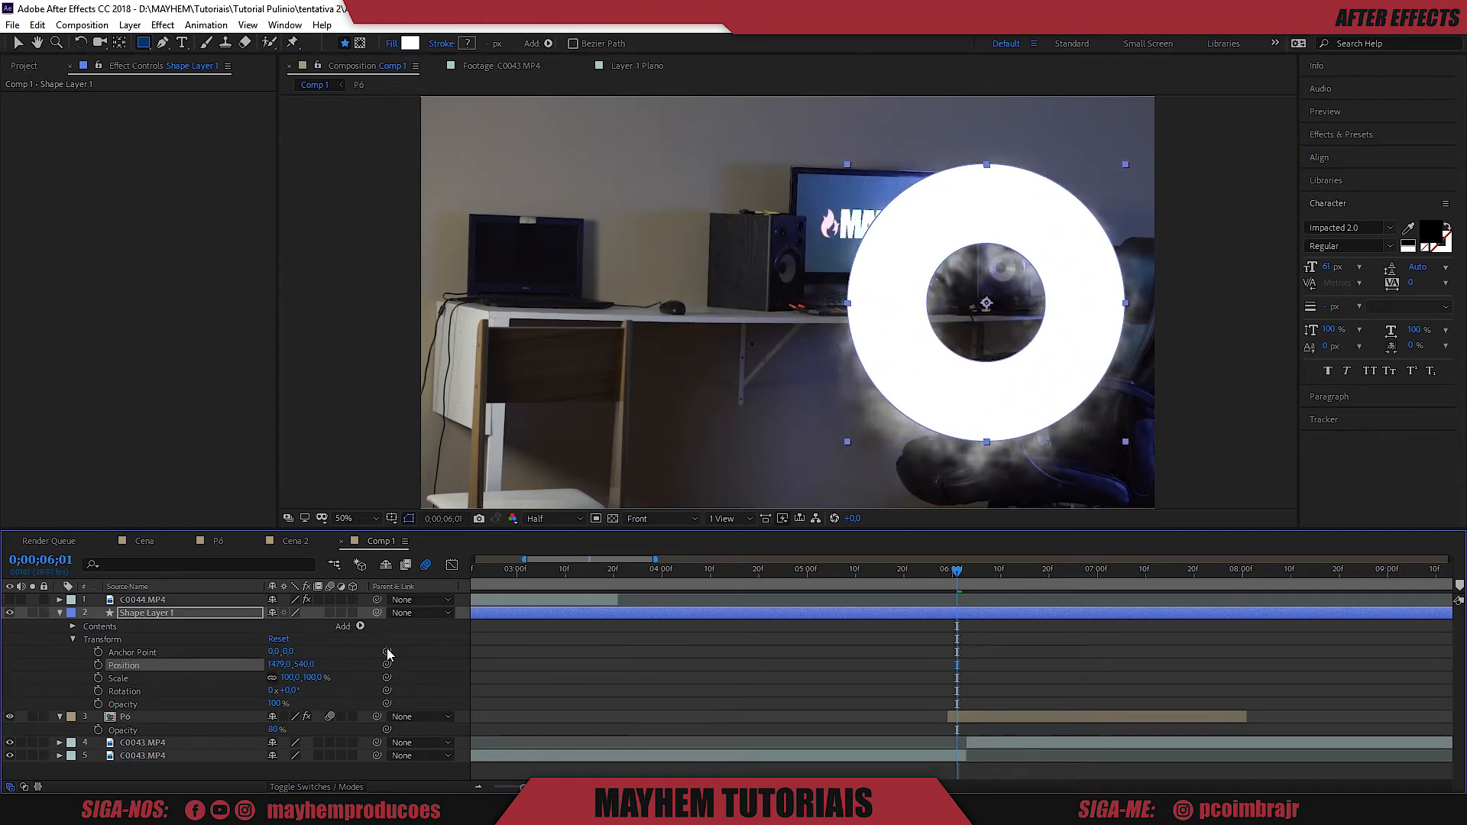
drag(303, 665, 356, 664)
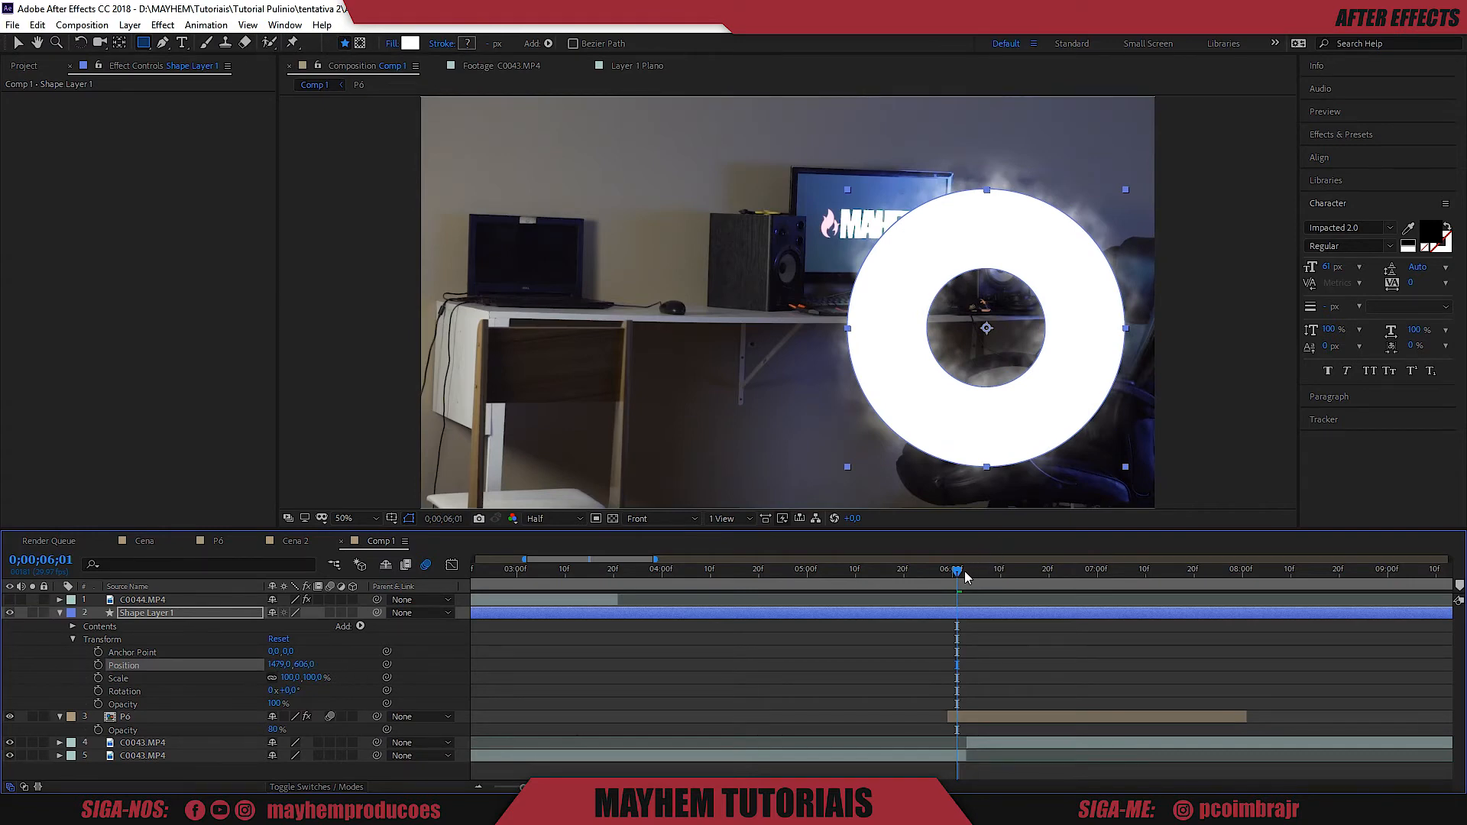
Start a Scale animation on the shape layer at 0;00;05;28 with a value of 0%.
drag(956, 579, 946, 582)
click(98, 678)
drag(290, 678, 211, 678)
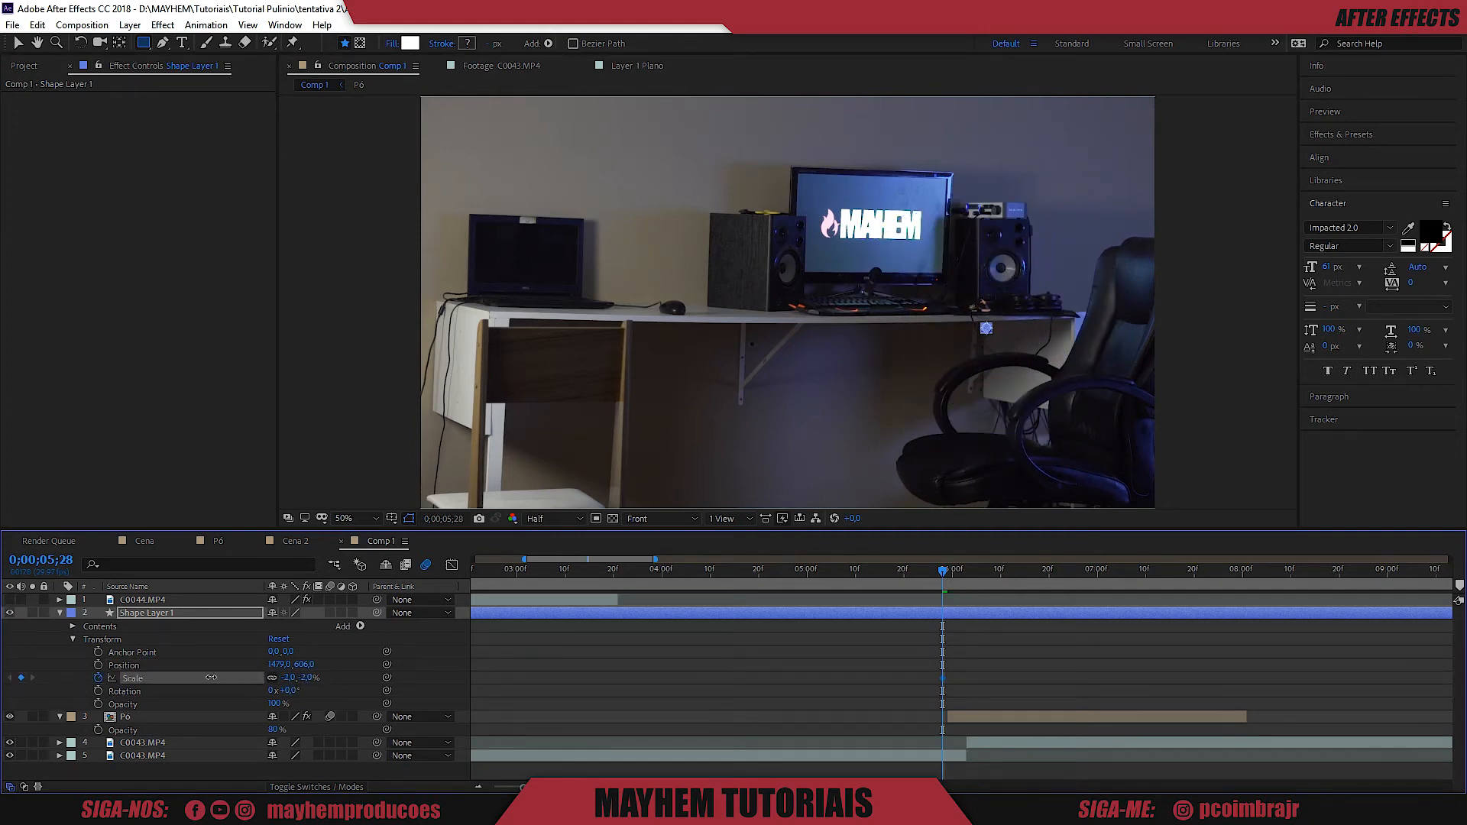
click(288, 678)
text(0)
key(Return)
Add an enlarged Scale keyframe about six frames after the first so the ring expands past the frame edge, and preview it.
key(Page_Down)
key(Page_Down)
key(Page_Down)
key(Page_Down)
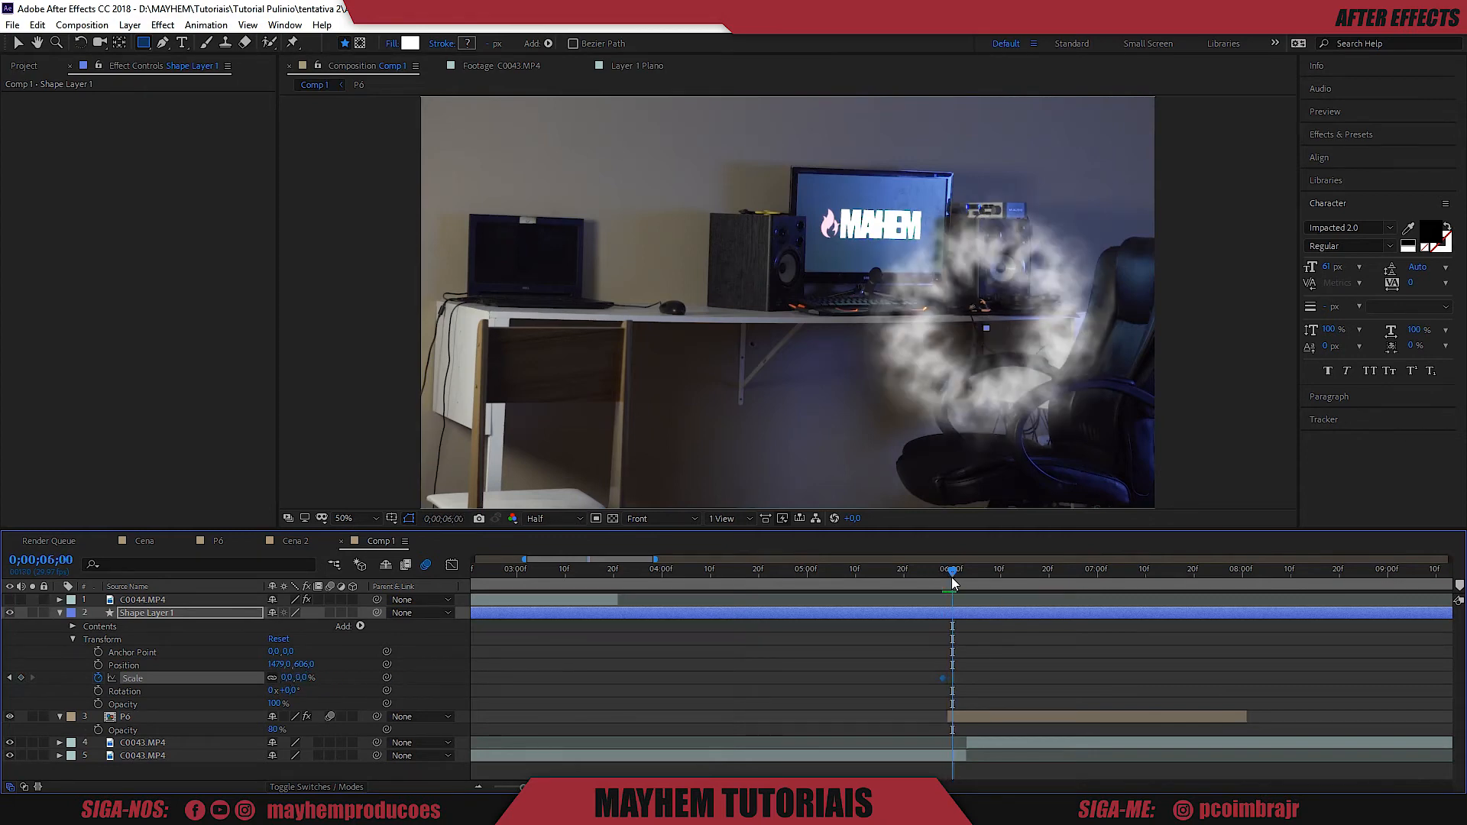
drag(288, 678, 405, 698)
key(Page_Down)
key(Page_Down)
key(Page_Down)
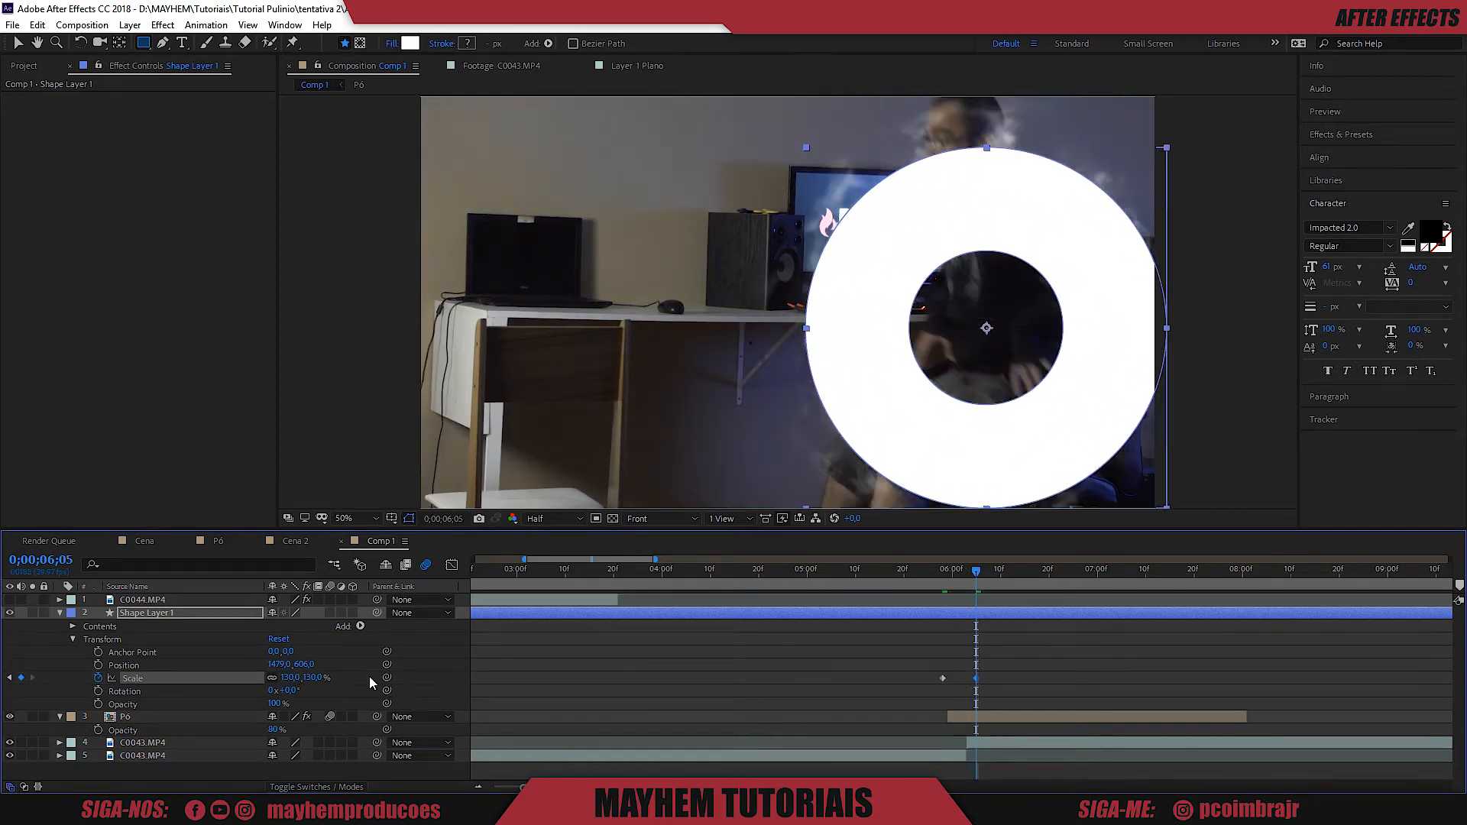
drag(287, 678, 320, 684)
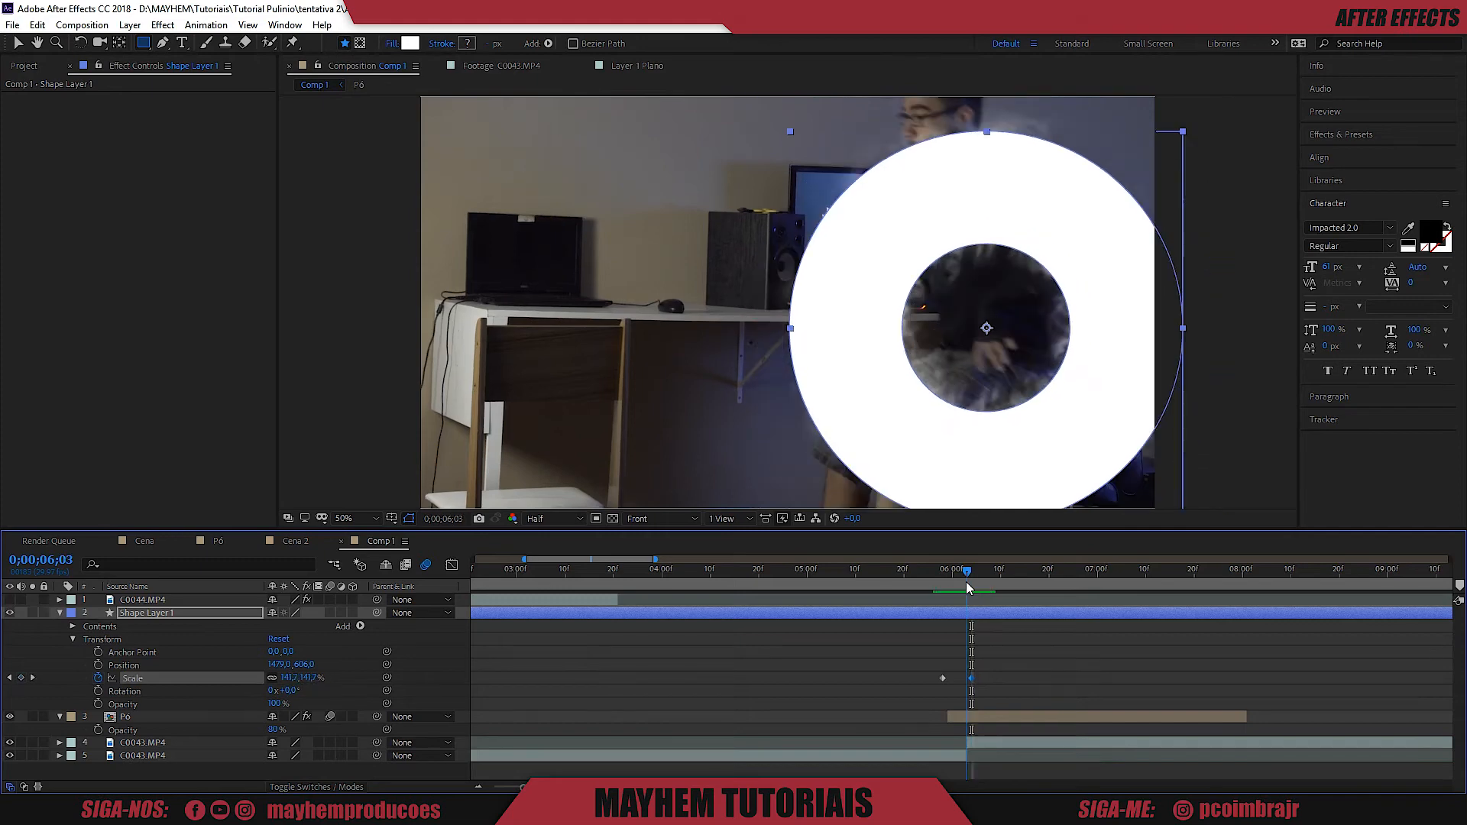
drag(966, 581, 947, 588)
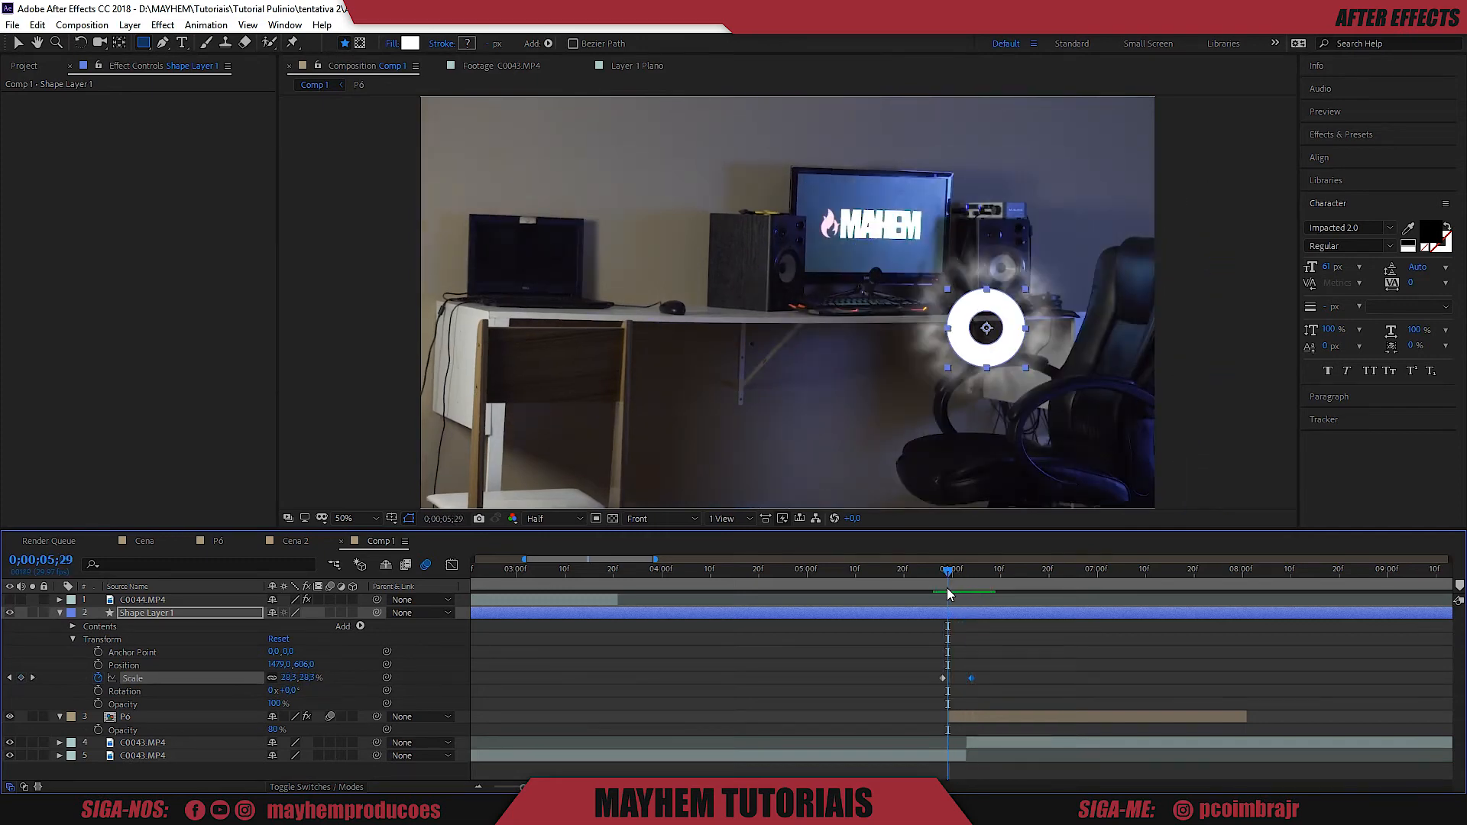
Enable motion blur for the shape layer and pre-compose it as Warp.
click(331, 612)
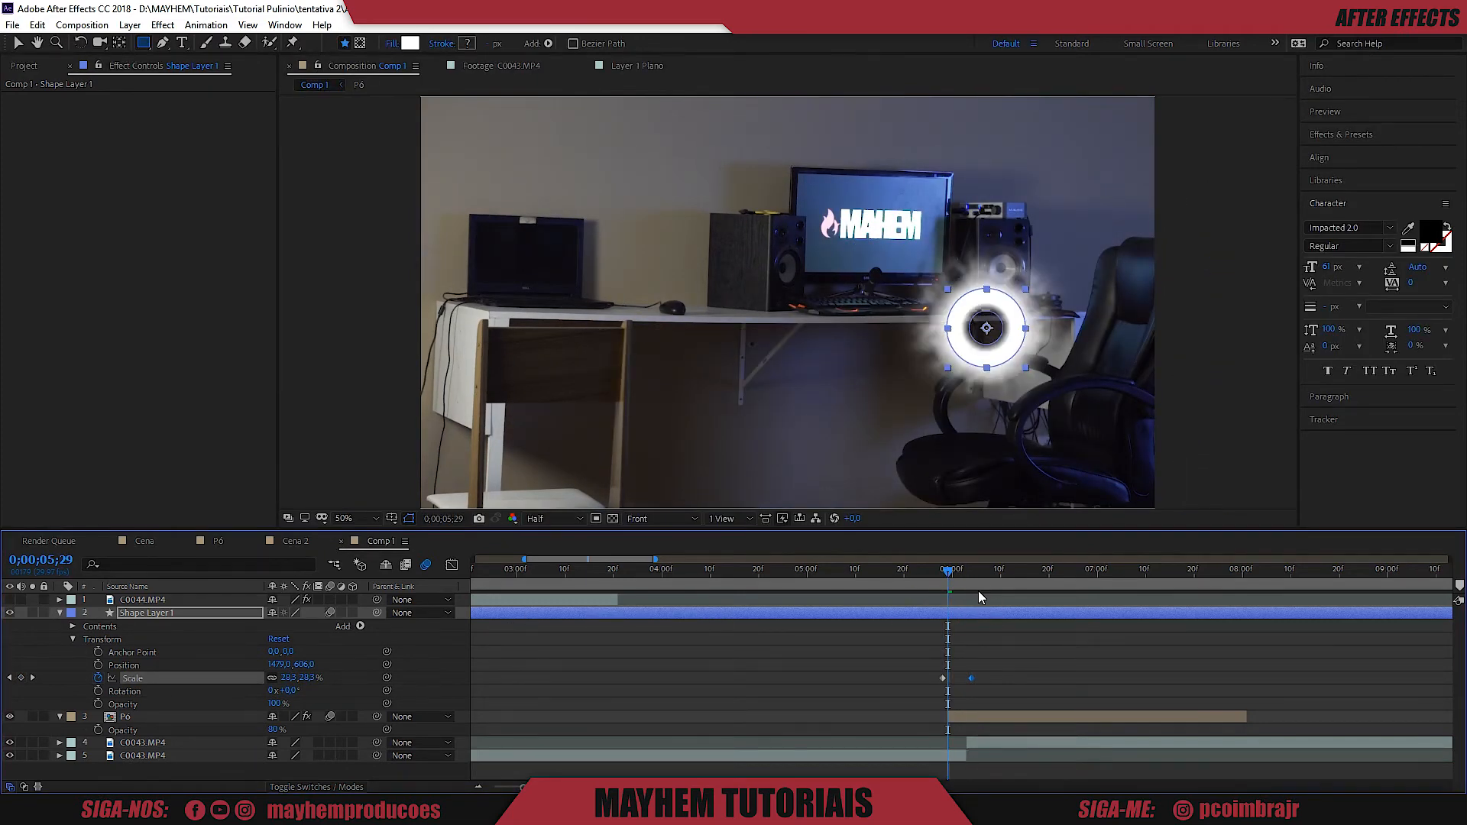
drag(951, 572, 960, 582)
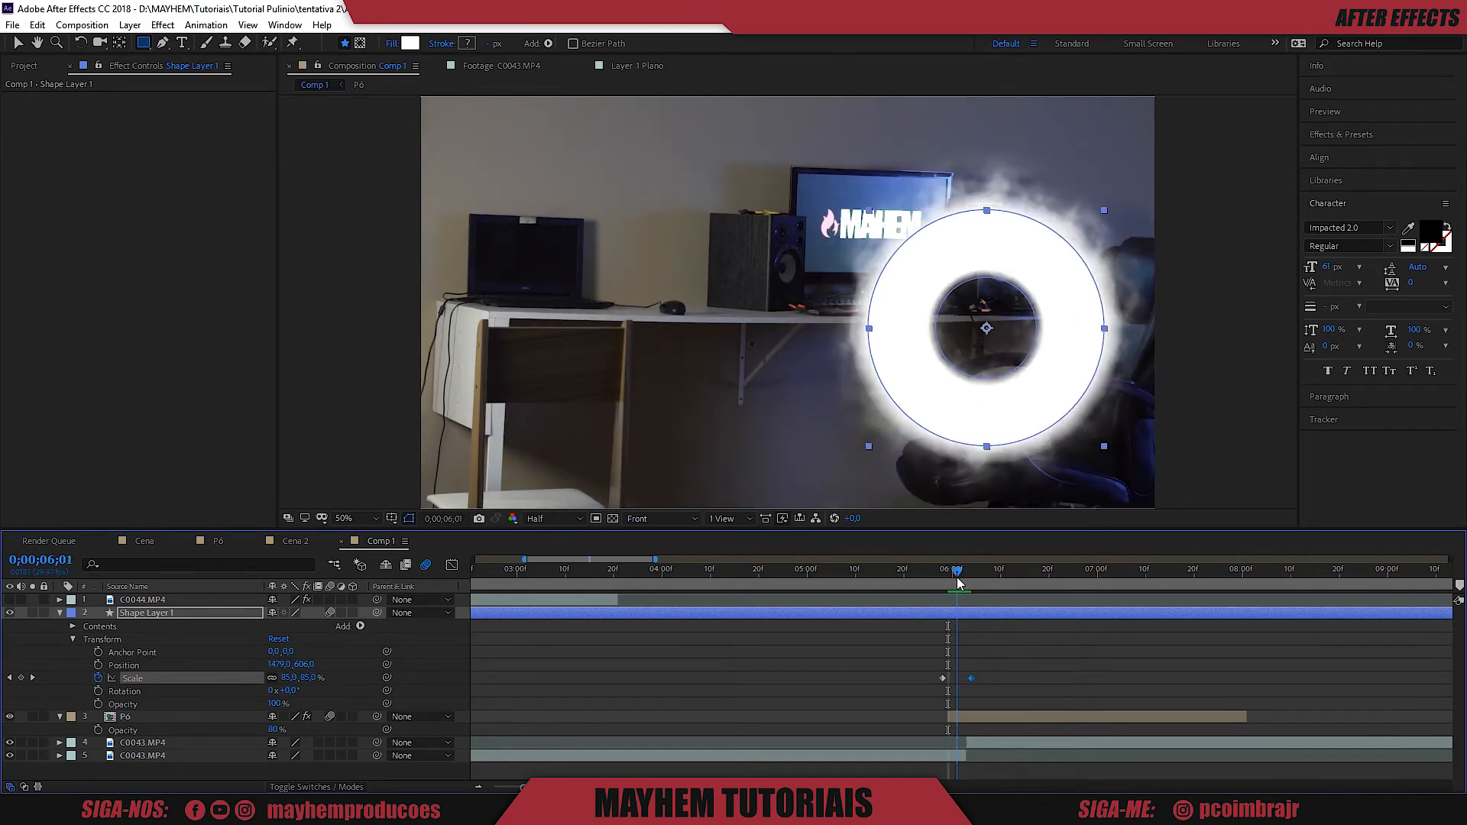
right_click(132, 613)
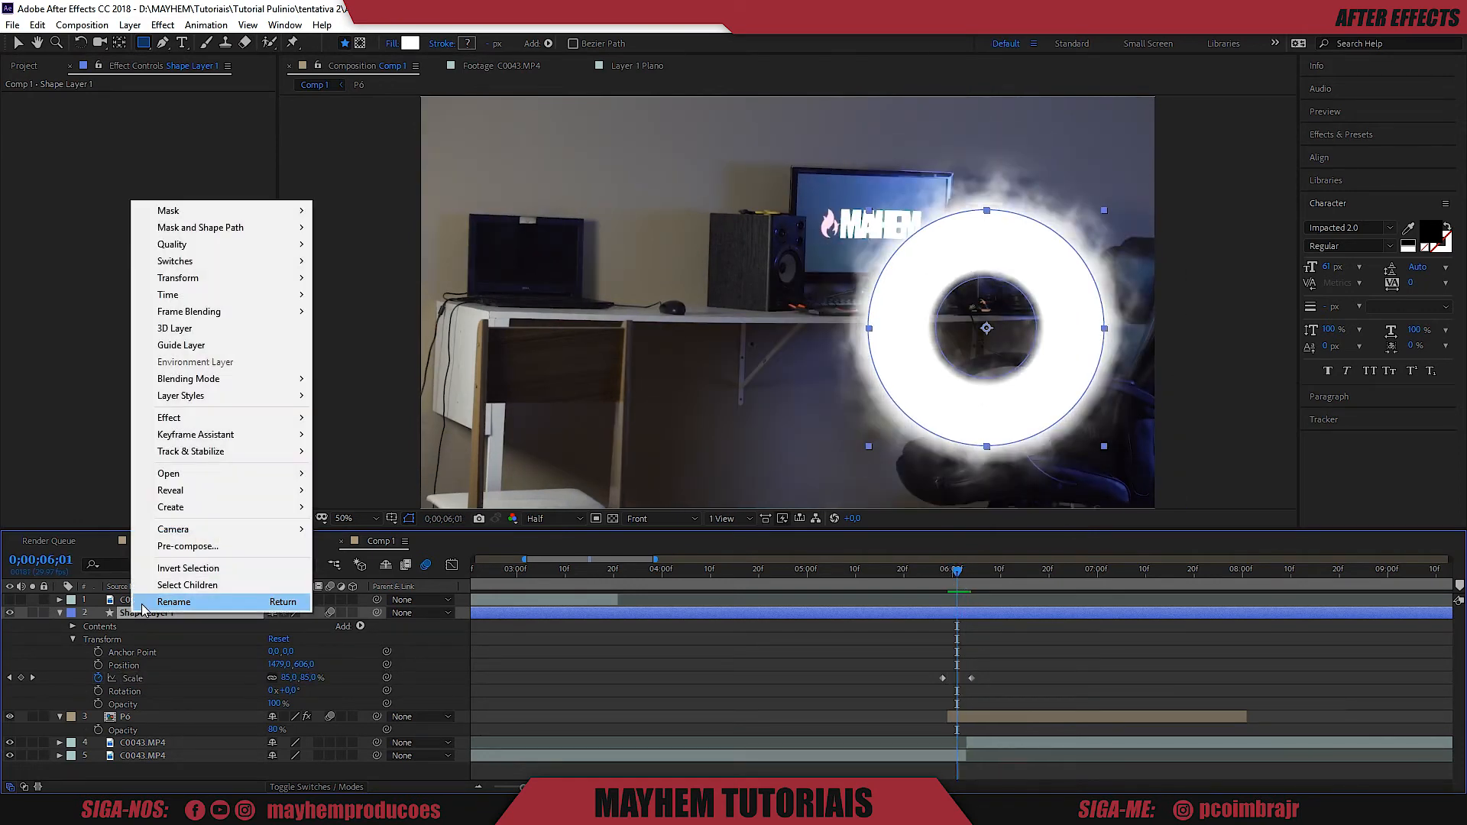
click(183, 547)
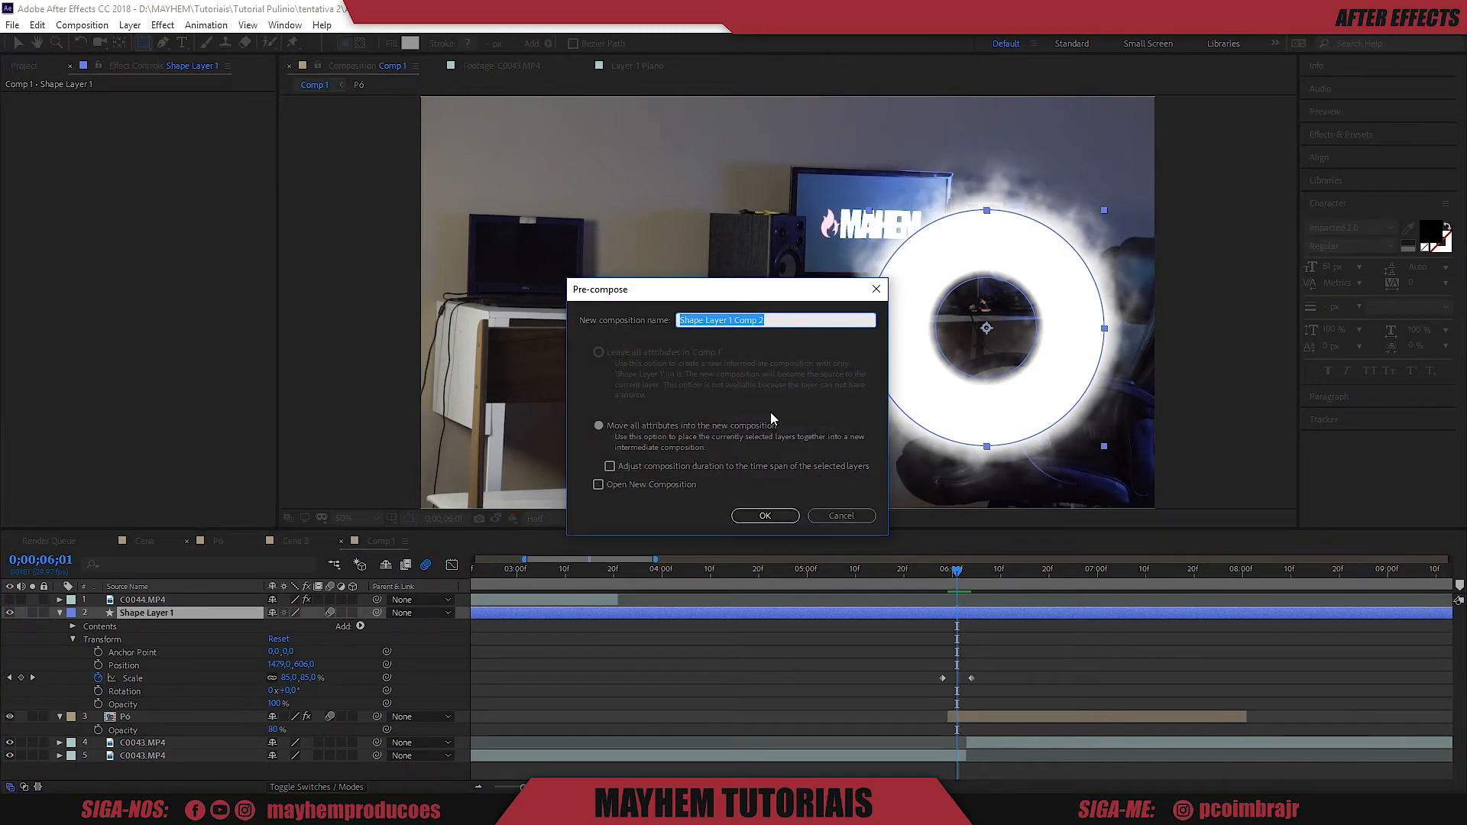
text(Warp)
key(Return)
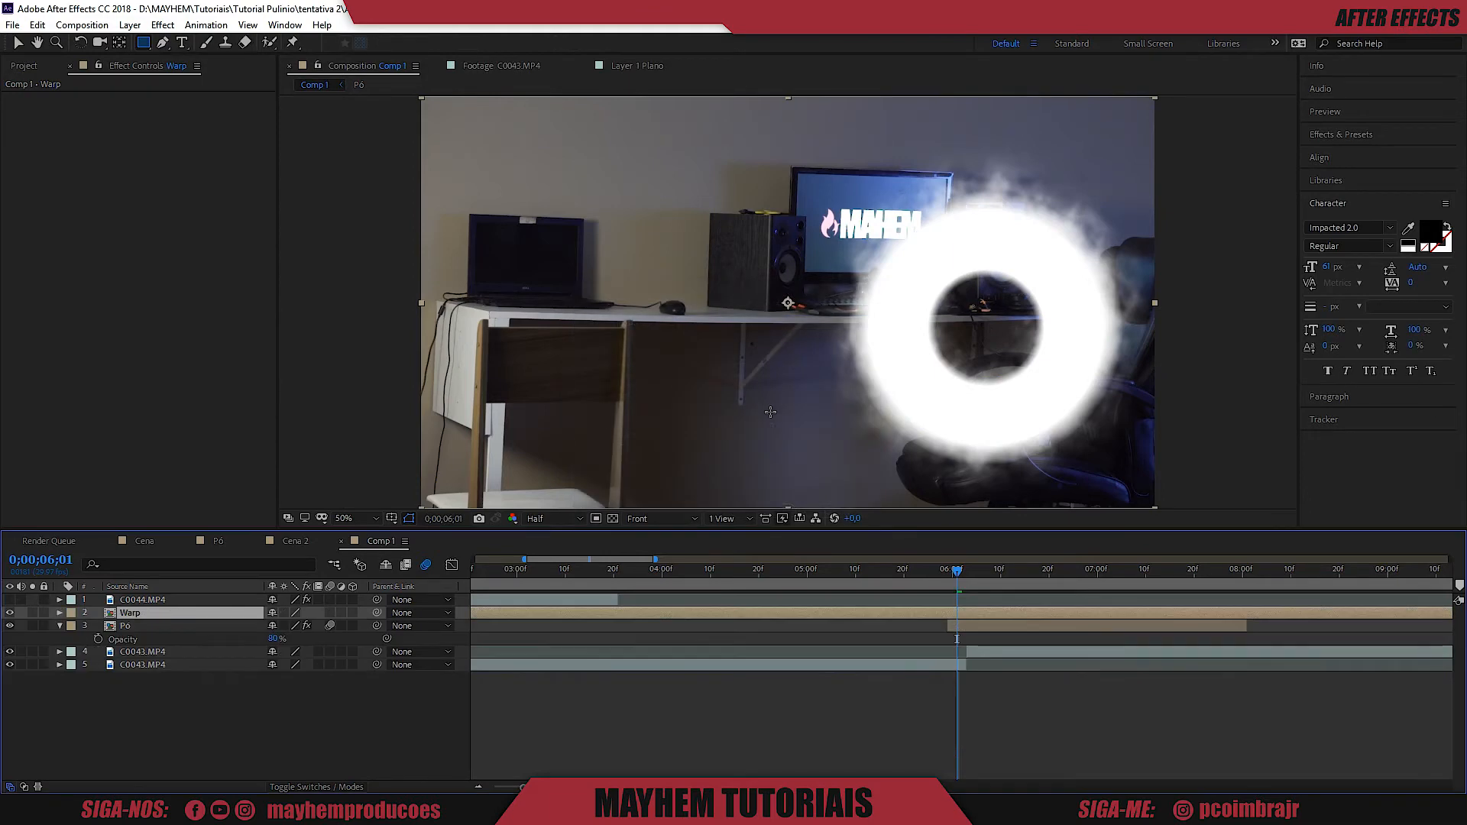
Apply Fast Box Blur with a Blur Radius of 17 to the Warp layer and hide the layer.
right_click(134, 614)
key(Escape)
key(ctrl+space)
text(fast)
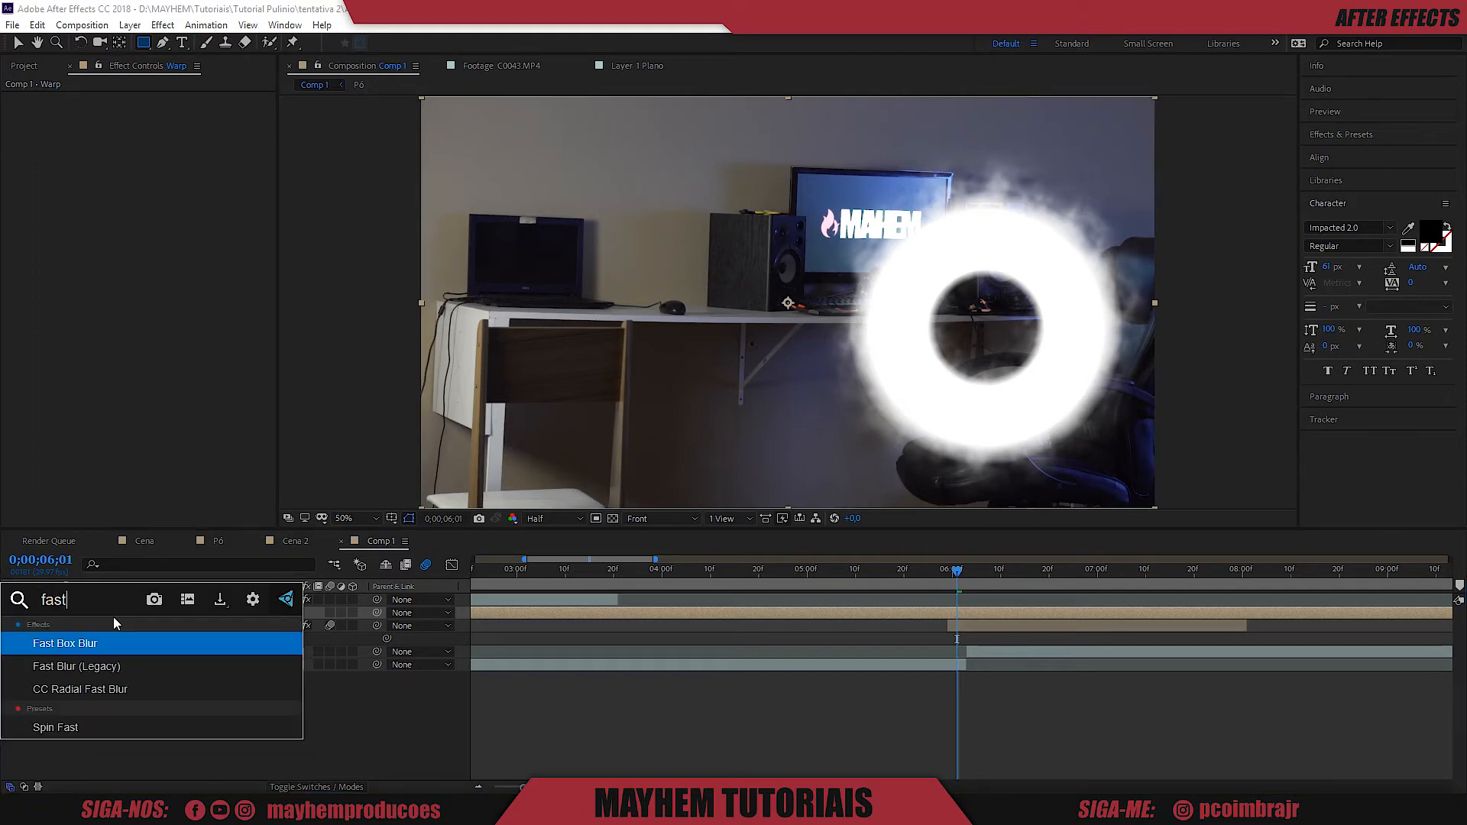
key(Return)
drag(157, 110, 176, 117)
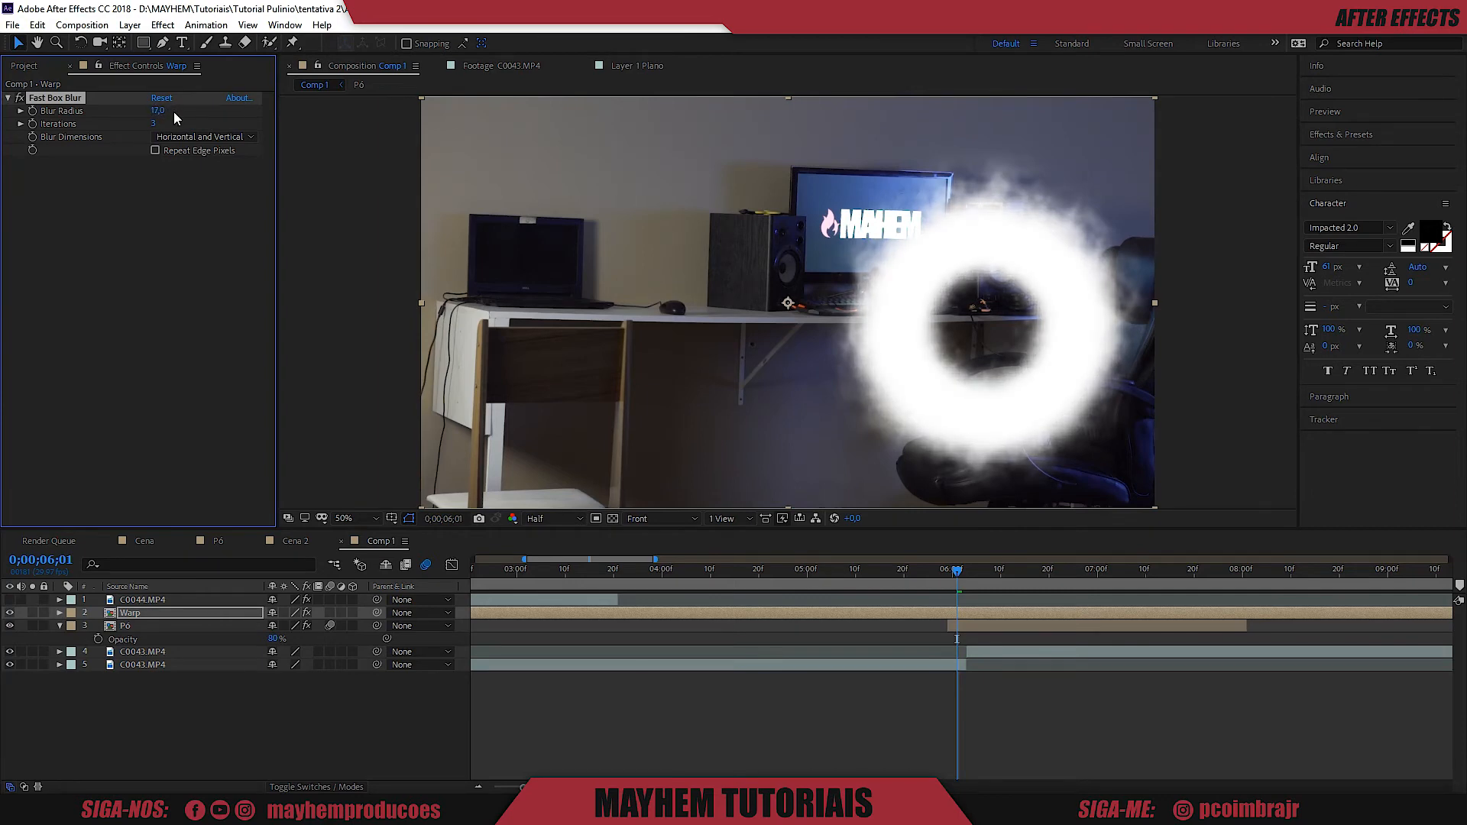
click(10, 613)
Create an adjustment layer above Warp and apply the Displacement Map effect to it.
right_click(155, 708)
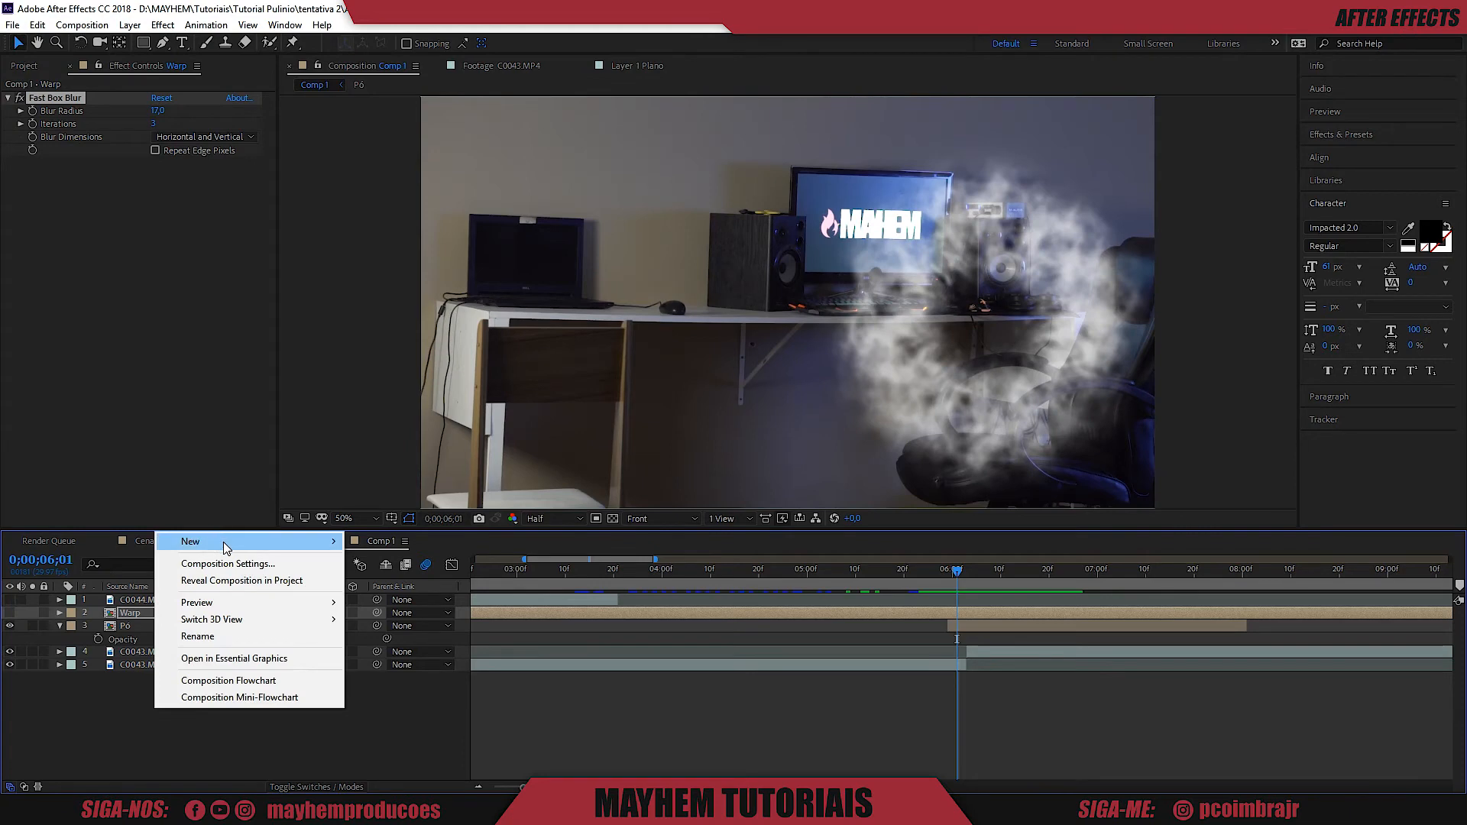
mouse_move(226, 549)
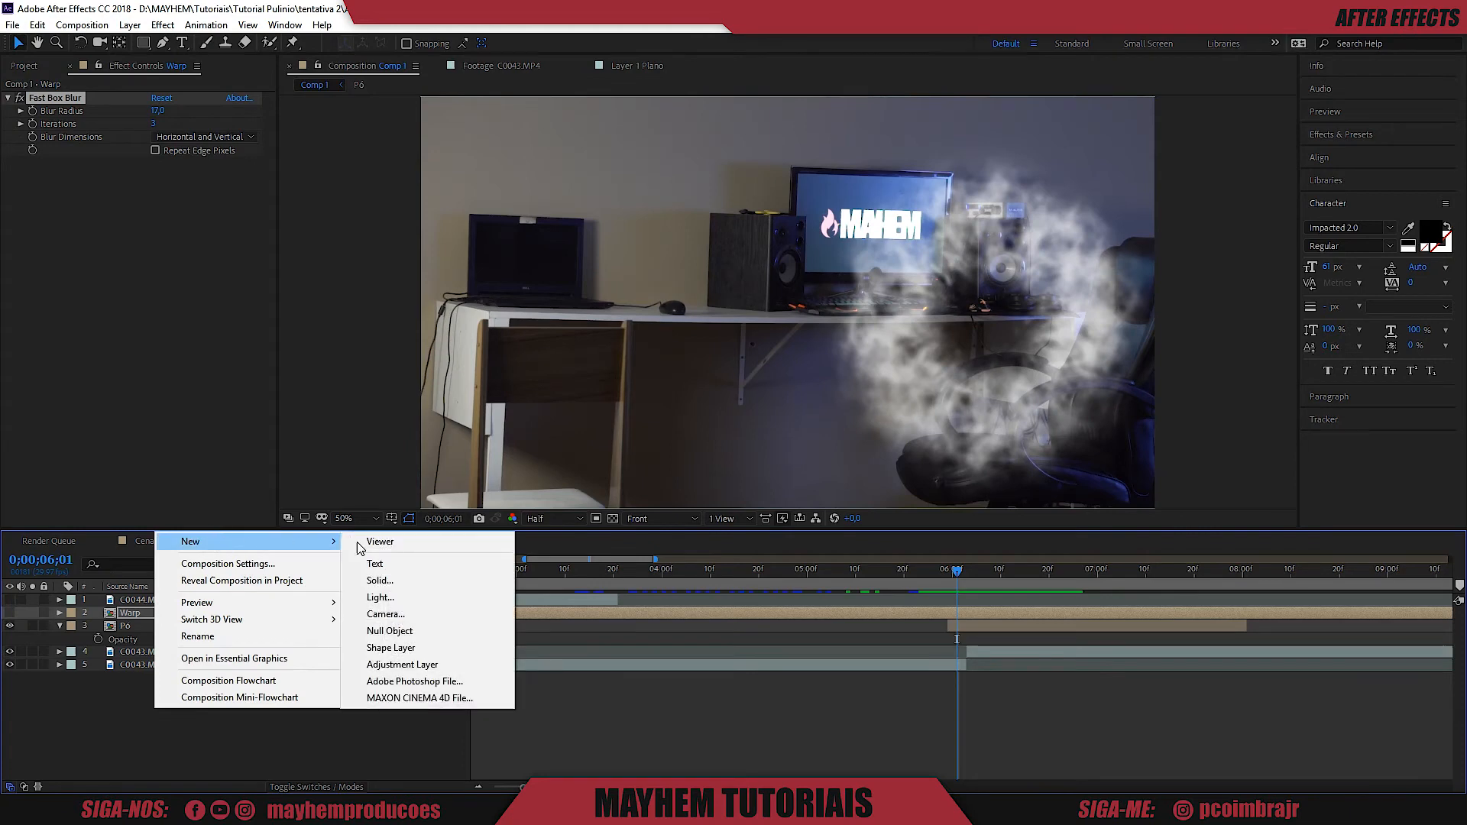
click(411, 665)
key(ctrl+space)
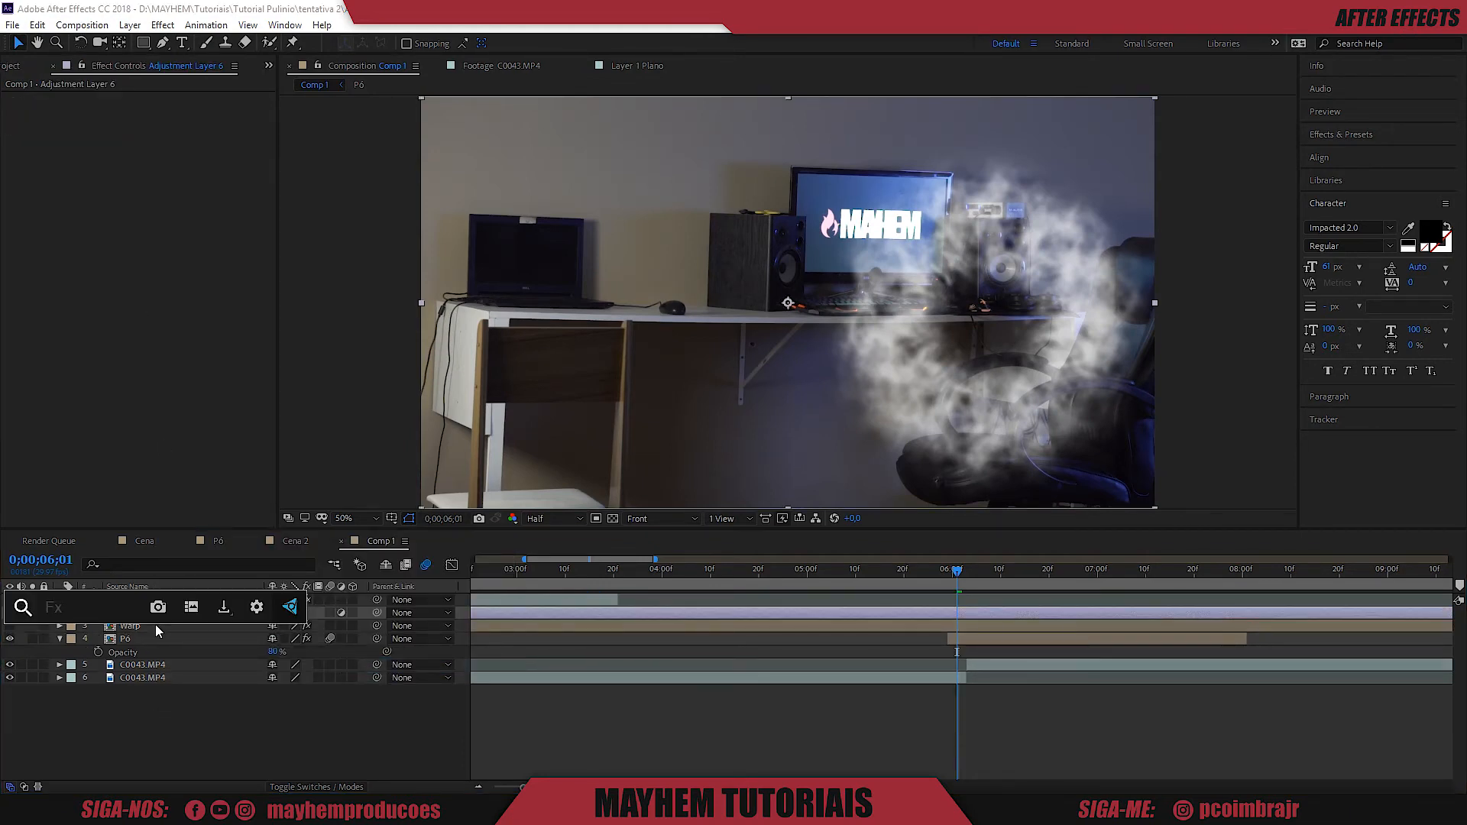
text(disp)
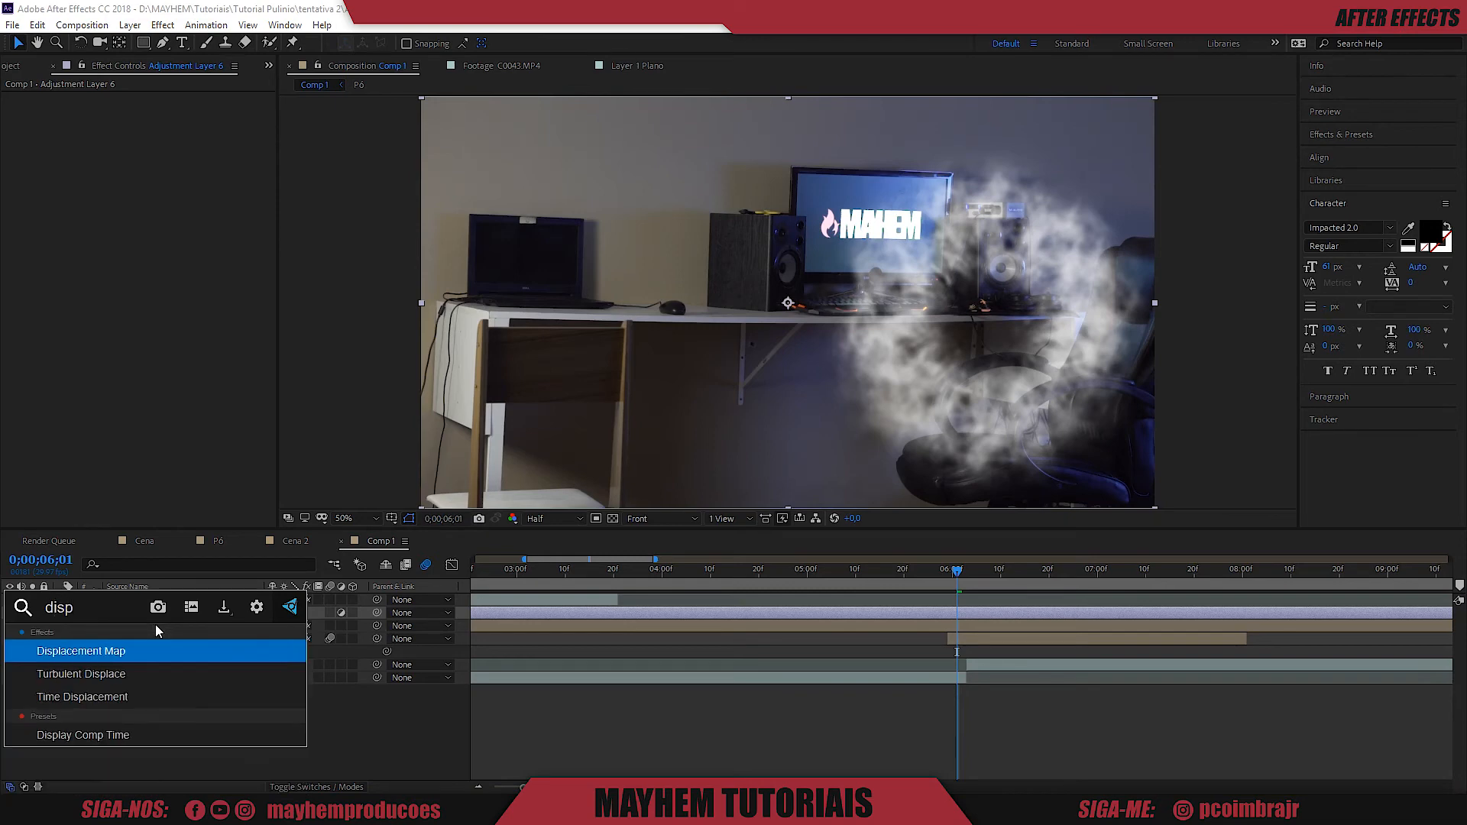
key(Return)
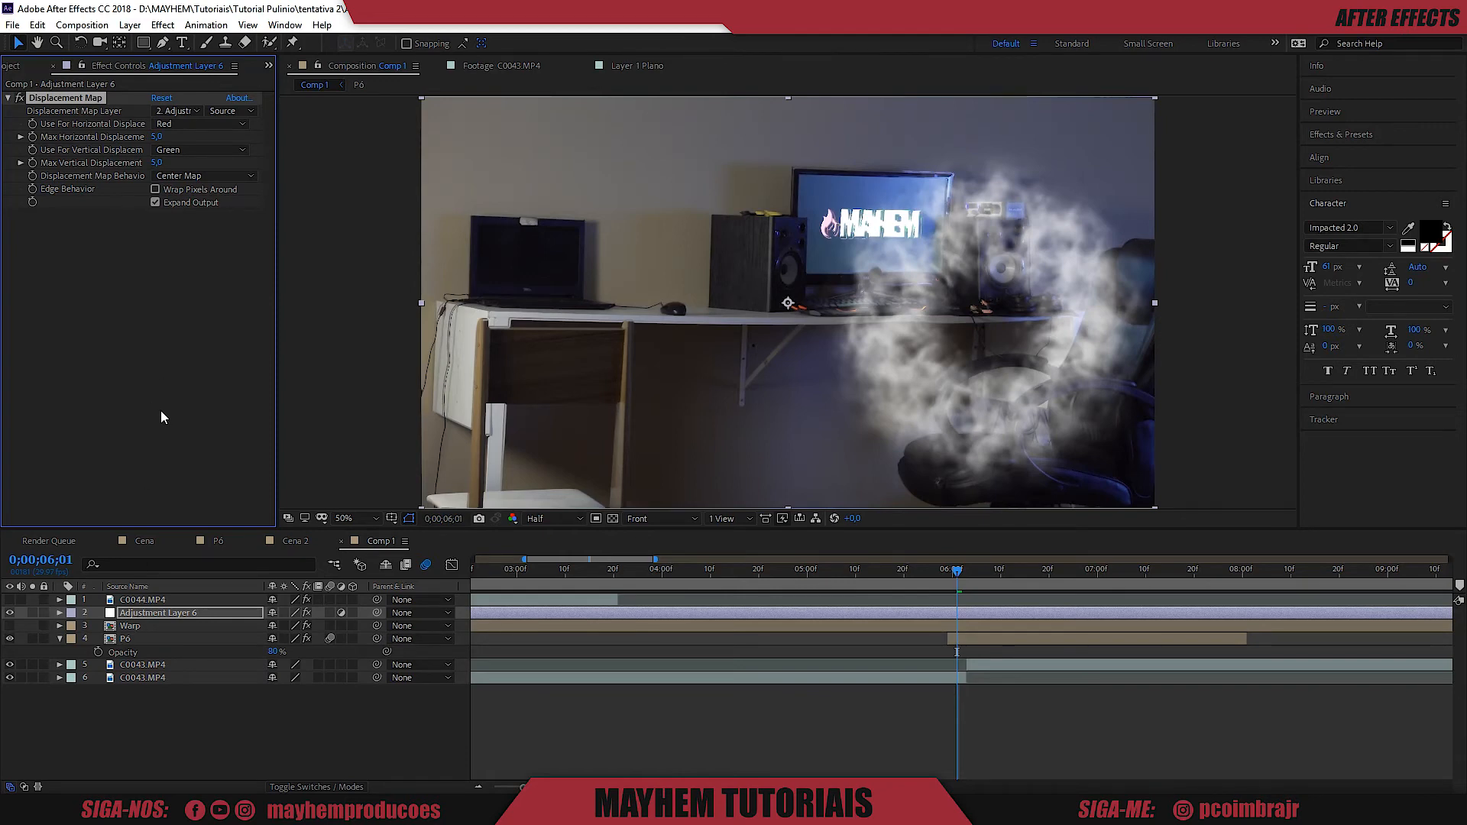
Set the Displacement Map Layer to Warp, using its Effects & Masks.
click(111, 165)
click(173, 112)
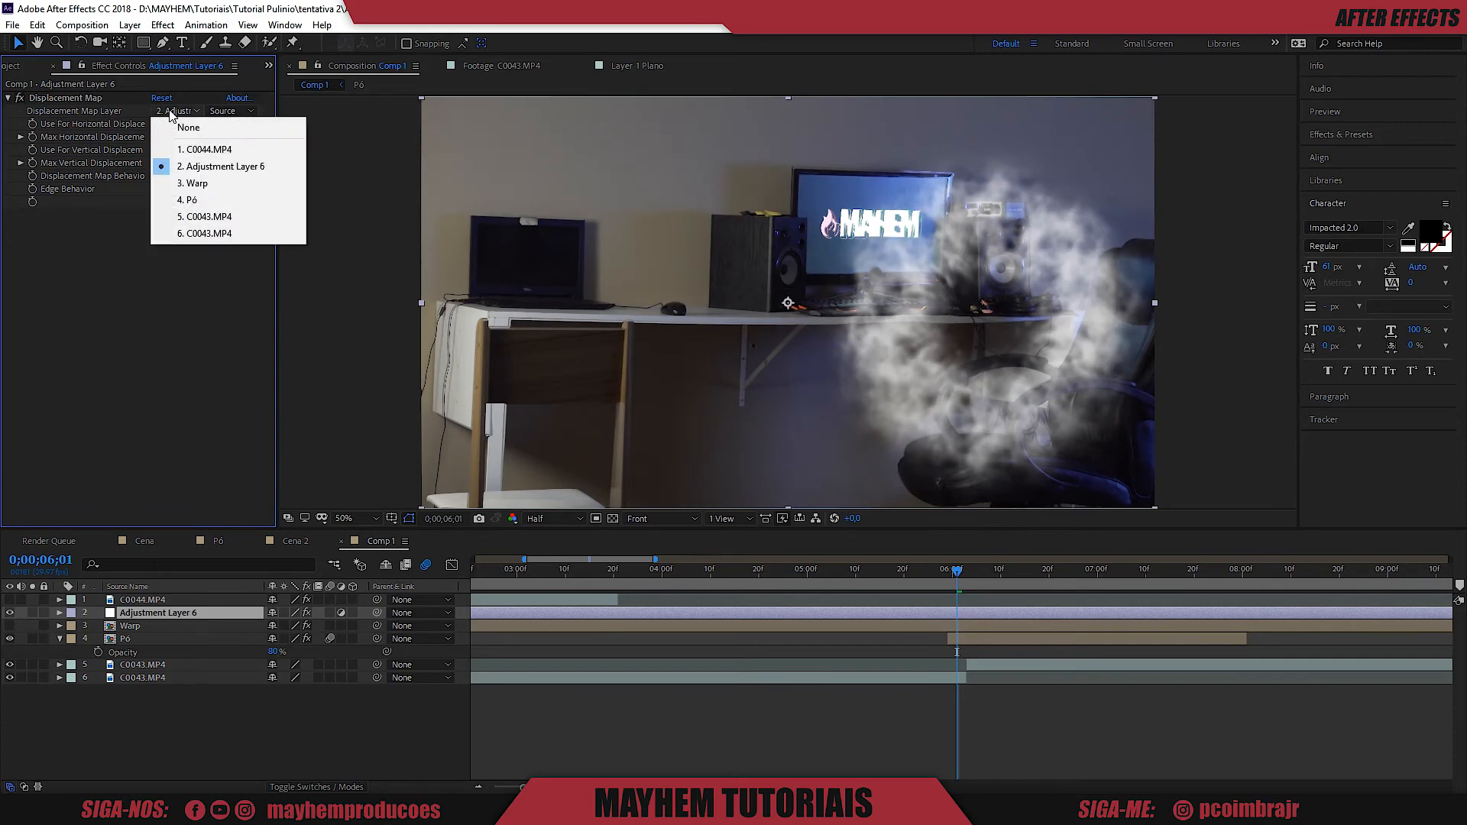
click(191, 183)
click(229, 111)
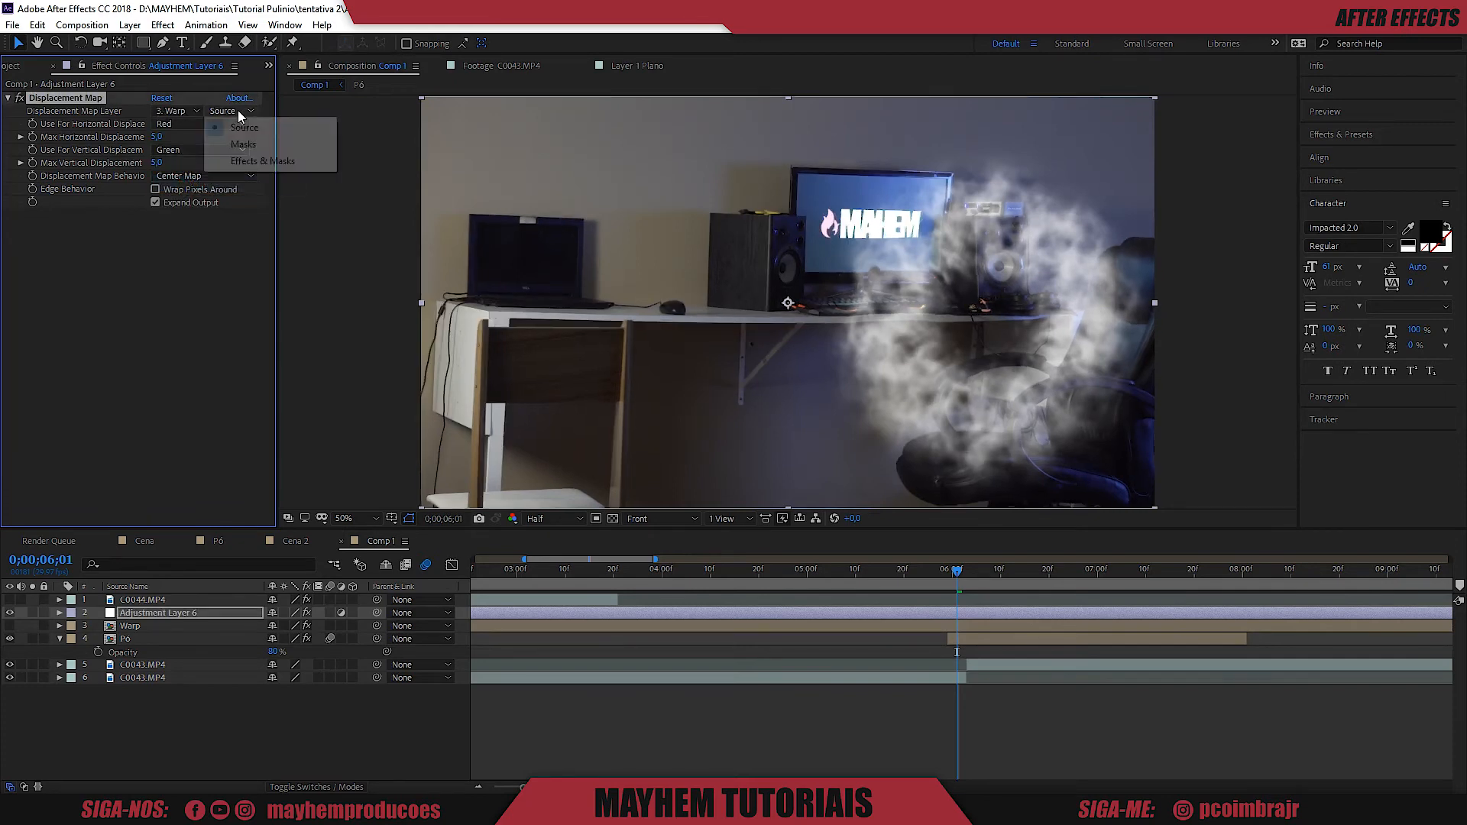
click(262, 161)
Hide the Pó layer and examine the distortion between 0;00;05;29 and 0;00;06;01.
key(Page_Up)
key(Page_Up)
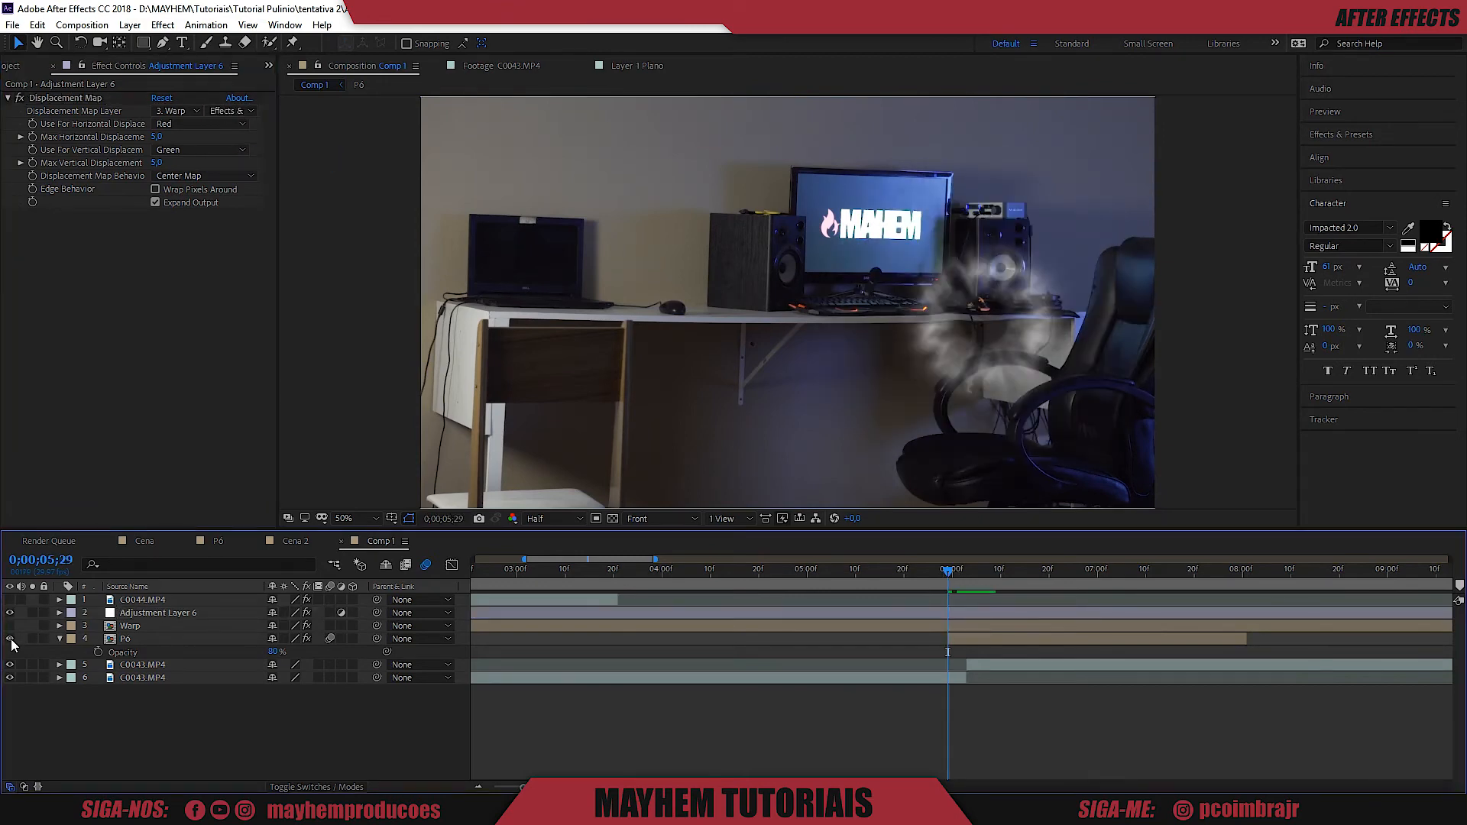
click(10, 639)
click(954, 574)
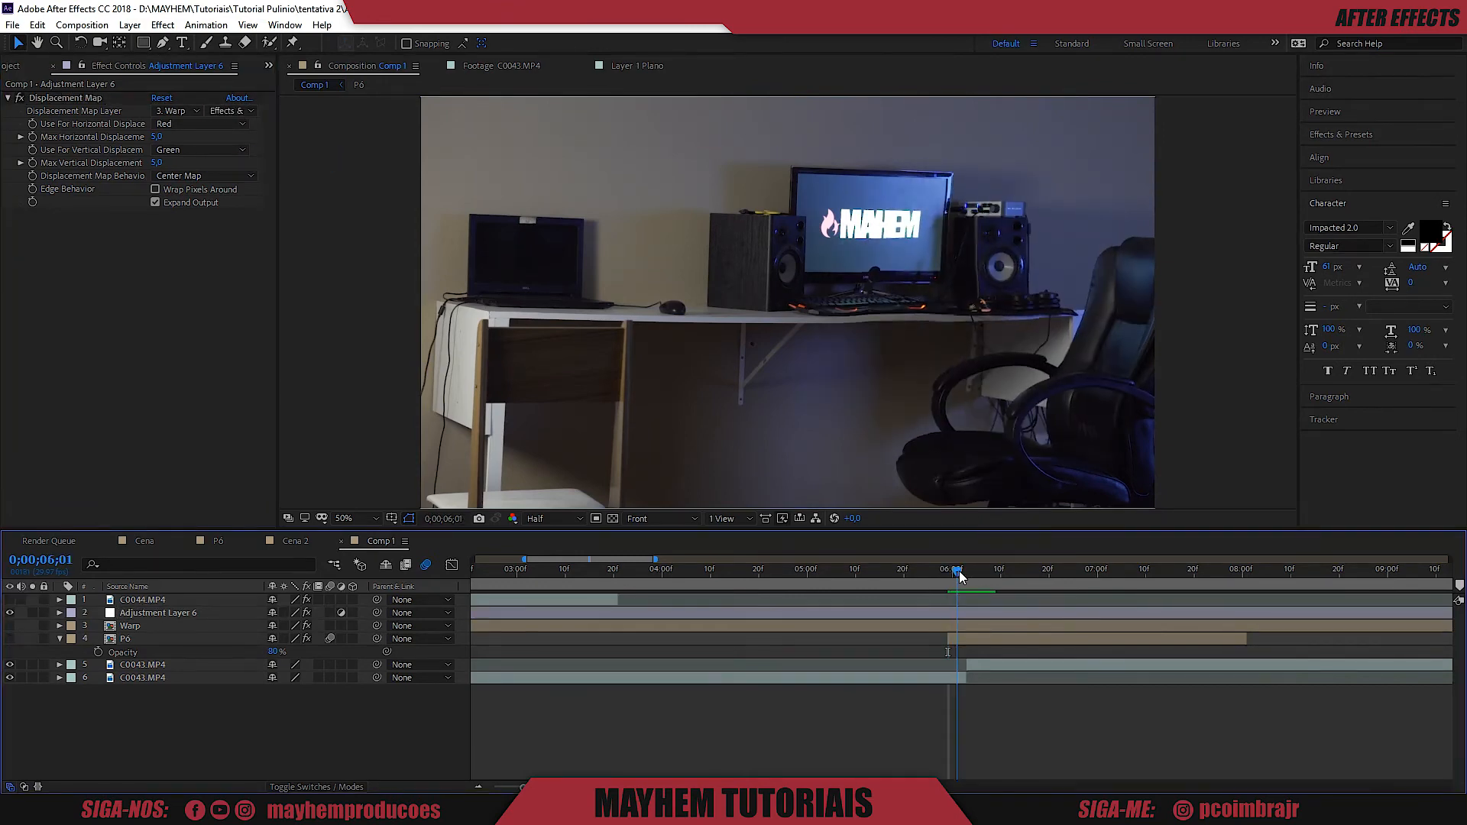
drag(954, 572, 948, 574)
Raise the Displacement Map's maximum horizontal displacement and set its maximum vertical displacement to 10.
click(157, 136)
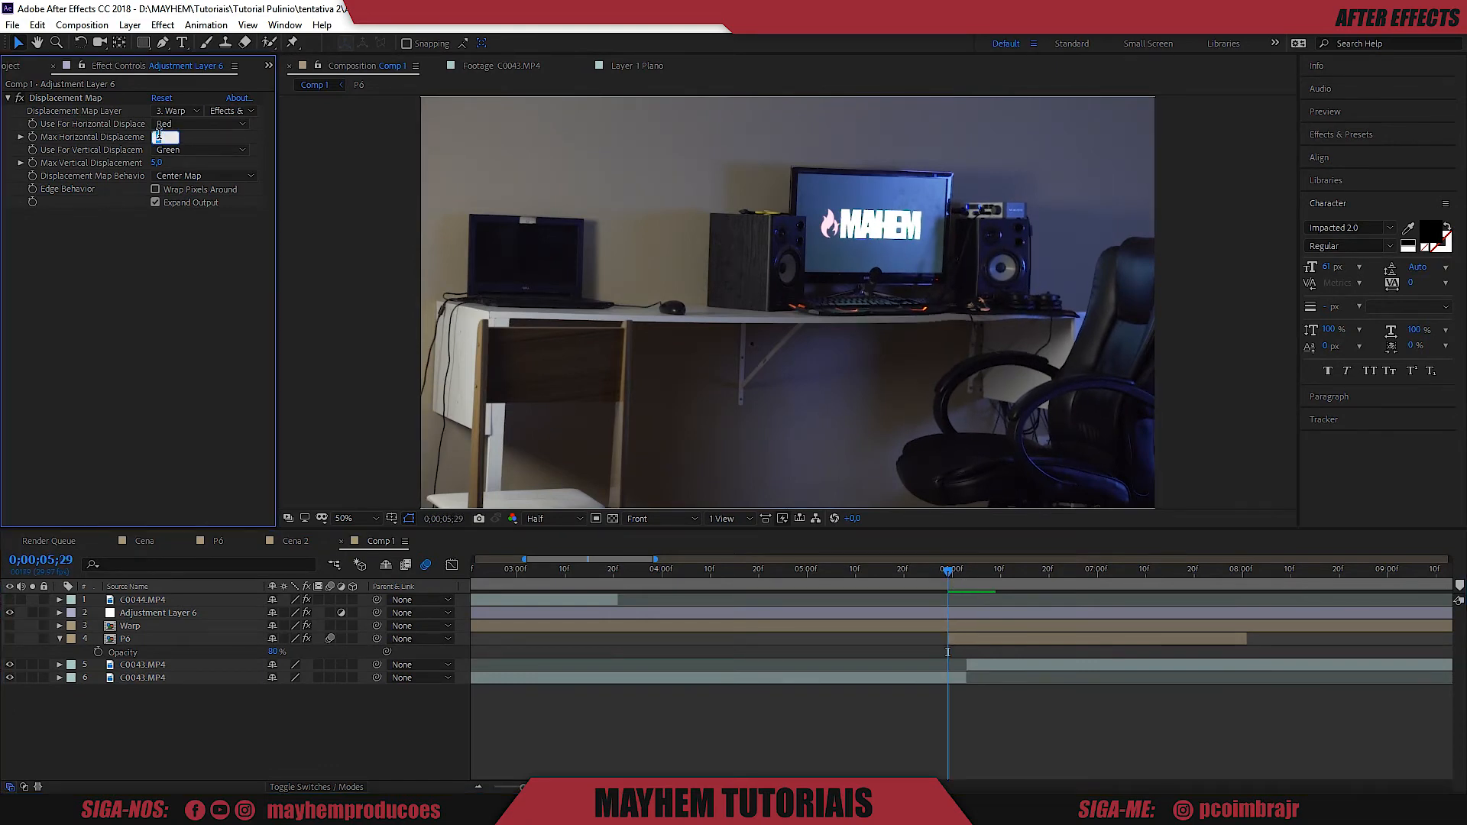
key(Tab)
text(10)
key(Return)
drag(157, 139, 174, 167)
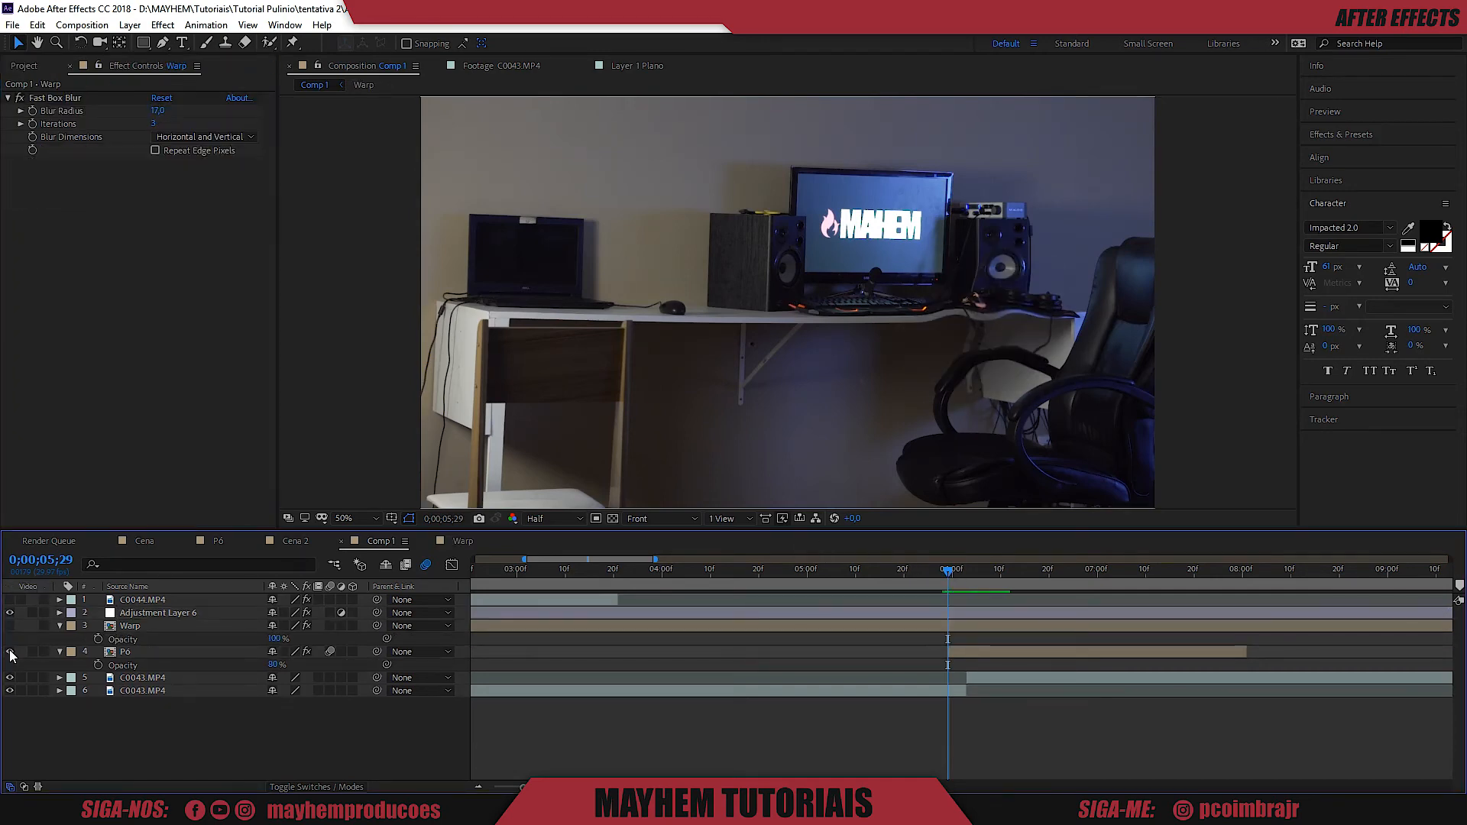
Add an Opacity keyframe of 80% to the Pó layer at 0;00;06;14.
drag(949, 579, 1010, 573)
click(105, 666)
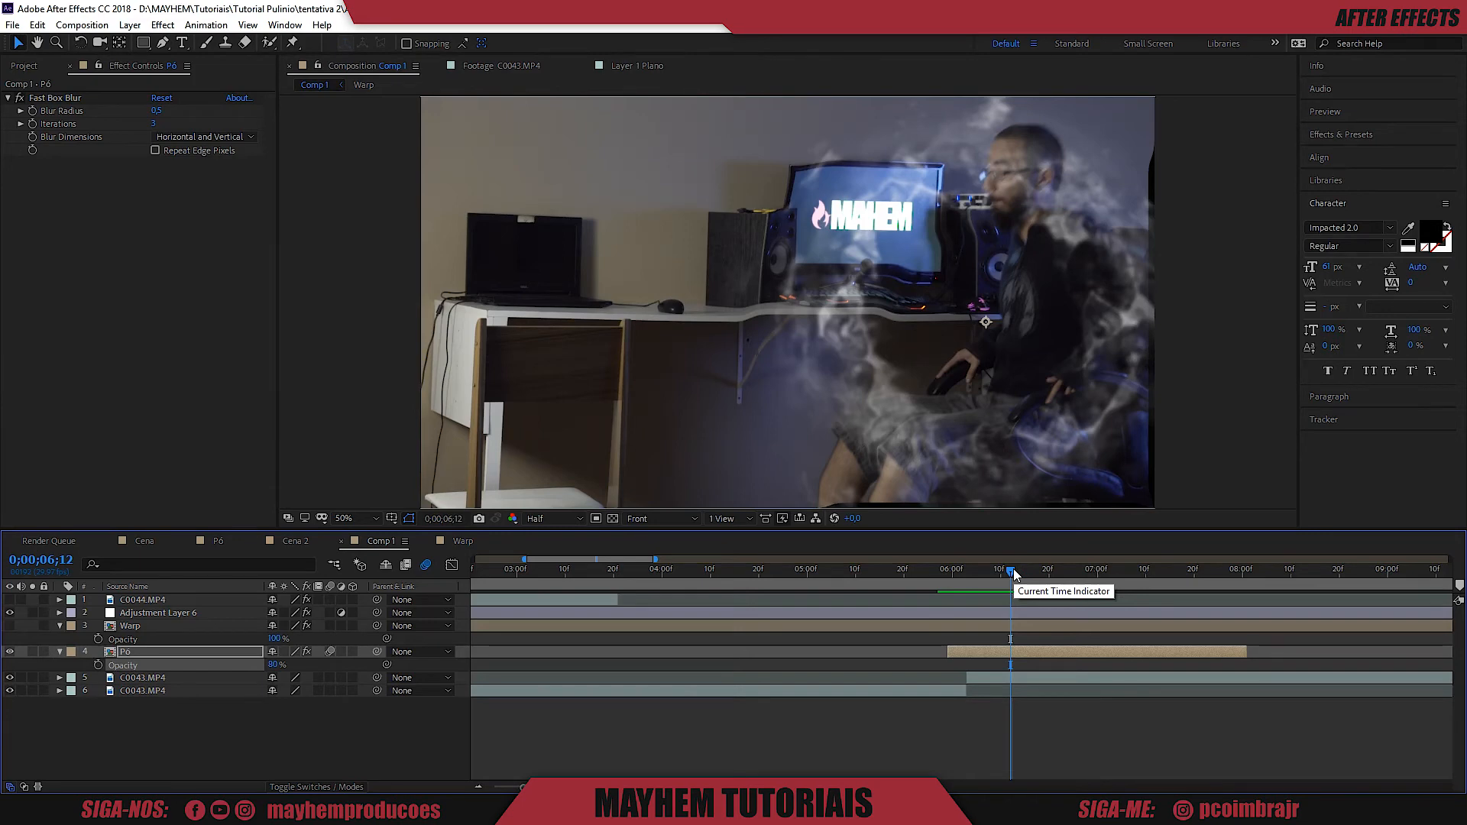
drag(1013, 568, 1020, 570)
click(98, 664)
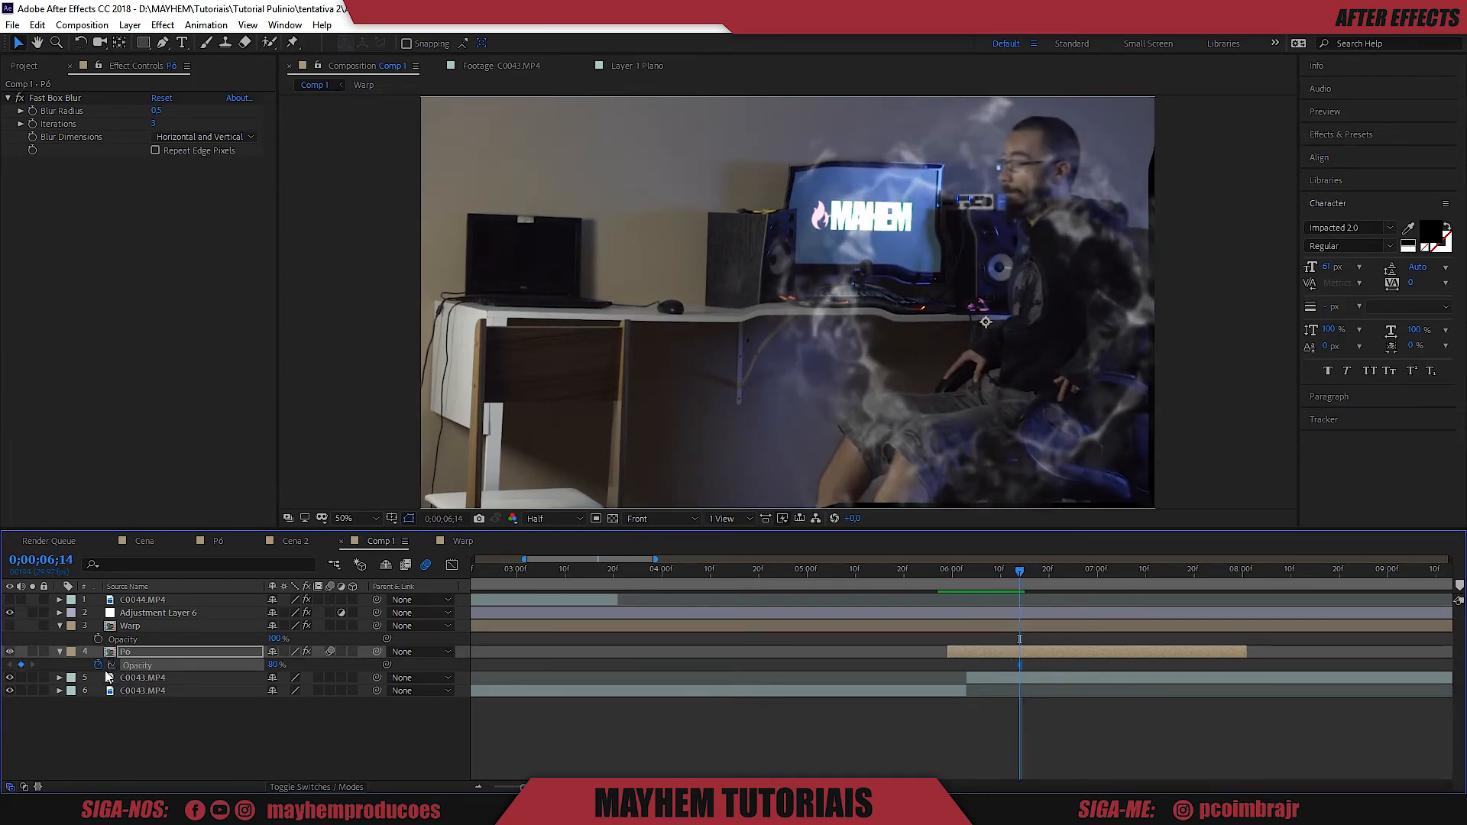
key(t)
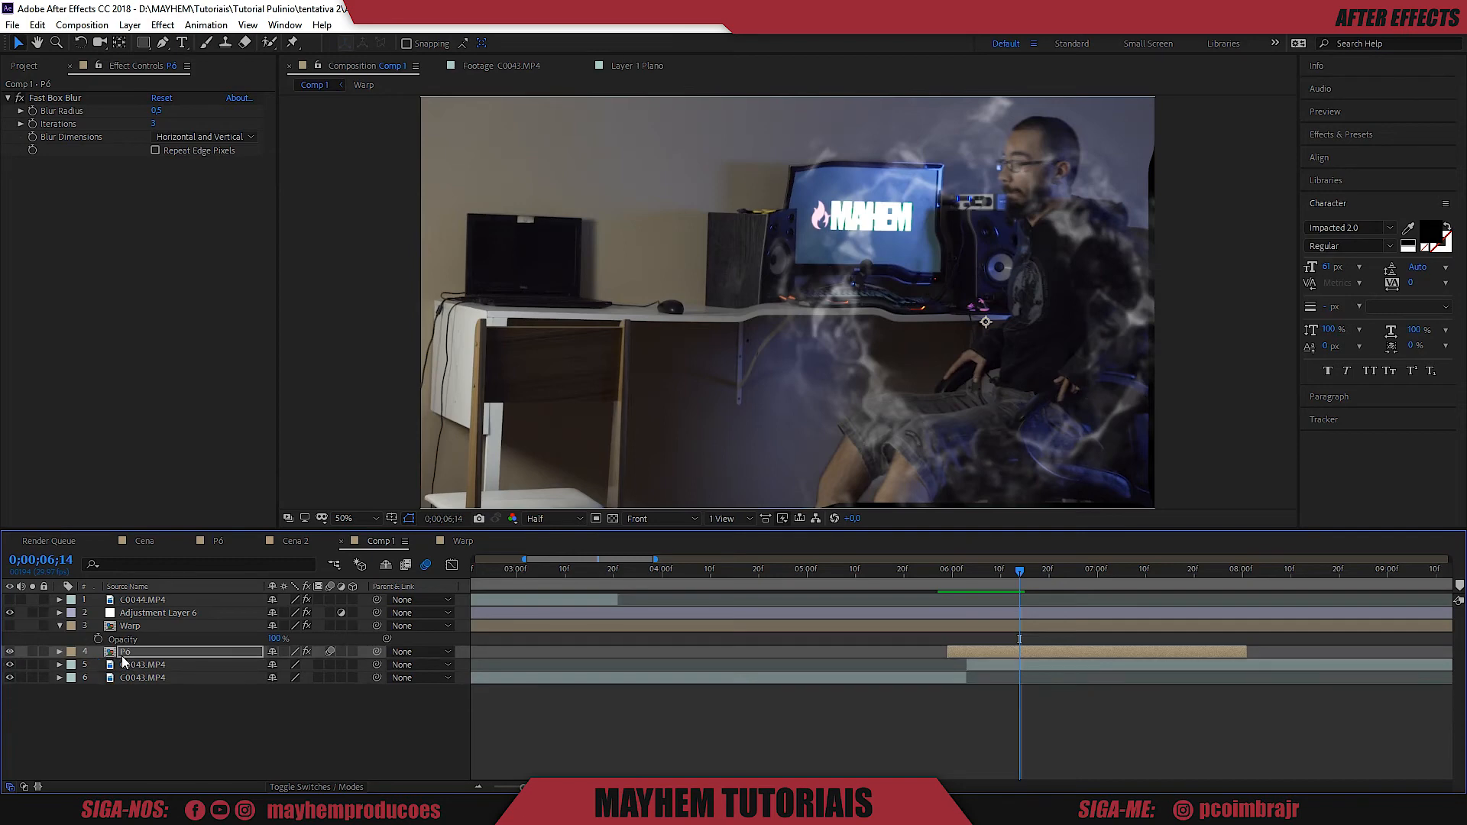
key(t)
Try to fade out the Pó layer with a lower Opacity keyframe at 0;00;06;19.
key(Page_Down)
key(Page_Down)
key(Page_Down)
key(Page_Down)
key(Page_Down)
drag(271, 667, 122, 670)
click(1020, 575)
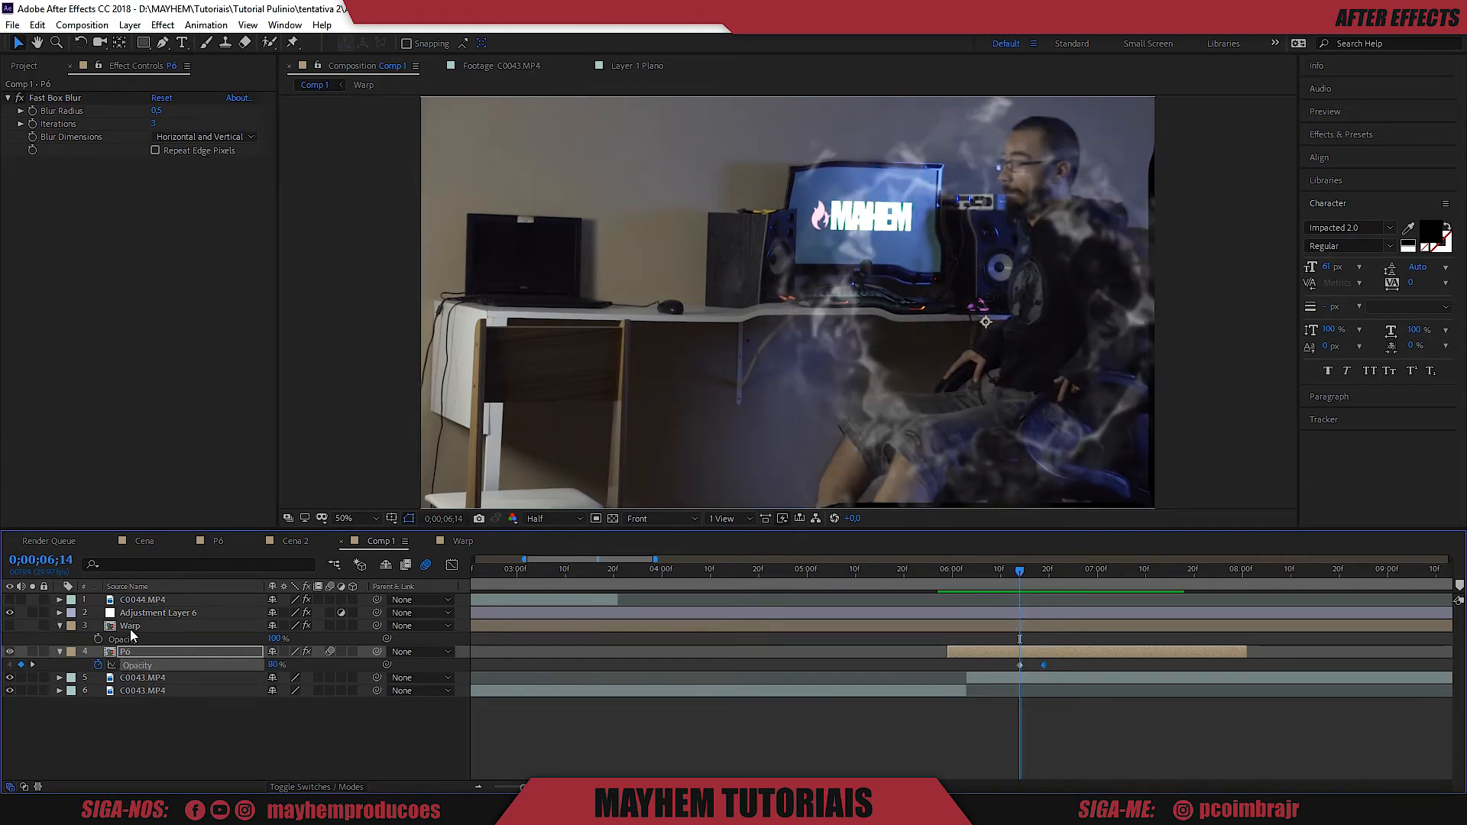
click(131, 628)
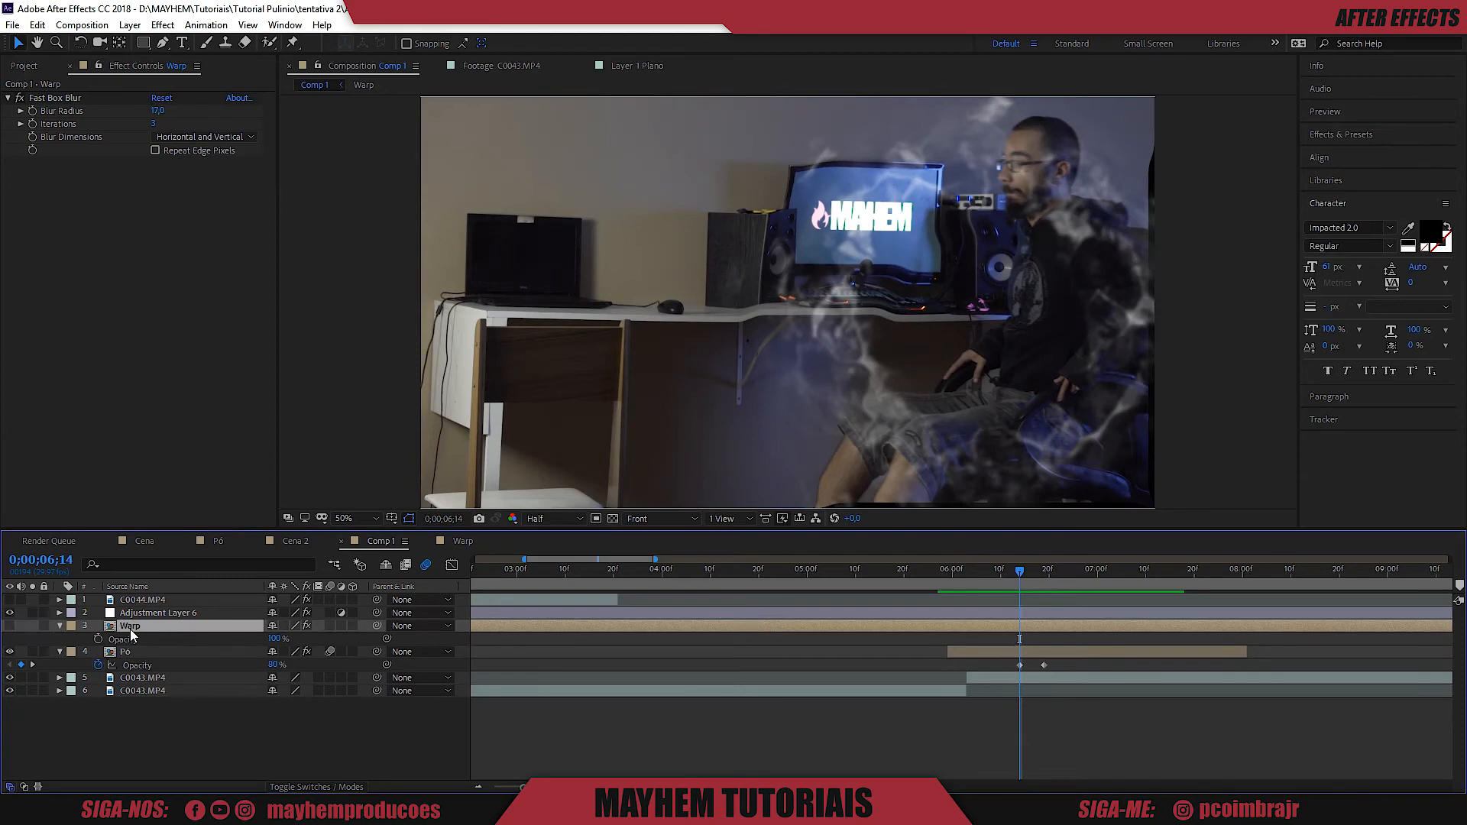
key(ctrl+z)
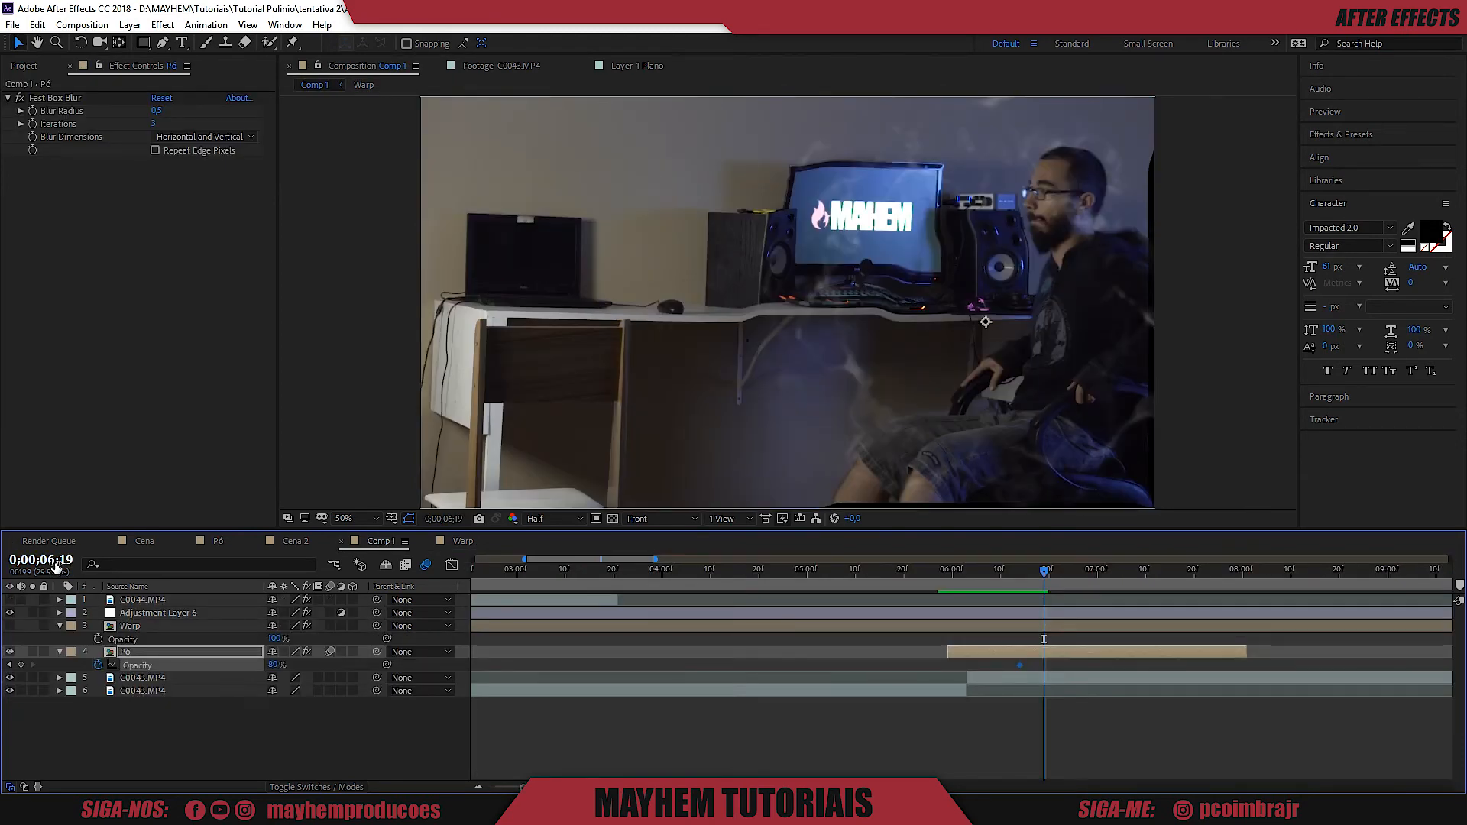
In the Warp composition, keyframe Shape Layer 1's Opacity at 0;00;06;19 and lower it four frames on to fade the ring.
click(463, 541)
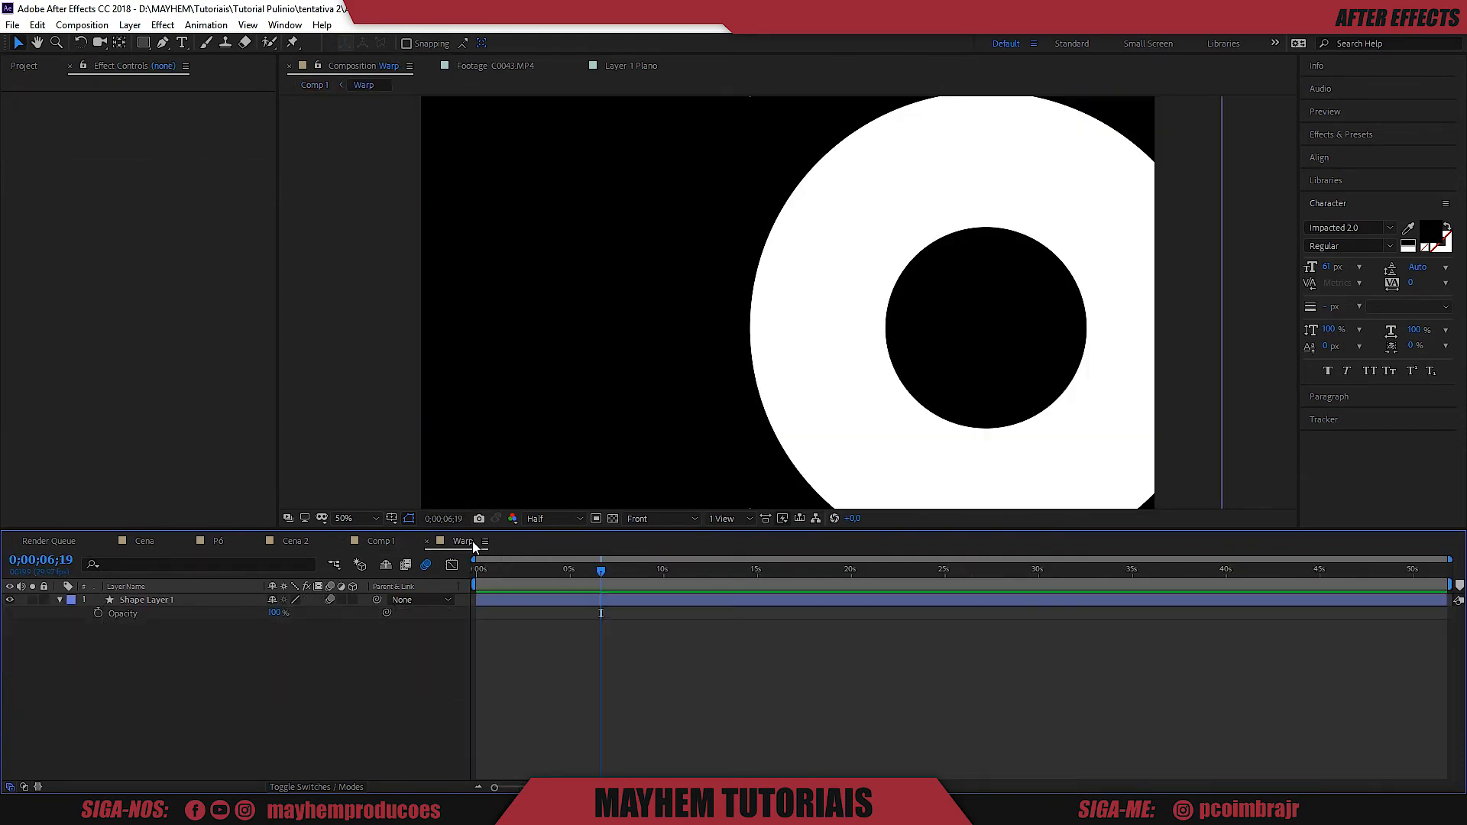
click(98, 614)
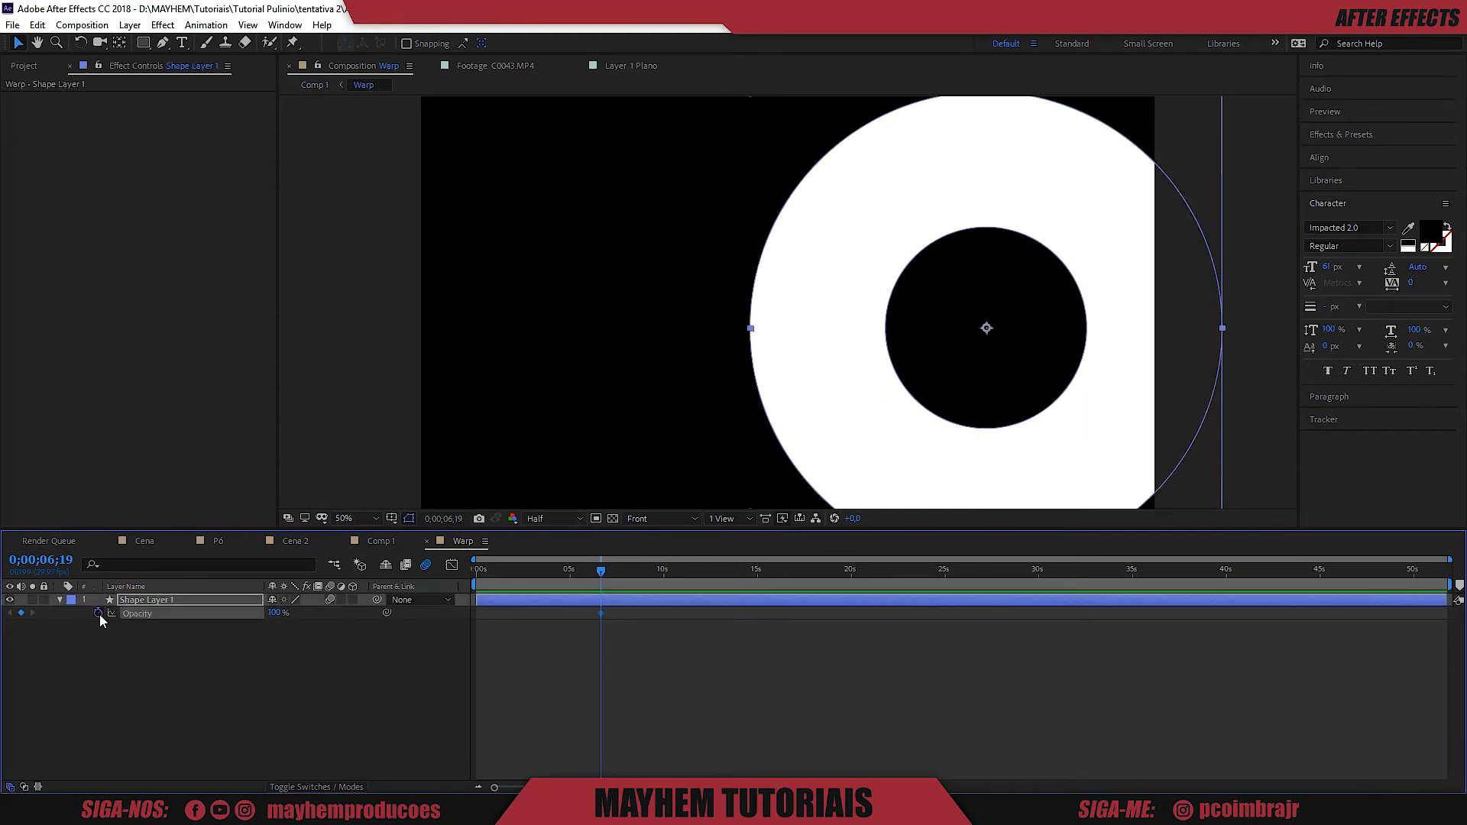
key(Page_Down)
key(Page_Down)
key(Page_Down)
key(Page_Down)
drag(277, 613, 214, 613)
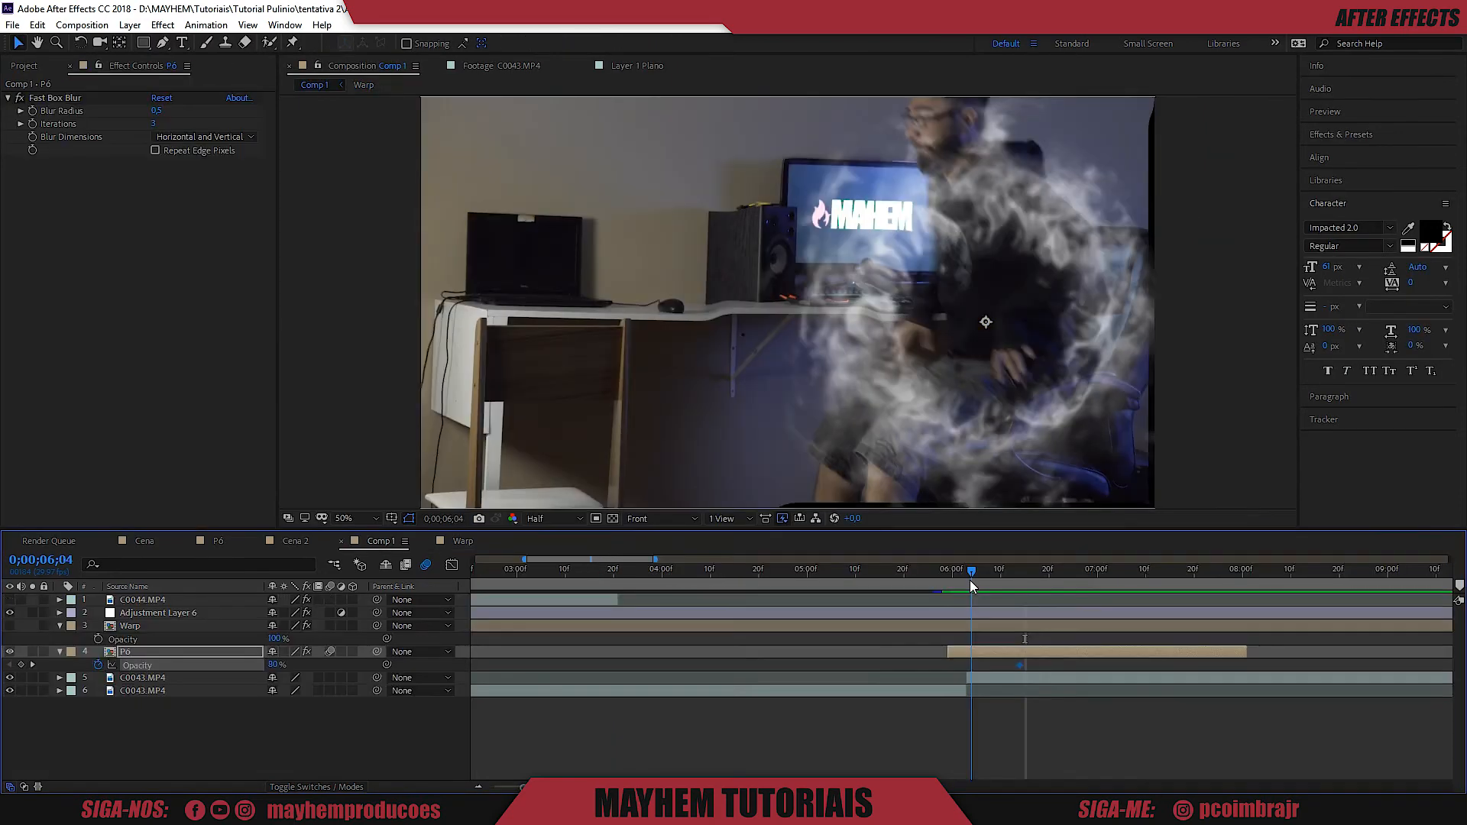
drag(971, 583, 975, 582)
click(769, 626)
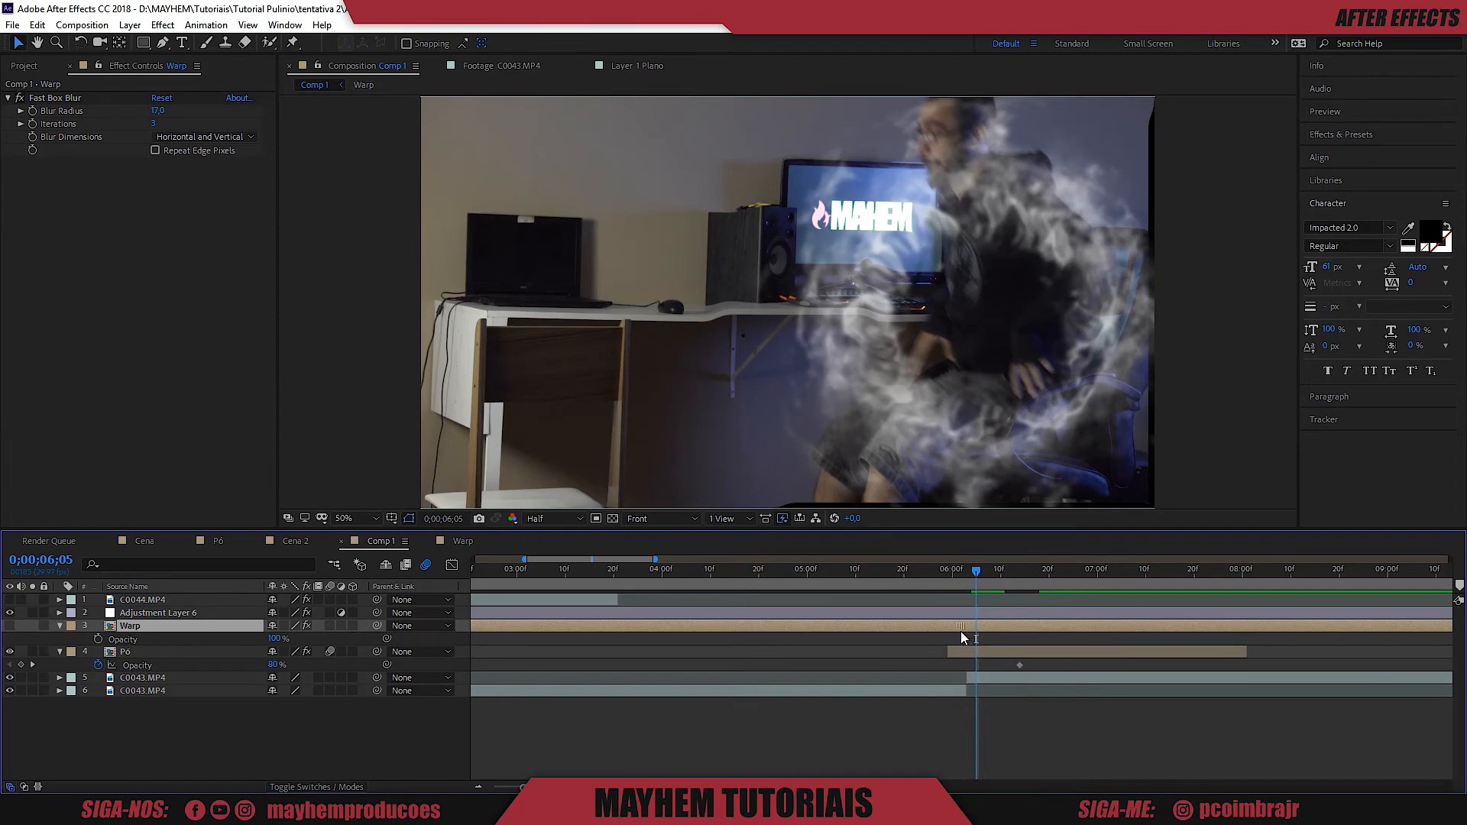
click(961, 572)
drag(961, 574, 619, 579)
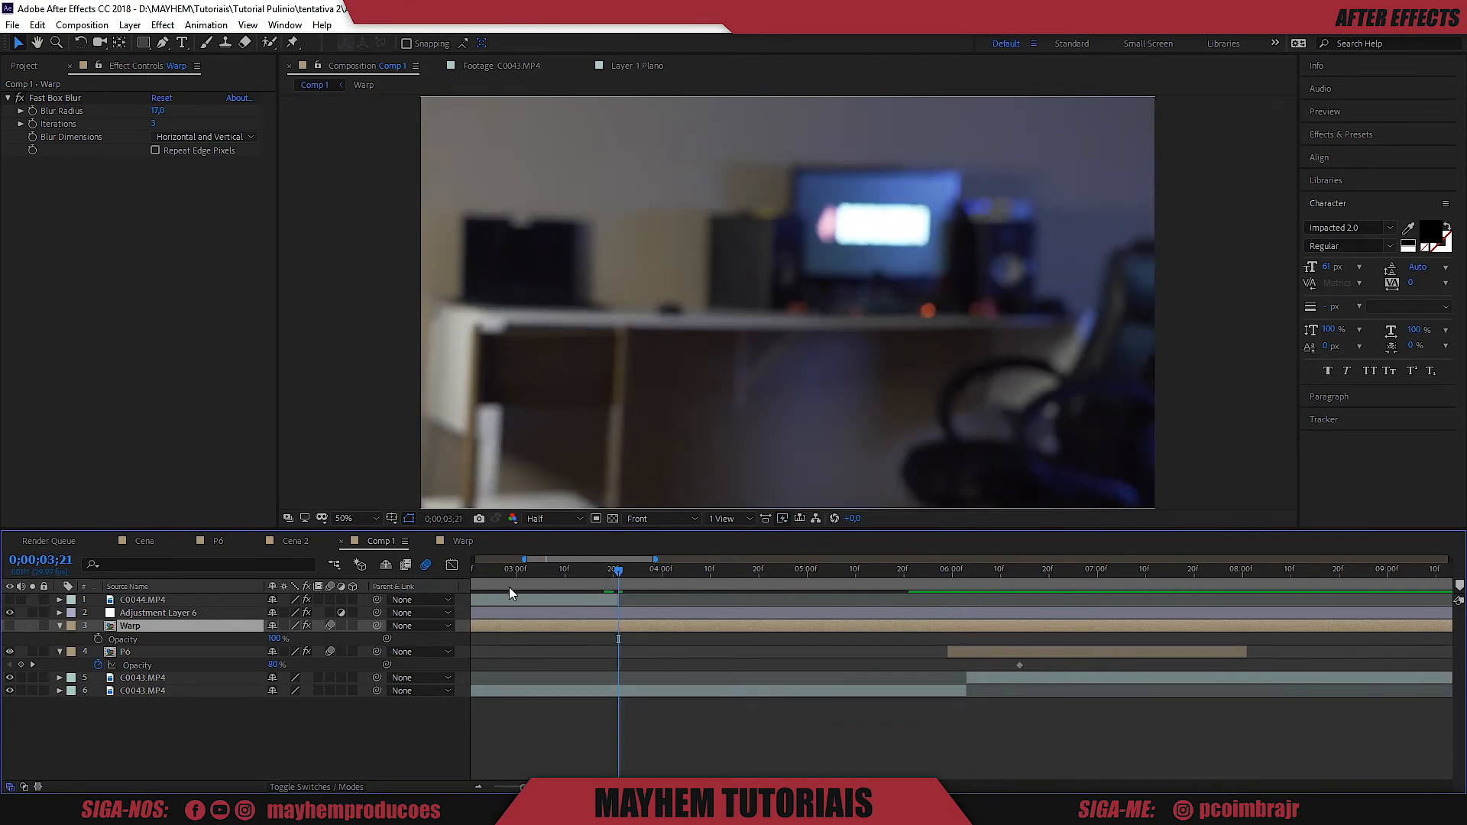
click(120, 651)
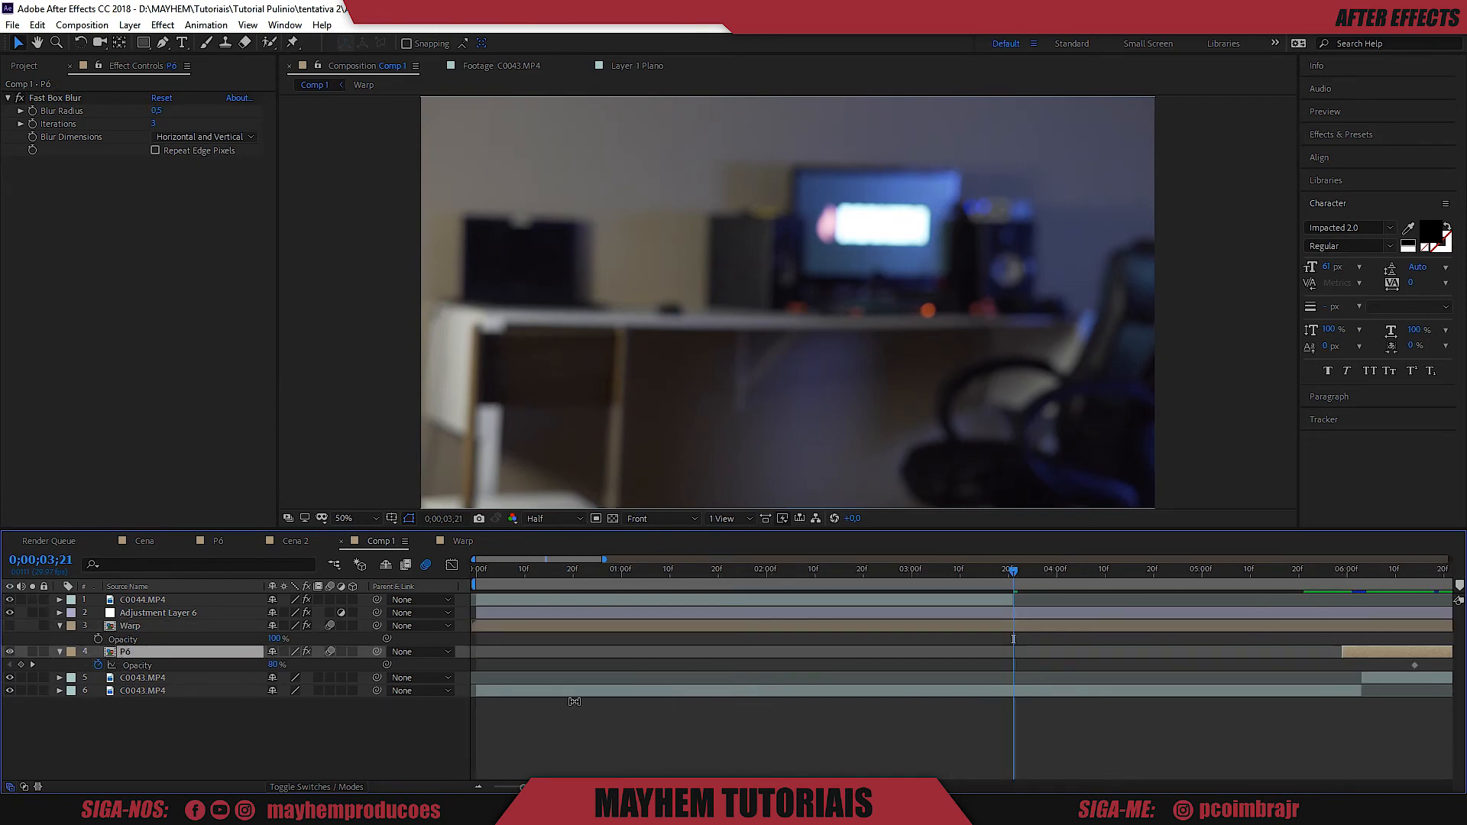
key(ctrl+d)
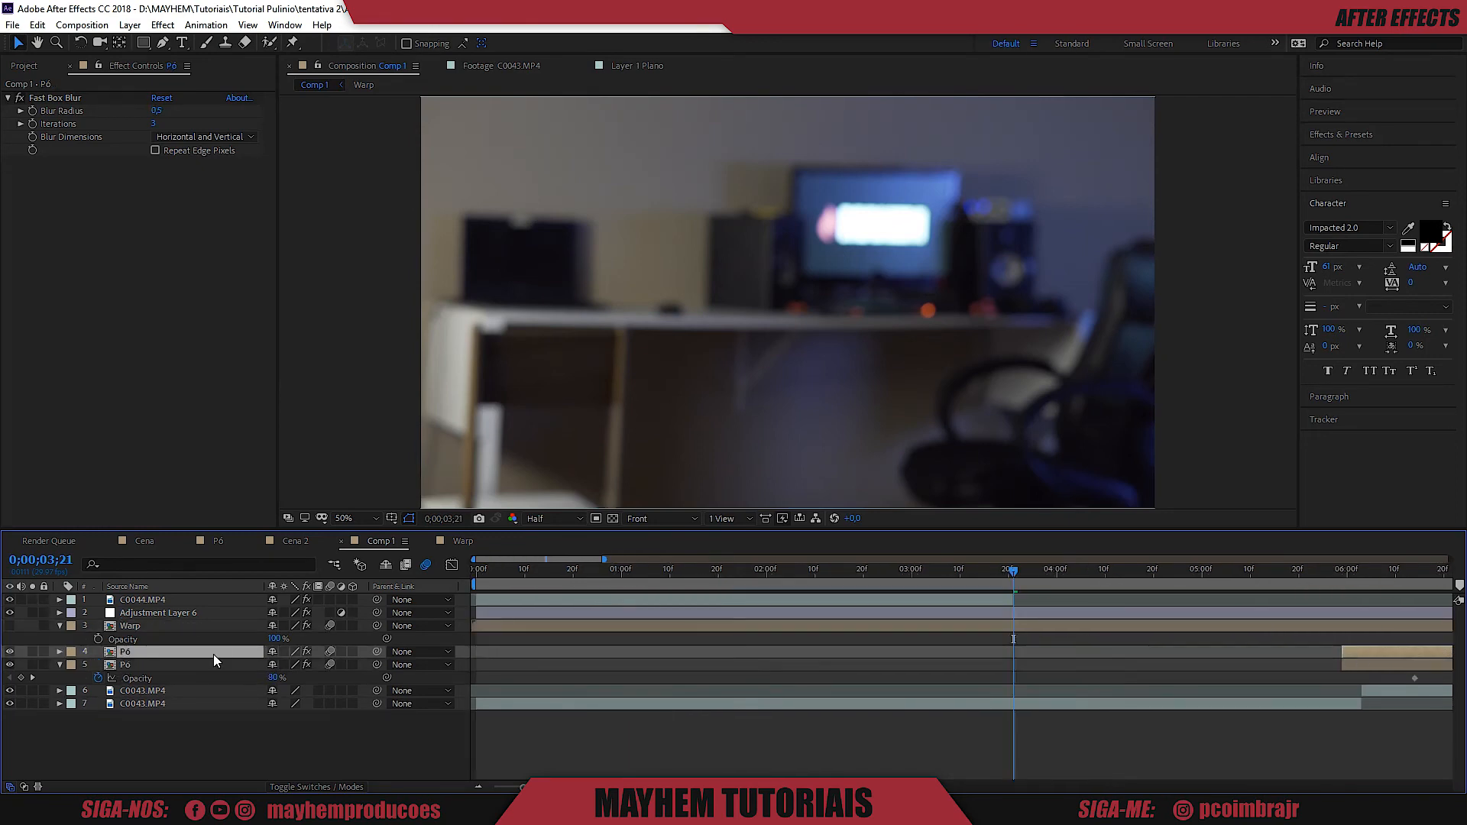
right_click(132, 660)
key(Escape)
key(Delete)
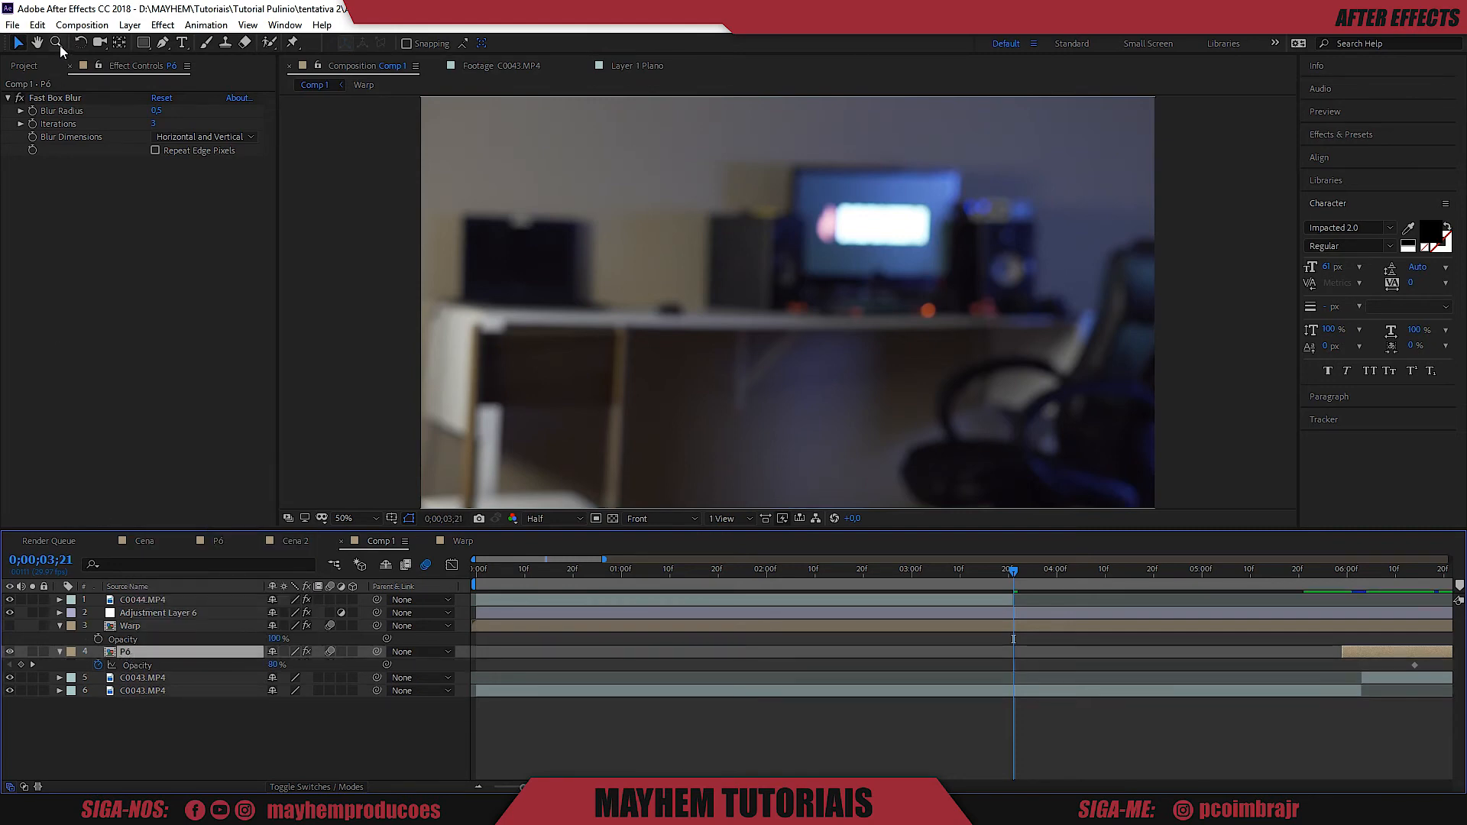
Duplicate the Pó layer and time-reverse the copy.
click(37, 24)
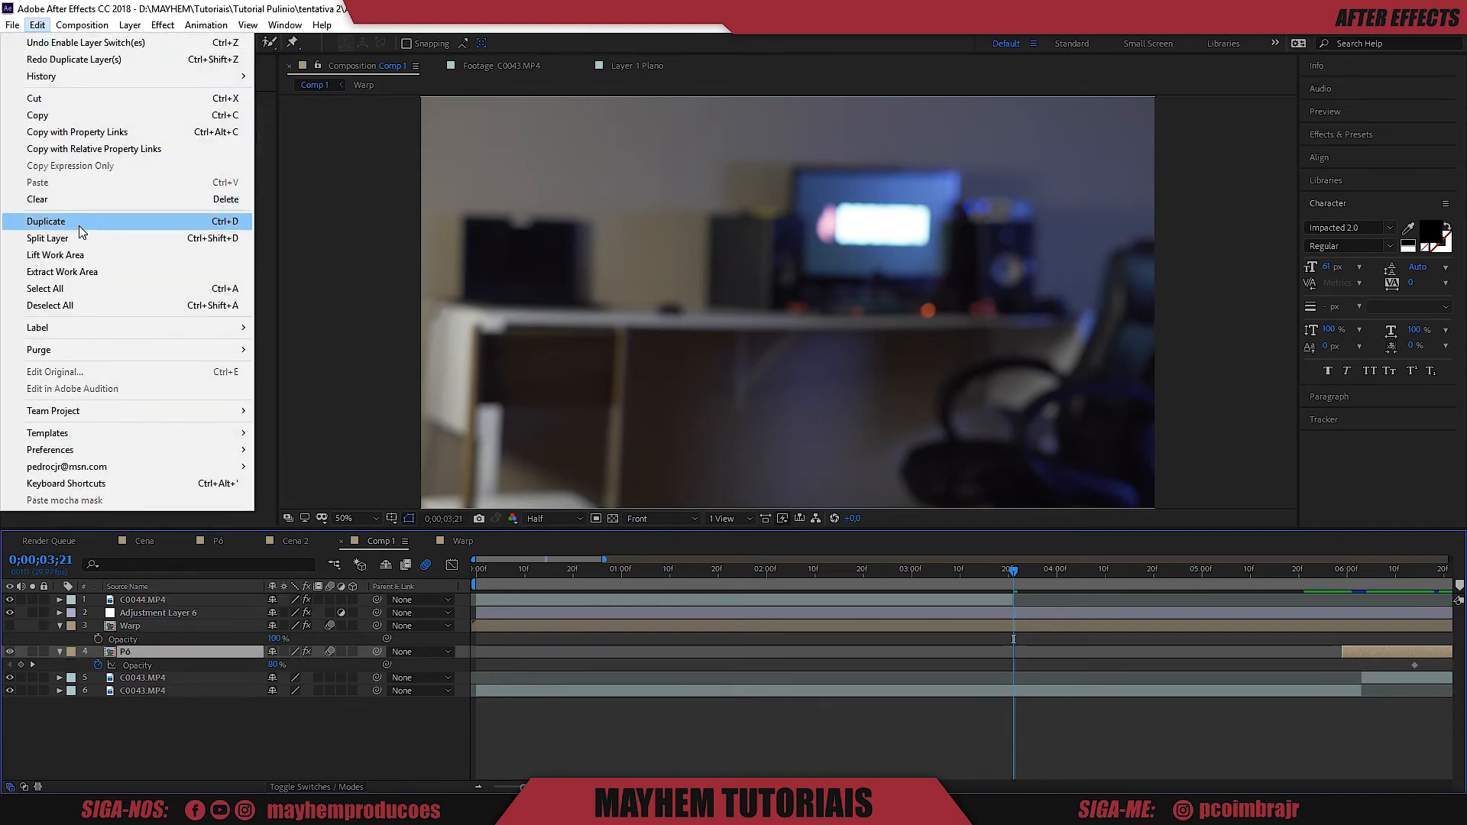
click(79, 223)
right_click(124, 657)
key(Escape)
right_click(135, 655)
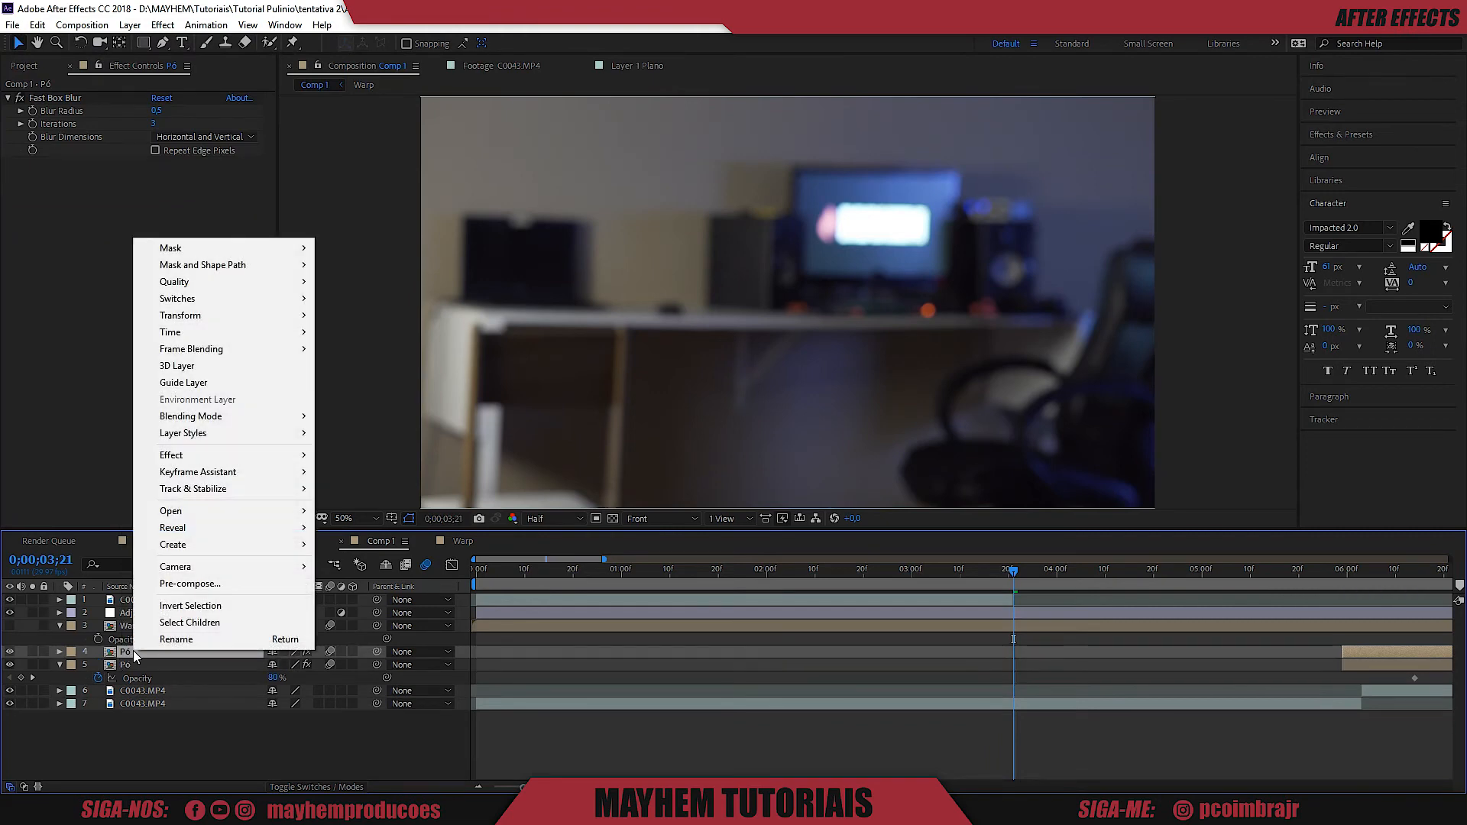
mouse_move(260, 334)
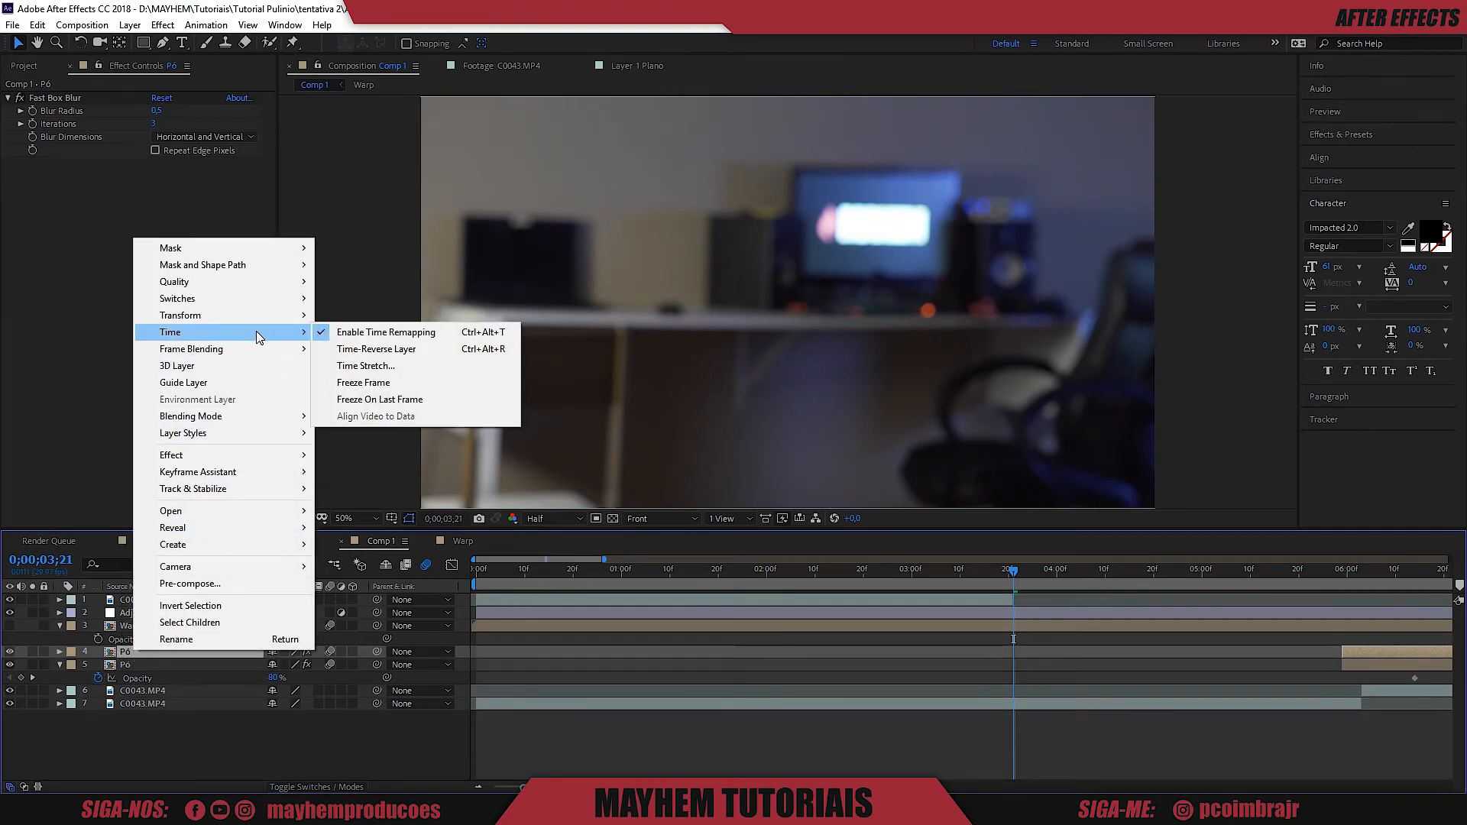
click(362, 349)
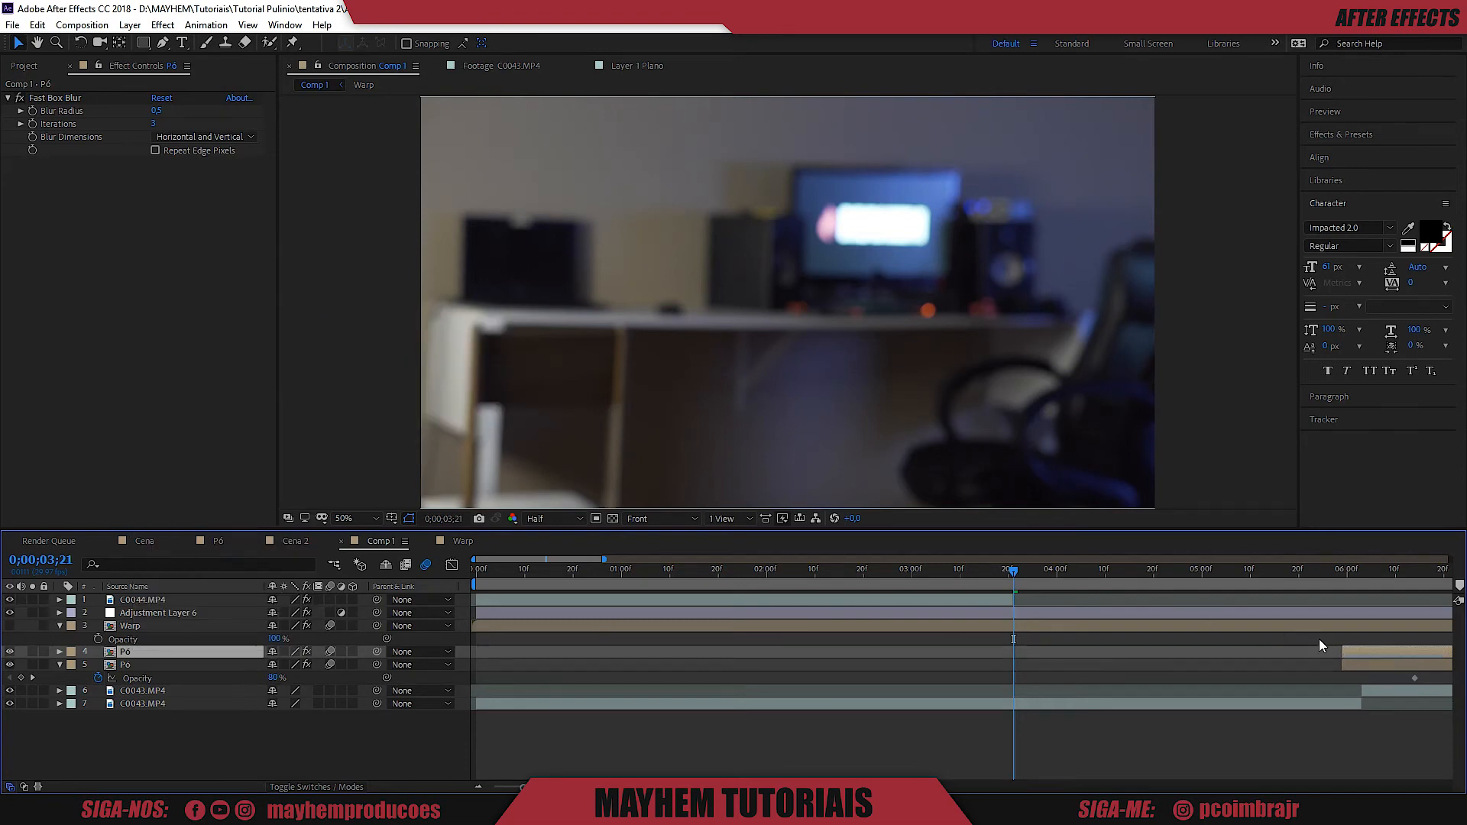
Move the reversed Pó copy earlier in time so it spans the end of the C0044.MP4 clip.
drag(1374, 658, 1042, 656)
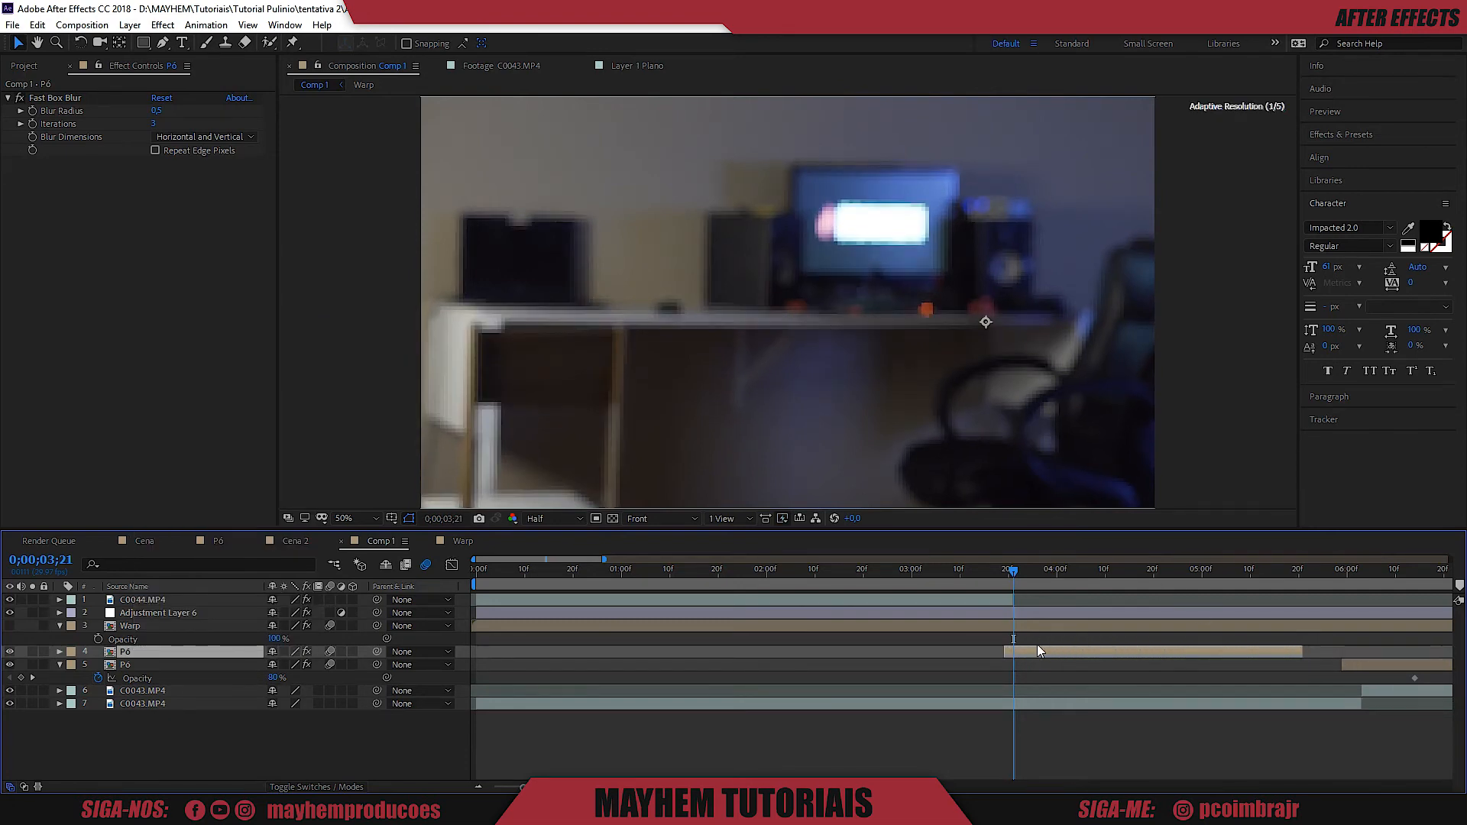
drag(1016, 576, 1270, 593)
drag(1267, 654, 1024, 655)
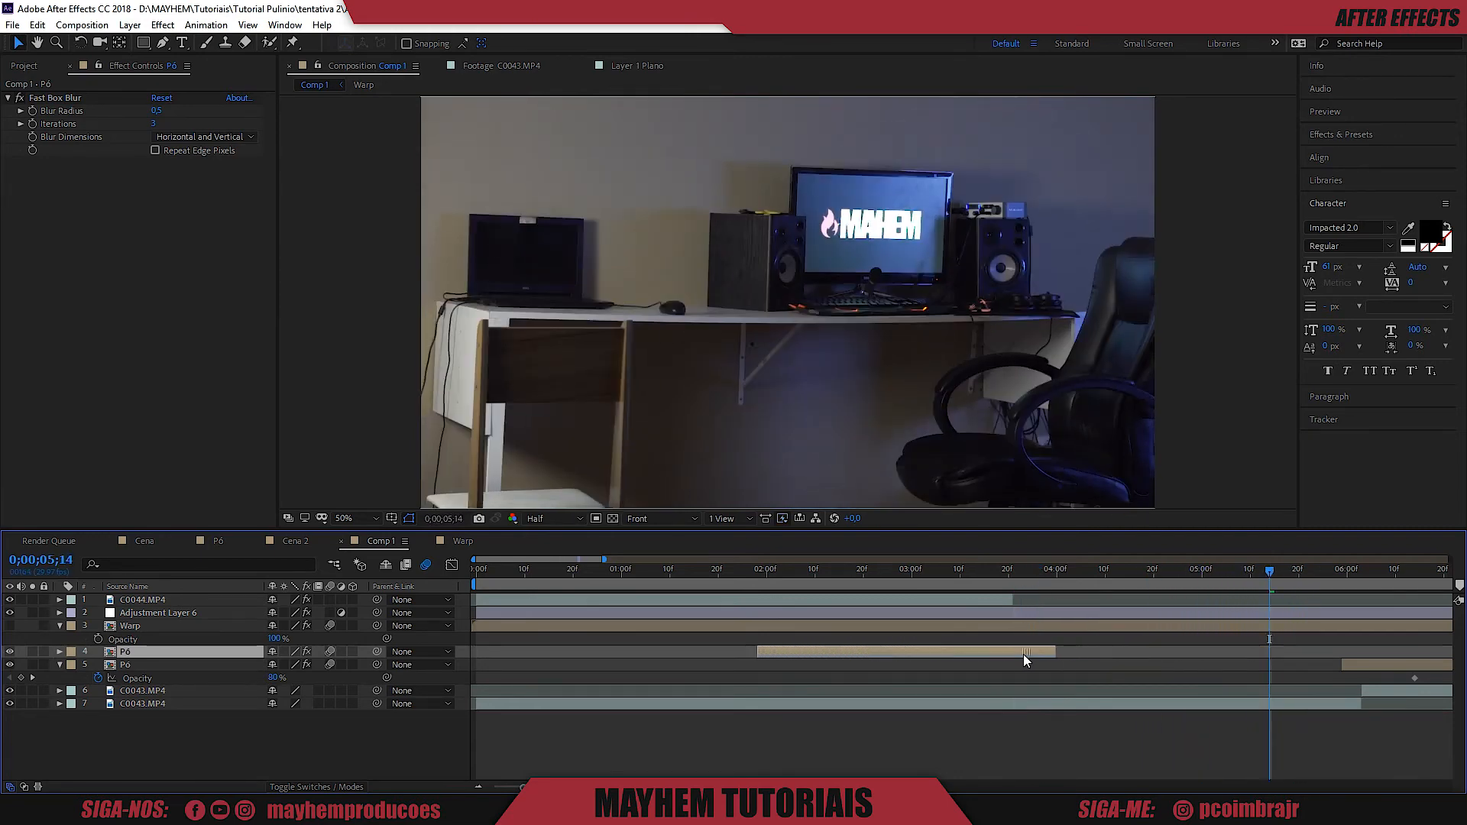
At 0;00;03;19, adjust the reversed Pó layer's Scale and set its Position to 841, 589 over the subject's face.
click(1002, 572)
key(s)
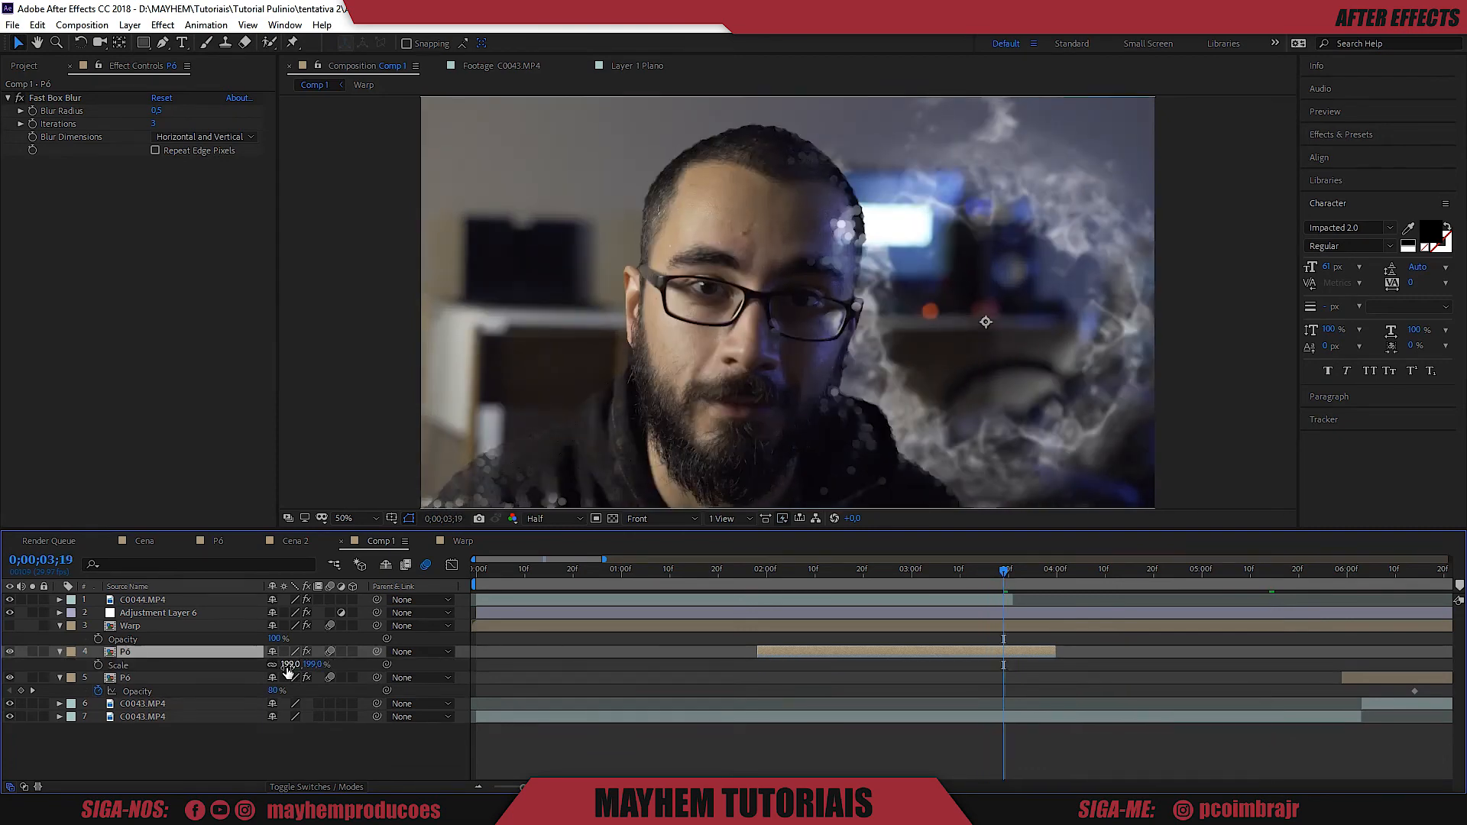
drag(300, 666, 26, 667)
key(p)
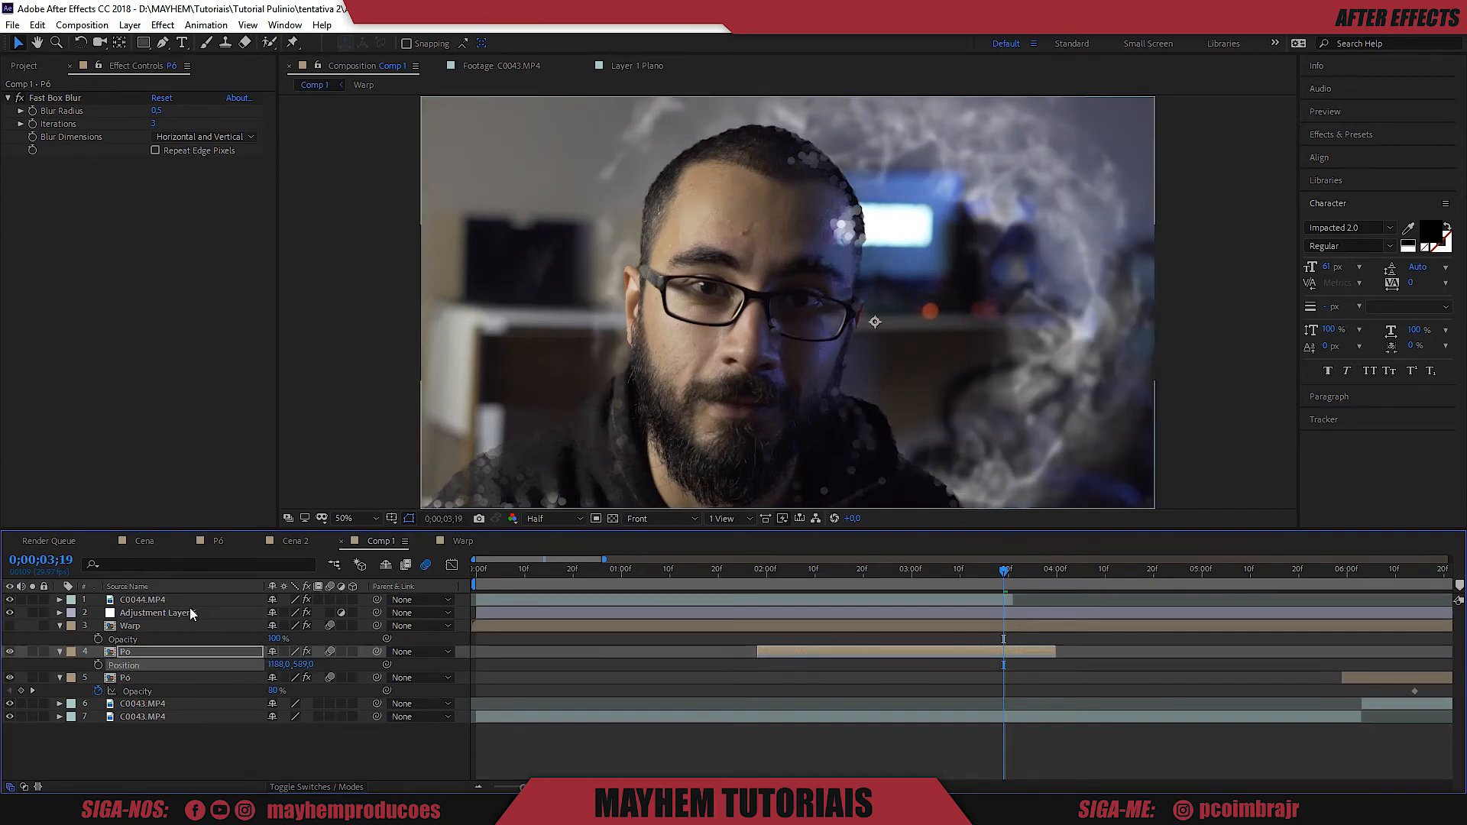
drag(277, 665, 21, 654)
Shift the reversed Pó layer to end at about 0;00;03;25 and place C0044.MP4 below Adjustment Layer 6.
key(space)
drag(1047, 657, 1023, 656)
drag(163, 600, 153, 619)
Duplicate the reversed Pó layer, place the copy above C0044.MP4 and lower its Opacity.
click(125, 654)
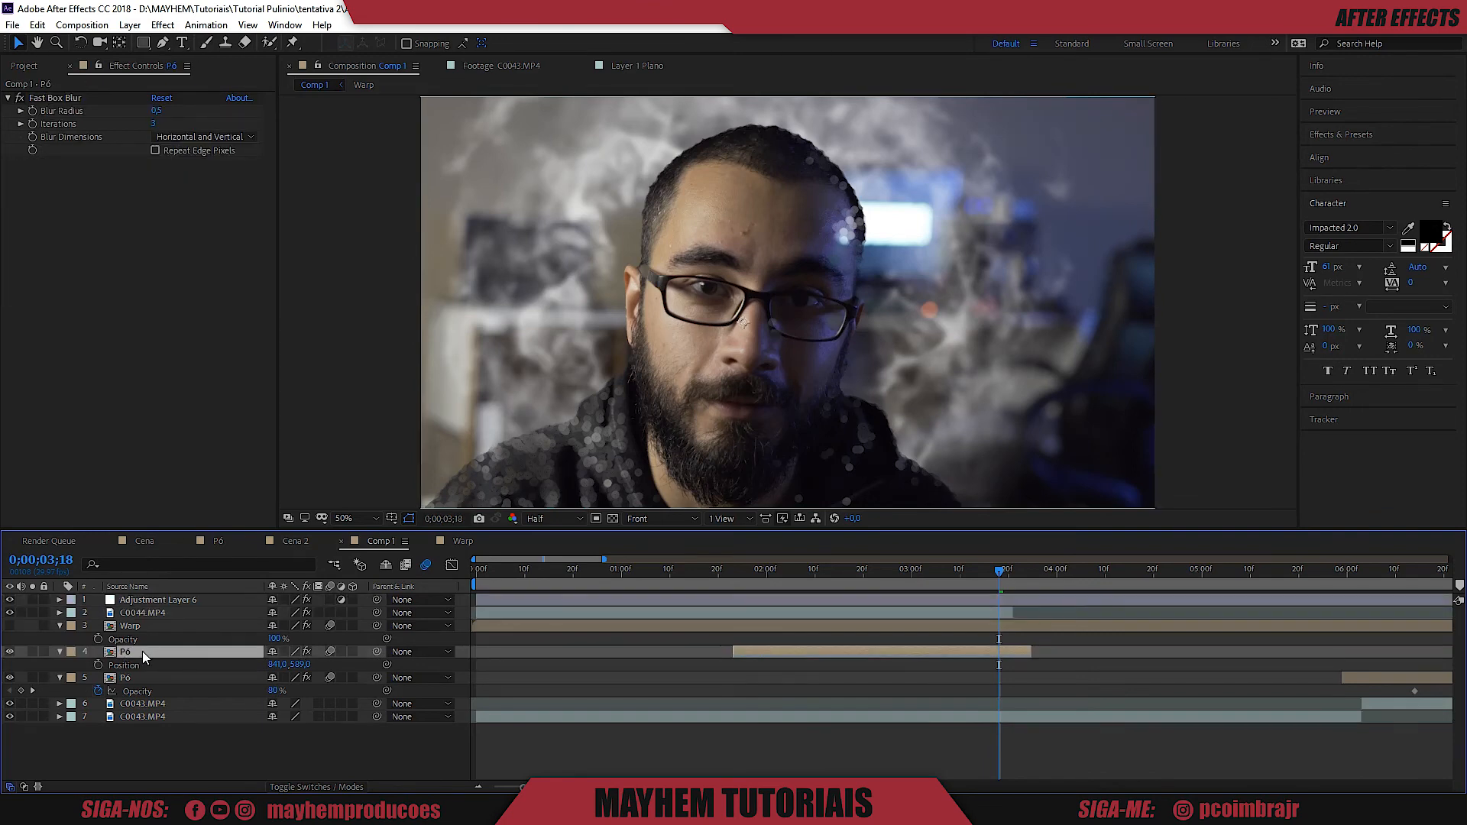
key(ctrl+d)
drag(130, 651, 136, 609)
key(t)
mouse_move(275, 626)
mouse_down()
mouse_move(230, 631)
mouse_move(259, 631)
mouse_up()
click(9, 626)
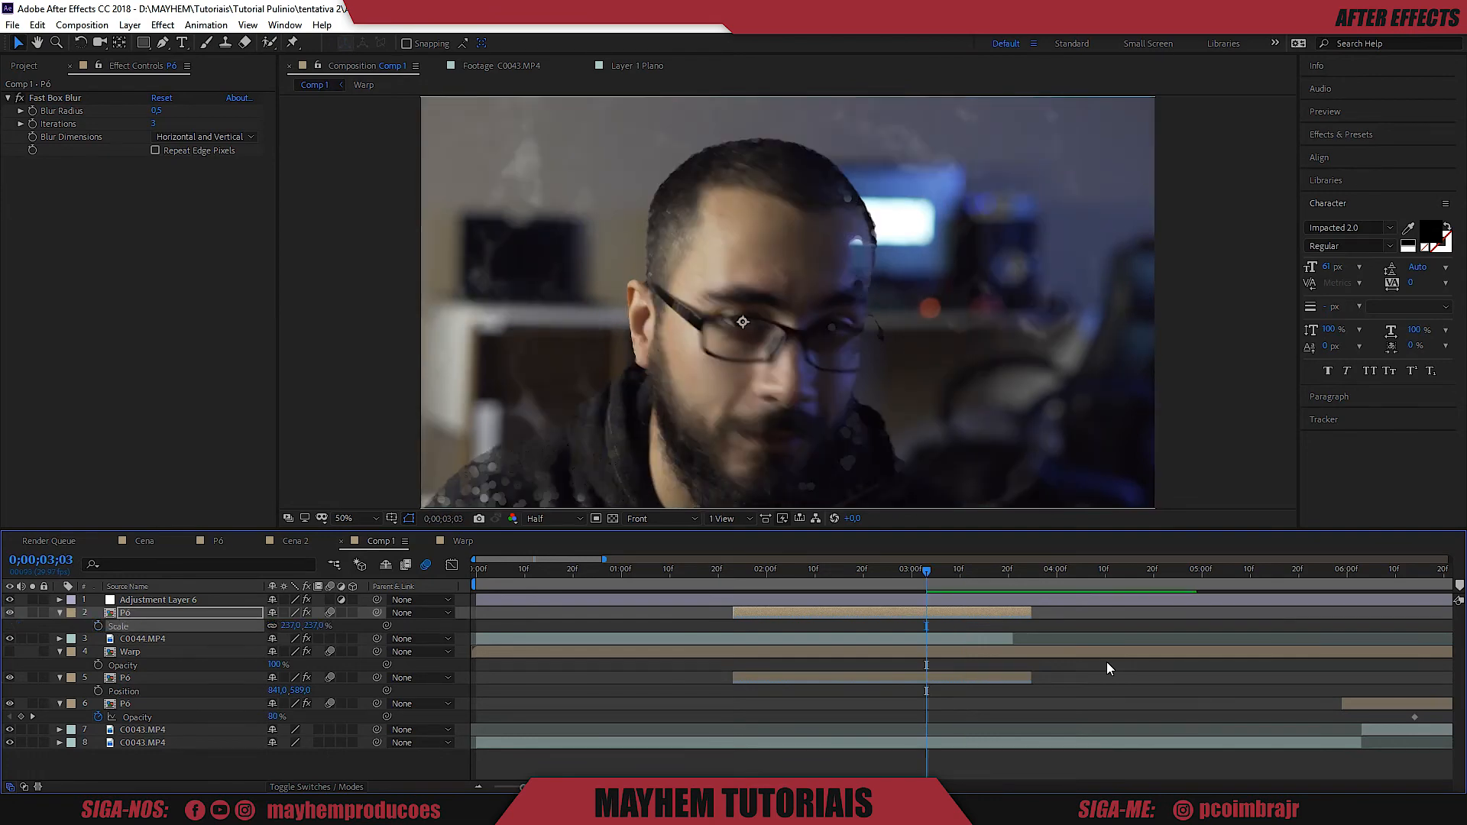
Add an Opacity keyframe of 0% to the C0044.MP4 layer at 0;00;03;21.
click(1010, 574)
drag(1010, 575, 1014, 574)
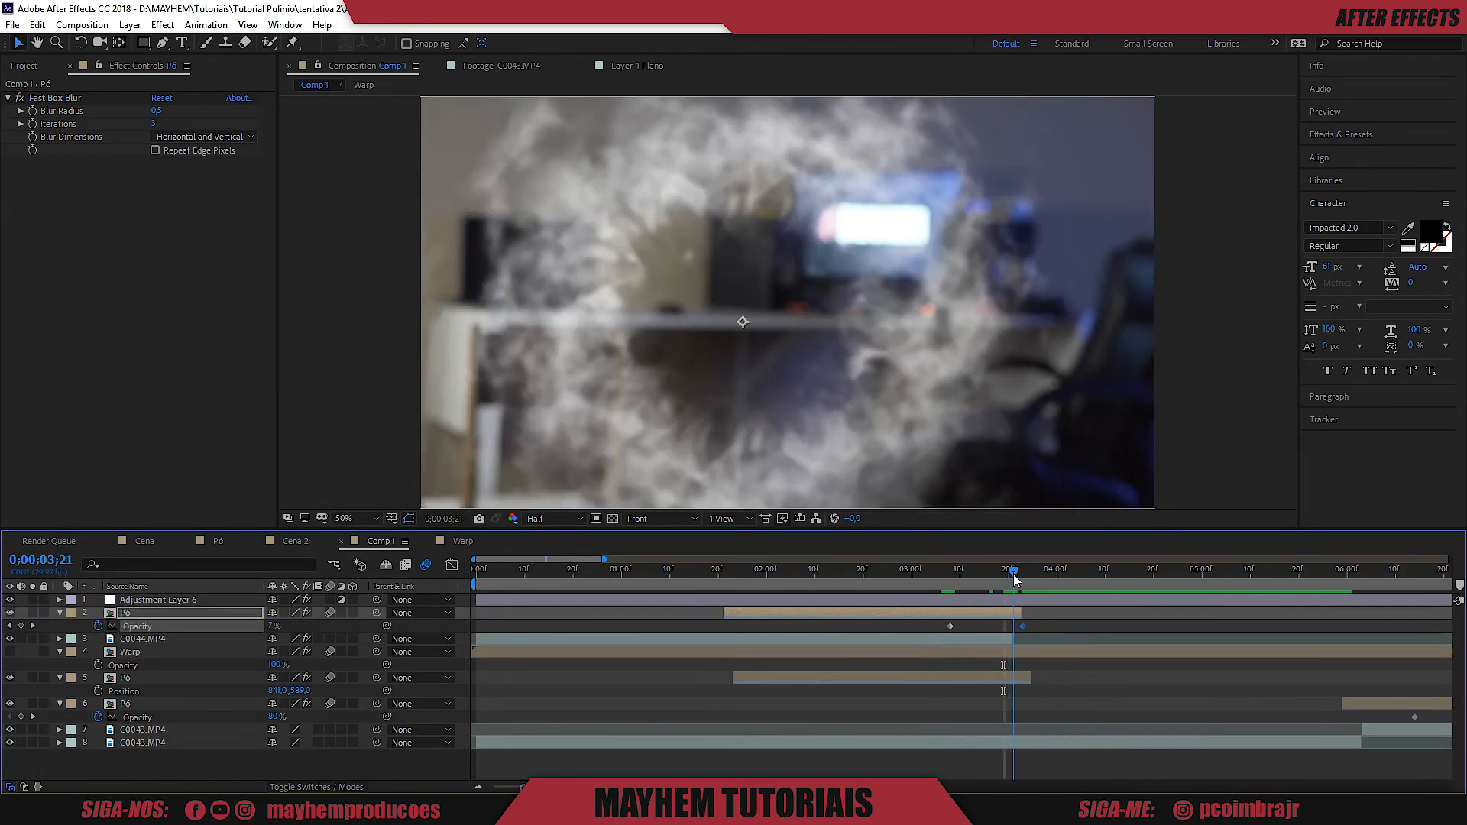
click(149, 637)
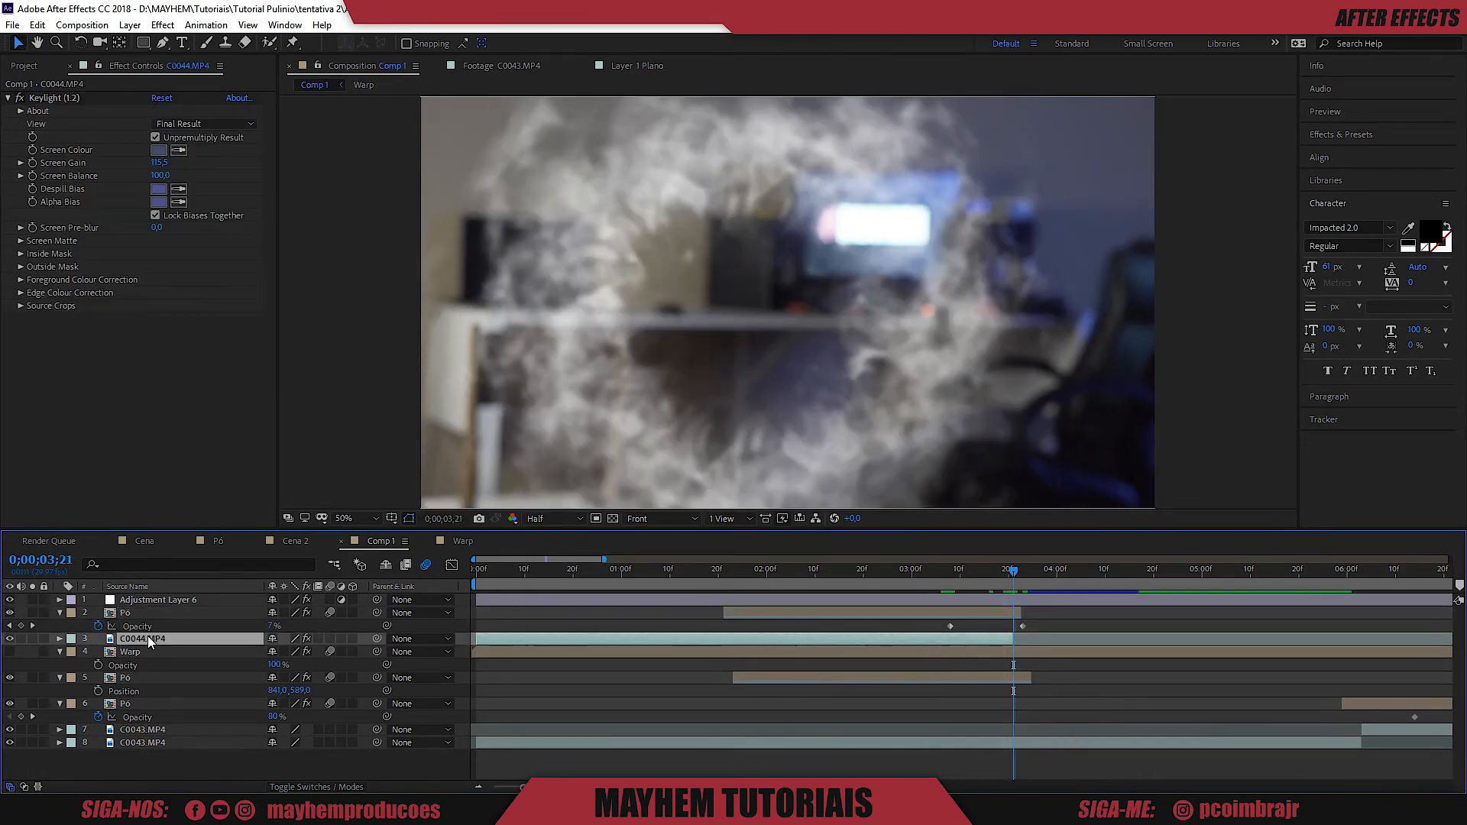
key(t)
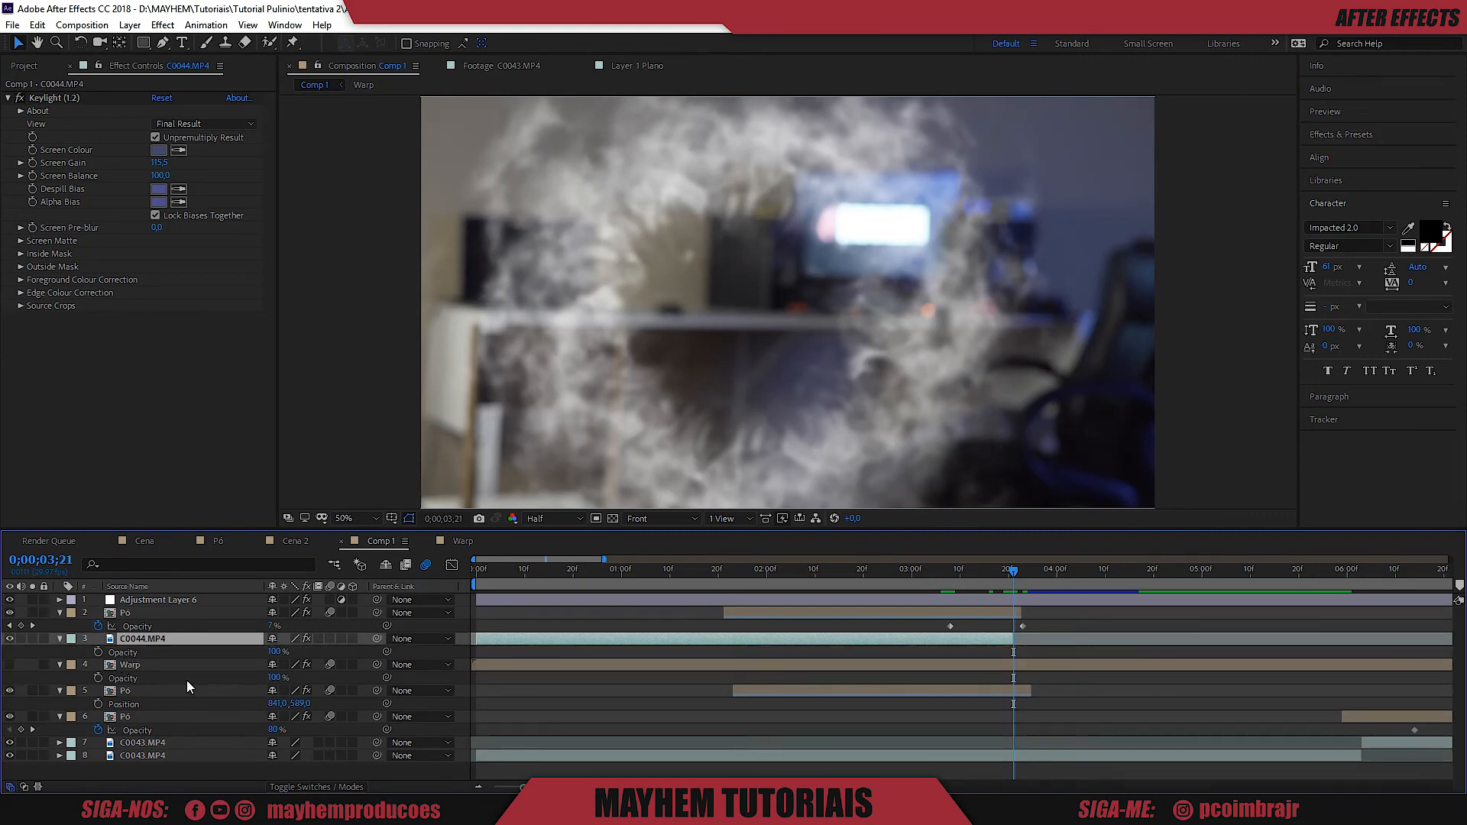
click(99, 652)
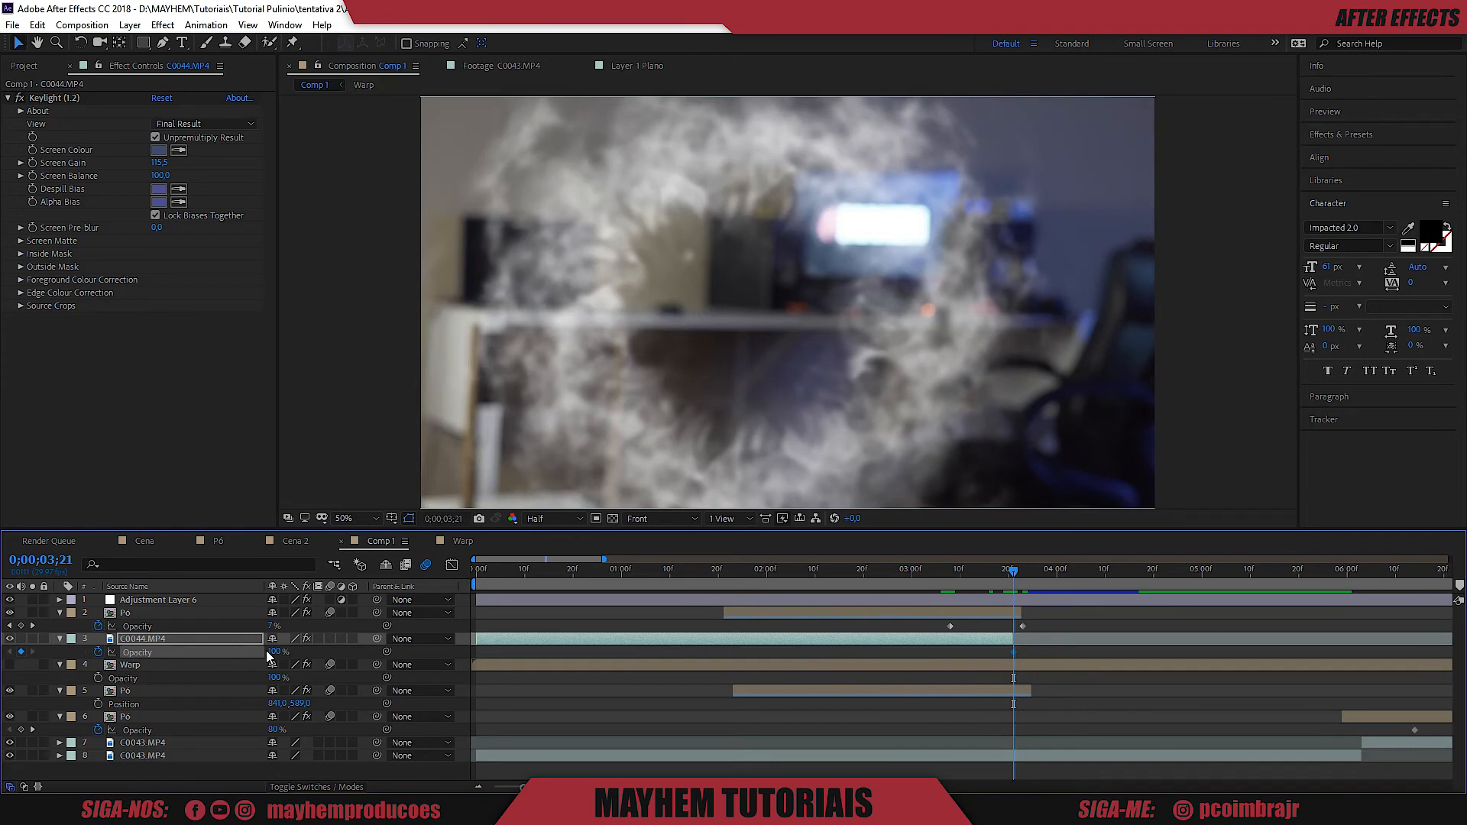
drag(267, 652, 224, 653)
Add an Opacity keyframe of 100% to the C0044.MP4 layer at 0;00;03;18.
key(Page_Up)
key(Page_Up)
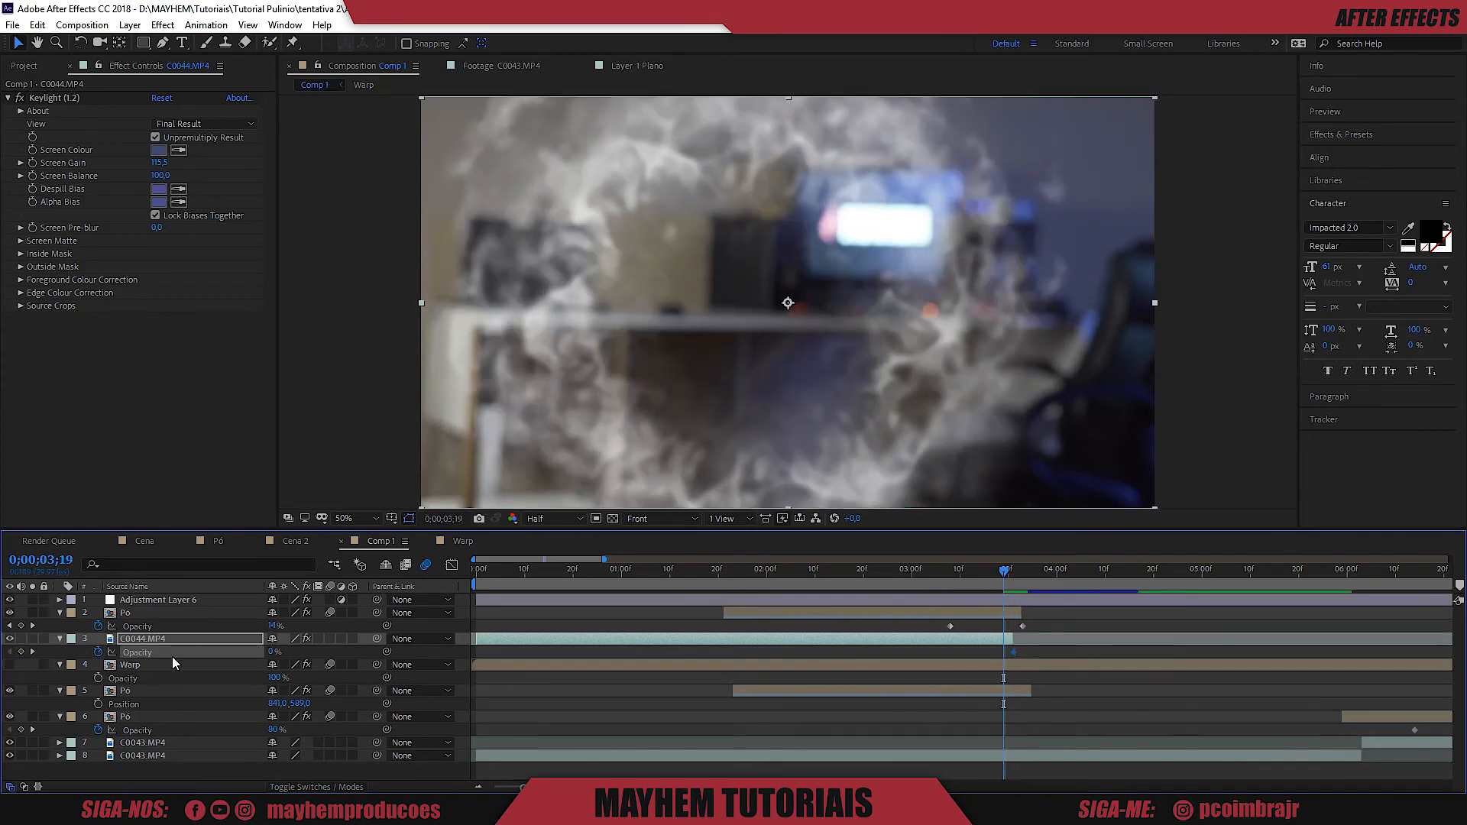
key(Page_Up)
drag(269, 656, 372, 662)
Examine the C0044.MP4 fade-out behind the smoke frame by frame around 0;00;03;19.
key(Page_Down)
key(Page_Down)
key(Page_Down)
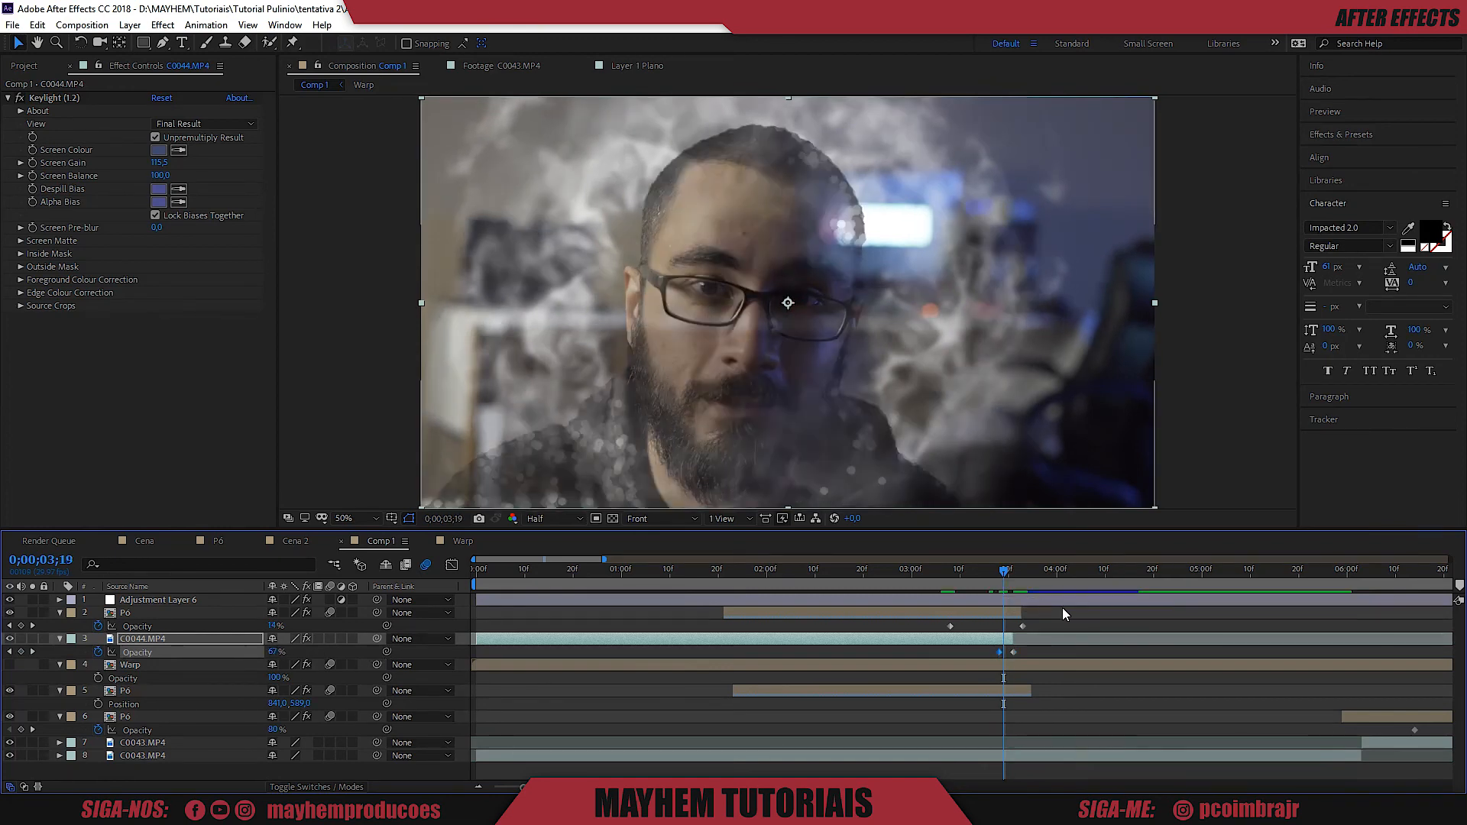
key(Page_Up)
key(Page_Up)
key(Page_Up)
key(Page_Up)
key(Page_Up)
key(Page_Down)
key(Page_Down)
key(Page_Down)
key(Page_Down)
key(Page_Down)
key(Page_Down)
key(Page_Up)
key(Page_Up)
key(Page_Up)
key(Page_Up)
key(Page_Down)
Pre-compose the ring's Shape Layer 1 as Wave 2.
key(ctrl+Down)
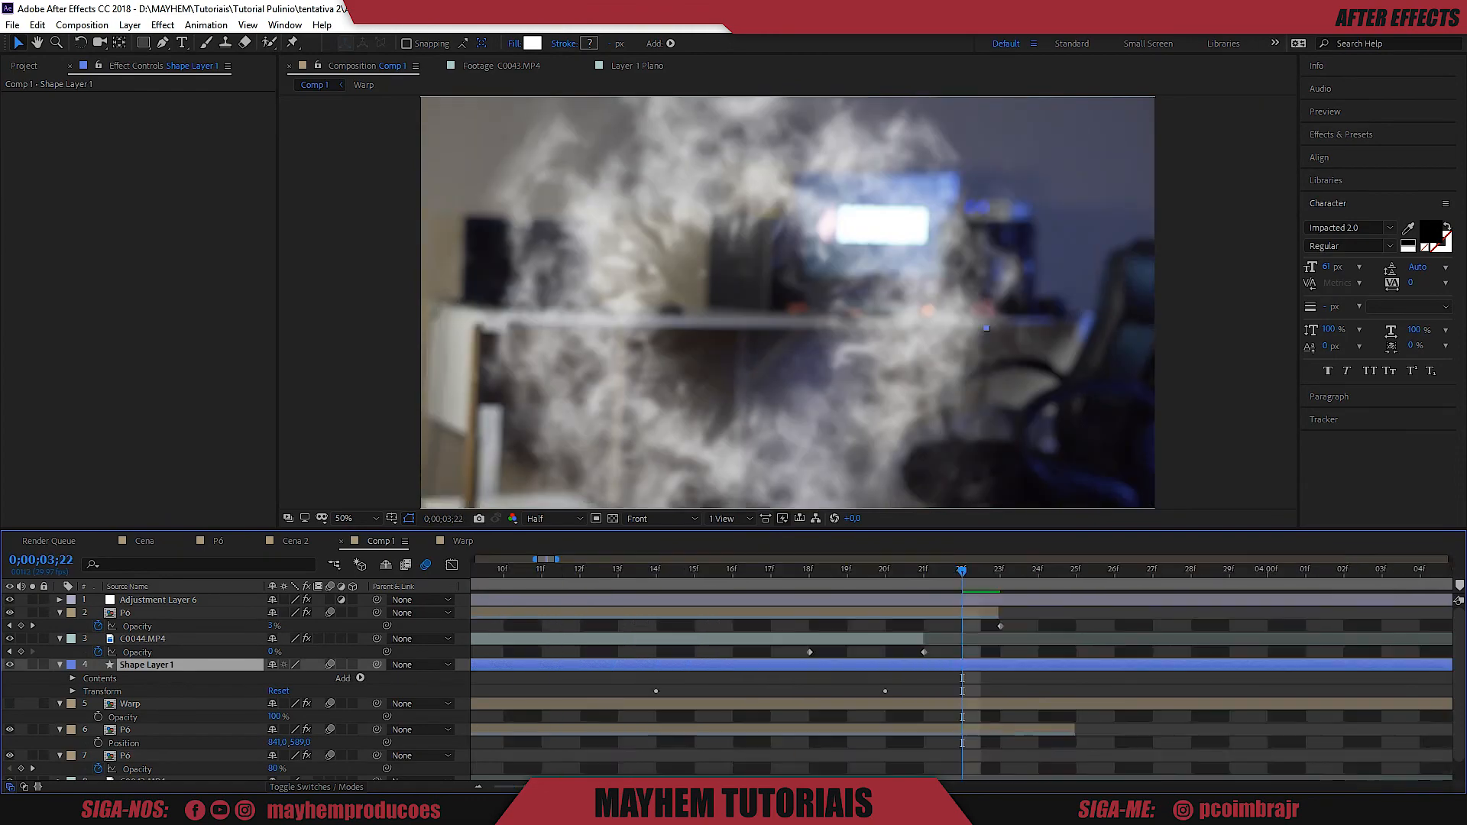
drag(873, 580, 940, 580)
key(ctrl+shift+c)
text(Wave 2)
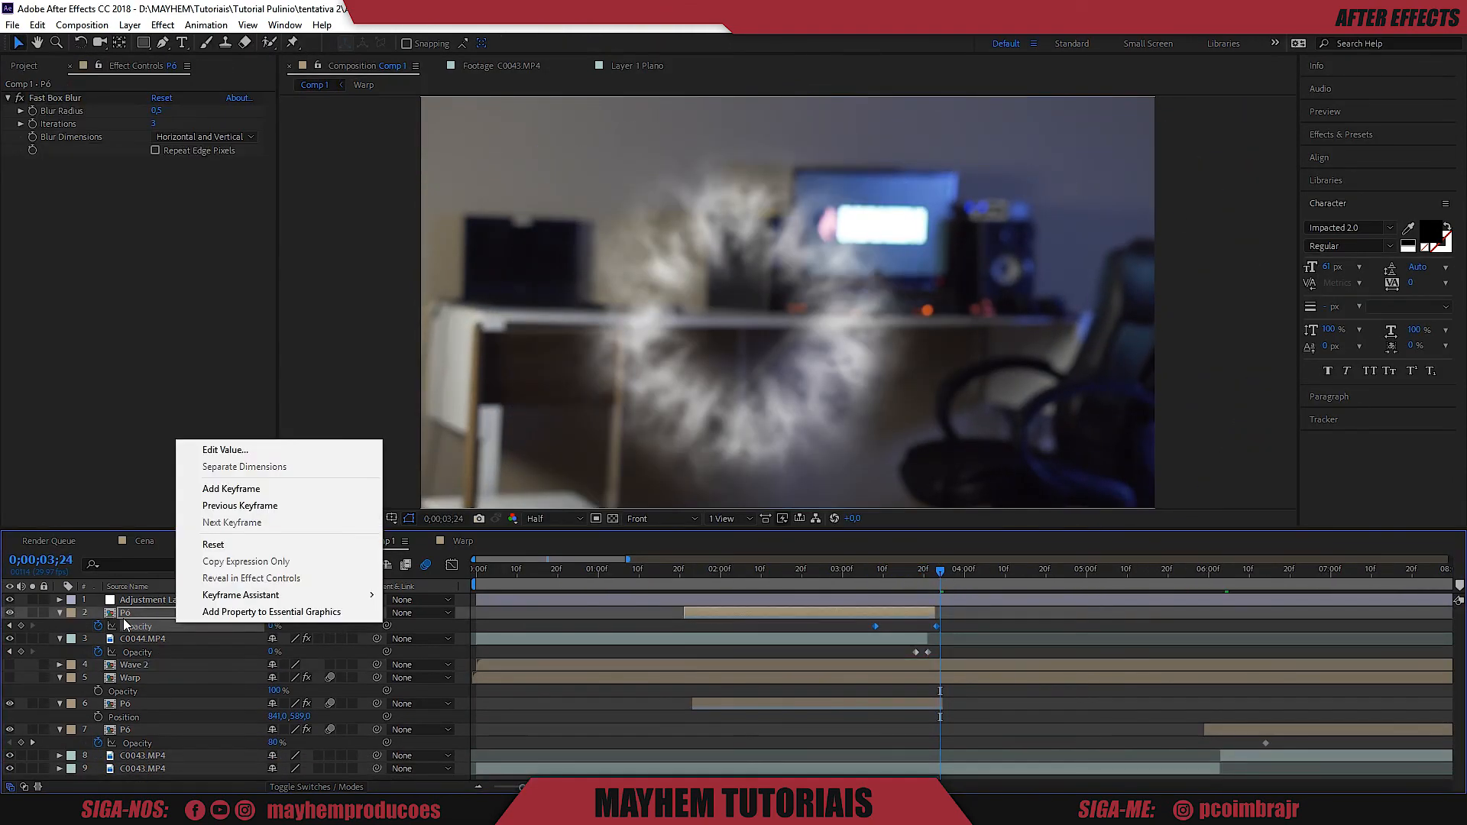
Apply Fast Box Blur to the Warp 2 layer with a Blur Radius of 15.
click(142, 666)
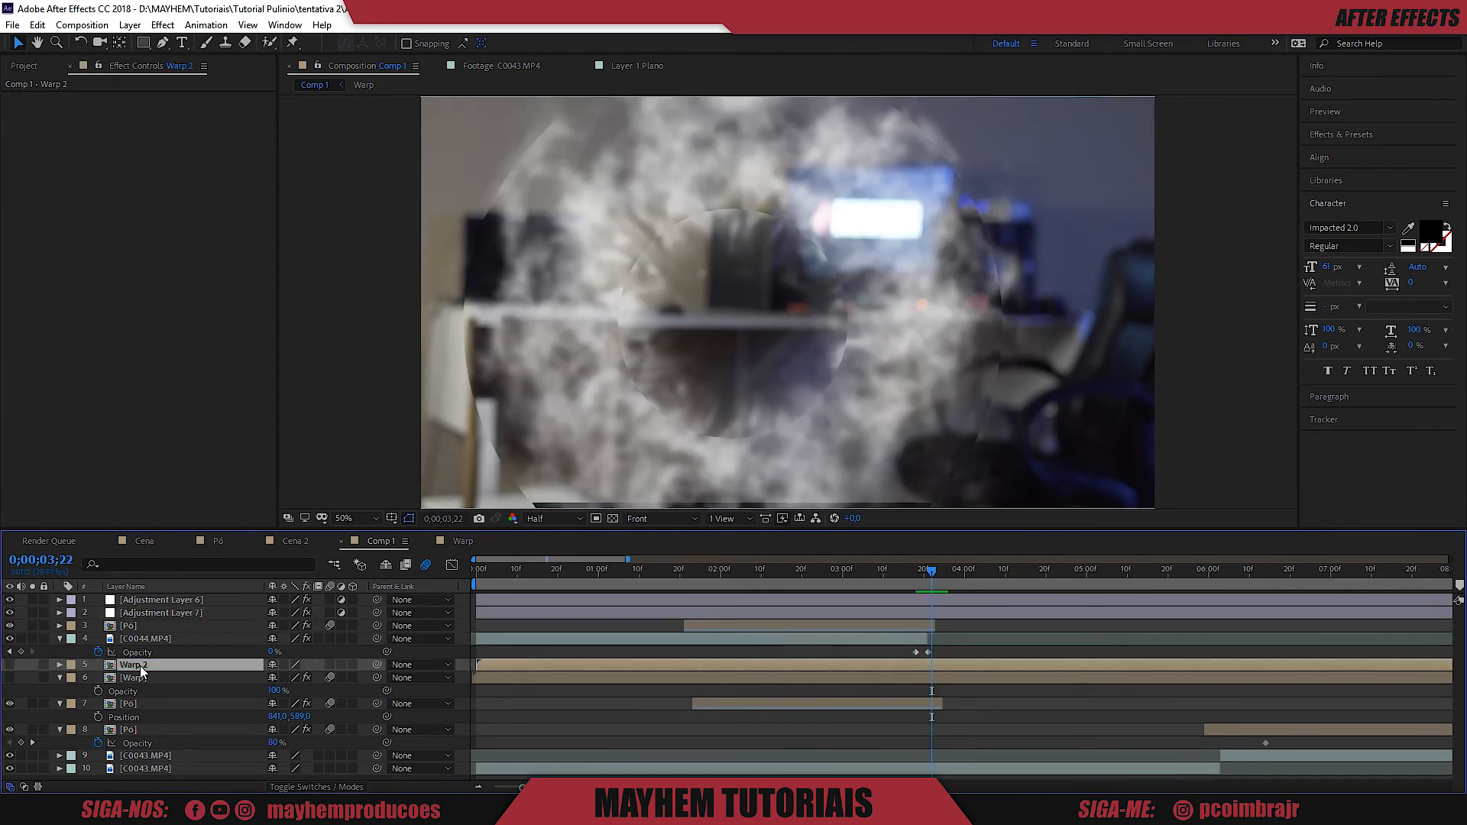
click(158, 111)
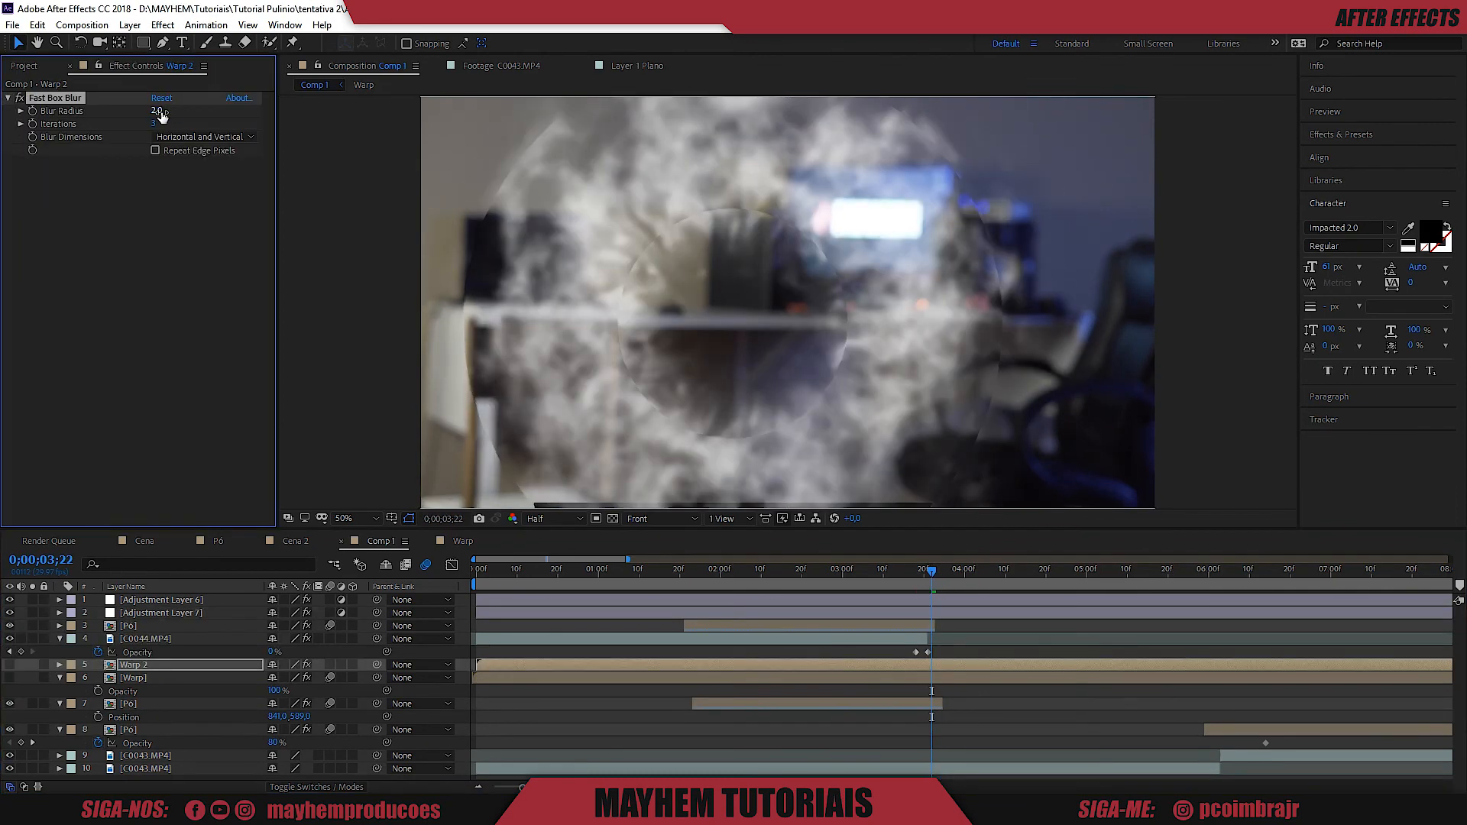
text(15)
key(Return)
drag(928, 573, 955, 602)
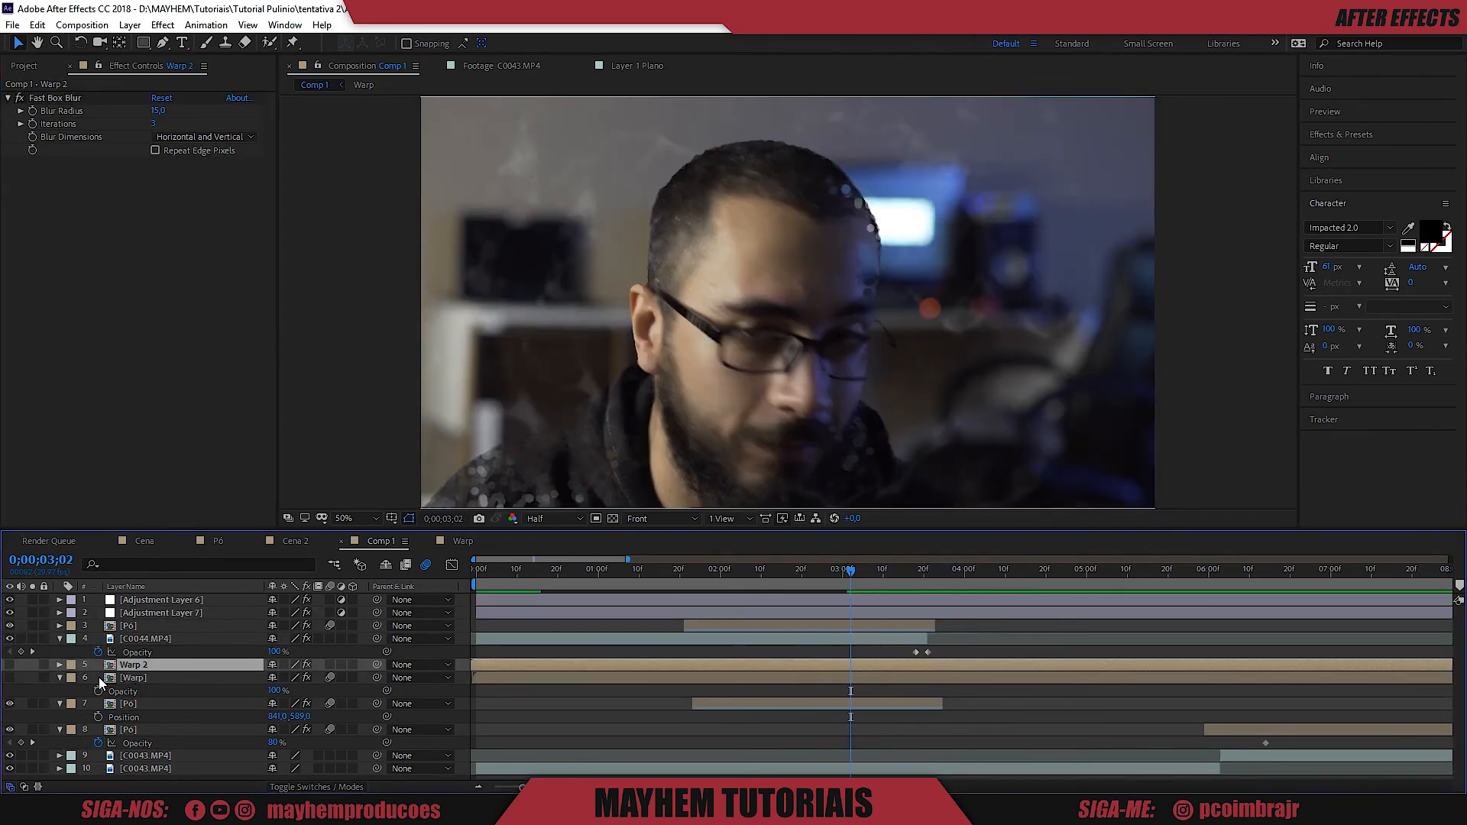
Create a new adjustment layer and place it at the top of the layer stack.
right_click(67, 660)
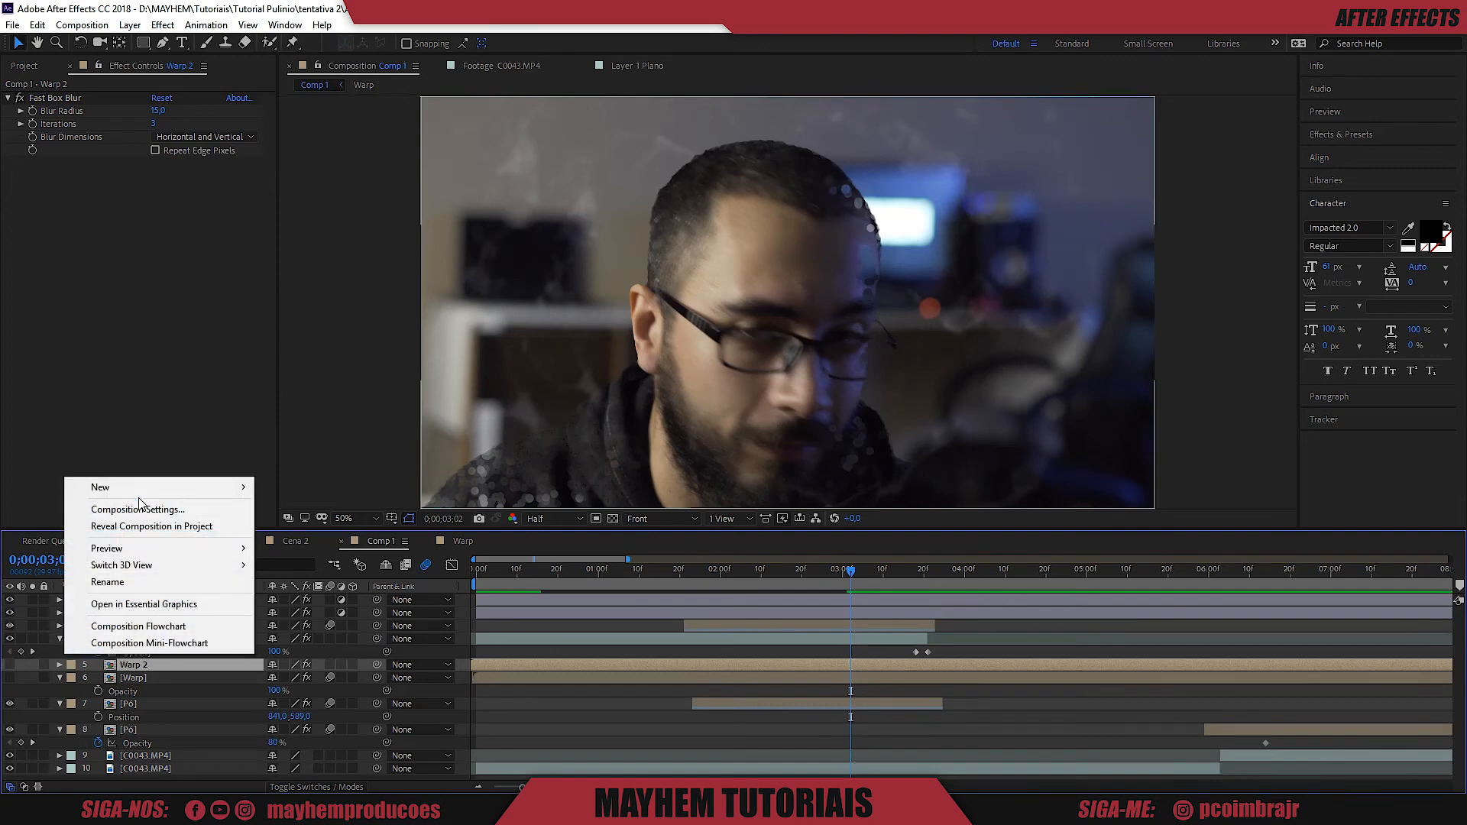
mouse_move(139, 499)
click(316, 610)
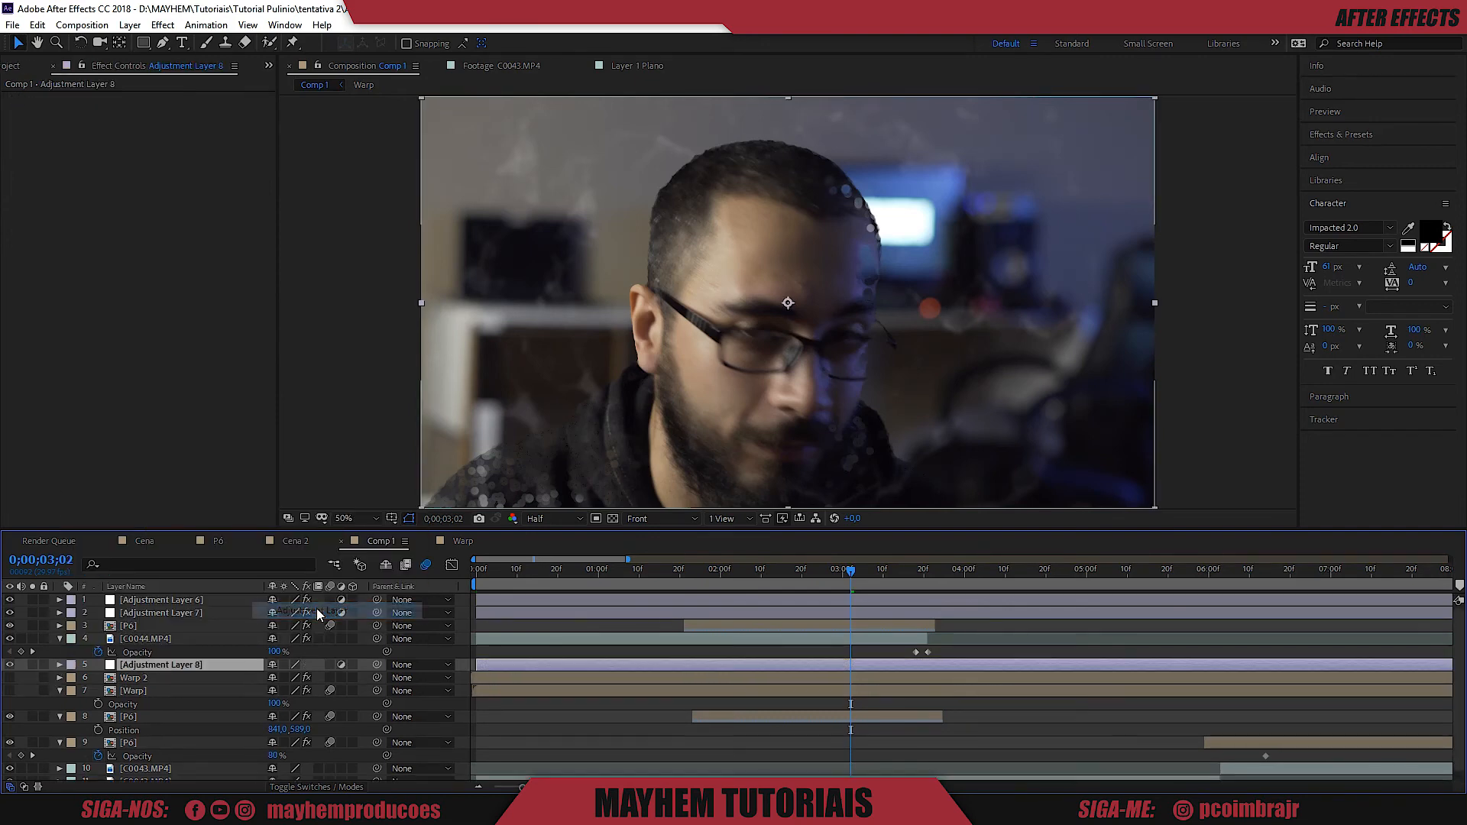
drag(200, 658, 199, 597)
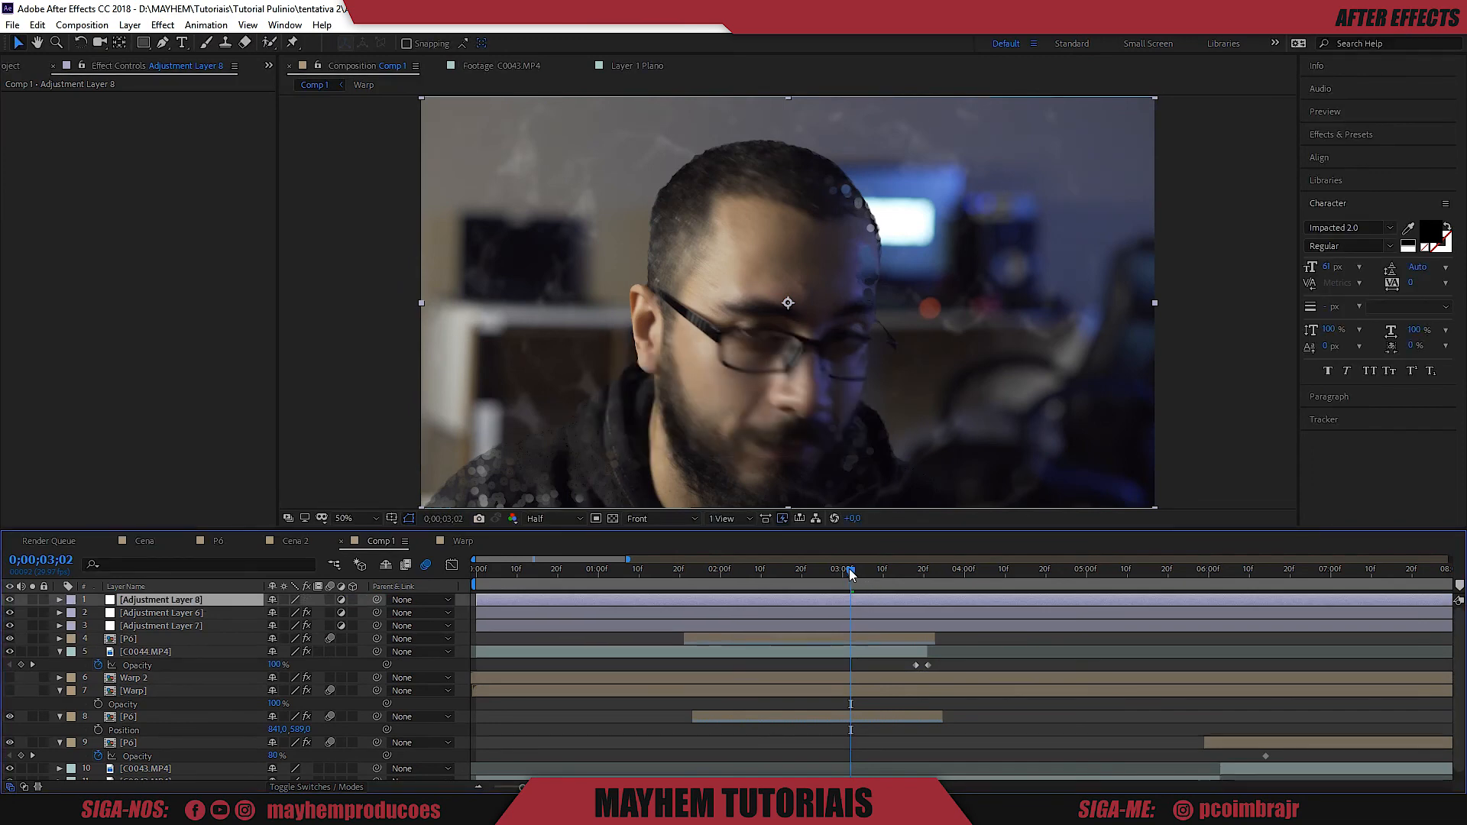
Go to 0;00;06;05 and apply the Transform effect to Adjustment Layer 8.
drag(850, 570, 927, 580)
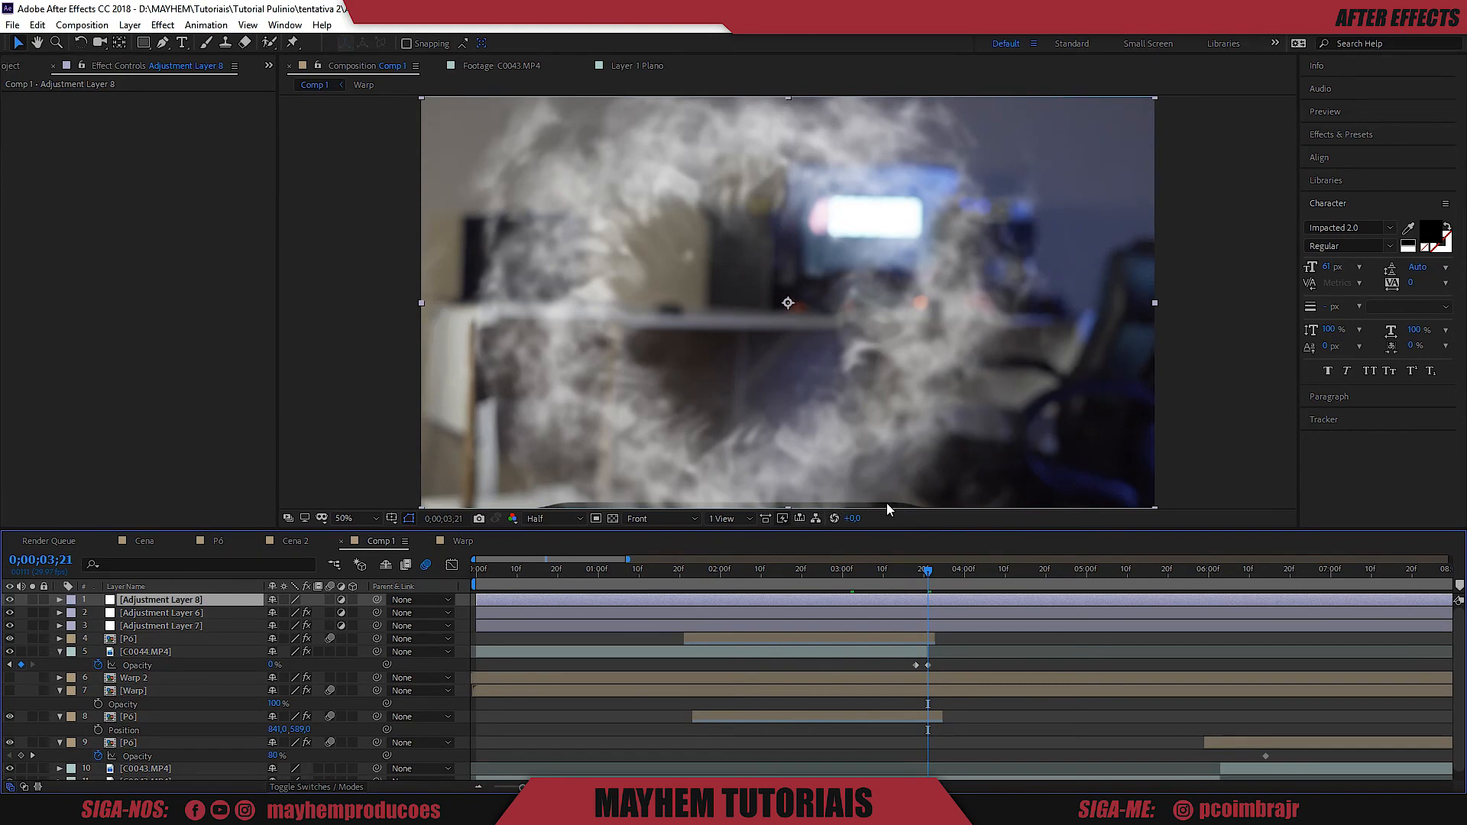
drag(931, 575, 1228, 579)
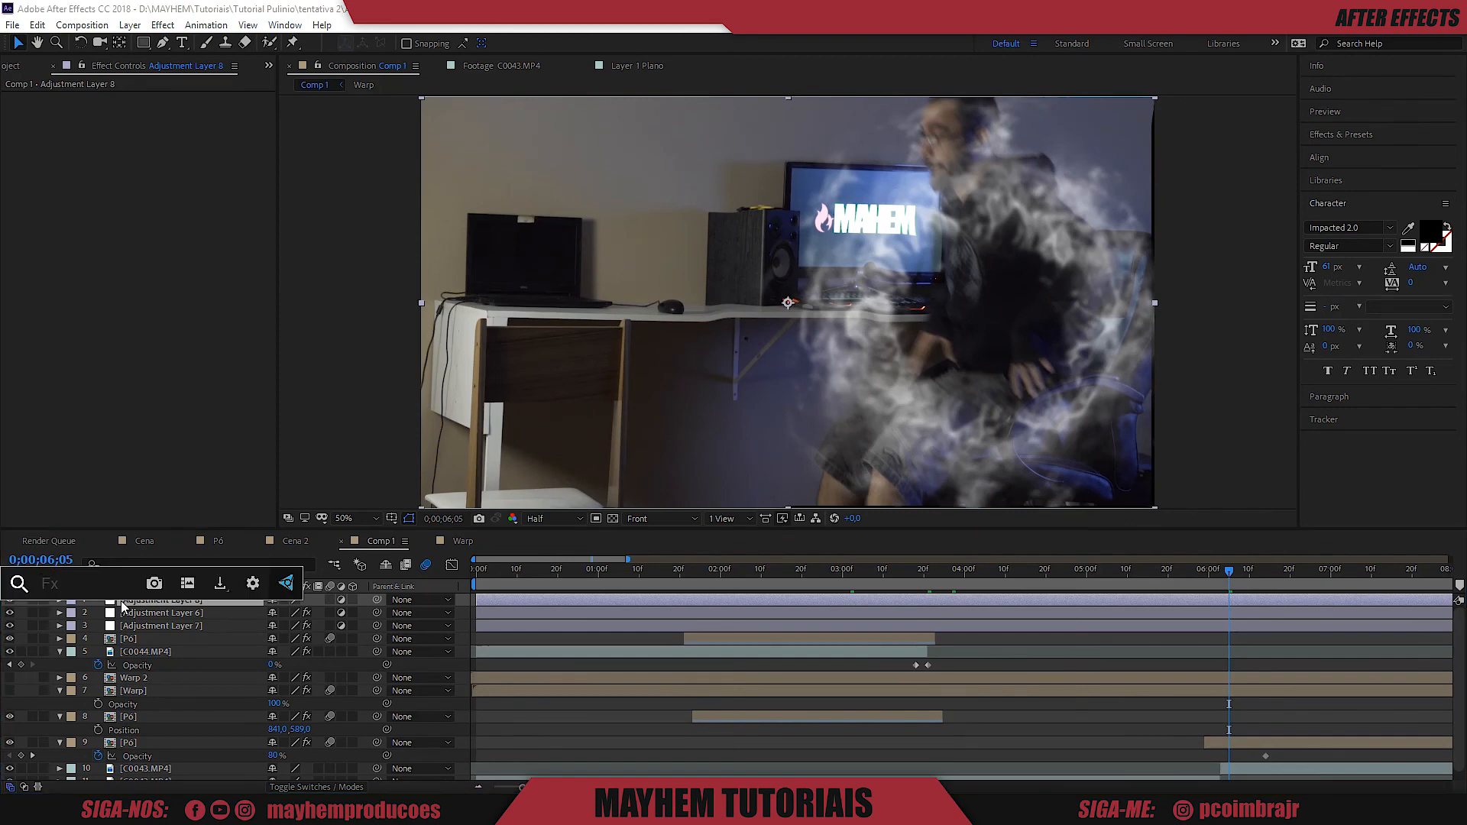
key(ctrl+space)
text(trans)
key(Return)
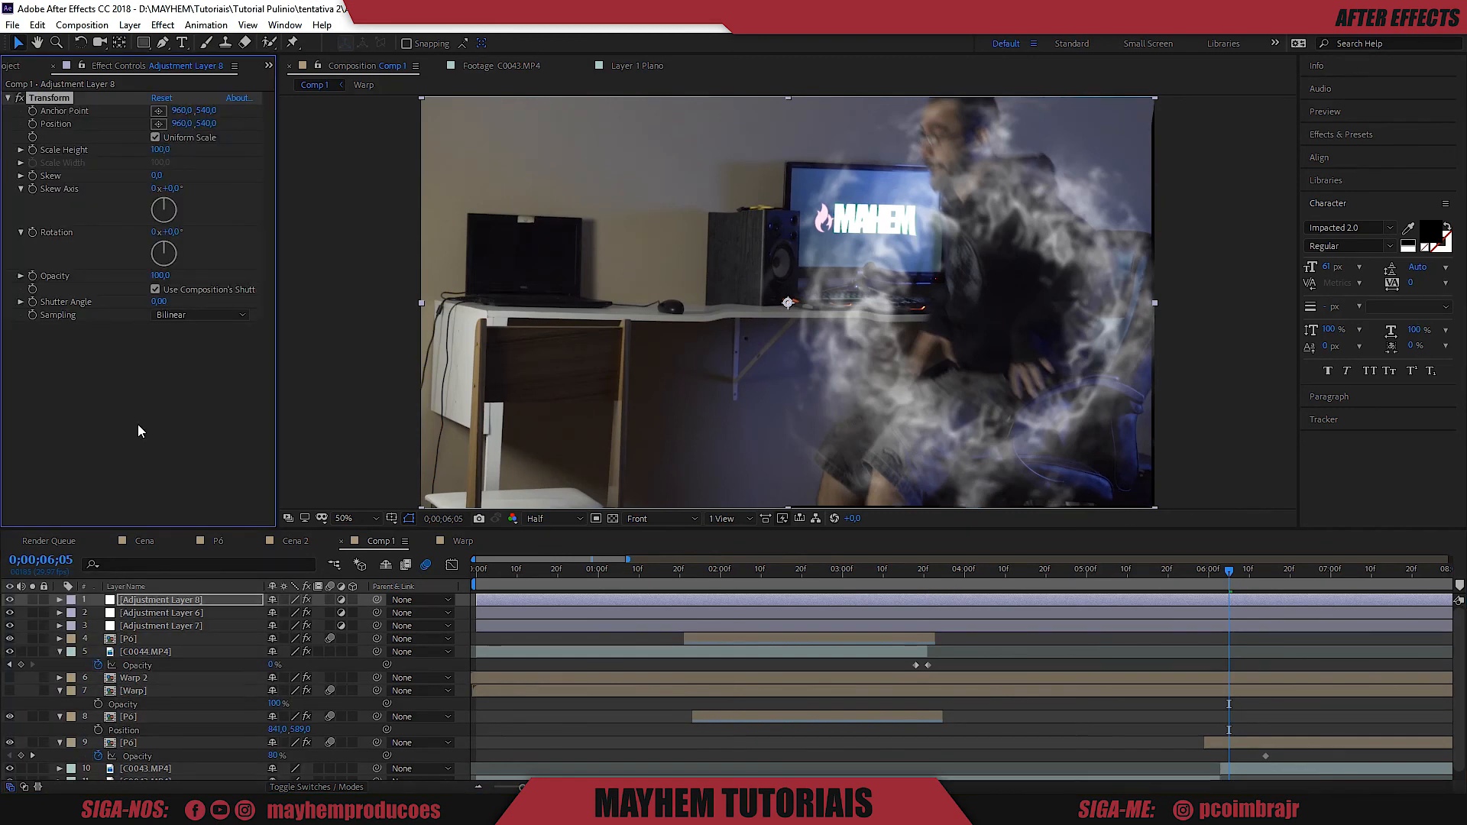
Set the Transform effect's Scale Height on Adjustment Layer 8 to 105 and return to the start of the timeline.
click(160, 150)
key(Return)
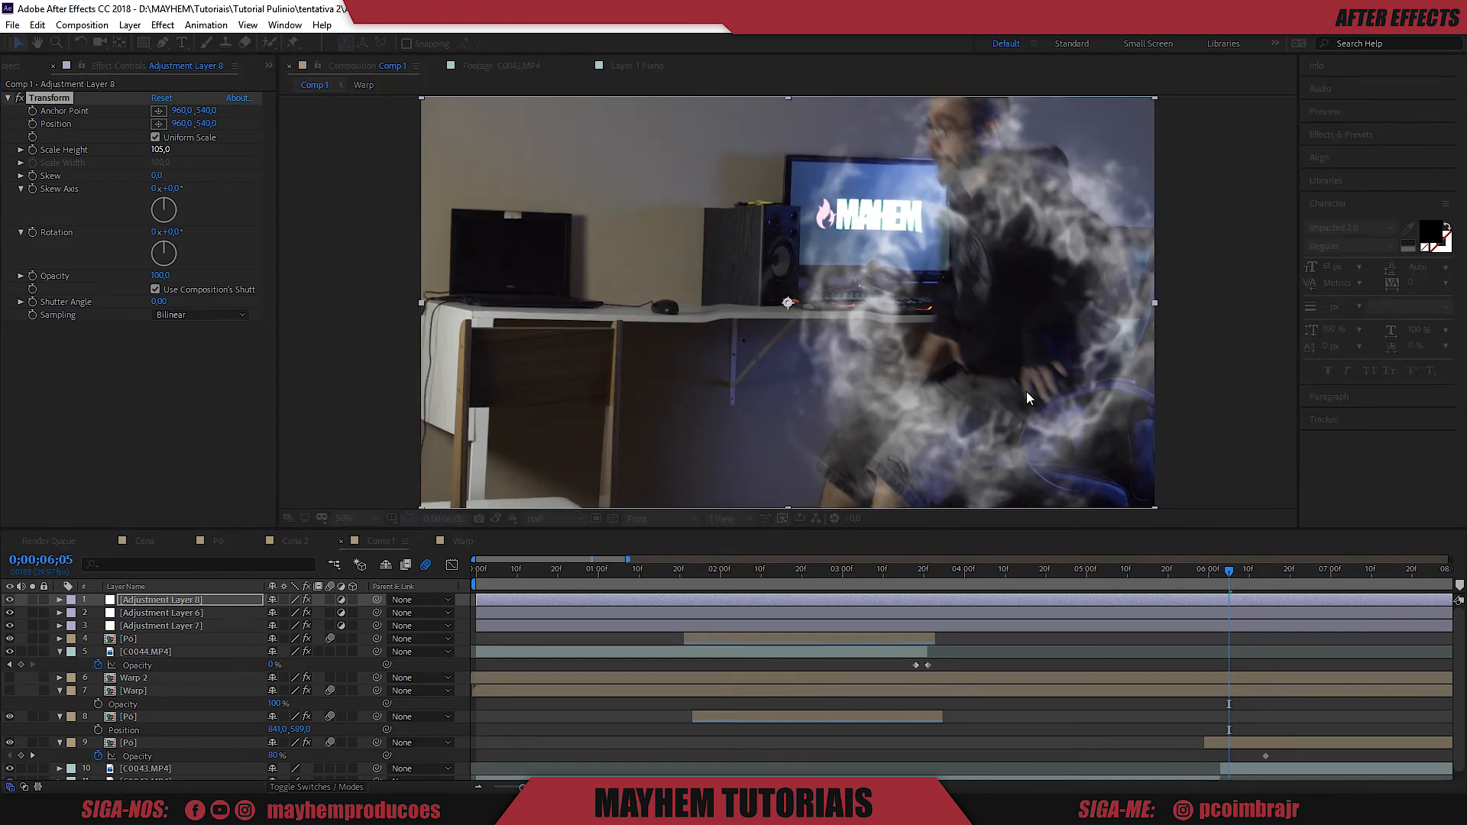
drag(952, 571, 472, 600)
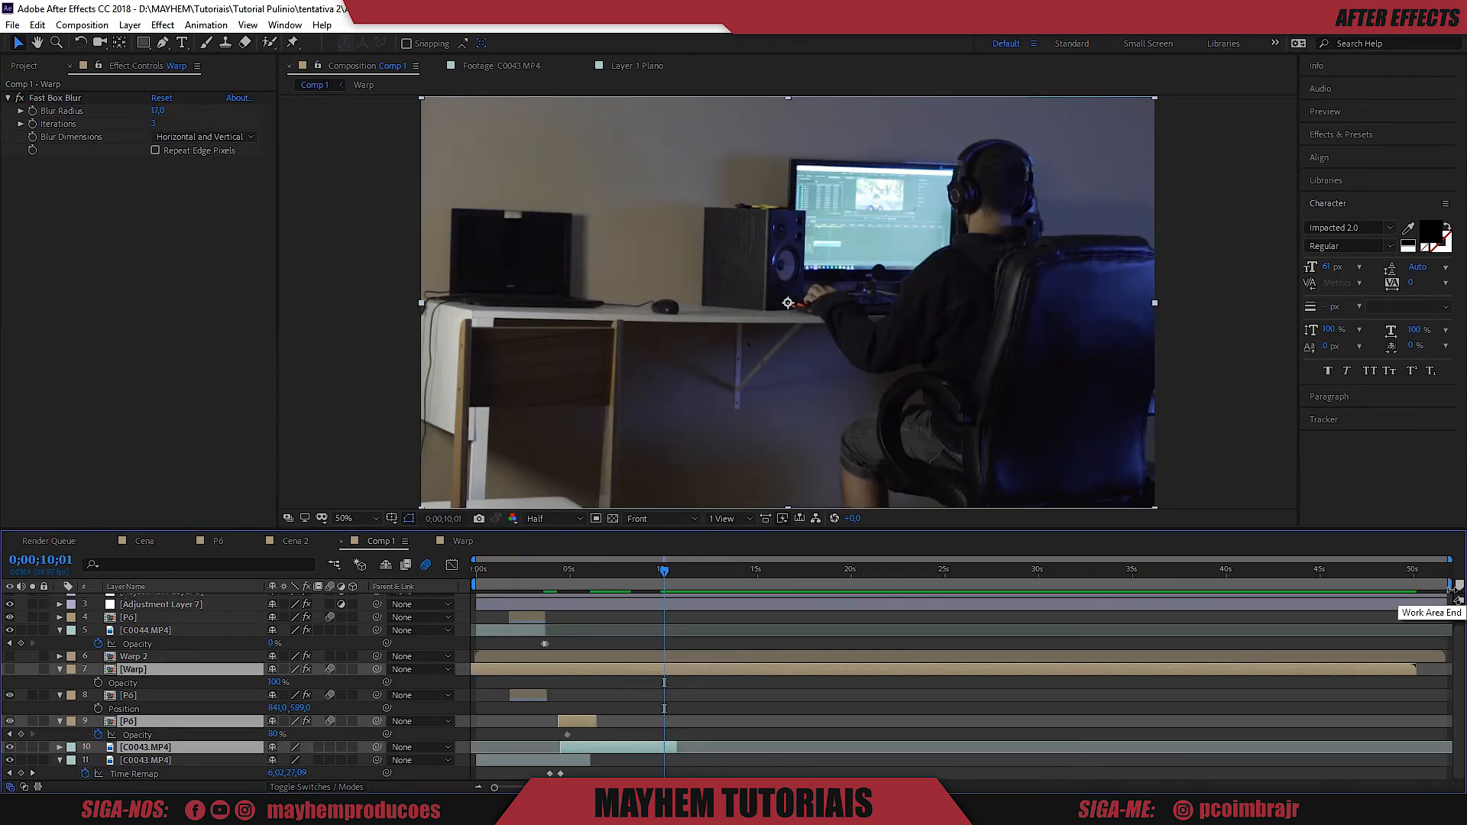
End the work area at about 10 seconds, trim Comp 1 to it, and preview the composition from the start.
drag(1450, 585, 667, 587)
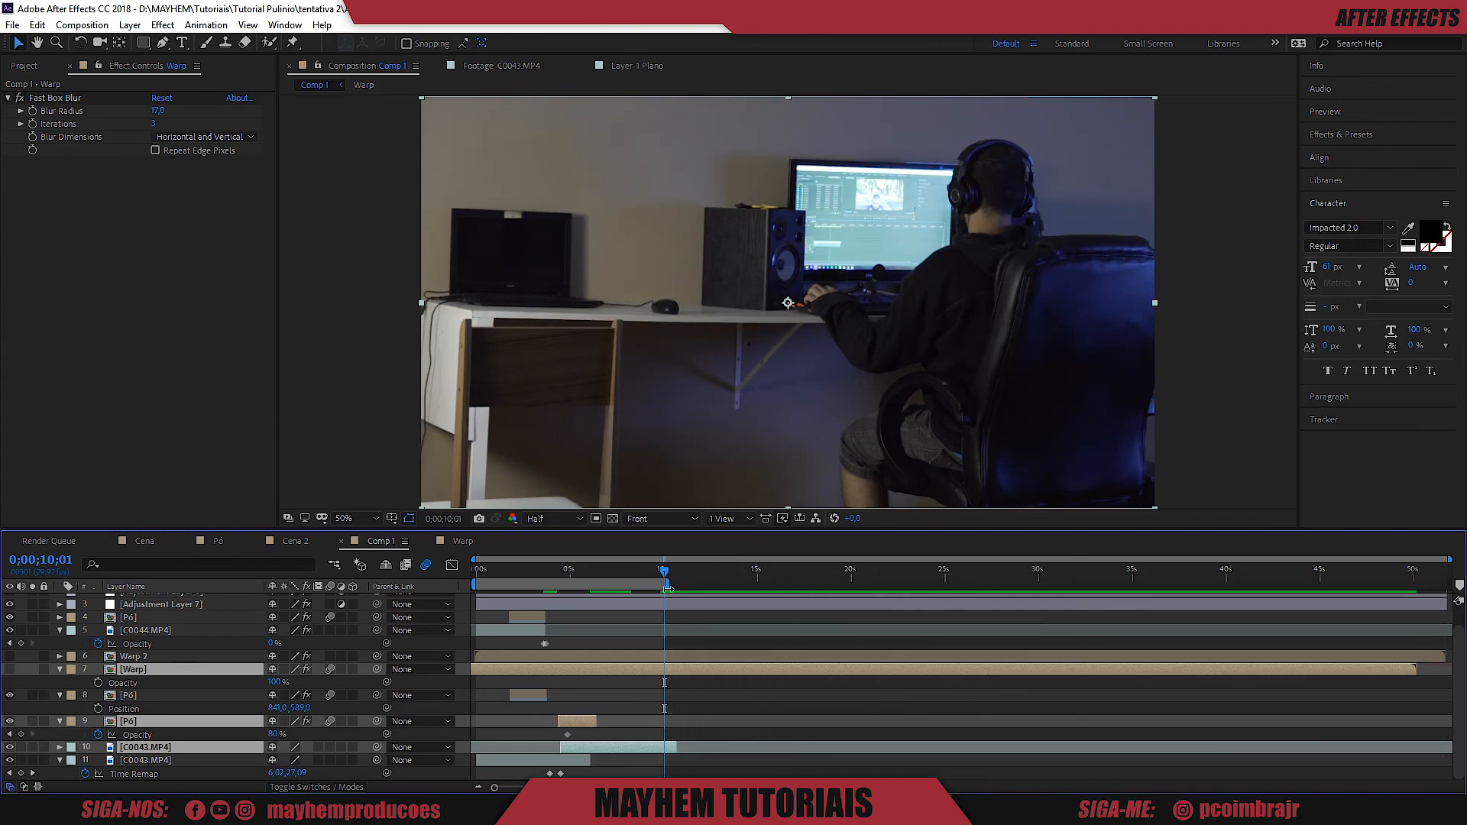
right_click(647, 586)
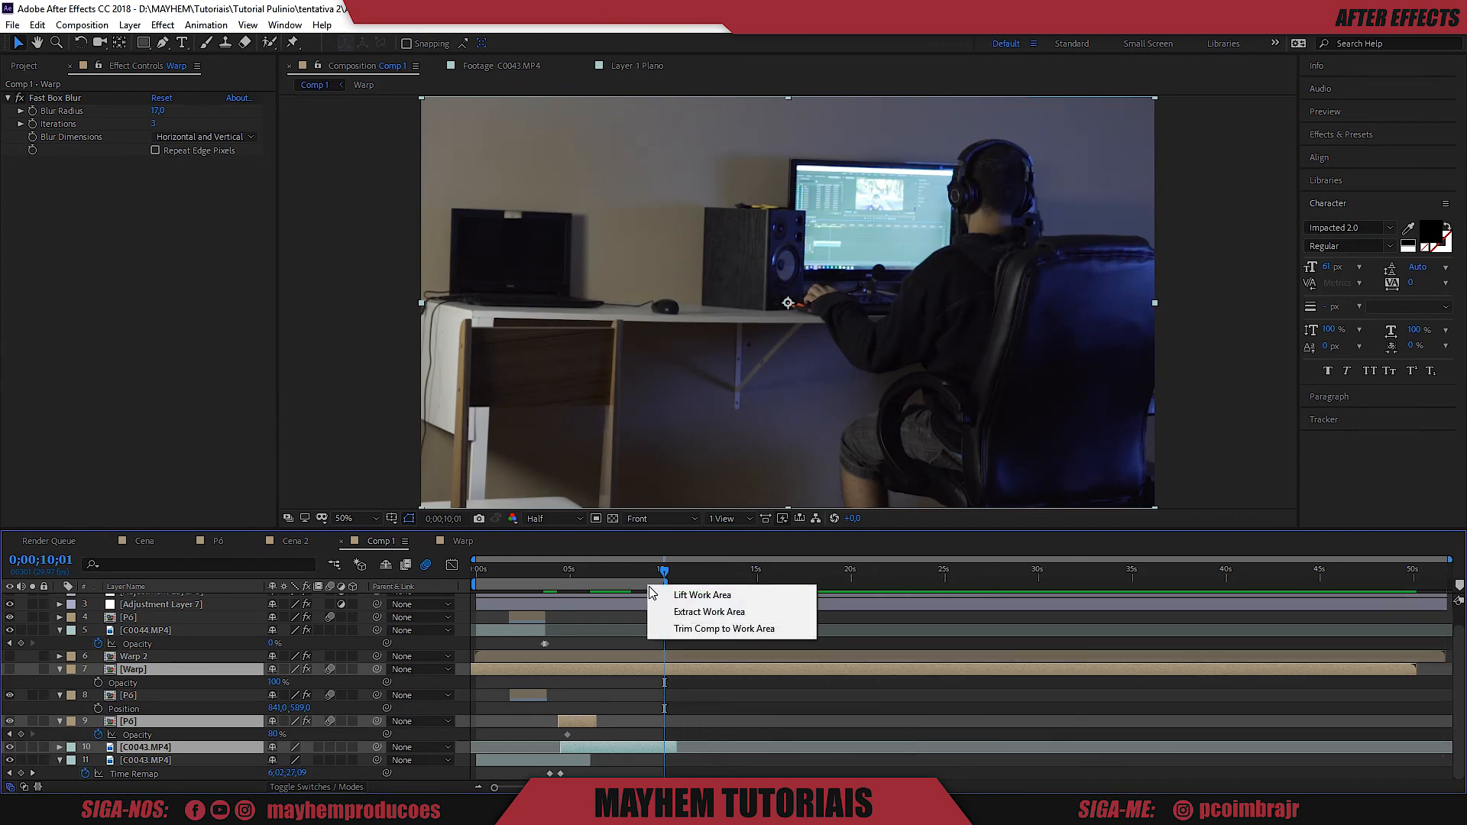
click(670, 629)
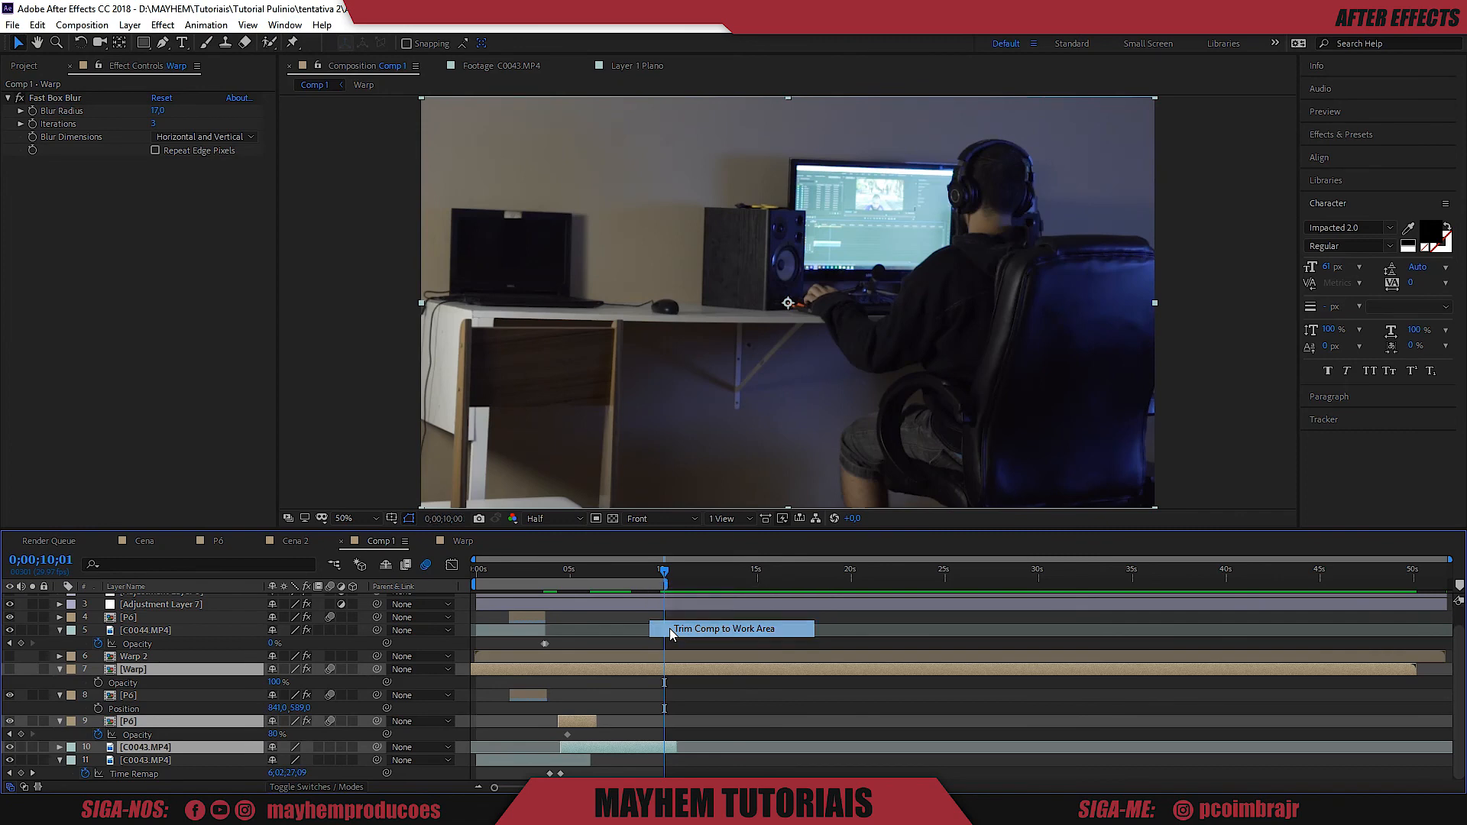
drag(774, 571, 466, 575)
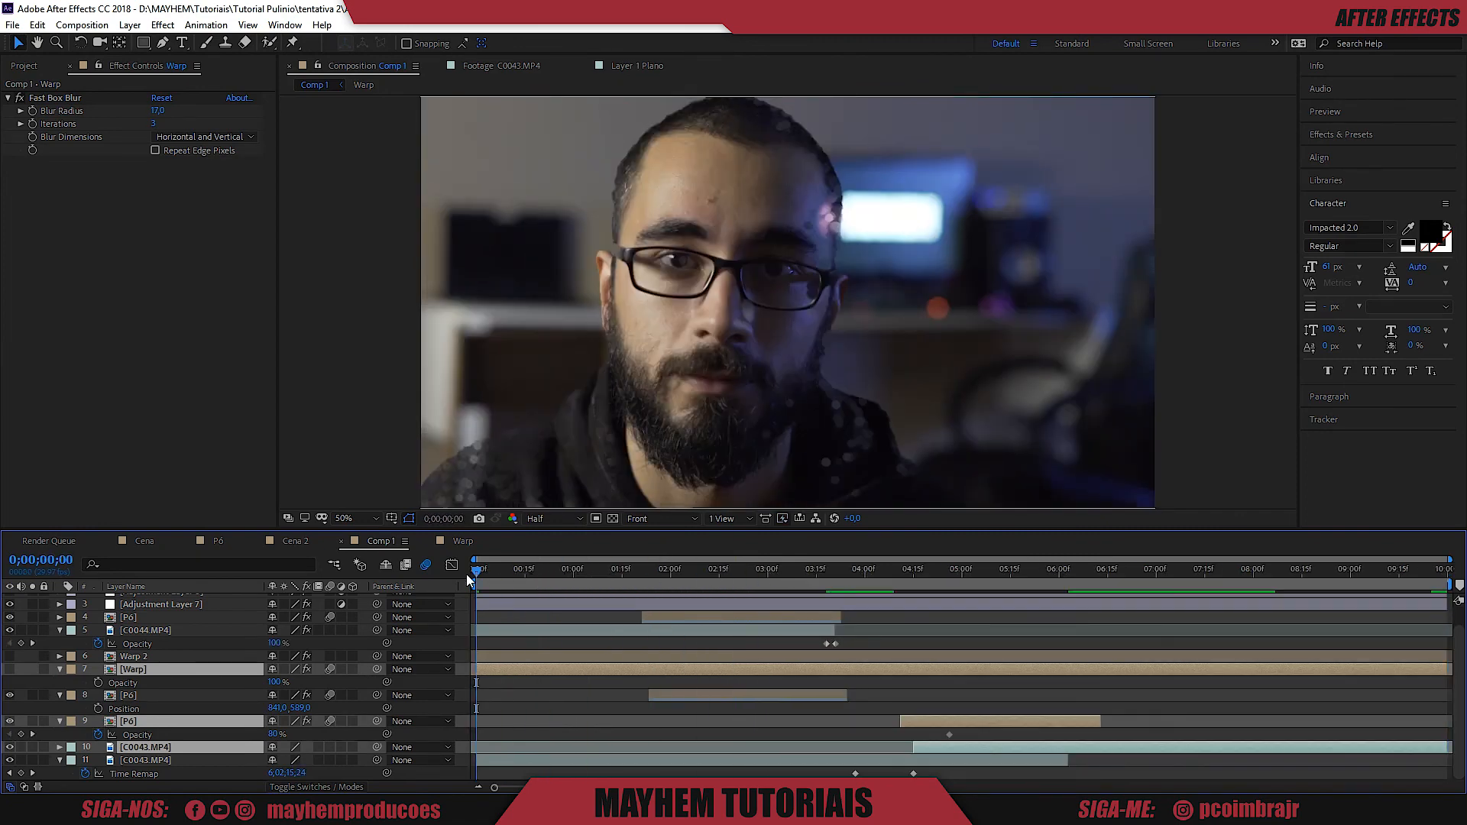
key(space)
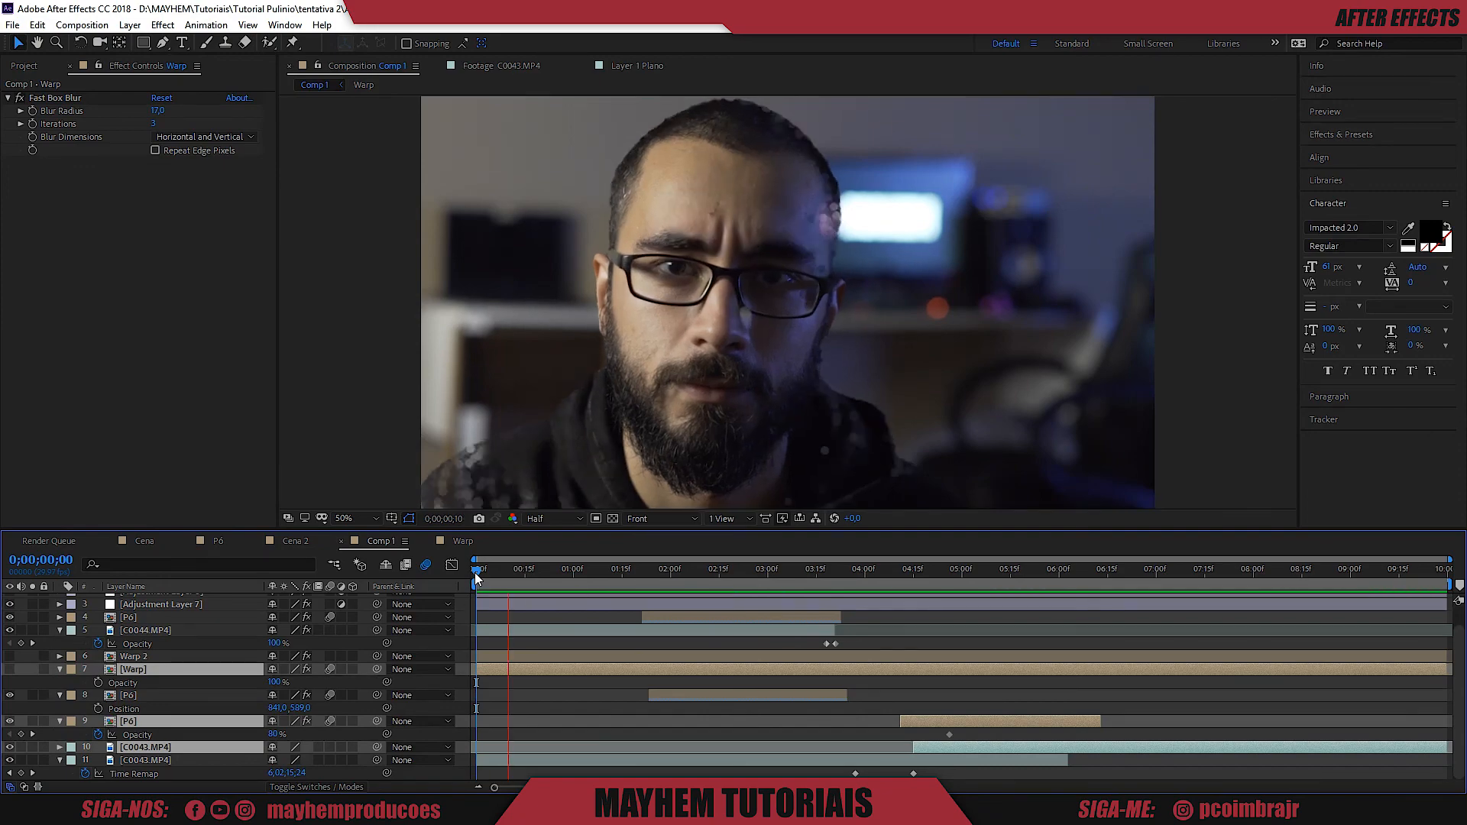